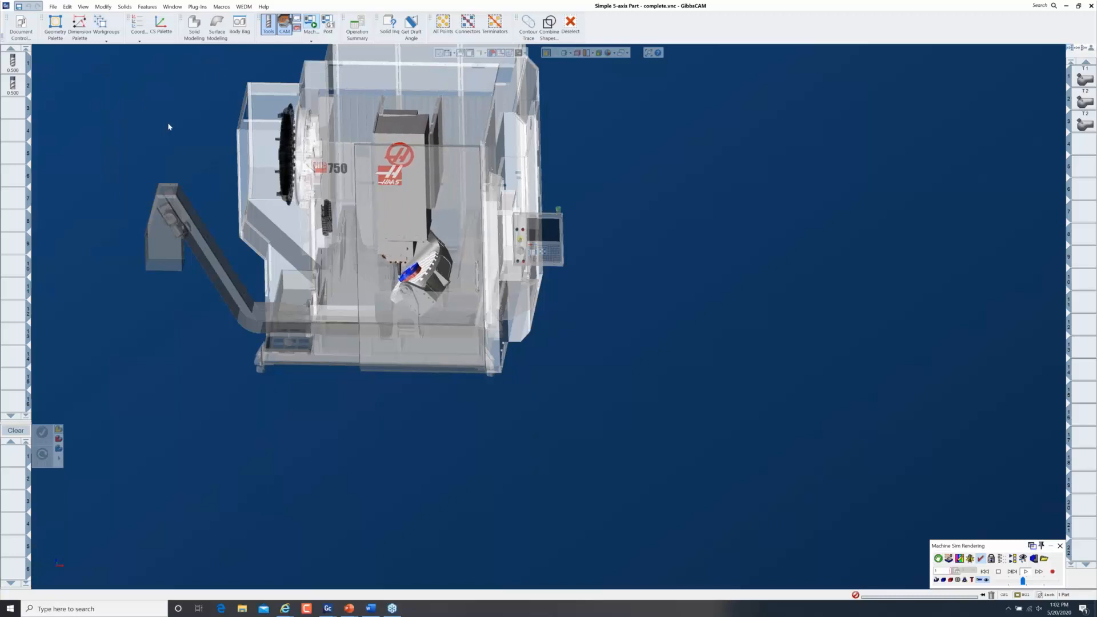
drag(168, 124, 513, 379)
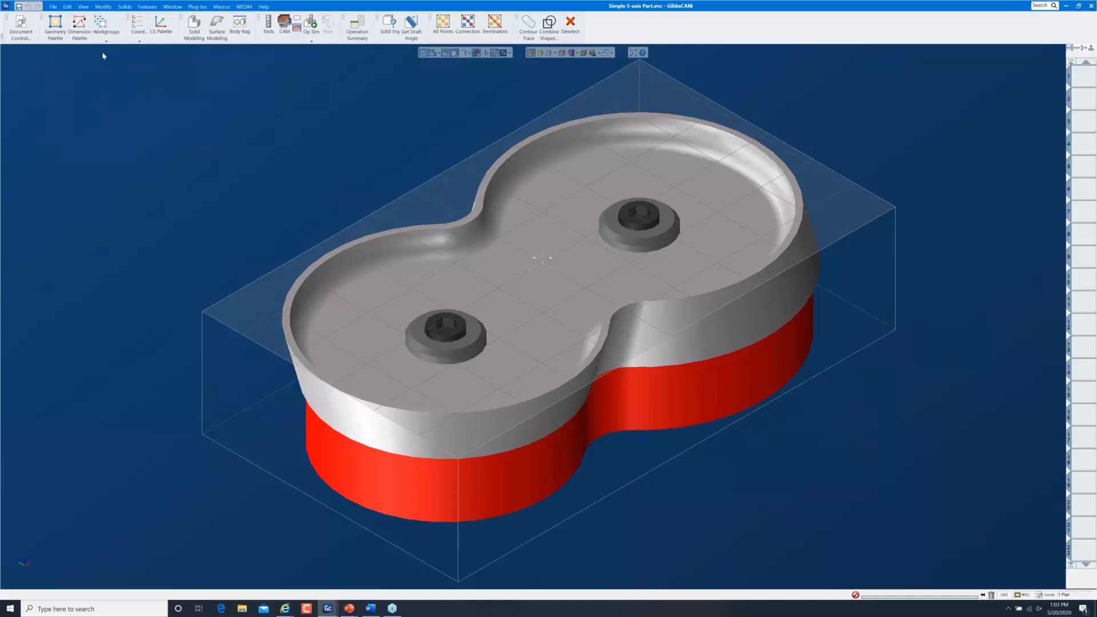
Step: Make the YZ plane the active coordinate system and select the curved inner wall face of the pocket's far lobe
click(137, 24)
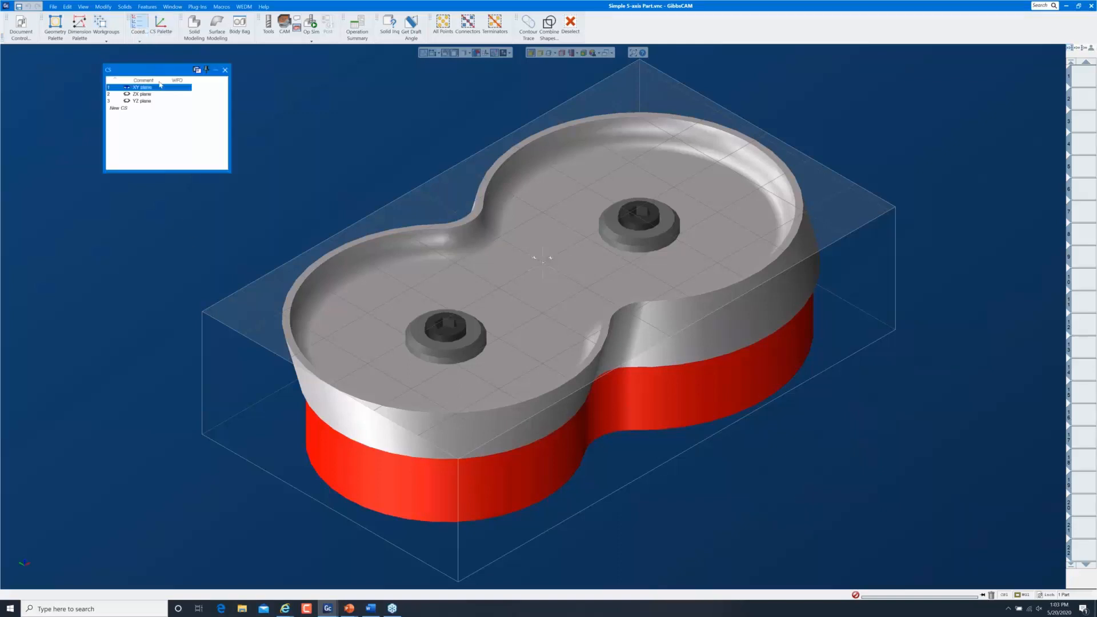
click(152, 102)
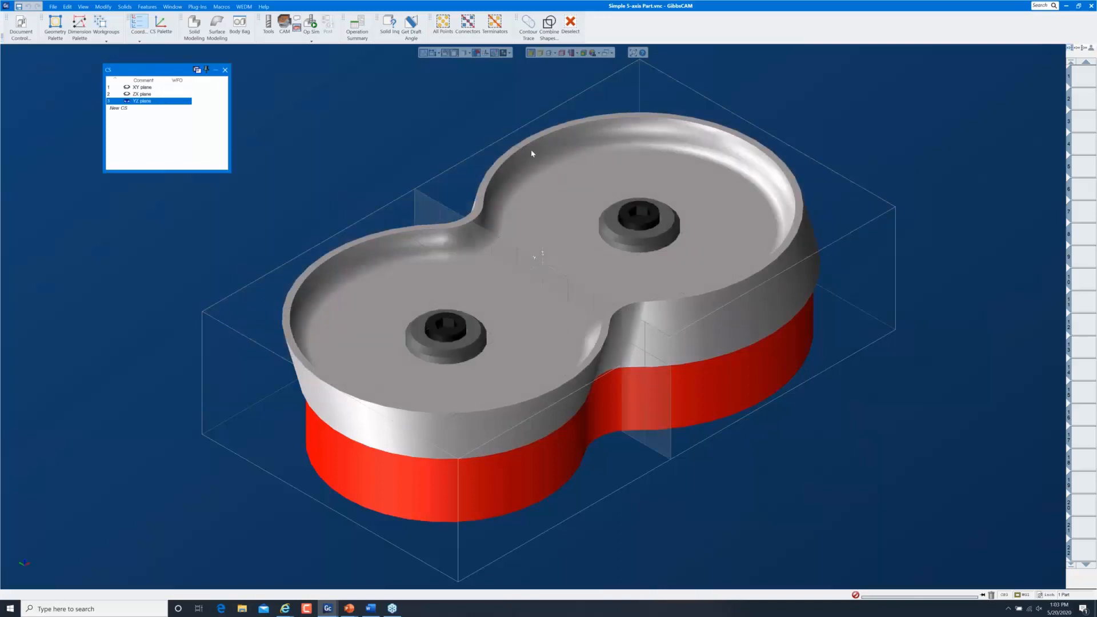
click(554, 140)
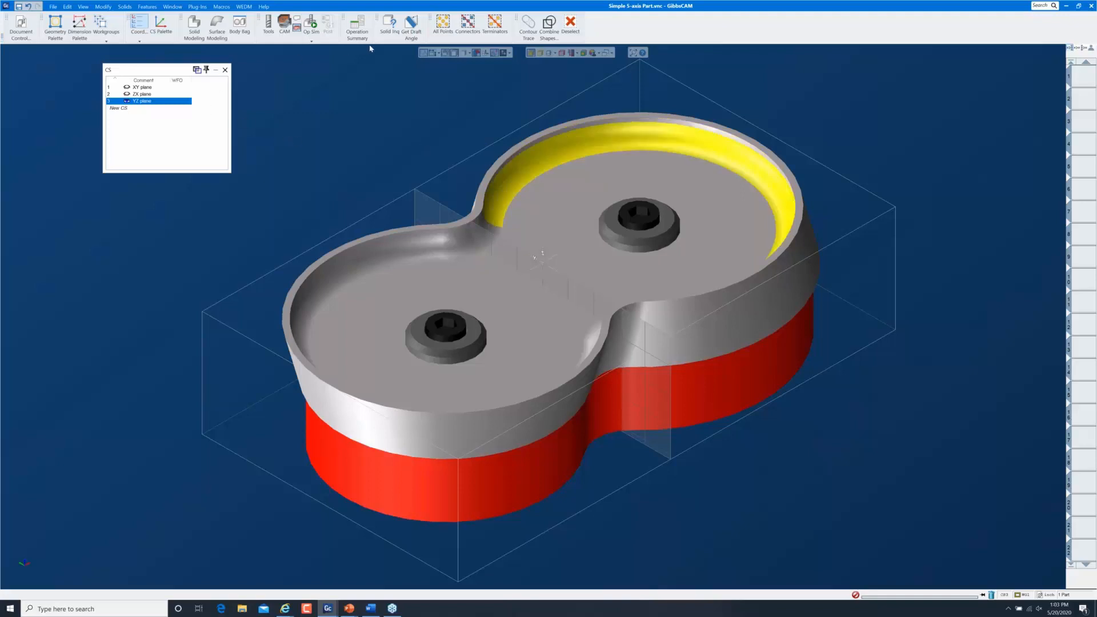
Step: Slice the part along the YZ plane and examine the section profile of the pocket wall, with hidden edges shown
click(550, 55)
click(543, 54)
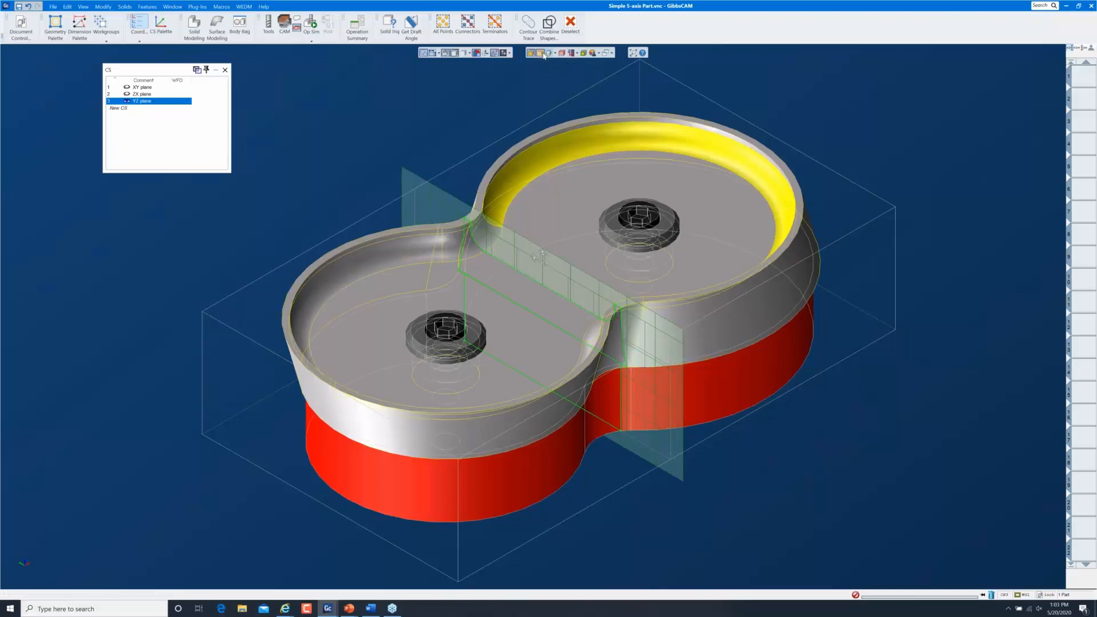
click(549, 54)
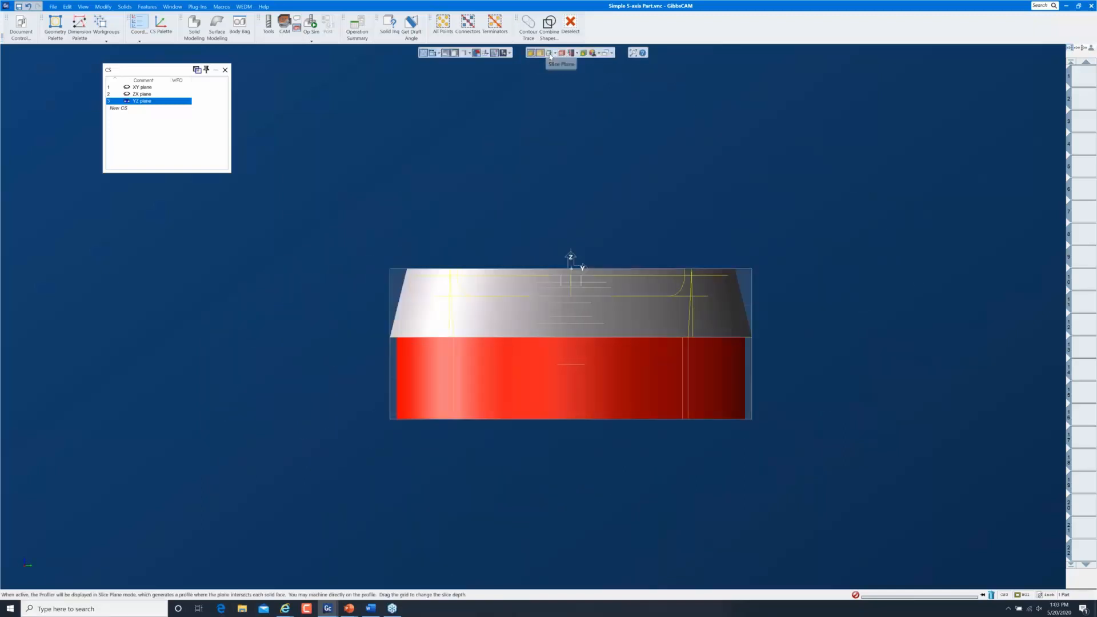
click(550, 56)
drag(591, 223, 766, 386)
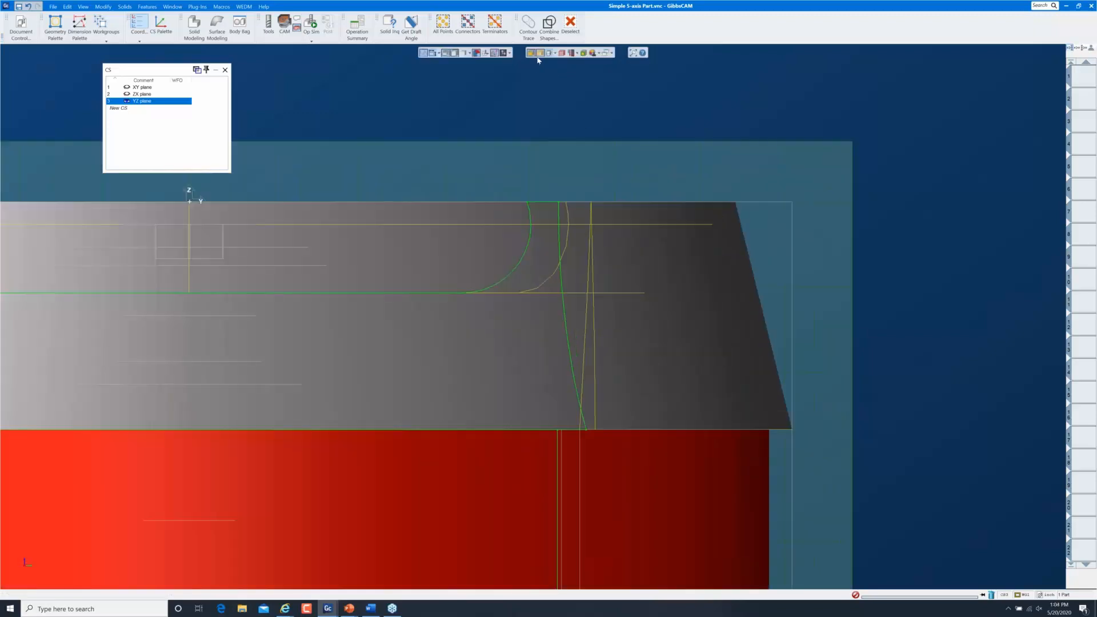
Step: Hide the edge display and query the selected wall face for its minimum curvature radius
click(540, 55)
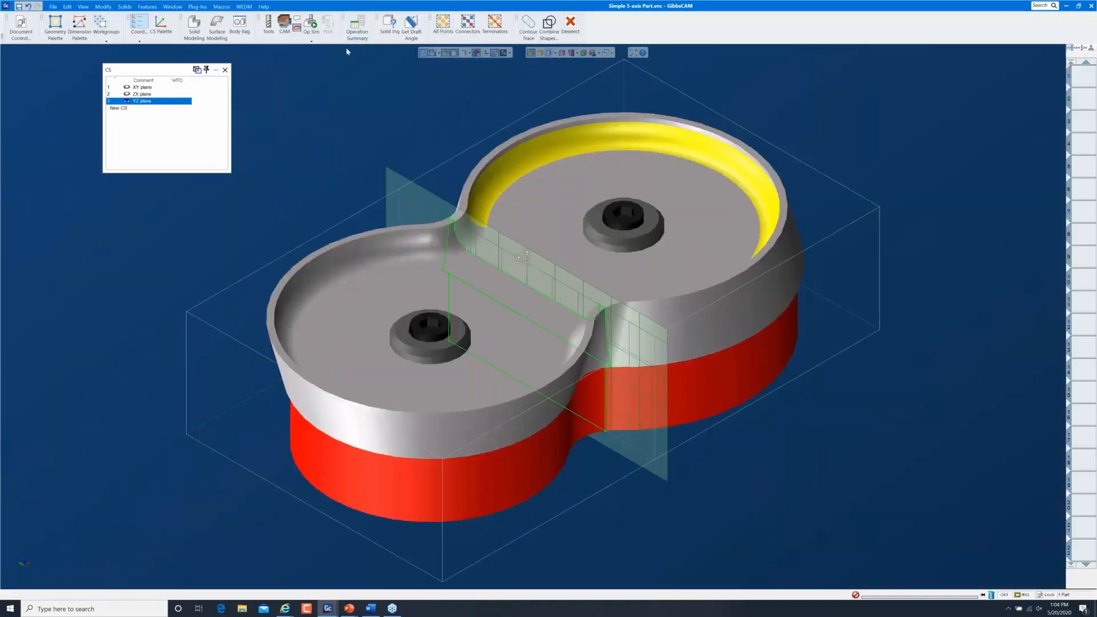
click(390, 24)
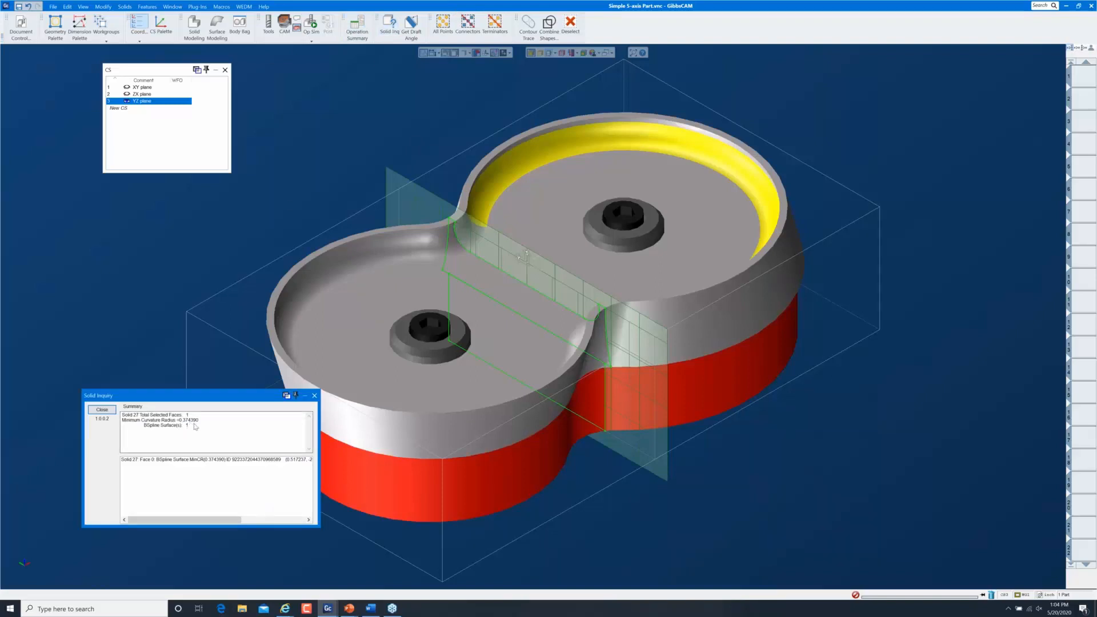
click(314, 395)
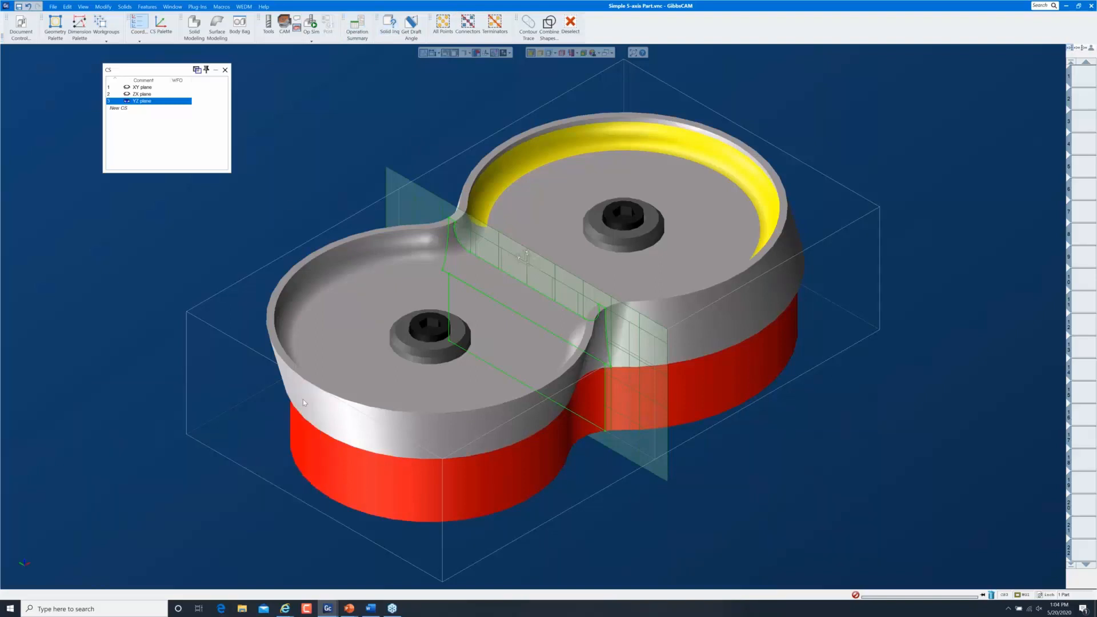
Step: Make the XY plane the active coordinate system again and turn off the slice plane
click(158, 88)
click(224, 69)
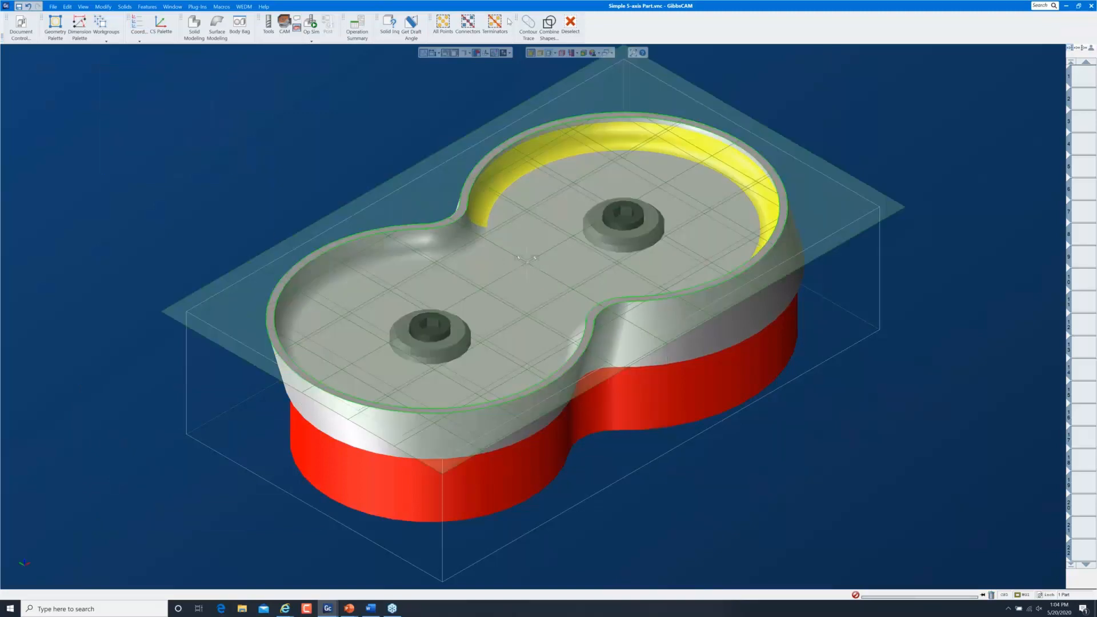
click(548, 54)
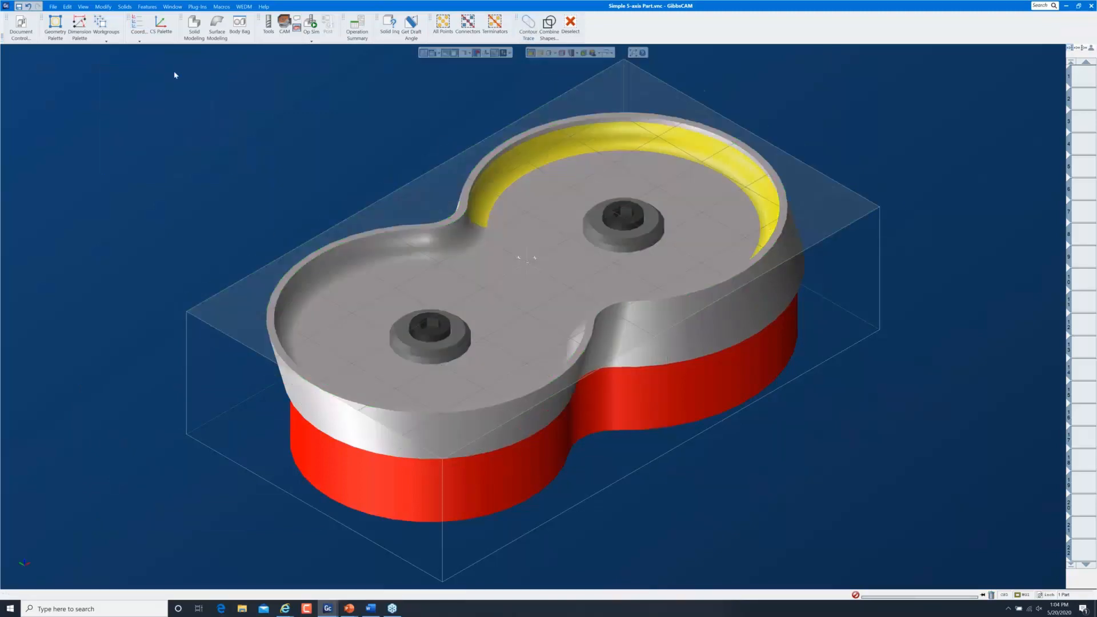
Step: Create a 5-Axis milling process that uses the existing surface tool
click(284, 24)
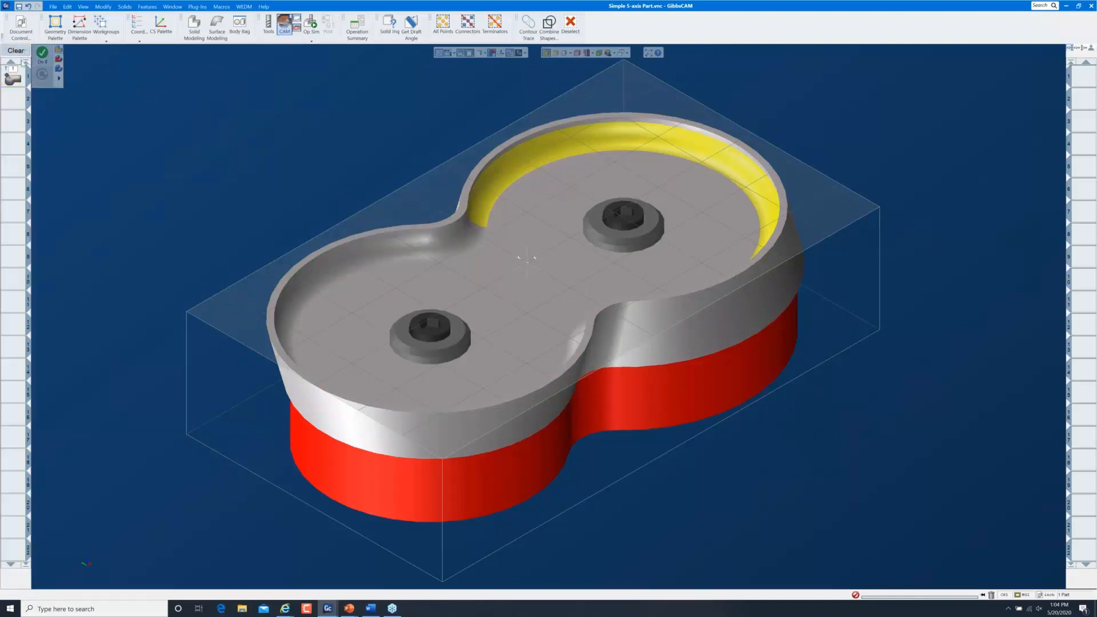
click(23, 52)
double_click(17, 76)
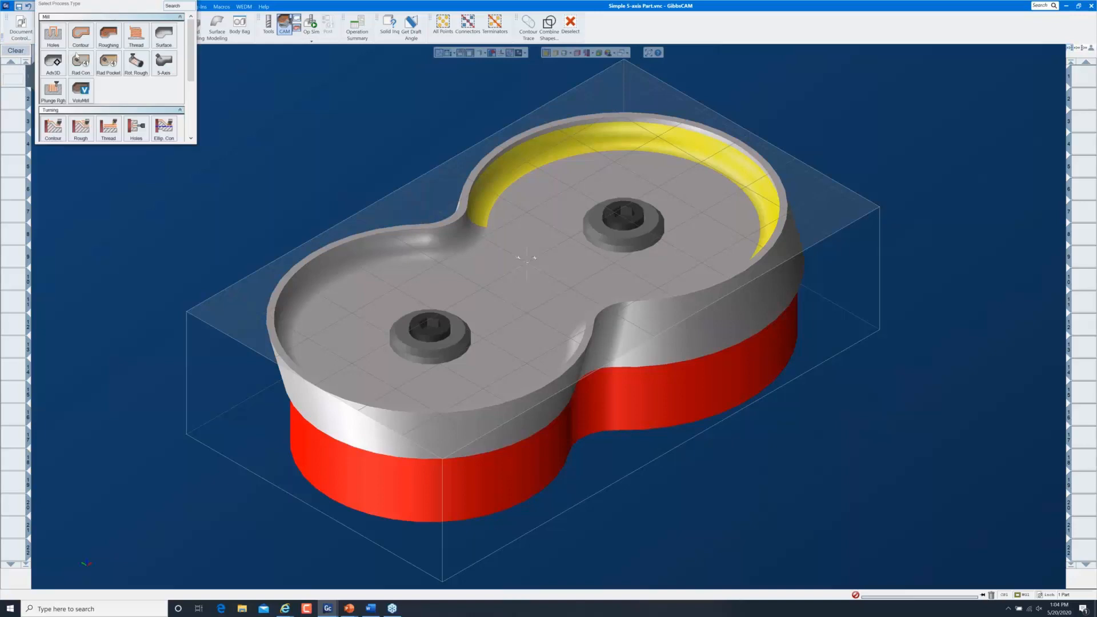
click(171, 70)
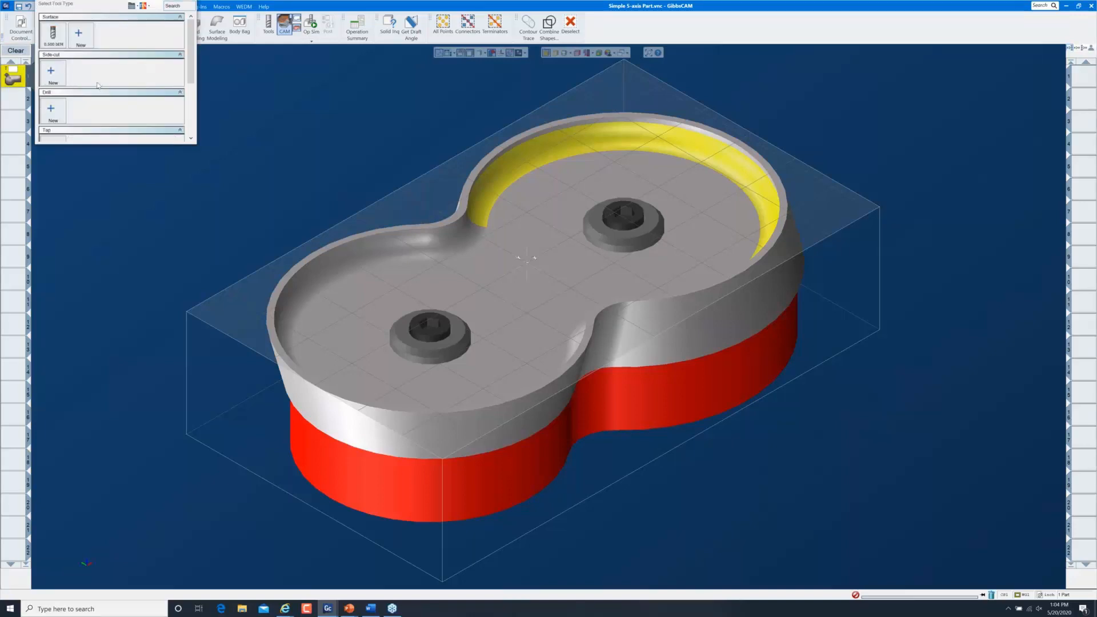
click(54, 35)
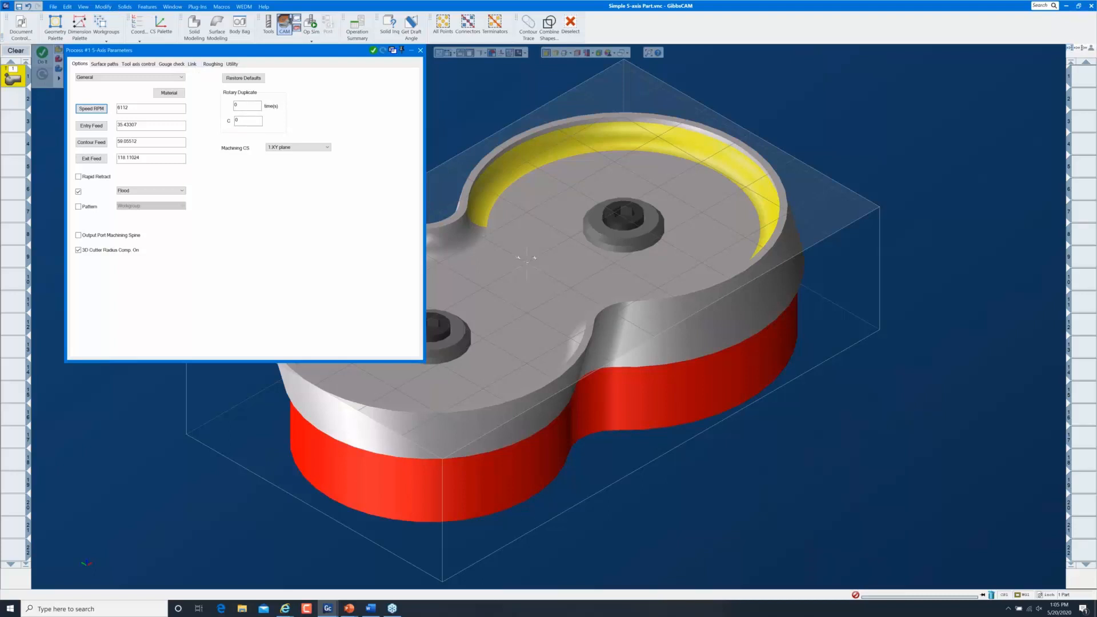
click(199, 6)
click(346, 169)
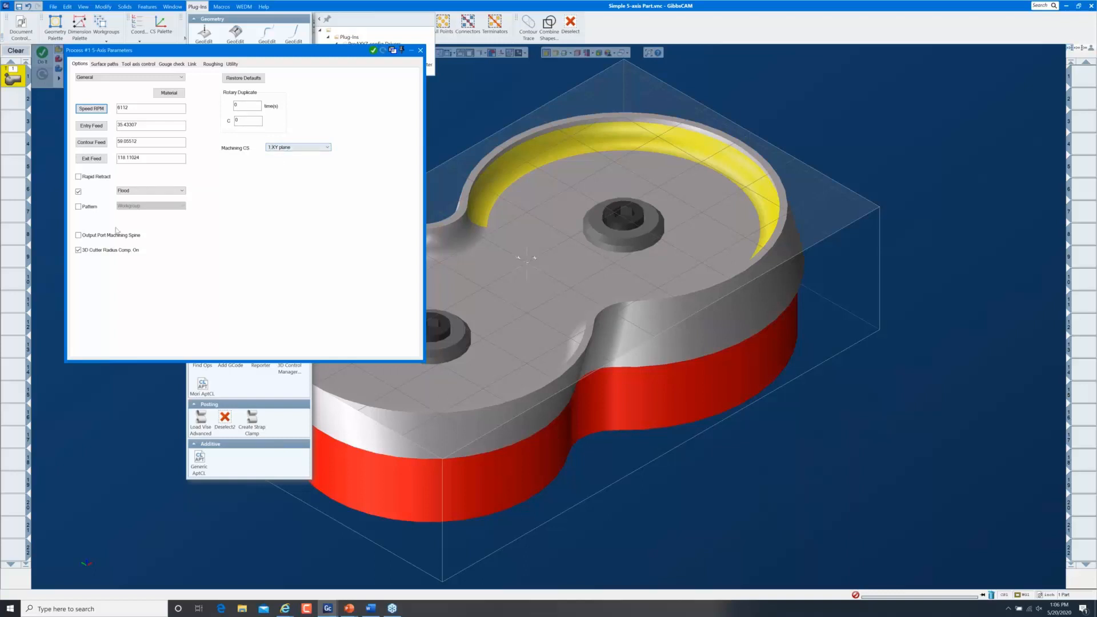
Step: Turn off 3D Cutter Radius Comp. for the 5-axis process
click(92, 251)
Step: Change the 5-axis process type to Projection and review its Projection and Link parameters
click(169, 78)
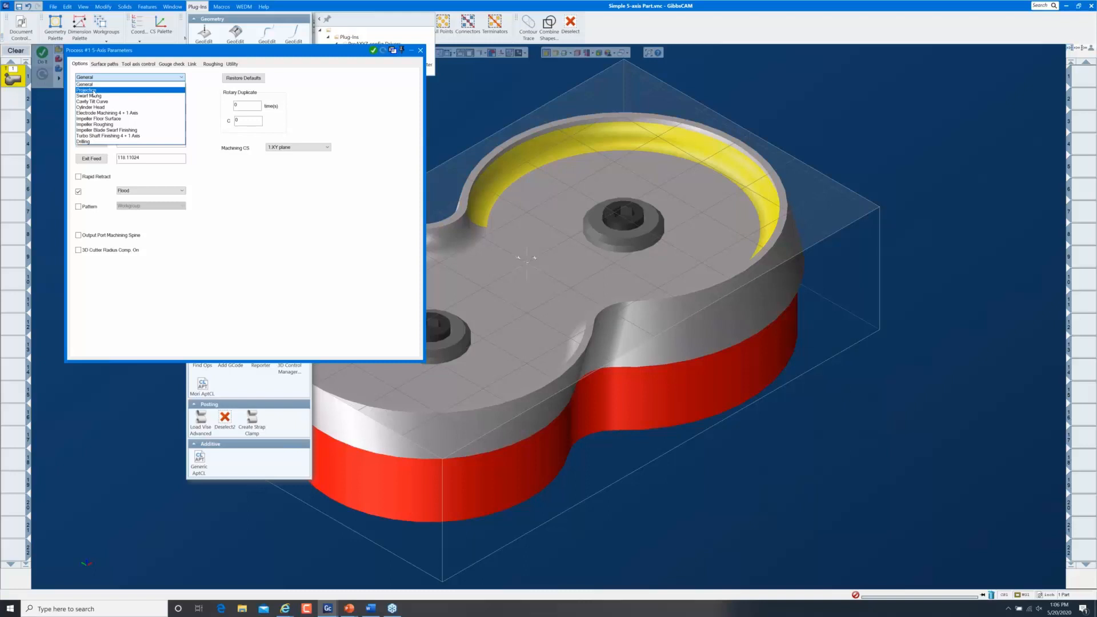
click(91, 90)
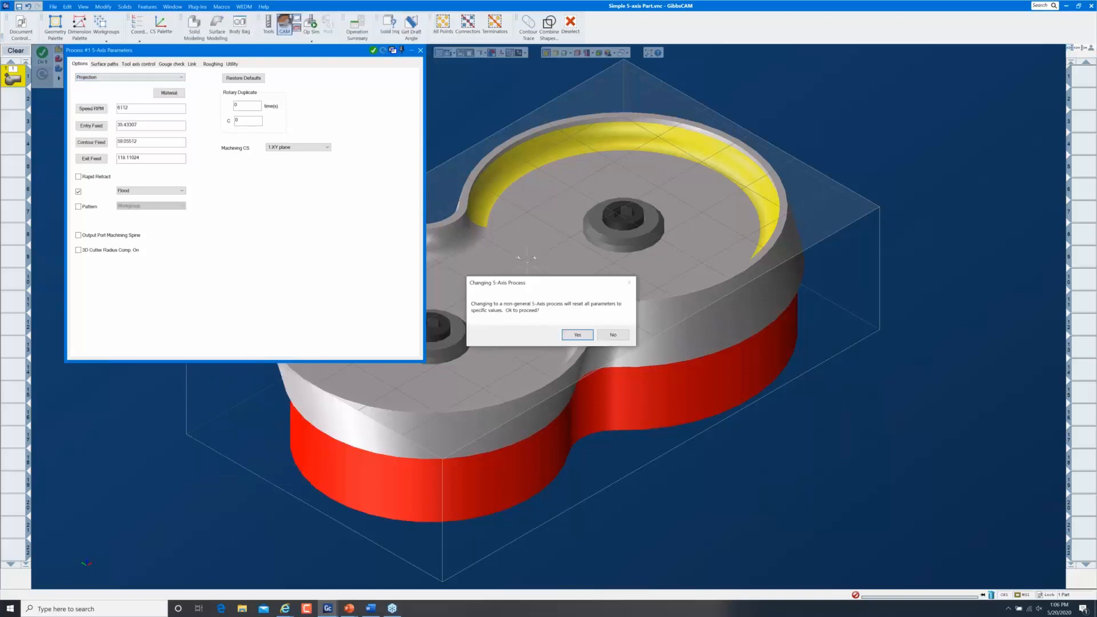
click(576, 335)
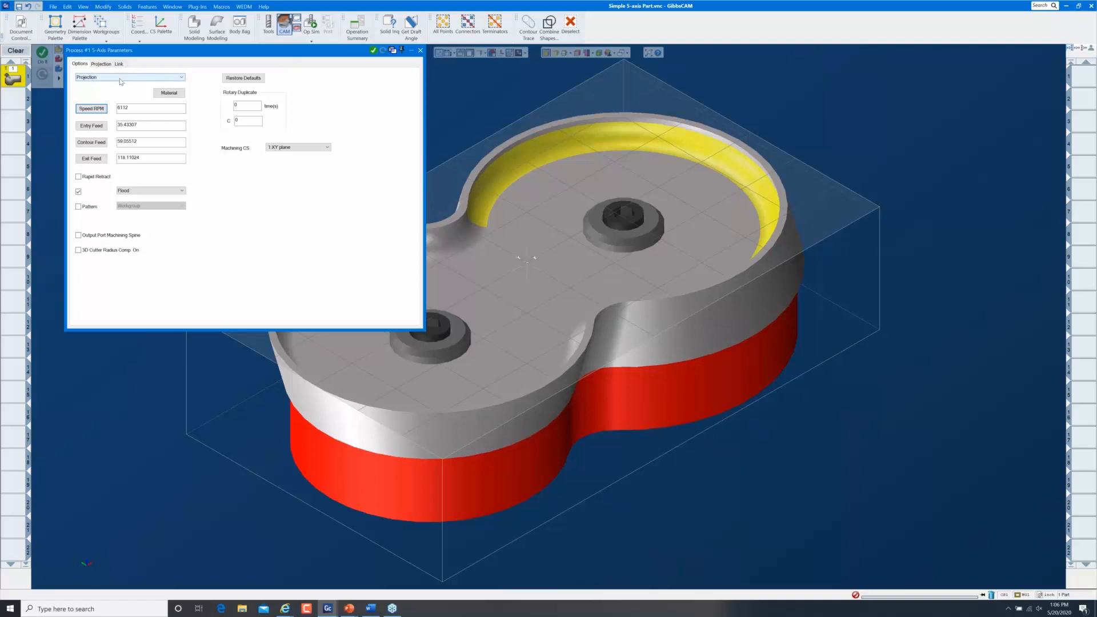
click(102, 64)
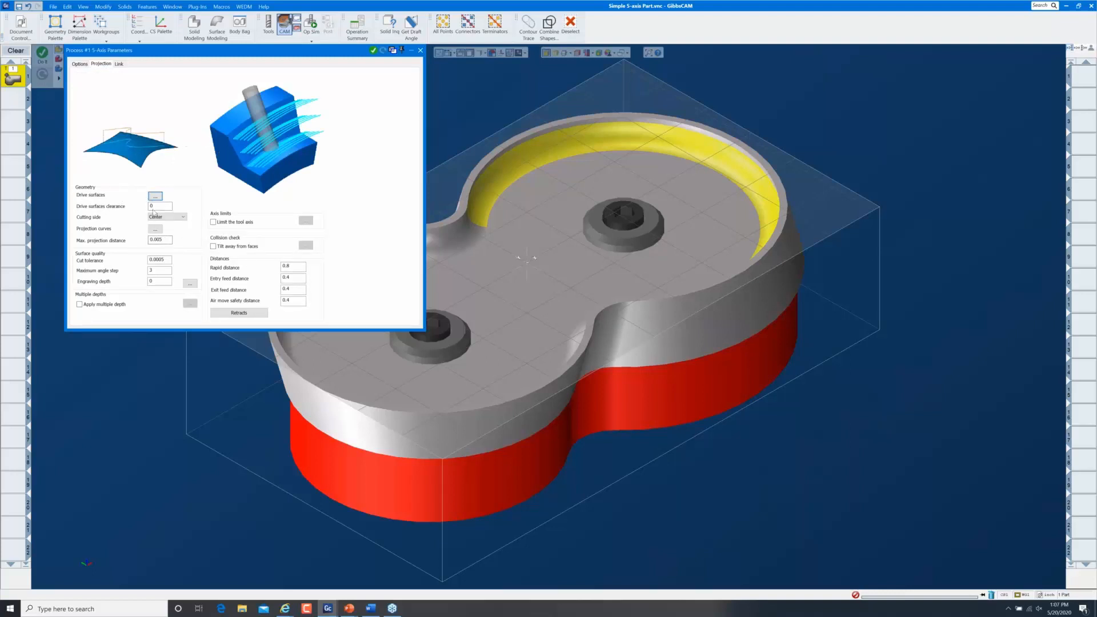
click(118, 64)
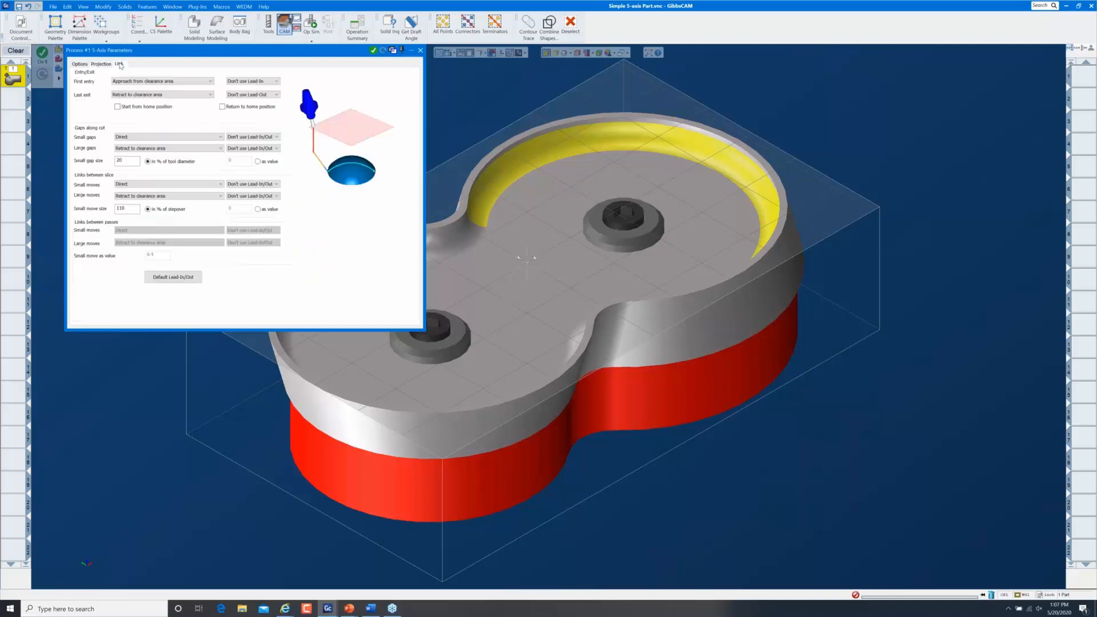
click(80, 65)
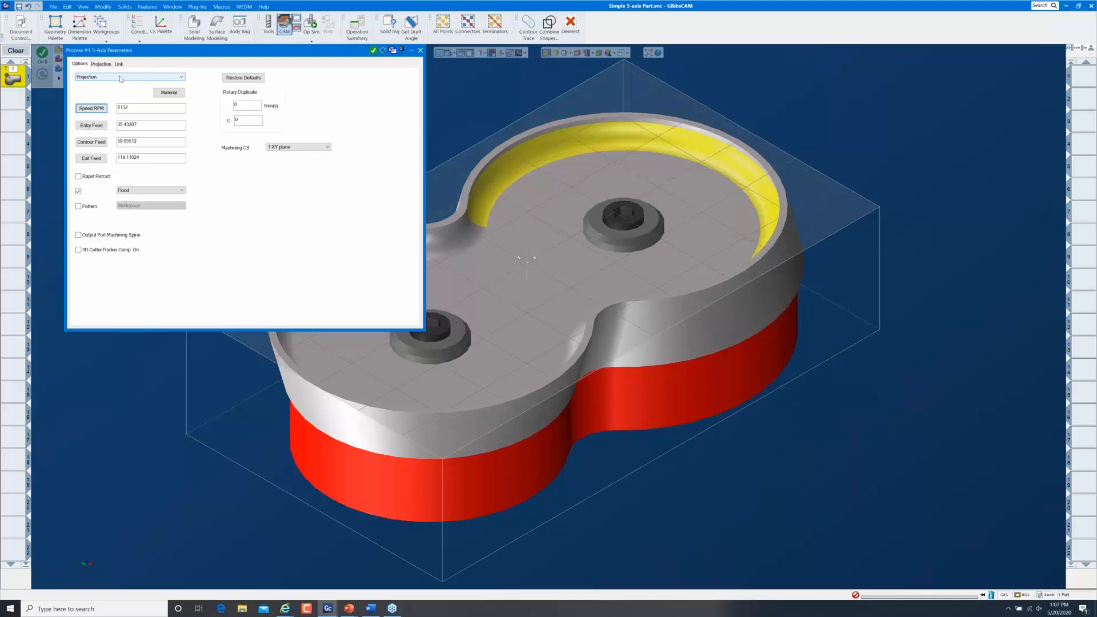
Step: Set the 5-axis process type back to General and restore its default parameters
click(121, 77)
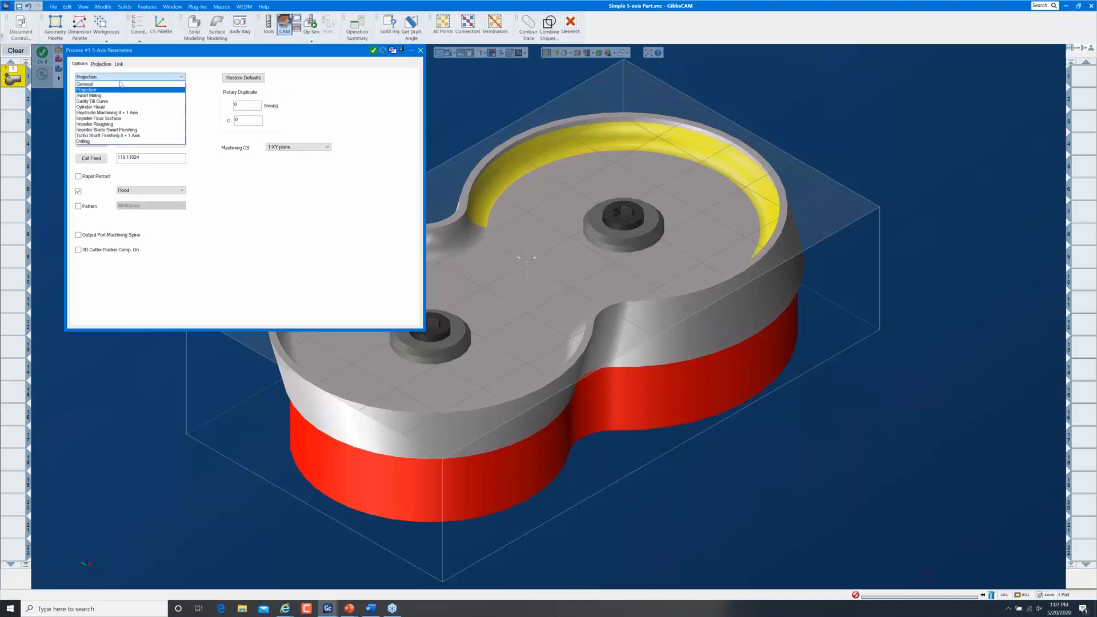
click(121, 85)
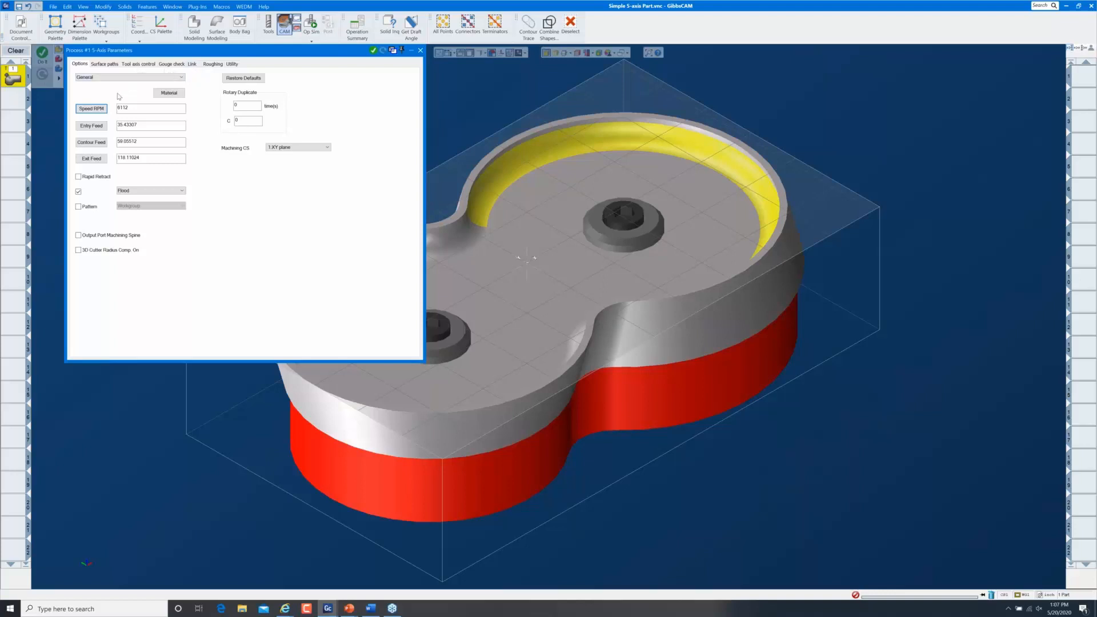
click(257, 81)
Step: Preview Multiaxis machining as the calculation basis of the surface paths and return the basis to Surfaces
click(114, 66)
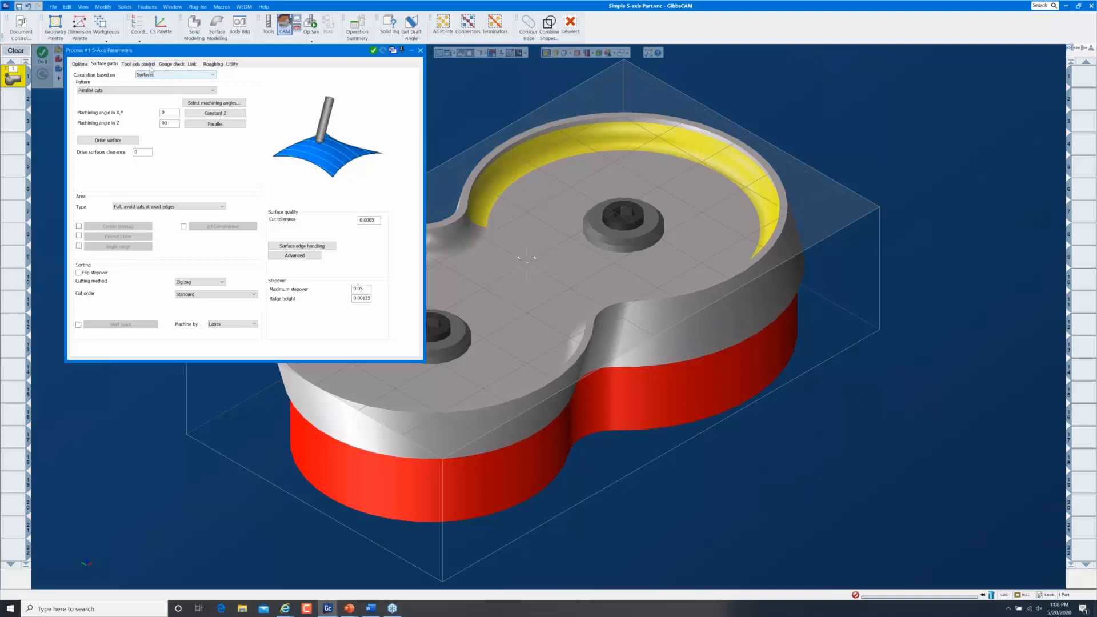
click(175, 77)
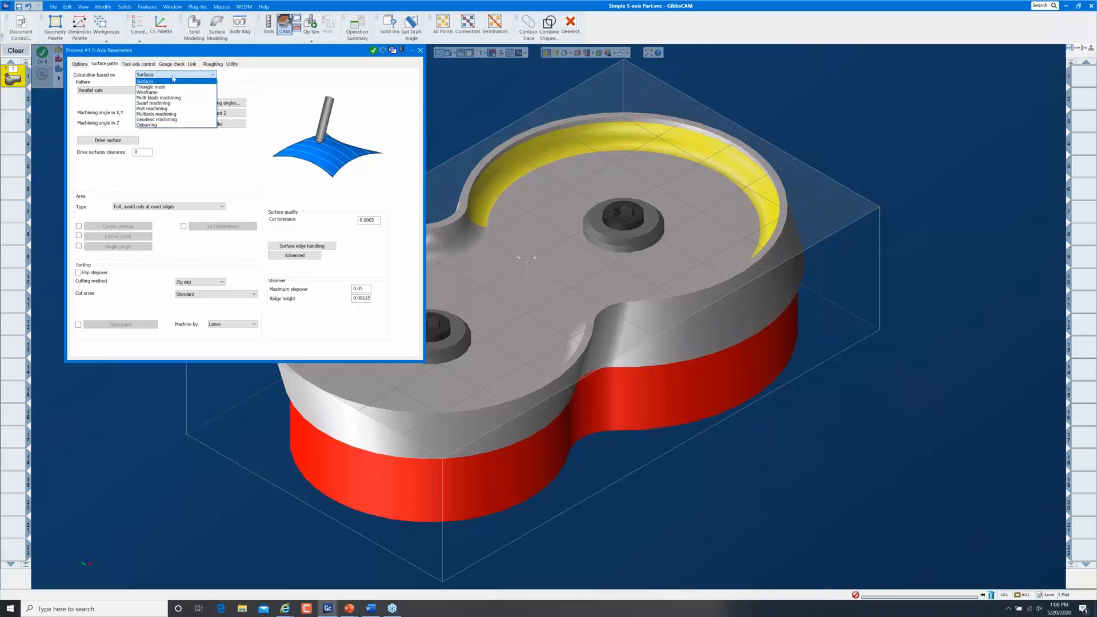
click(170, 114)
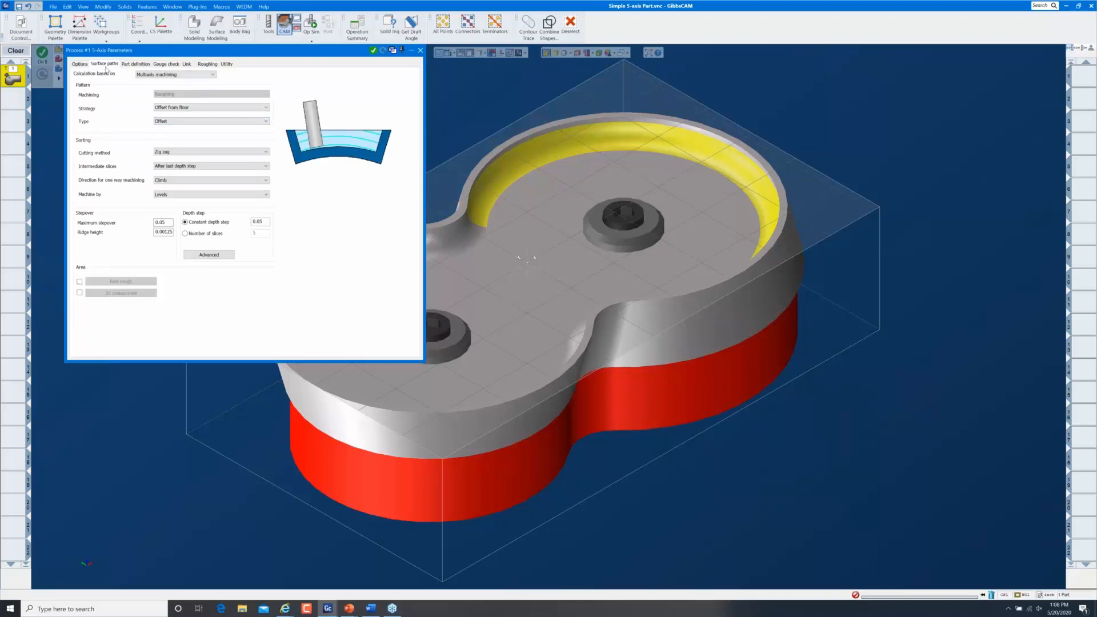
click(150, 75)
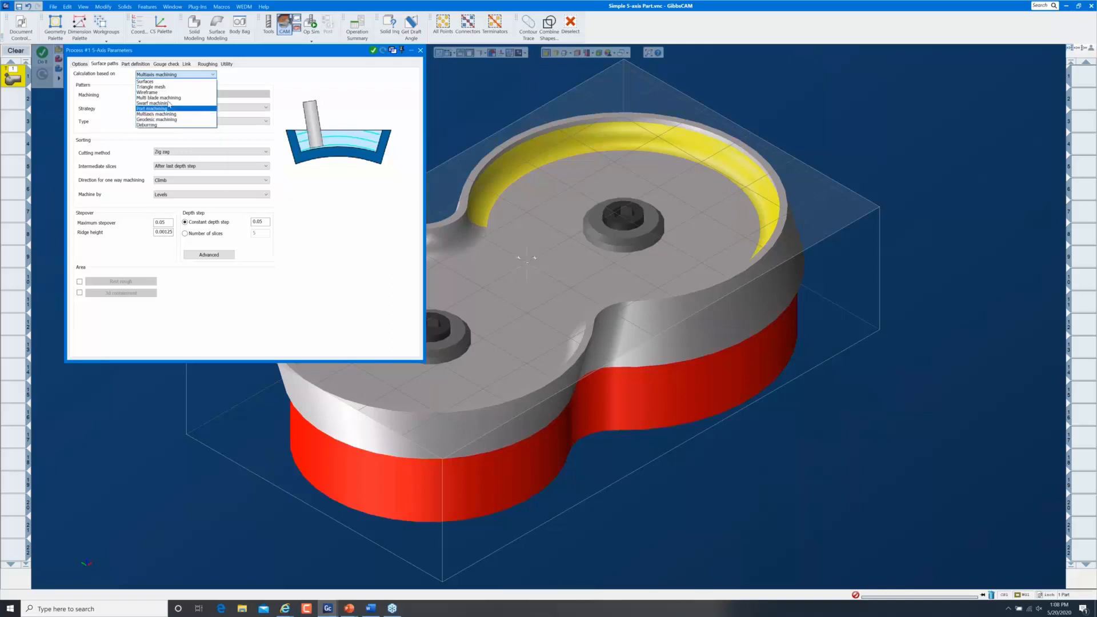
click(166, 82)
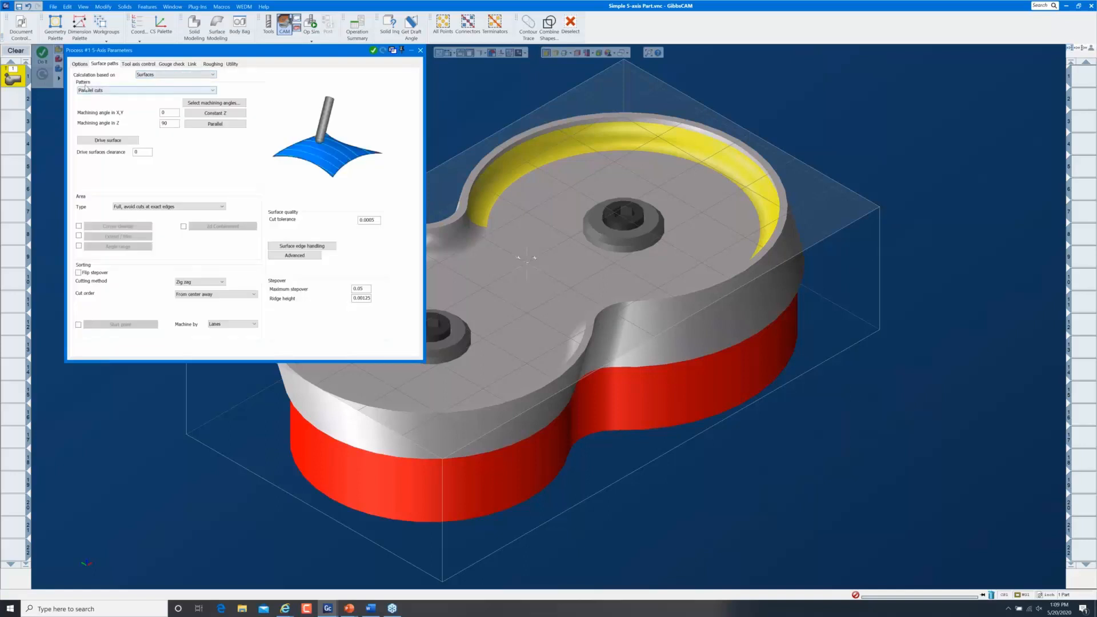
Step: Try the Perpendicular to curve and Morph between 2 curves patterns, and set the surface path pattern to Morph between 2 surfaces
click(144, 91)
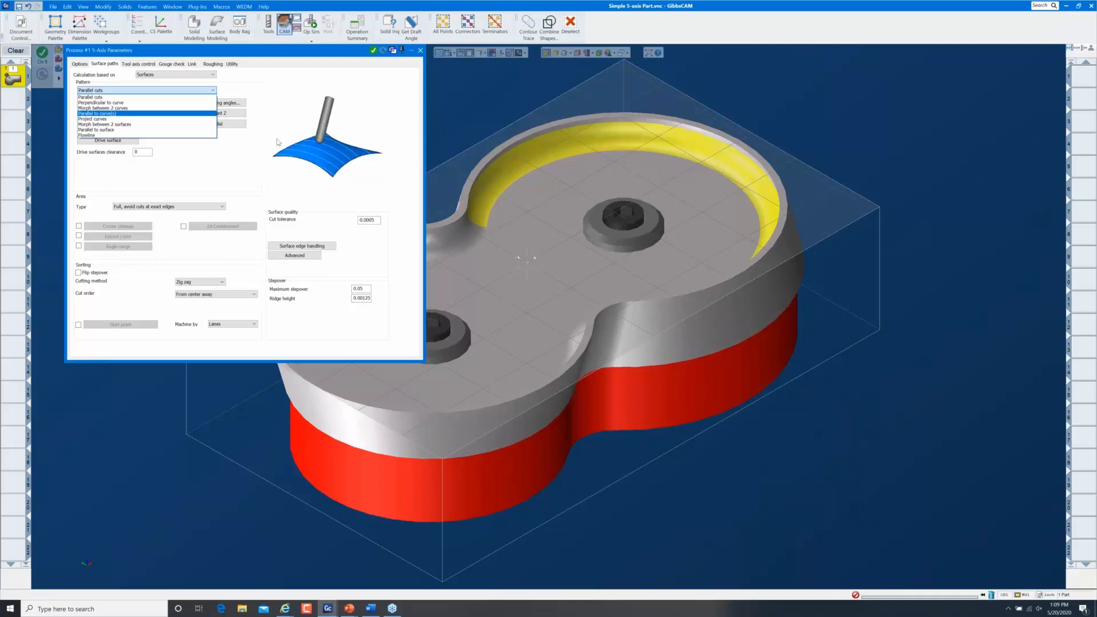
click(110, 103)
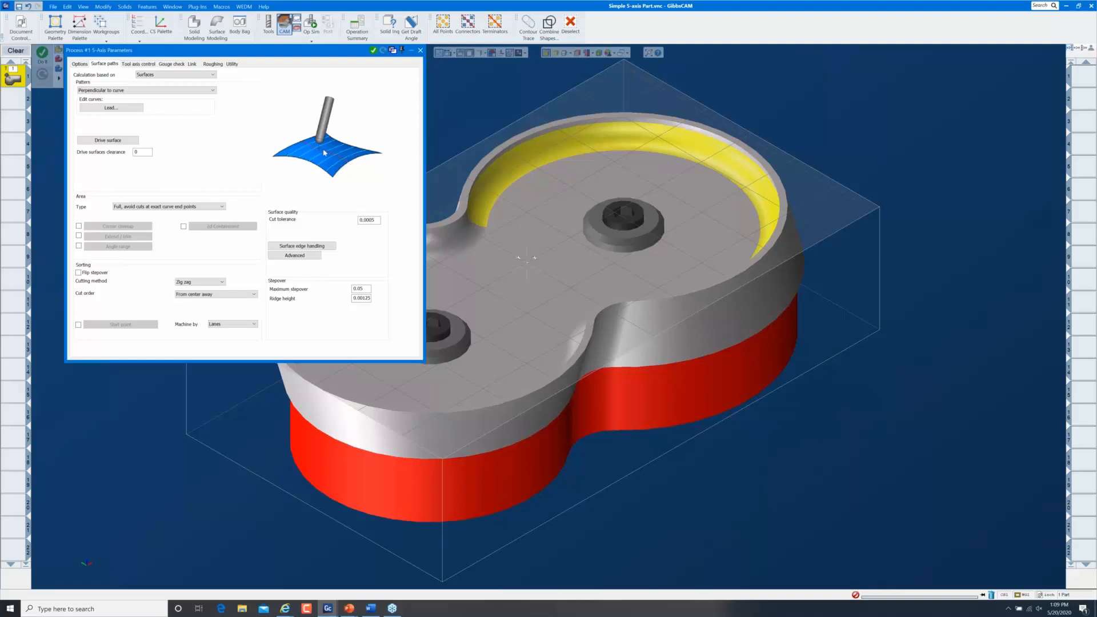
click(195, 91)
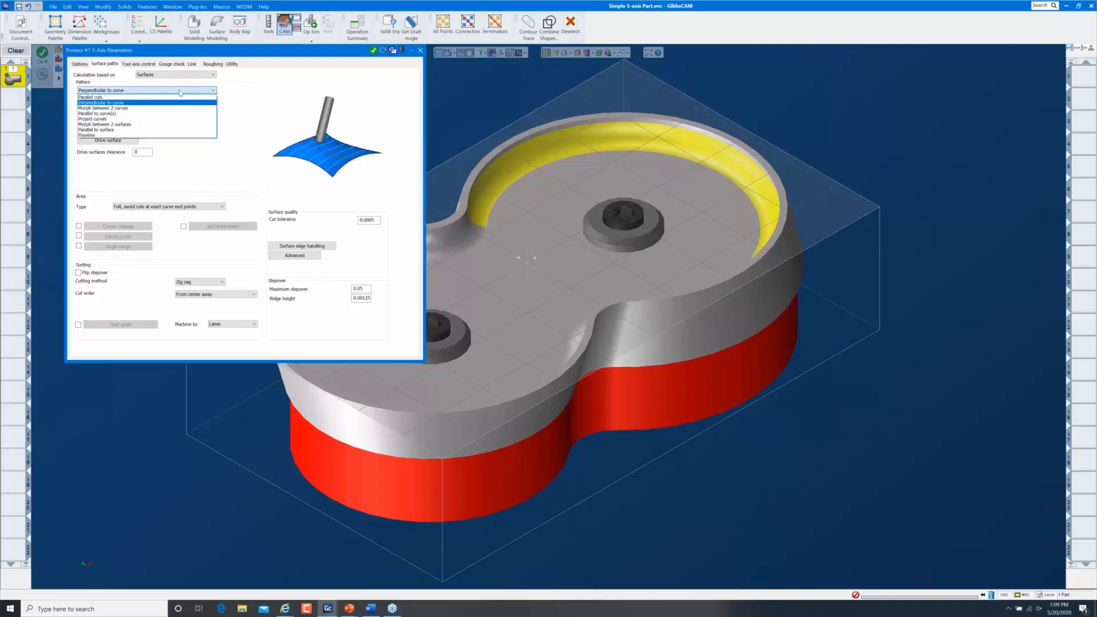
click(140, 108)
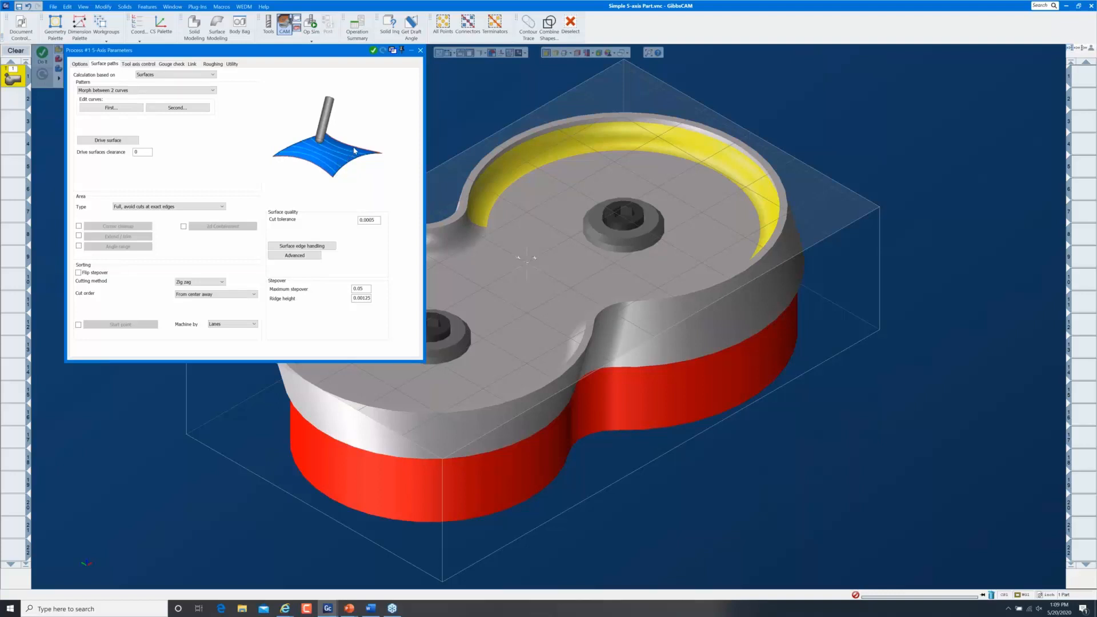
click(173, 92)
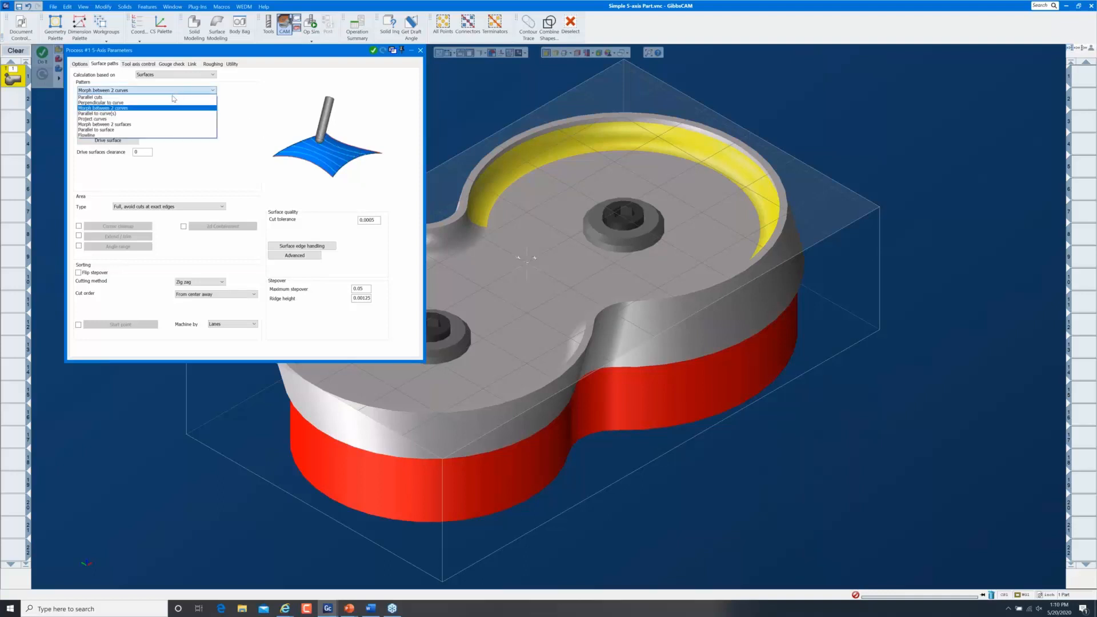
click(144, 124)
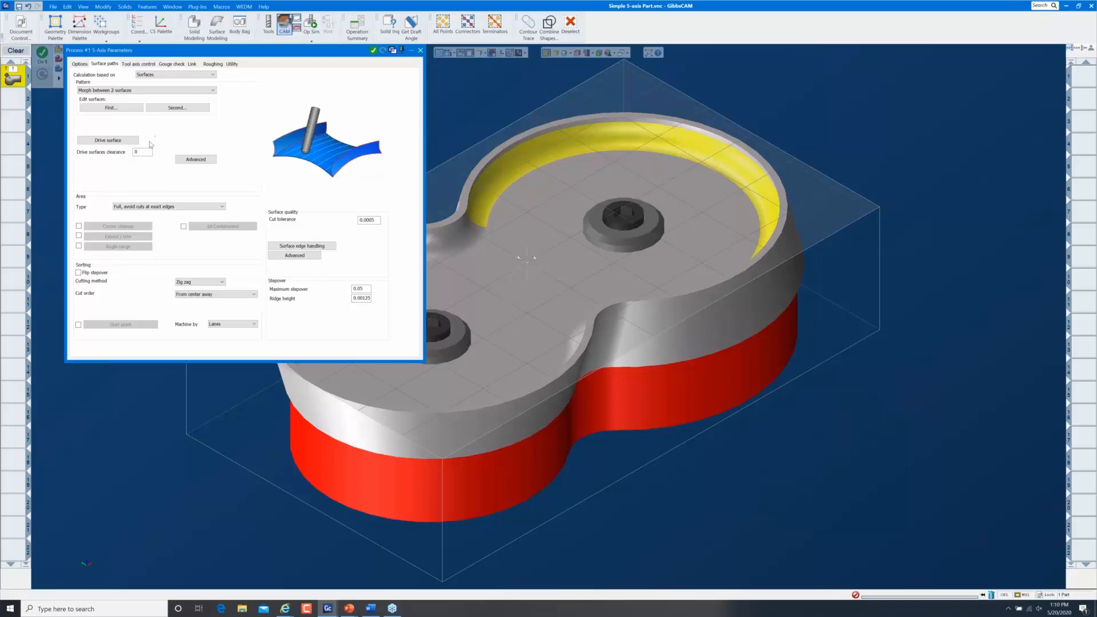
Step: Set the drive surfaces to all pocket wall faces by selecting the faces tangent to the floor and deselecting the floor face
click(113, 141)
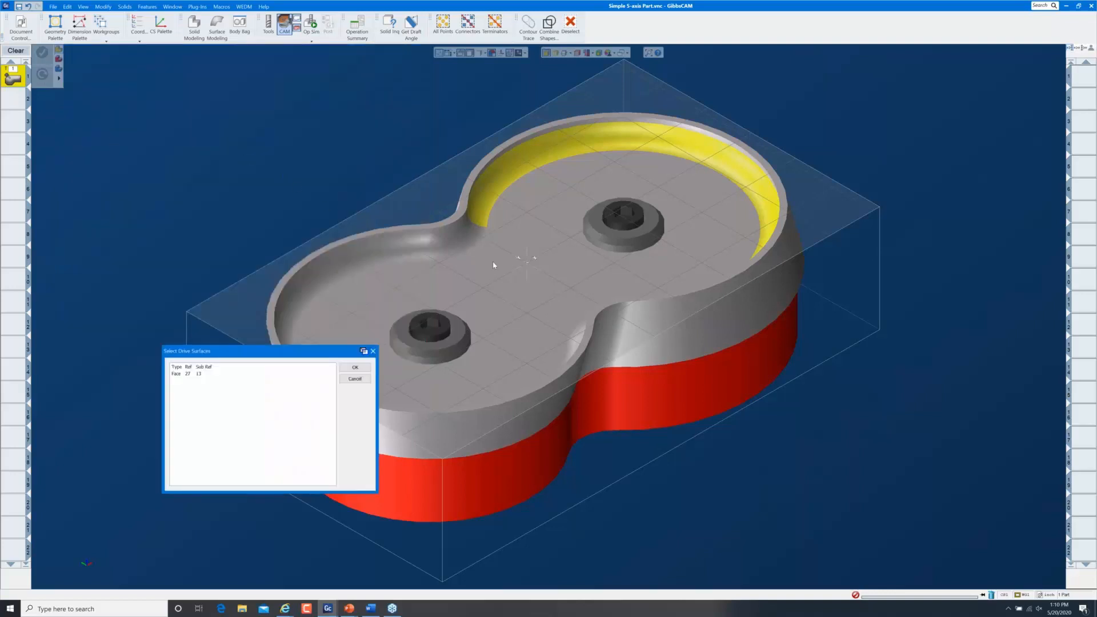
right_click(494, 265)
mouse_move(552, 426)
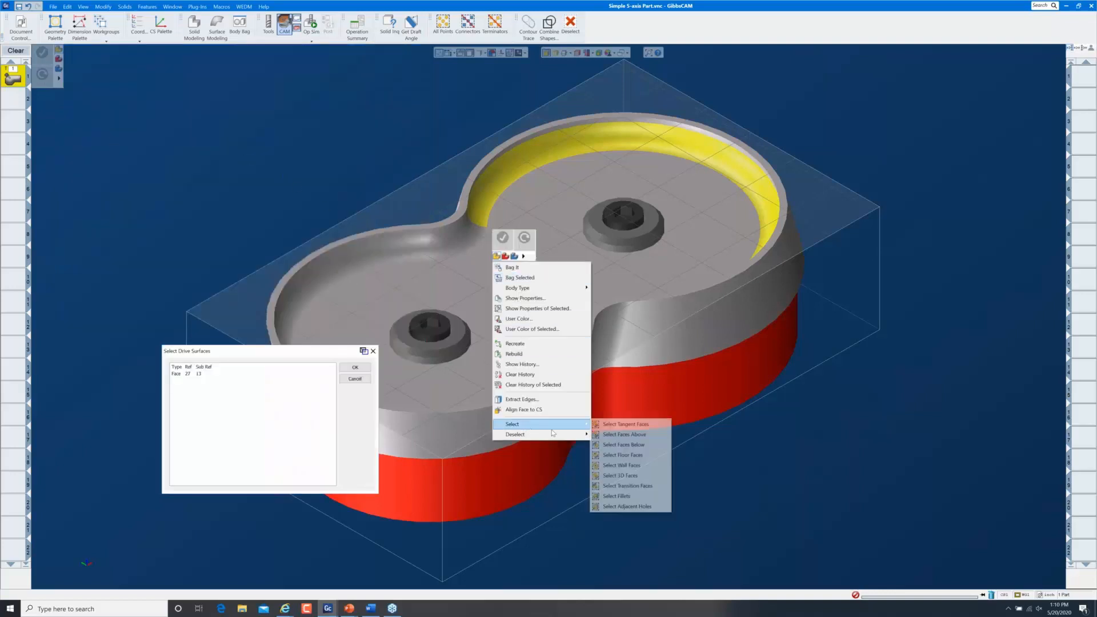
click(618, 425)
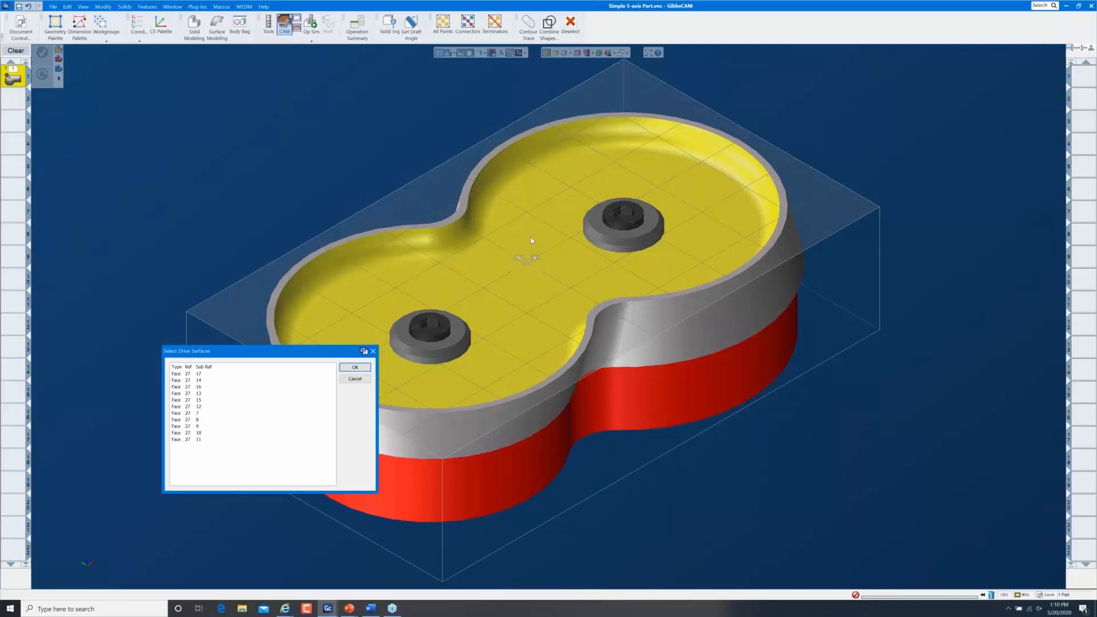
shift+click(520, 247)
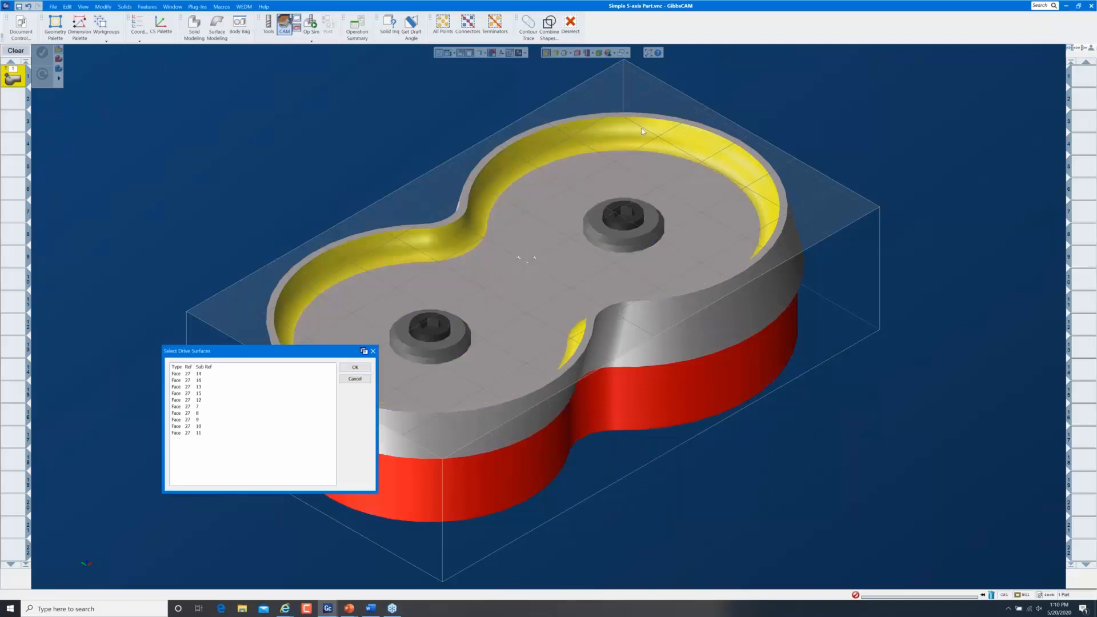
click(355, 368)
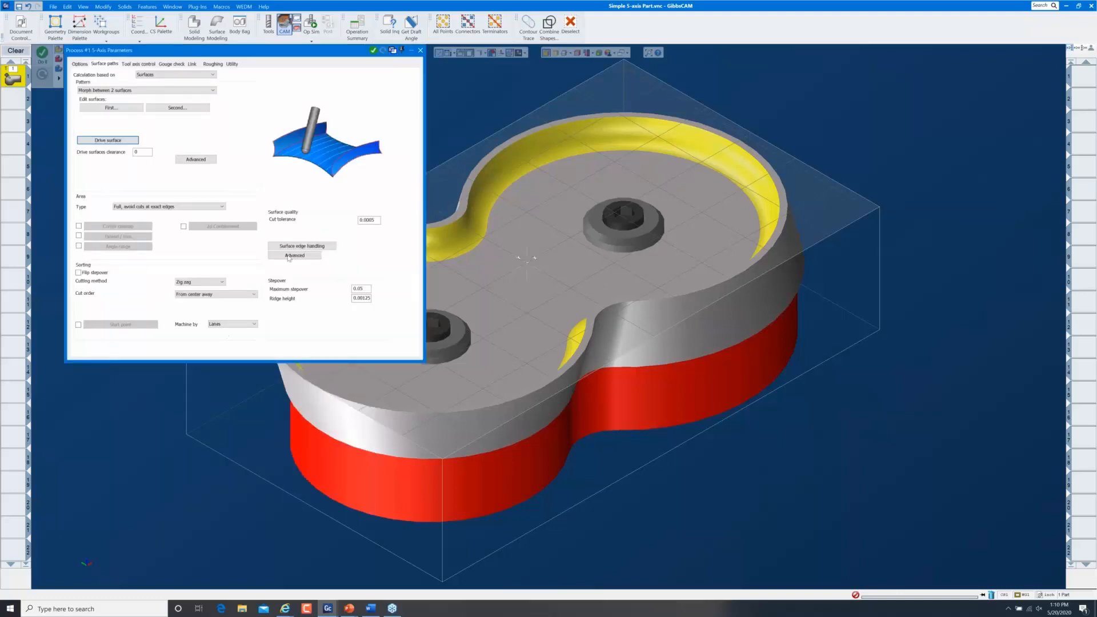
Step: Assign the thin rim face along the top of the pocket wall as the first edge surface
click(110, 108)
click(500, 150)
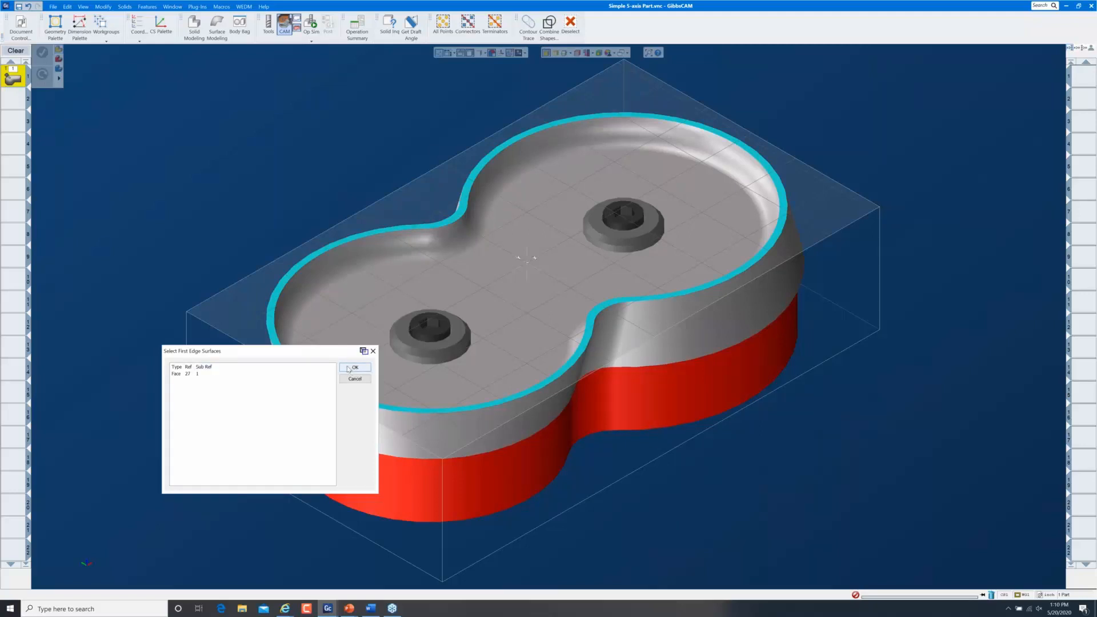
drag(317, 353, 284, 323)
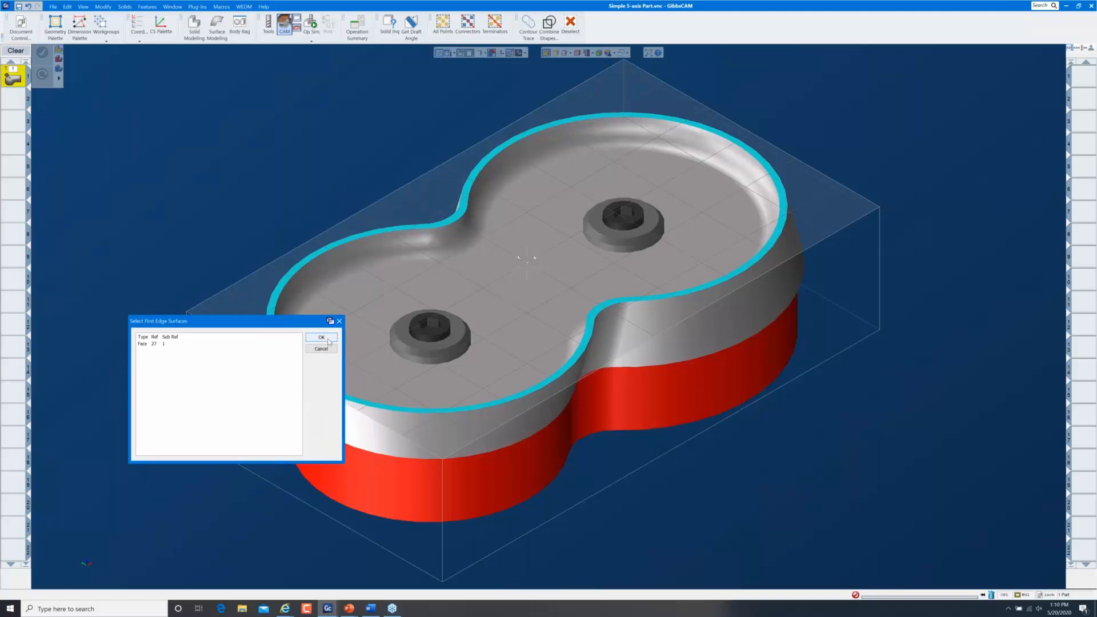
click(322, 338)
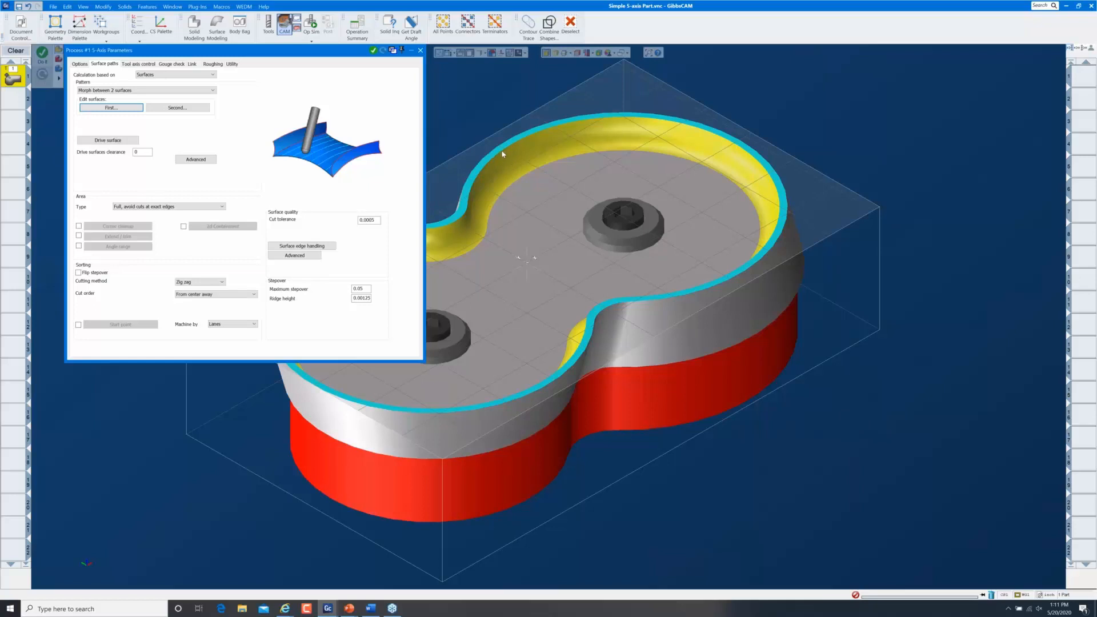
Step: Assign the pocket floor face as the second edge surface for the morph pattern
click(194, 114)
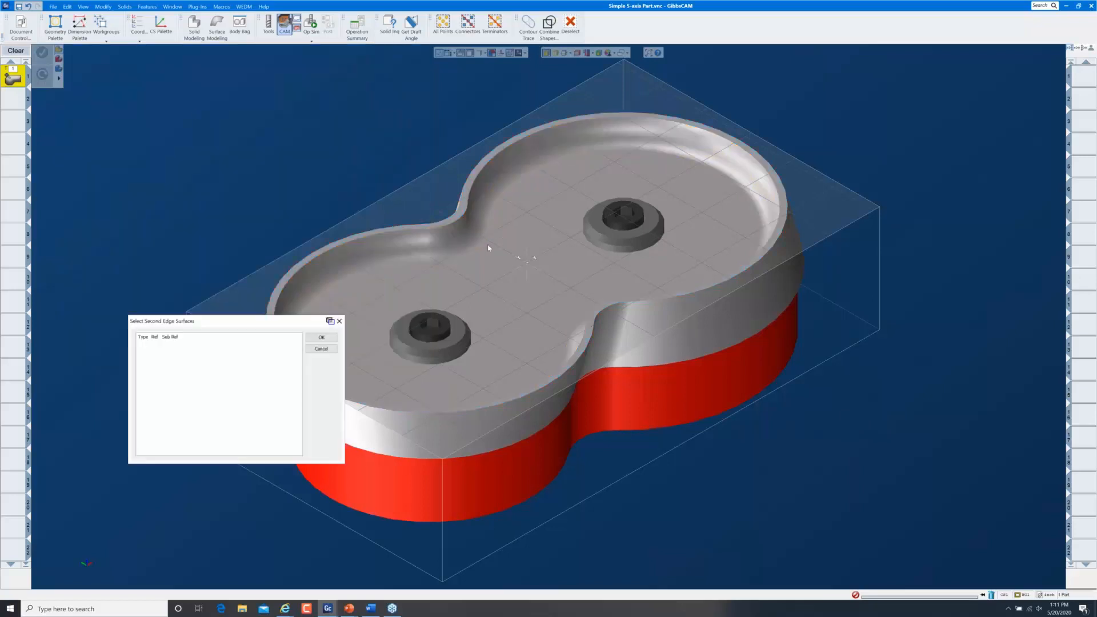
click(500, 235)
click(315, 339)
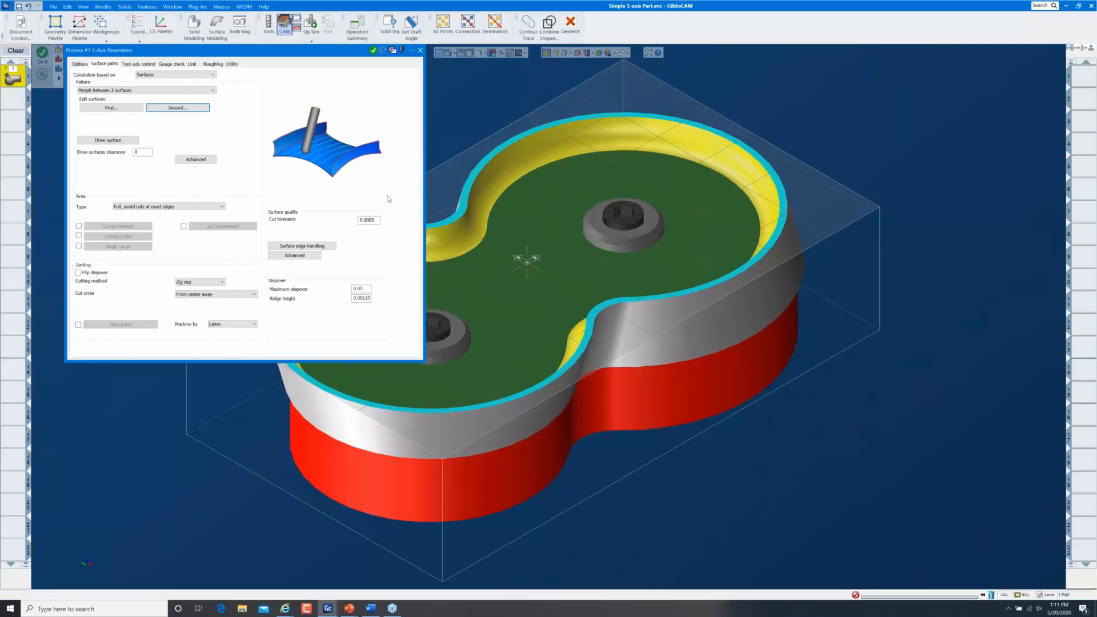
Step: Set the machining area type to Full, start and end at exact surface edges
click(139, 153)
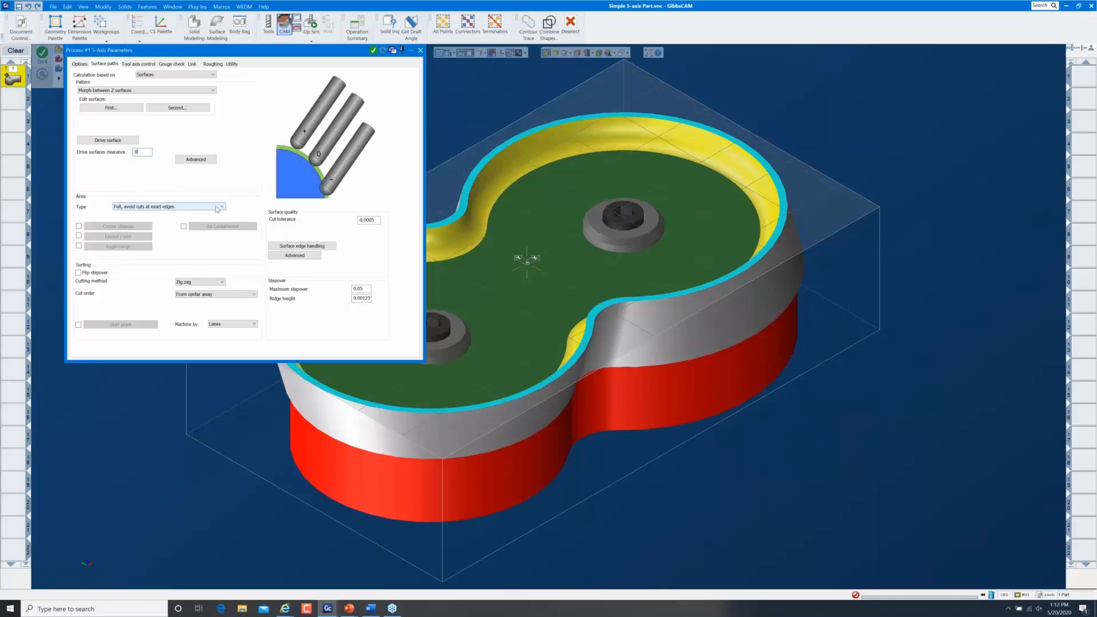
click(138, 208)
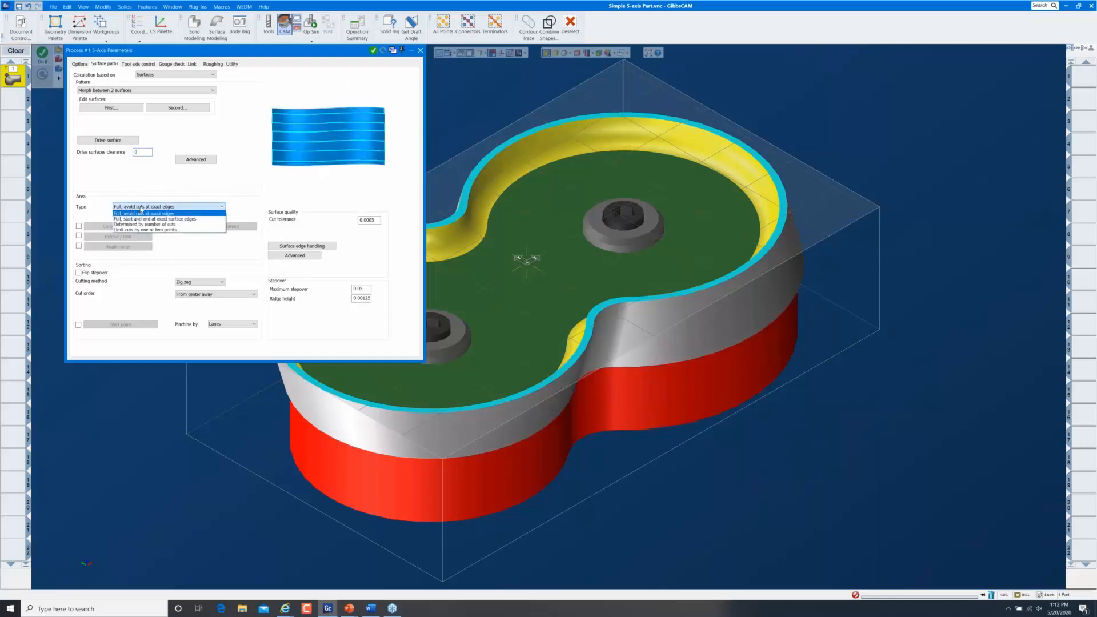
click(150, 212)
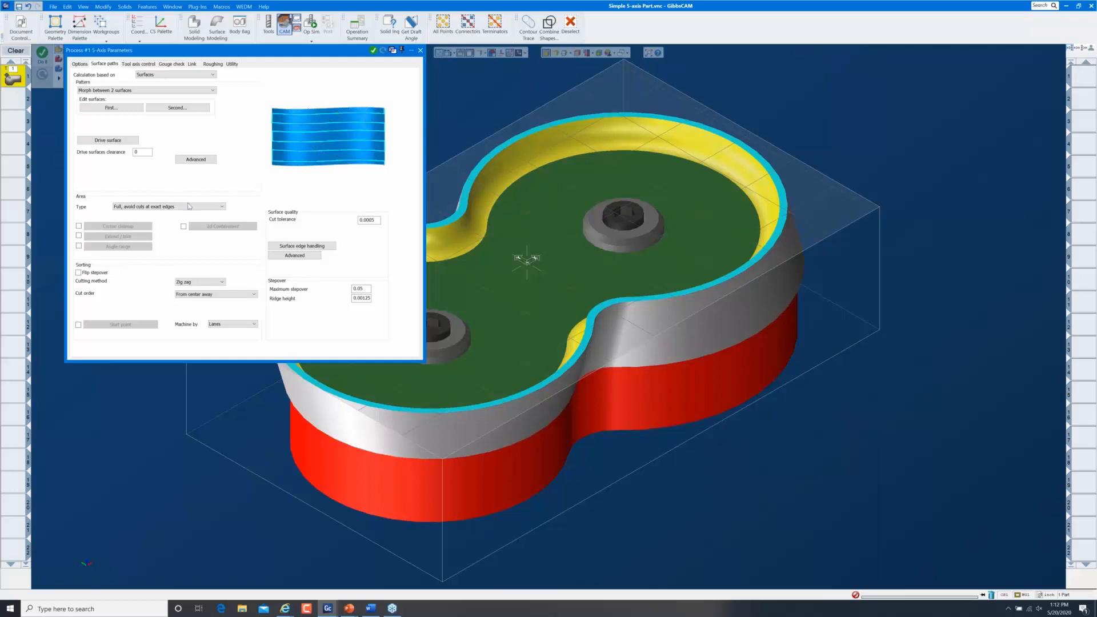
click(185, 207)
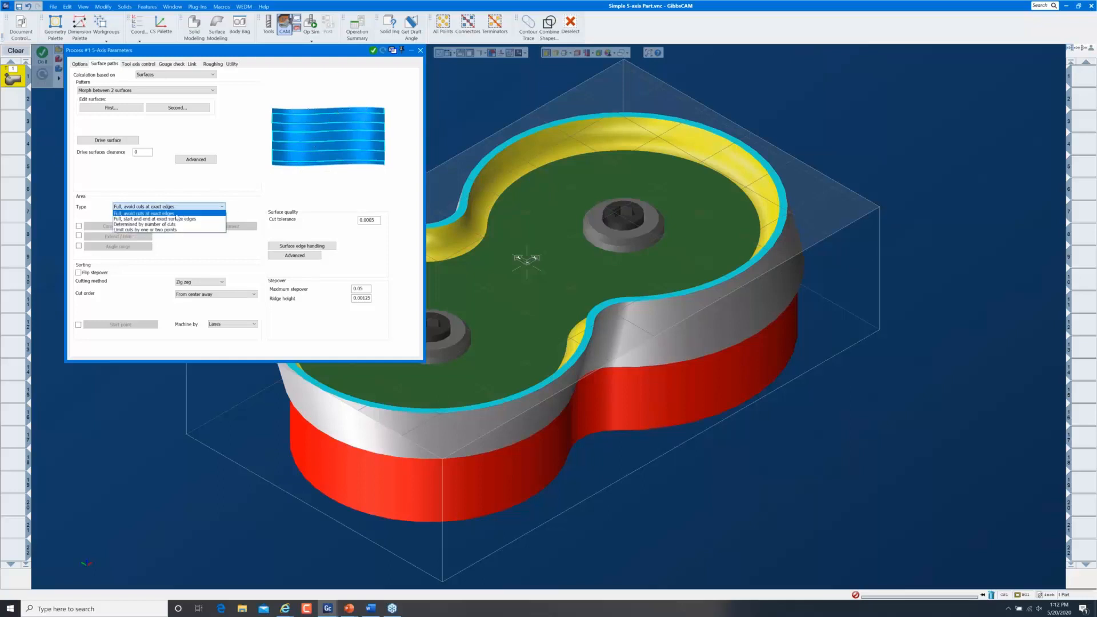
click(159, 220)
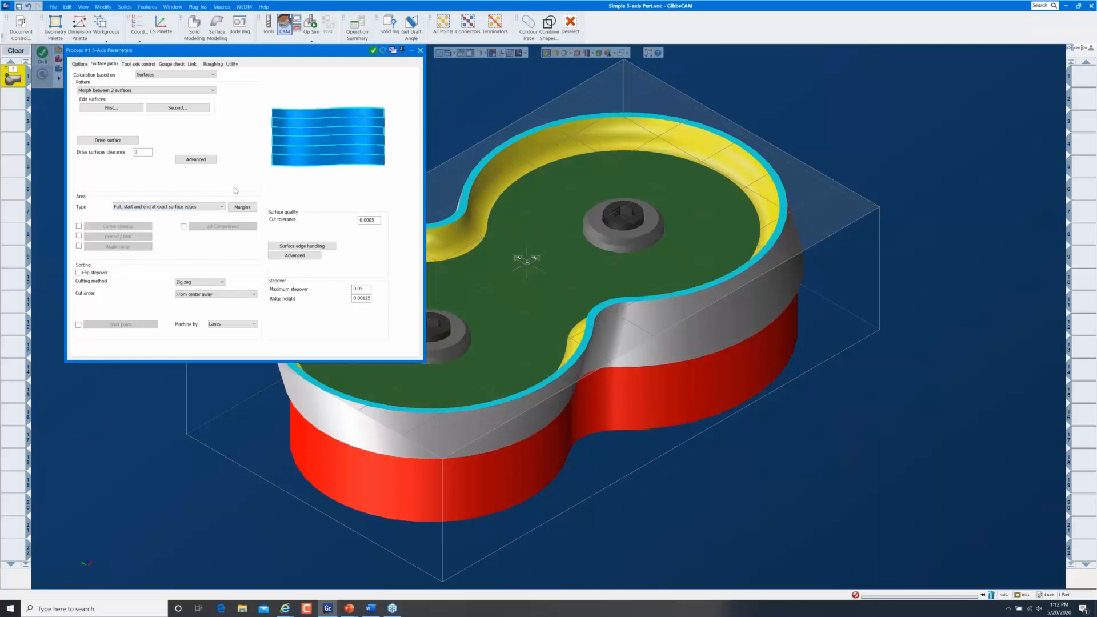
click(208, 207)
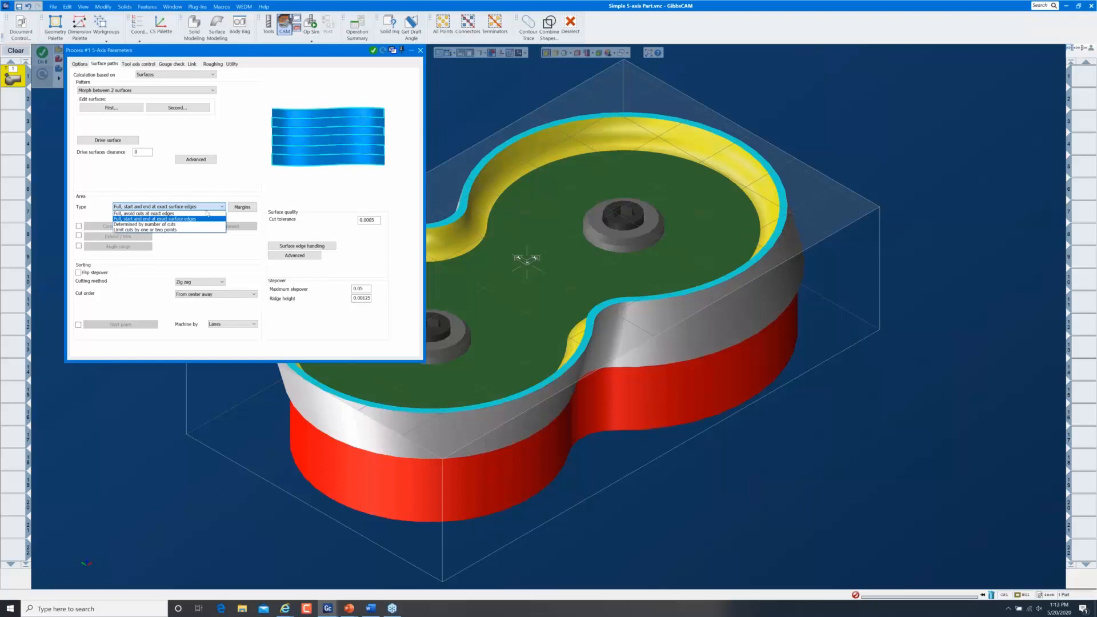
click(186, 220)
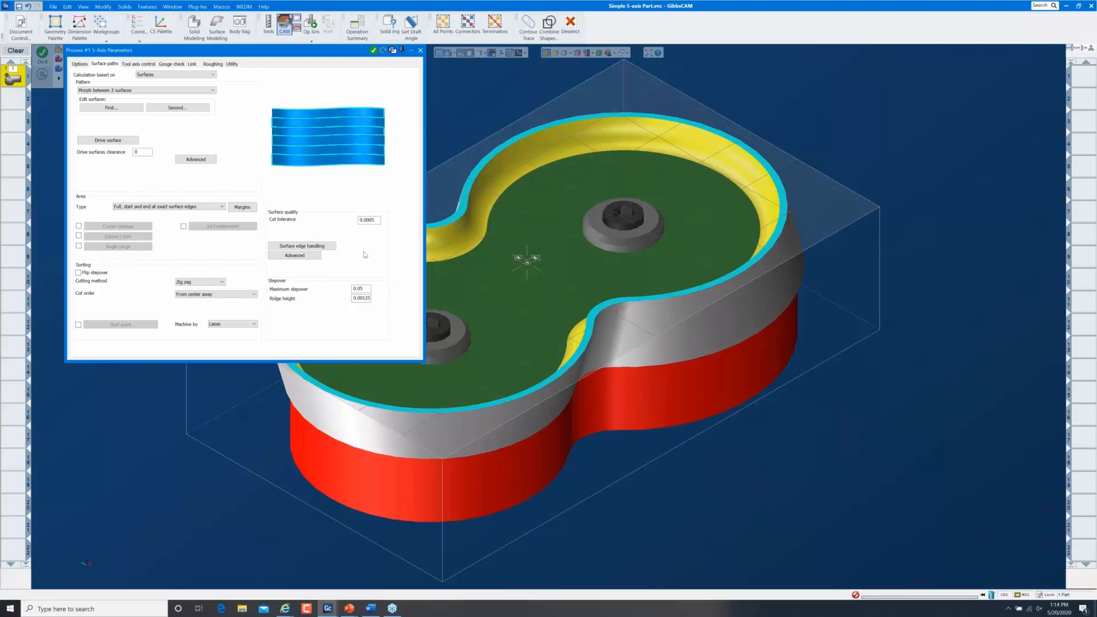
Step: Set the cutting method to Spiral and the one way machining direction to Counterclockwise
click(211, 282)
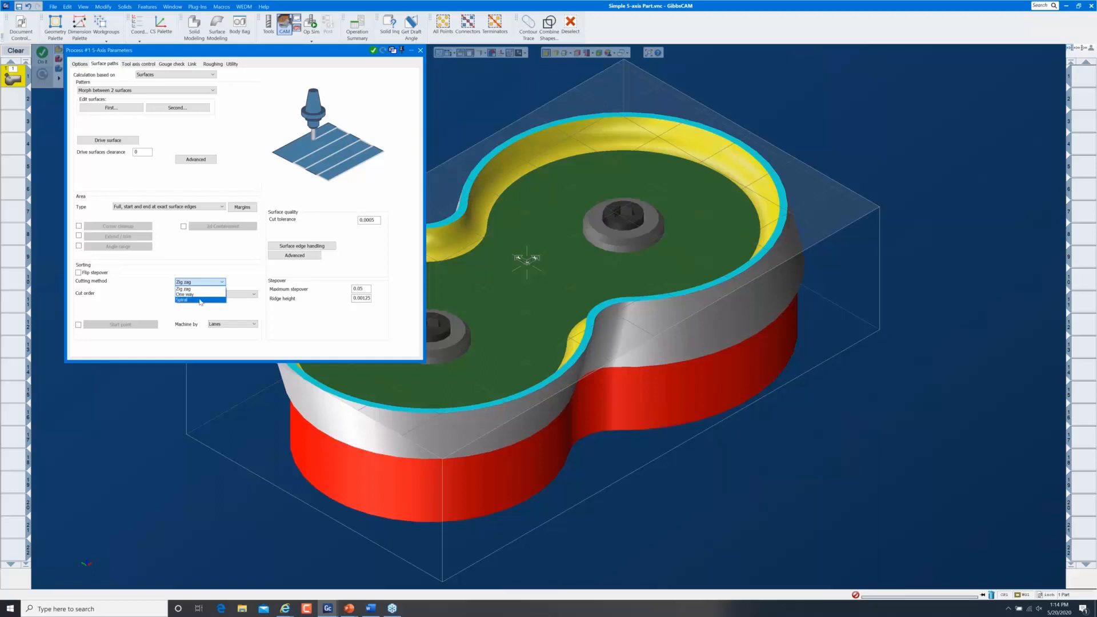
click(200, 300)
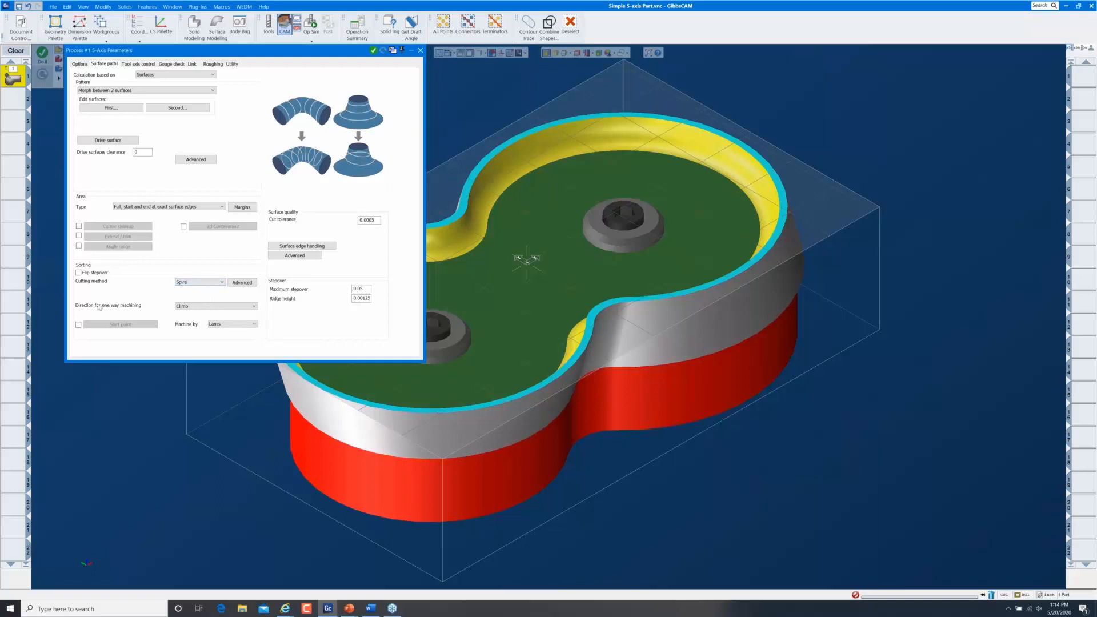
click(212, 309)
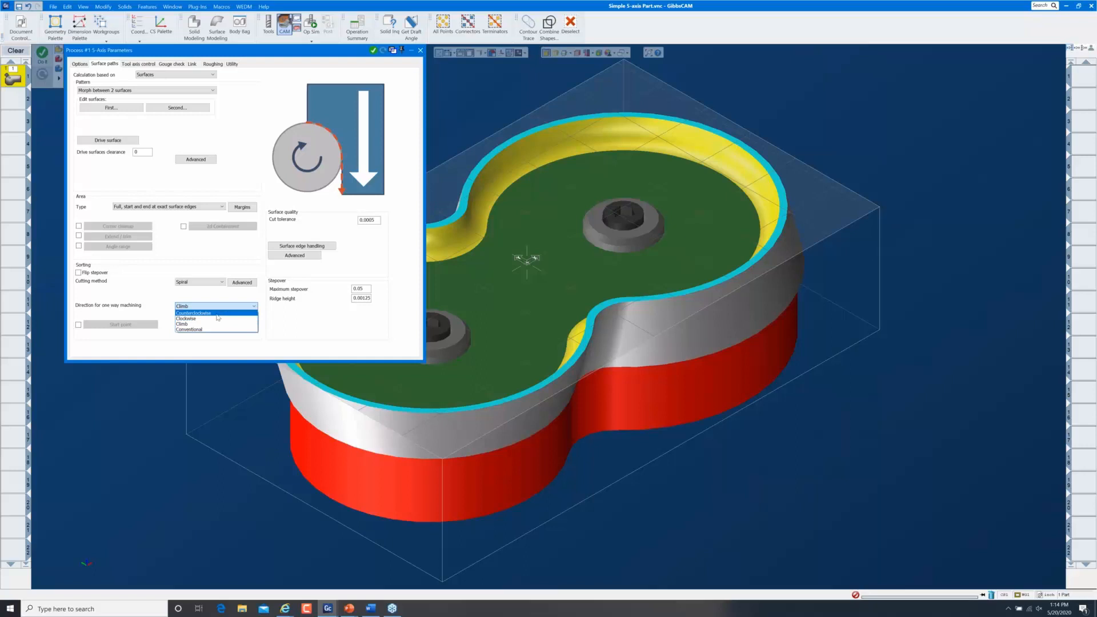
click(217, 313)
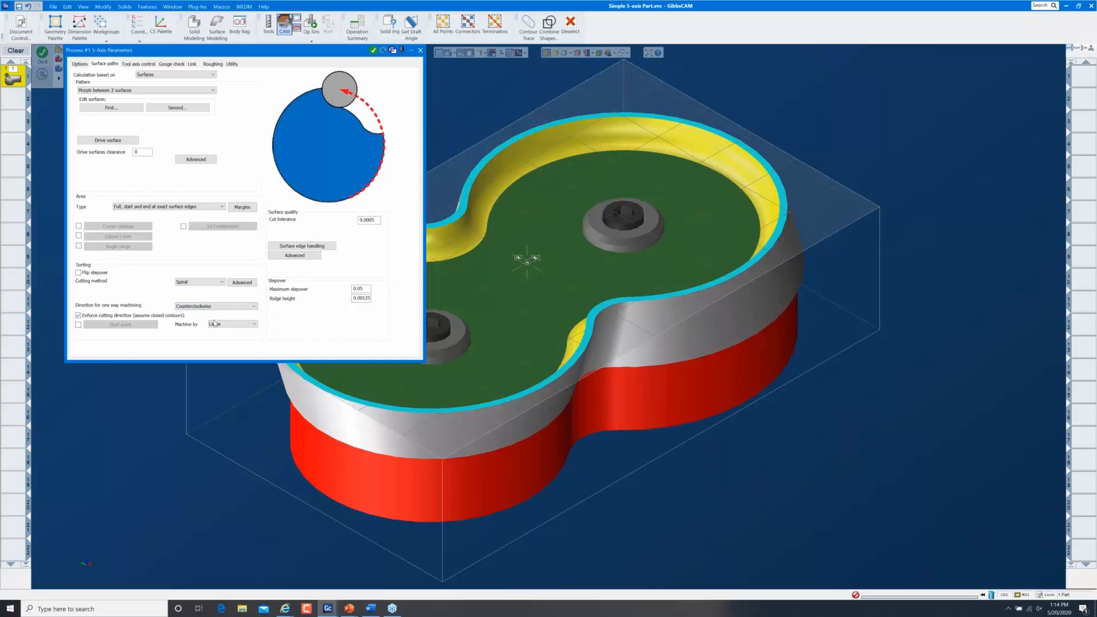
Step: Set the maximum stepover to 0.08, generate the 5-axis toolpath and close the process parameters
click(362, 289)
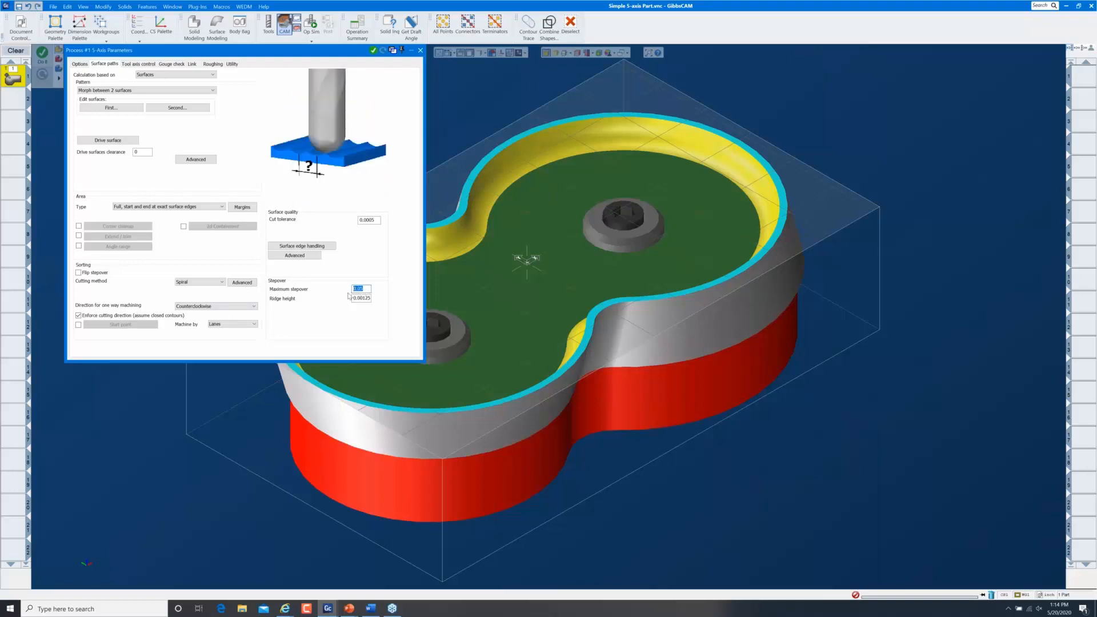
text(.08)
click(375, 51)
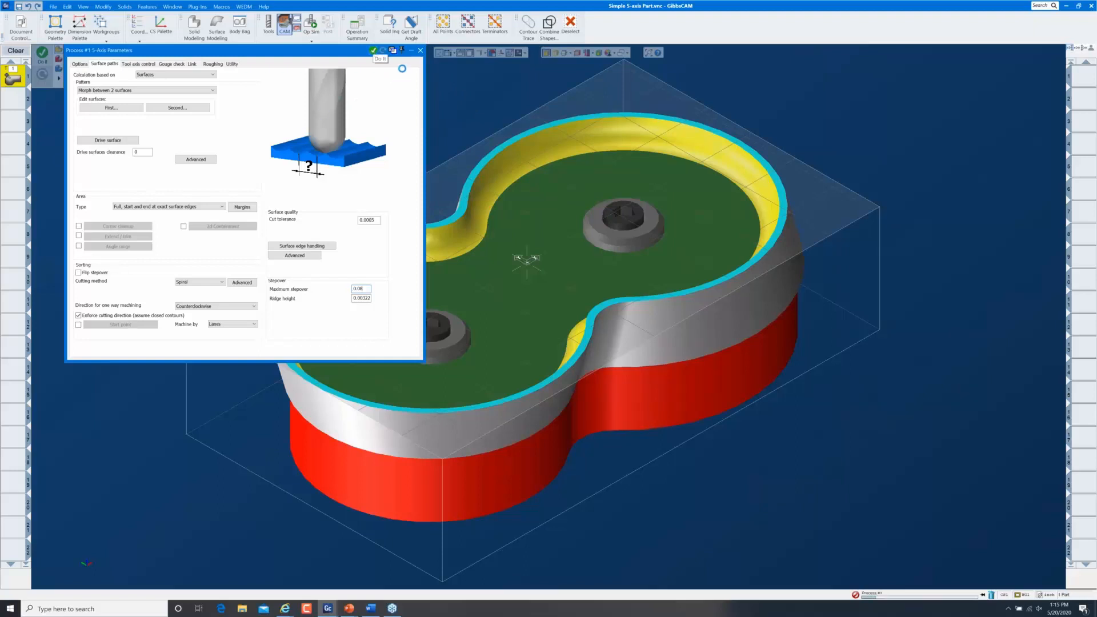
click(421, 52)
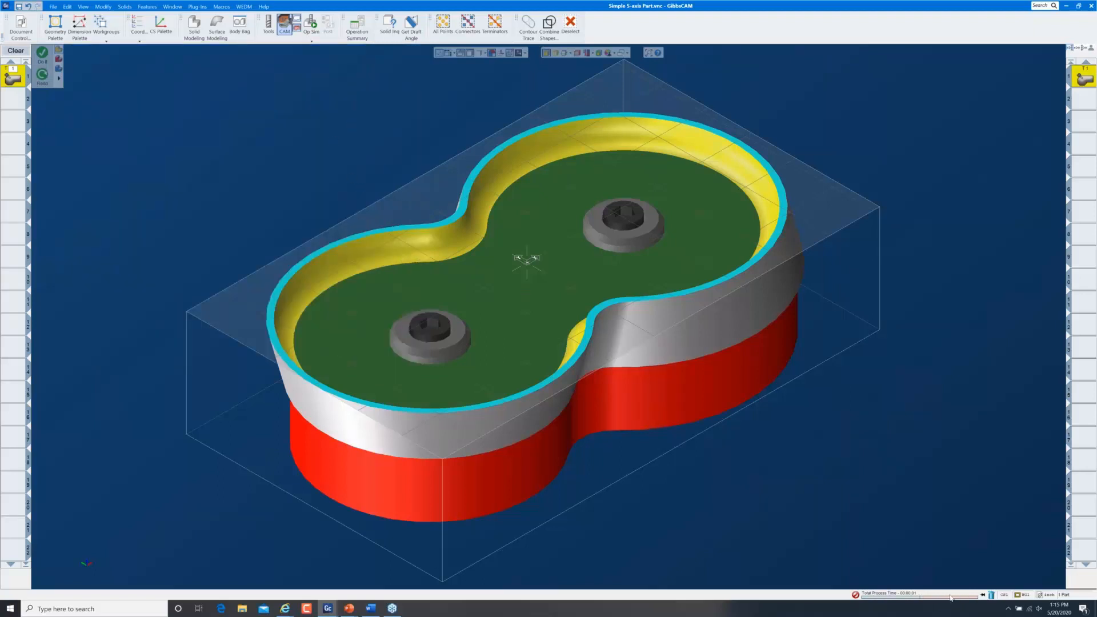
click(986, 595)
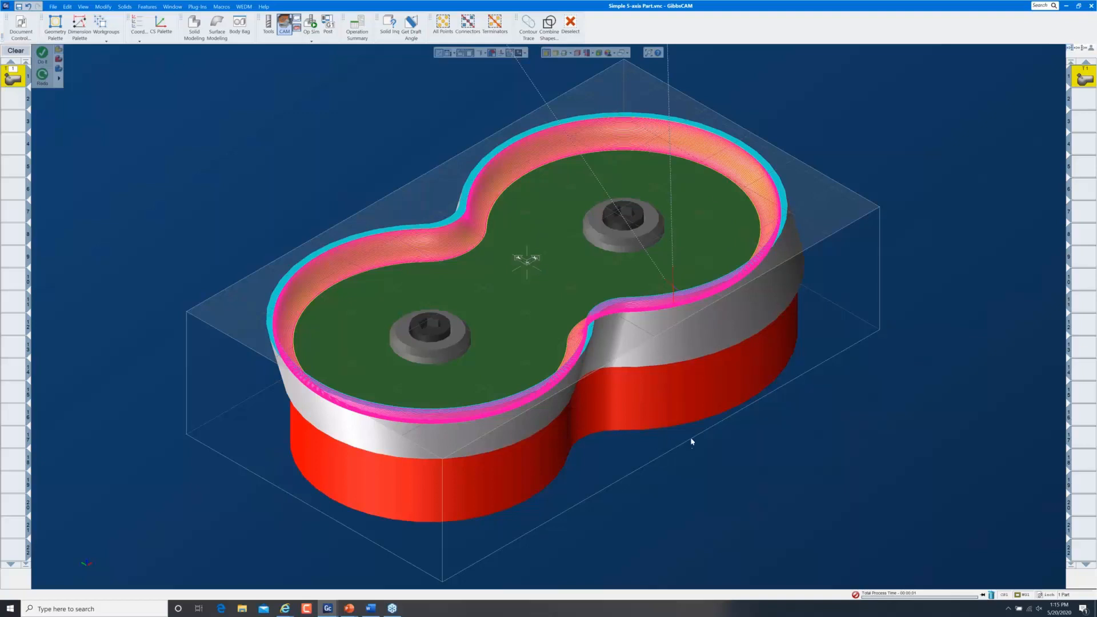
Step: Change the body type of the bagged Extrude(79) body to Part
middle_drag(724, 483, 765, 450)
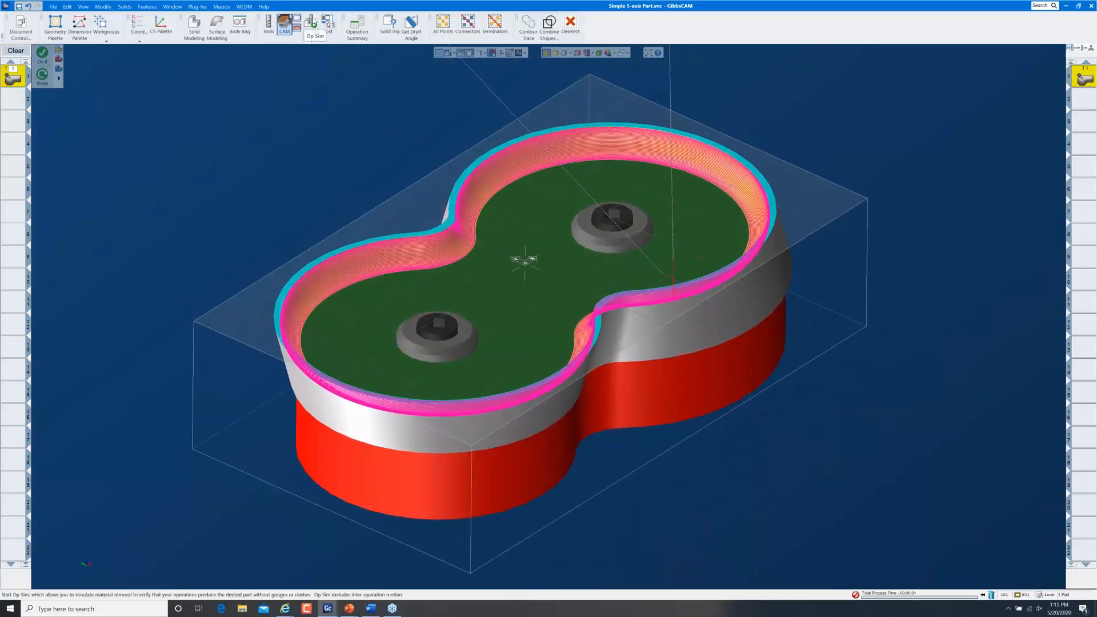
click(313, 23)
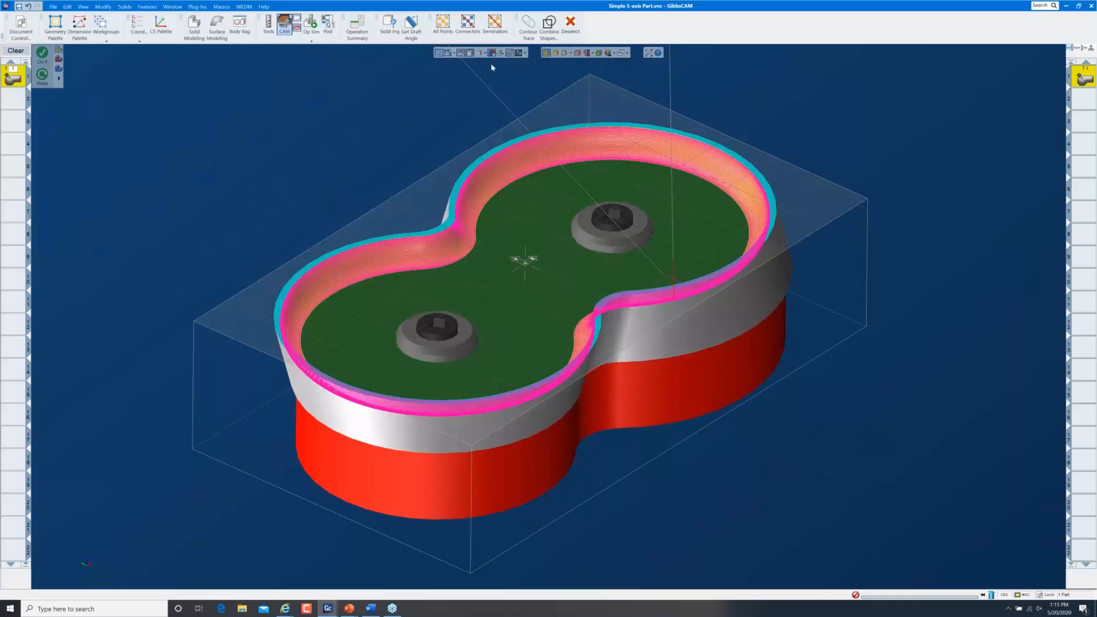
click(240, 26)
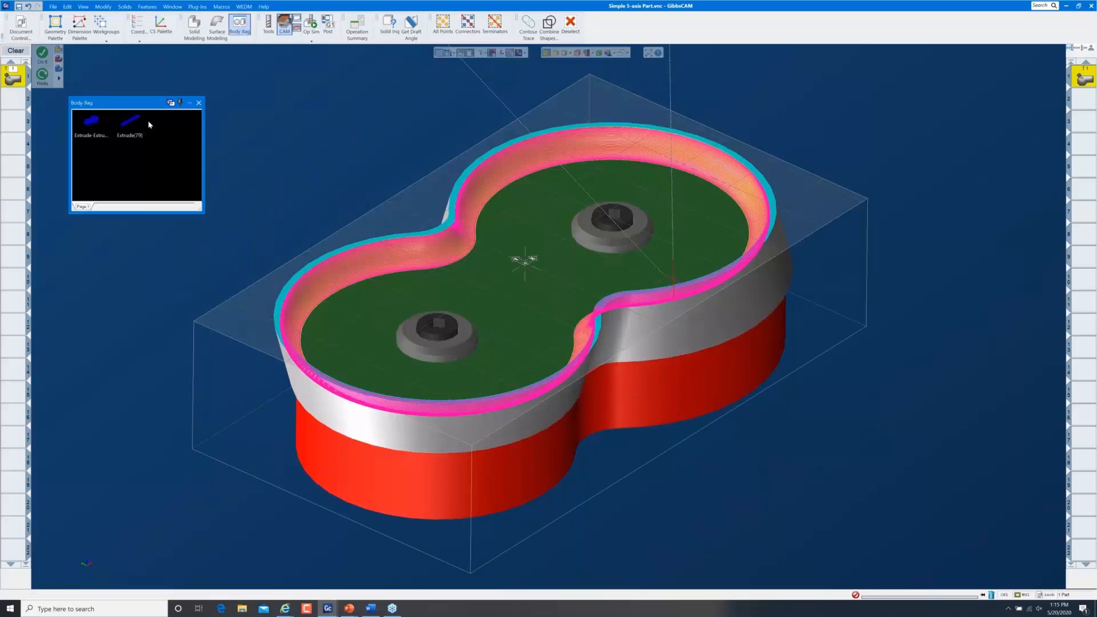
right_click(130, 123)
mouse_move(184, 150)
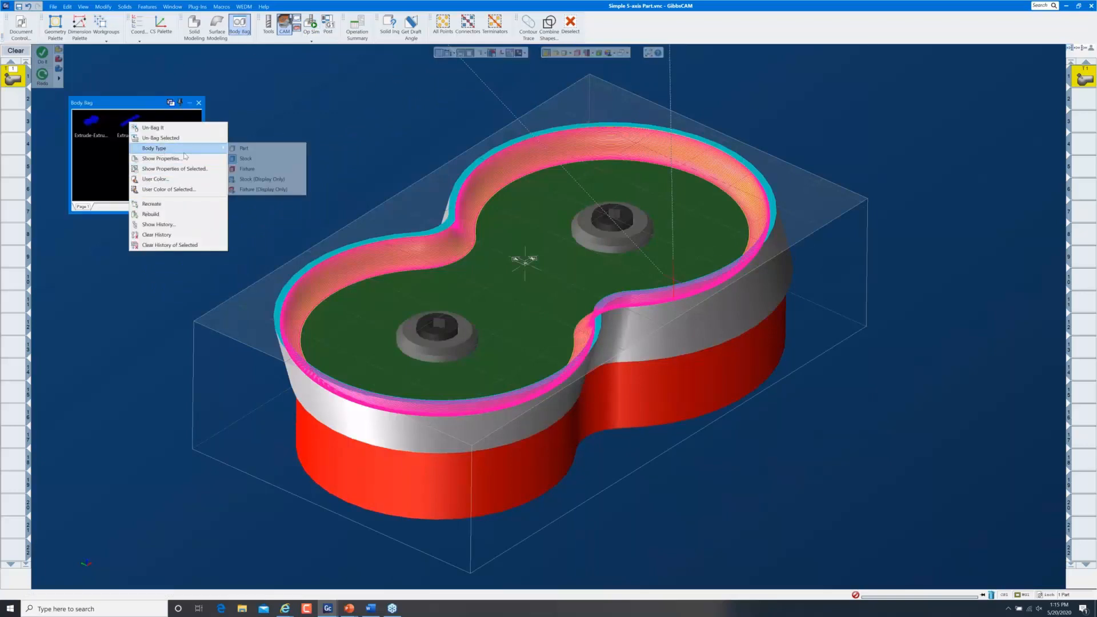
click(251, 148)
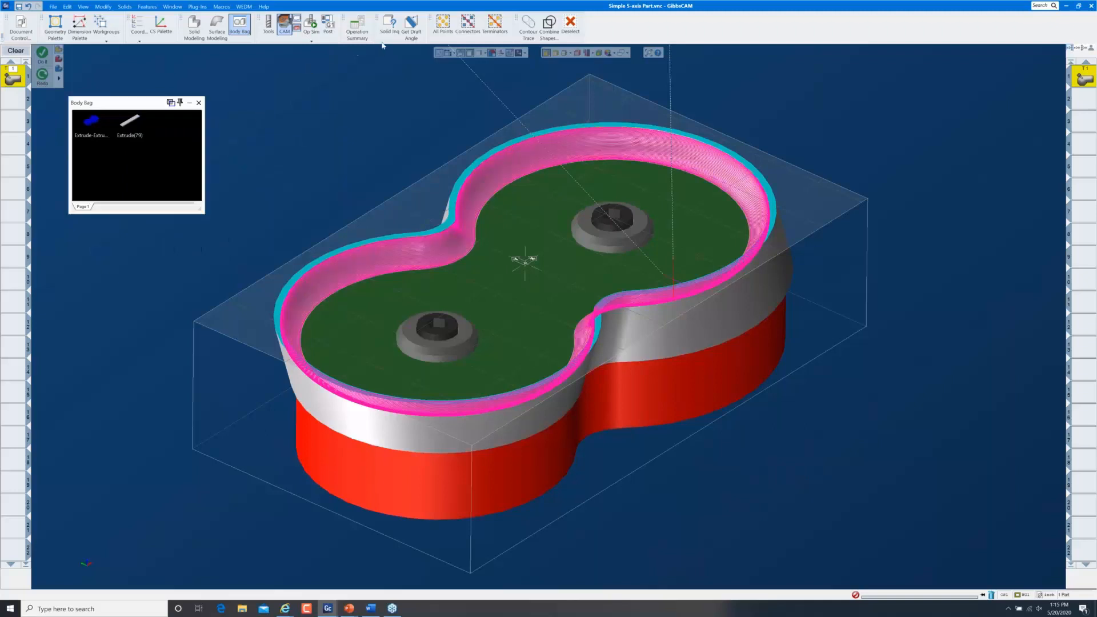
Step: Close the Body Bag and play the Op Sim rendering of the 5-axis operation
click(311, 24)
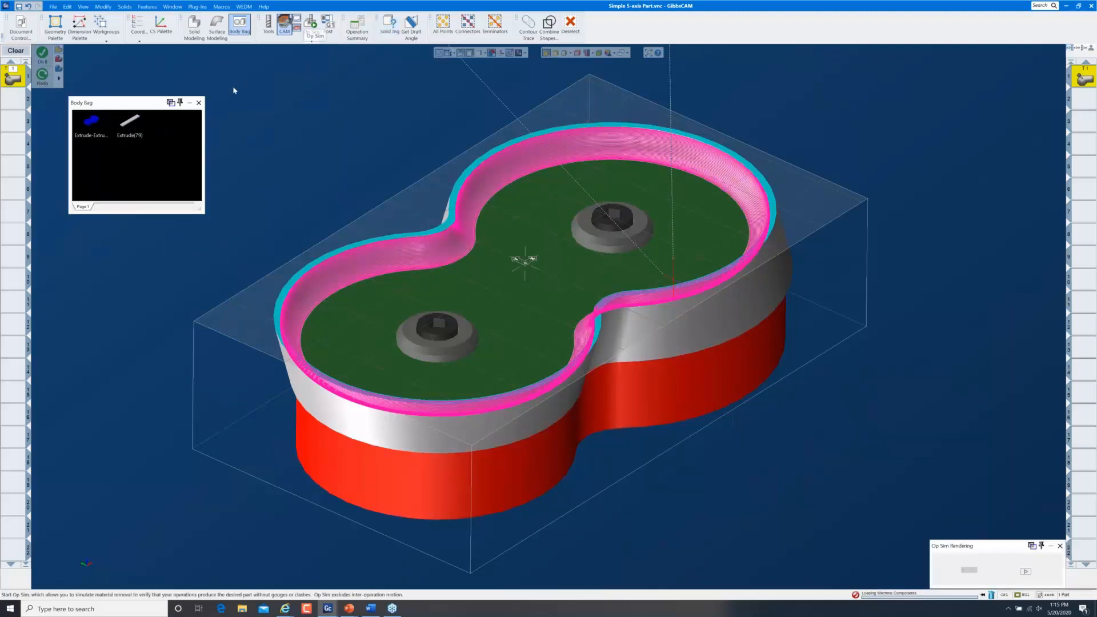
click(199, 103)
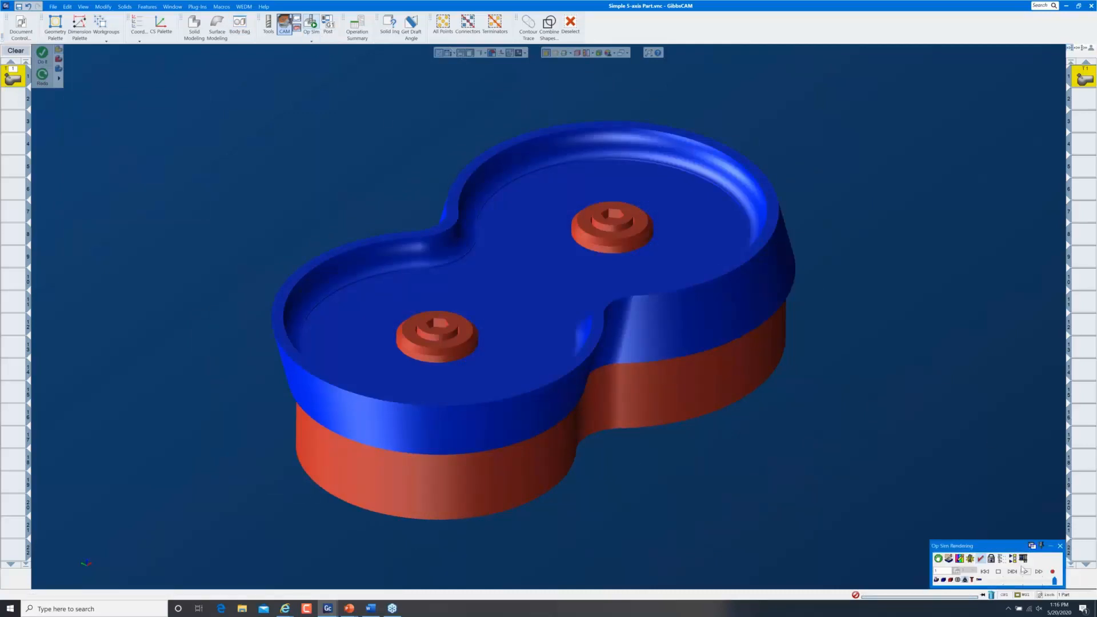
drag(1009, 550, 158, 64)
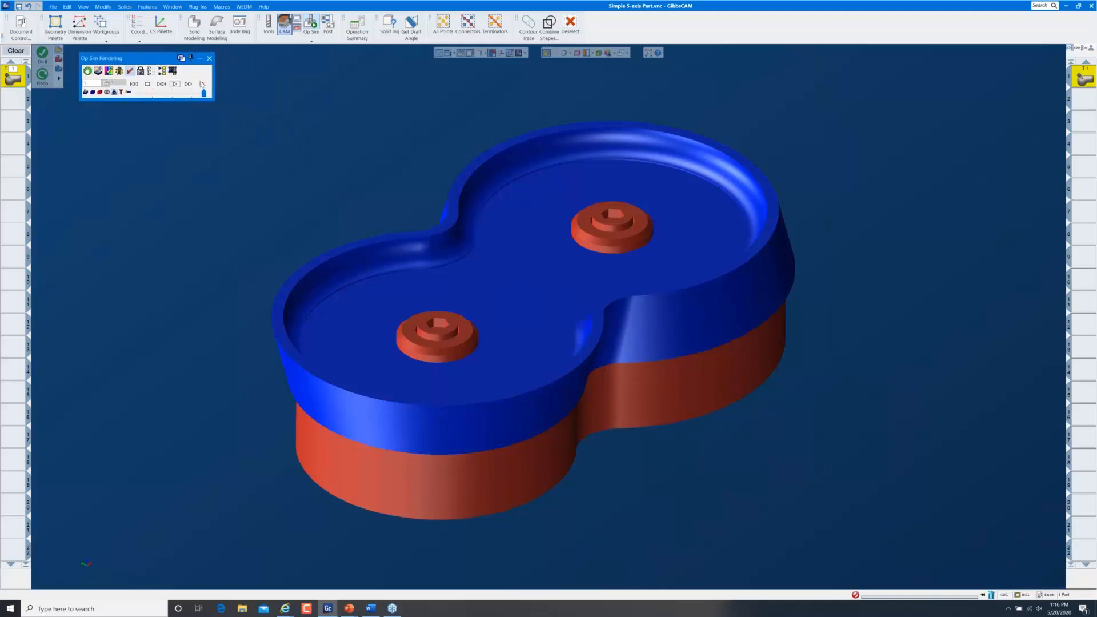
click(165, 94)
click(175, 84)
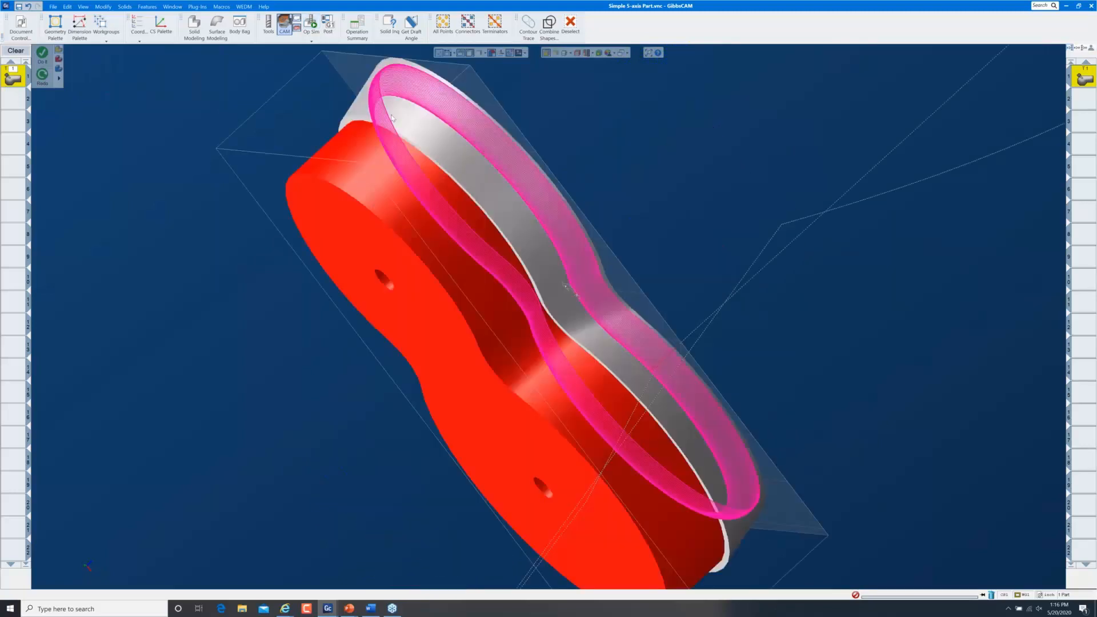
Step: Examine the spiral toolpath passes along the undercut pocket wall and rim up close
middle_drag(393, 118, 280, 176)
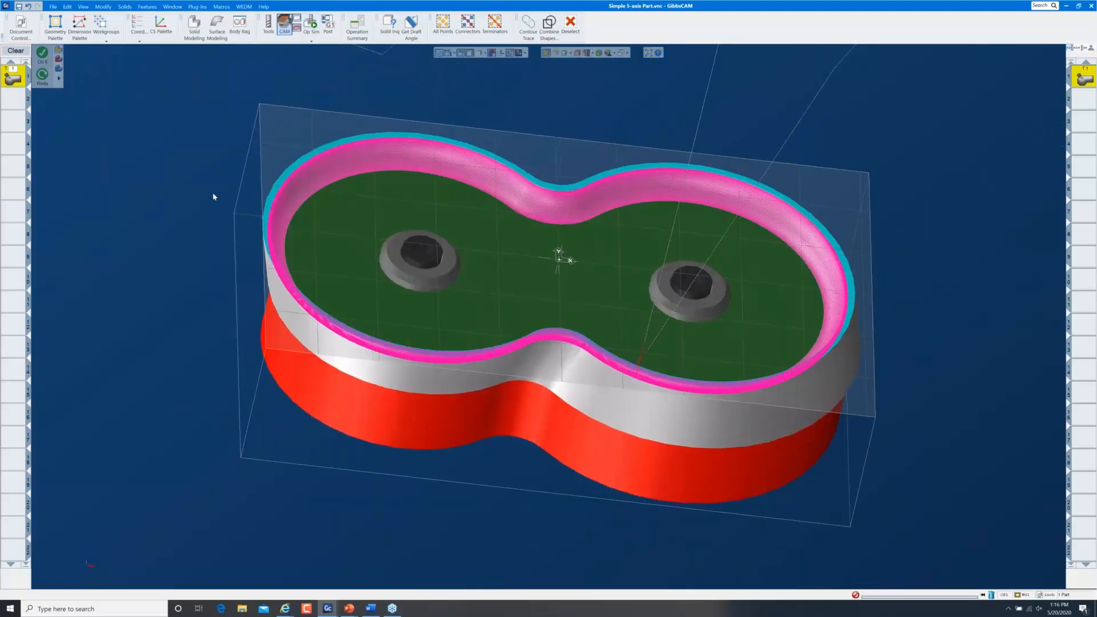
key(ctrl+i)
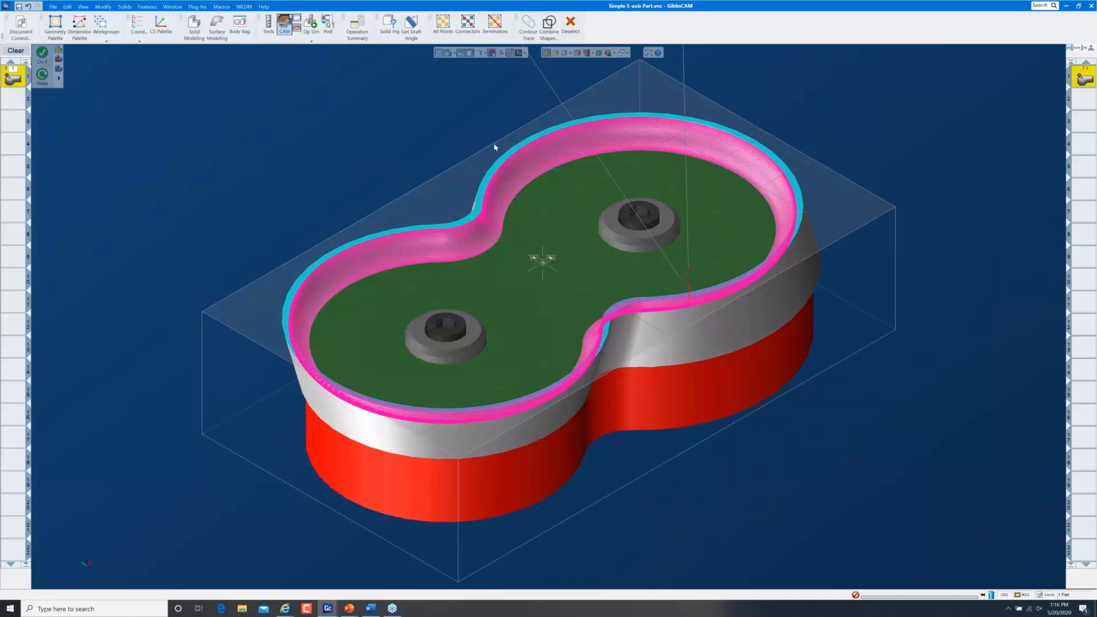
middle_drag(756, 422, 875, 372)
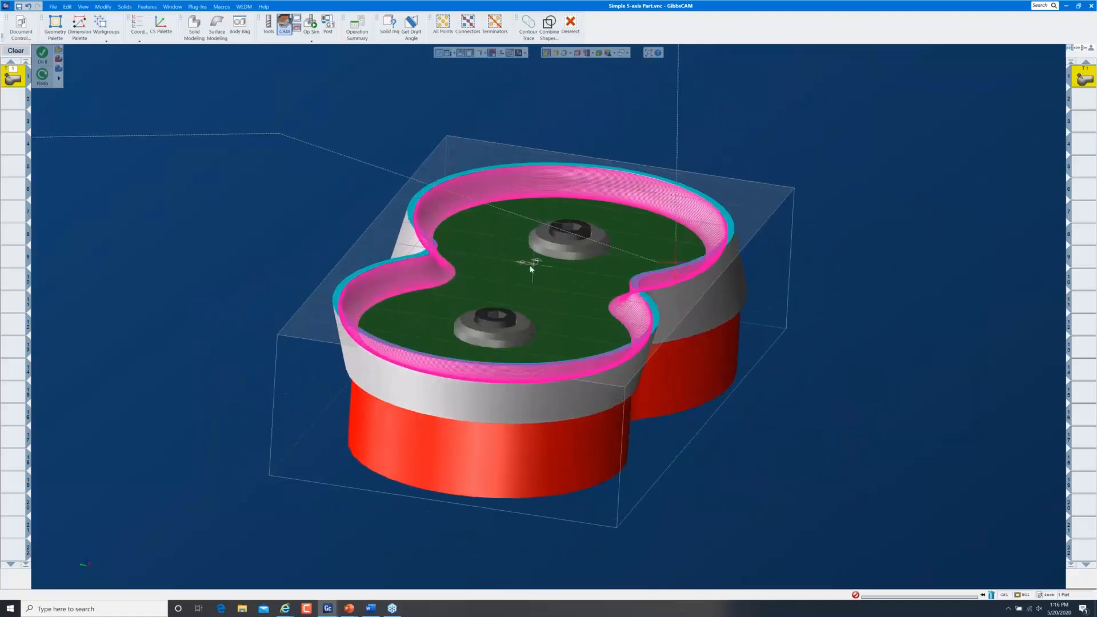
middle_drag(531, 269, 563, 311)
drag(606, 212, 698, 299)
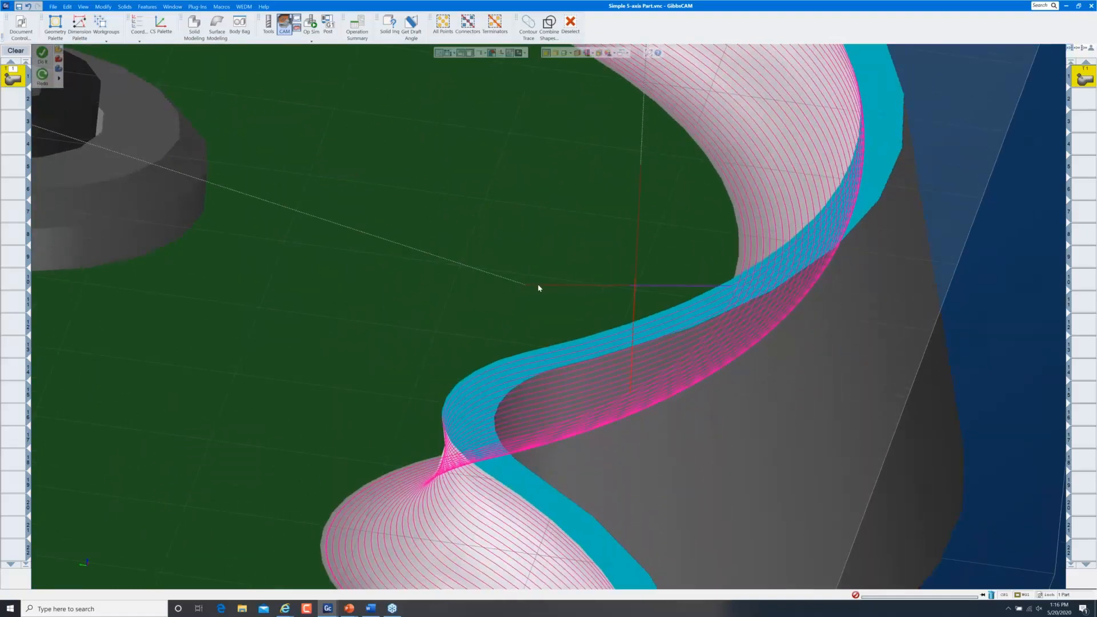
Step: Put the part body into the Body Bag to isolate the toolpath, and return the body to the workspace
double_click(633, 223)
click(634, 223)
key(ctrl+i)
key(ctrl+u)
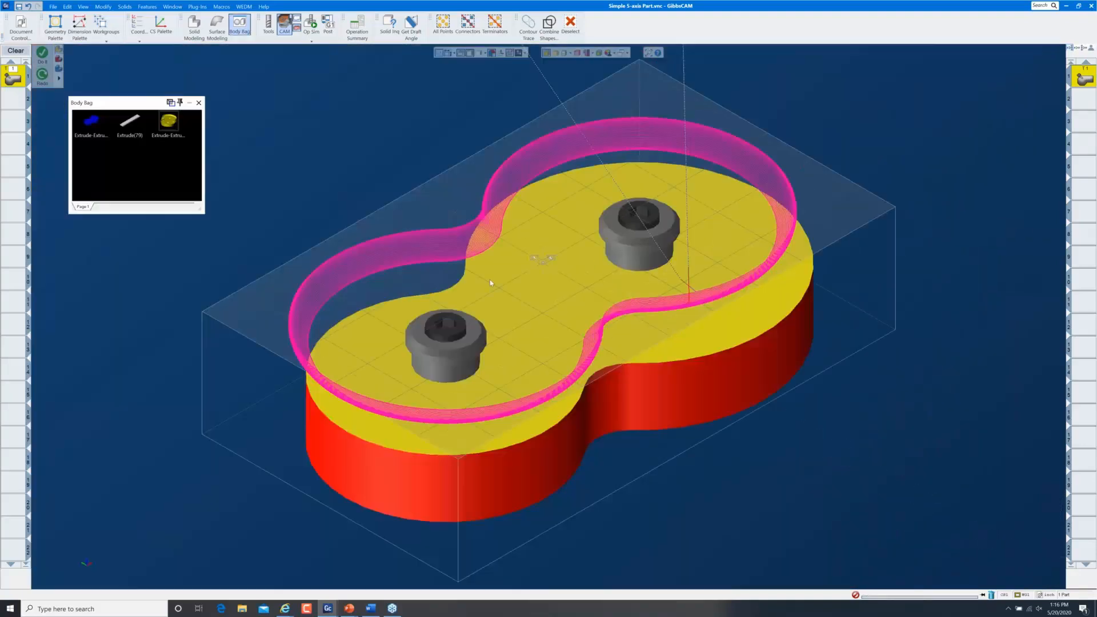
click(170, 125)
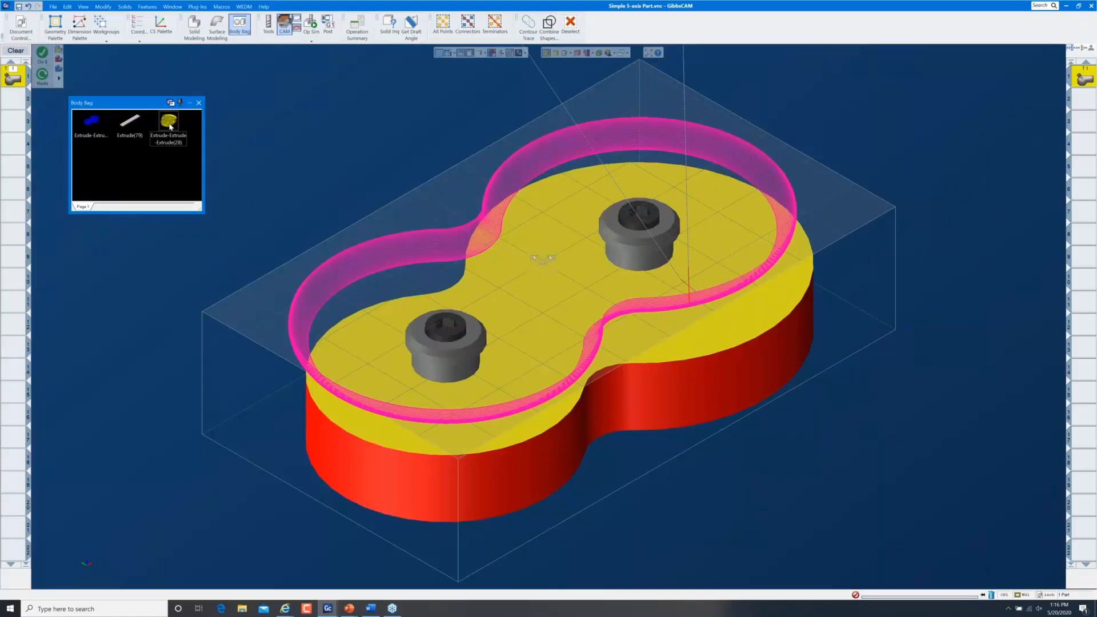
drag(170, 126, 267, 134)
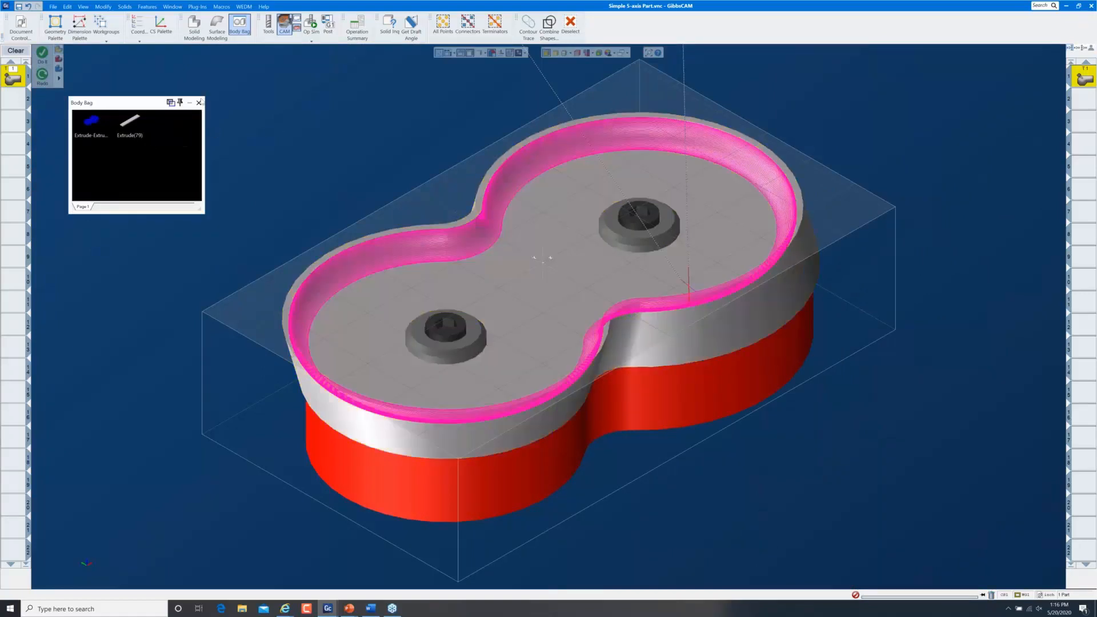
click(199, 102)
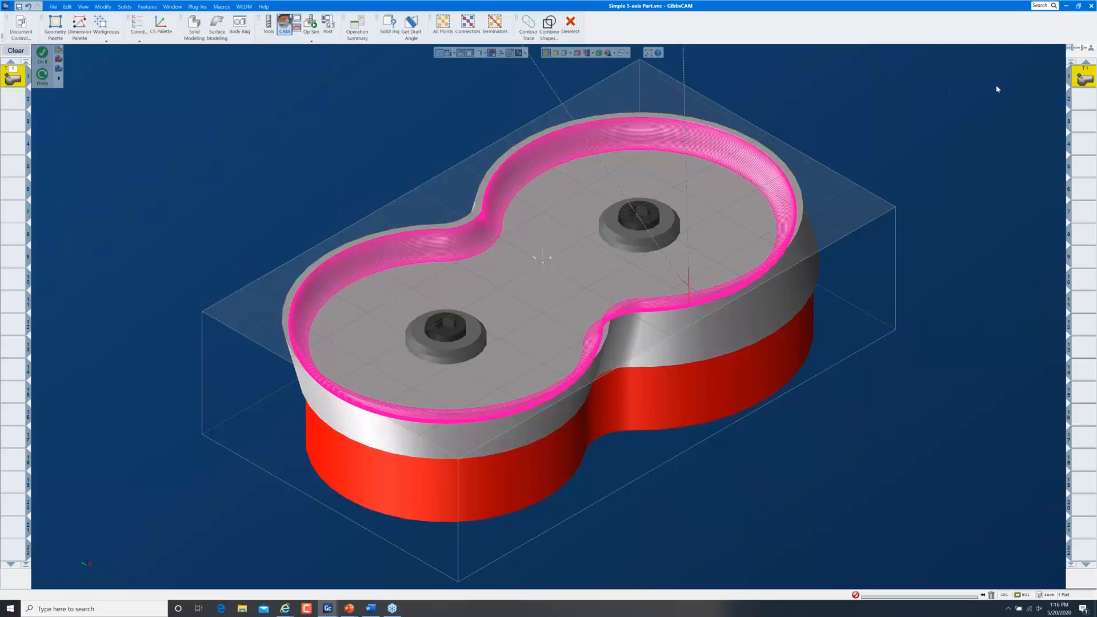
Step: Open the 5-axis process's tool axis control settings and choose 5 Axis as the output format
double_click(8, 77)
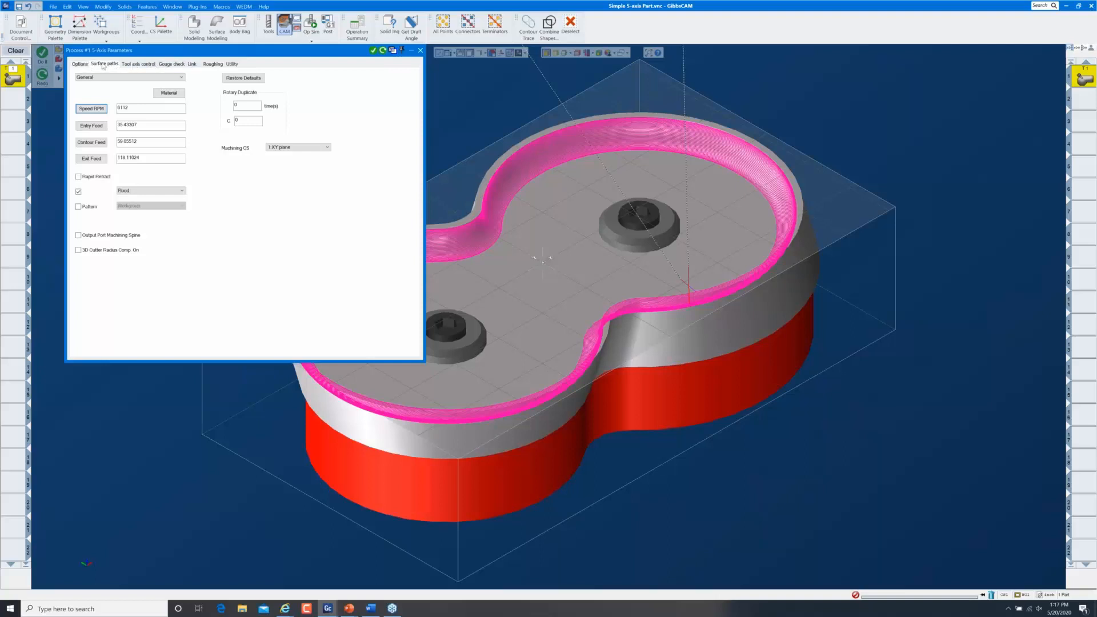
click(138, 65)
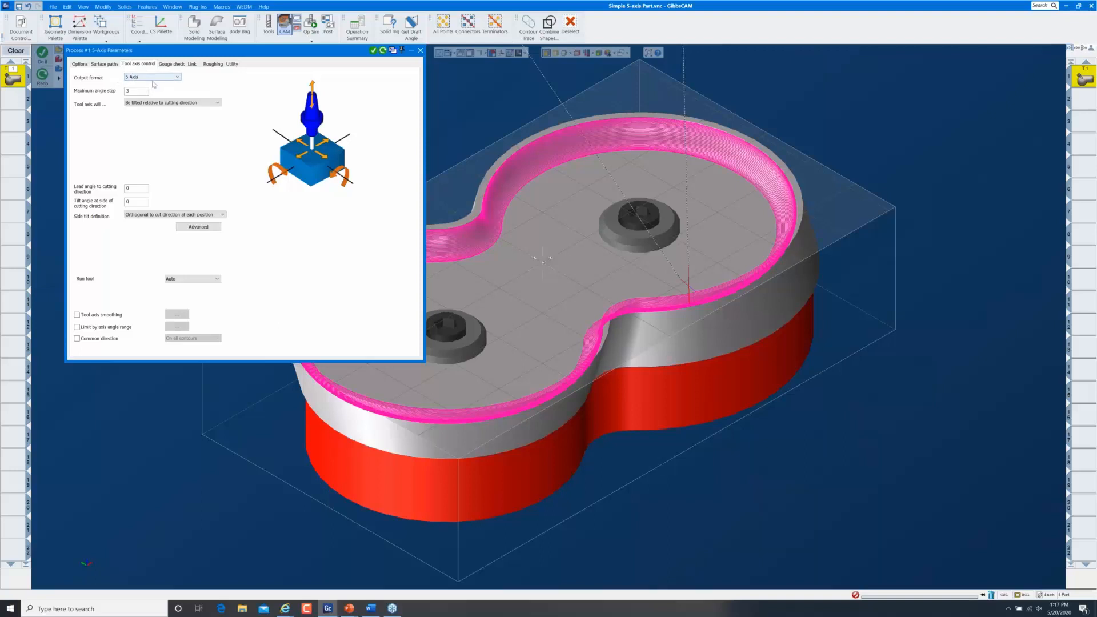
click(153, 79)
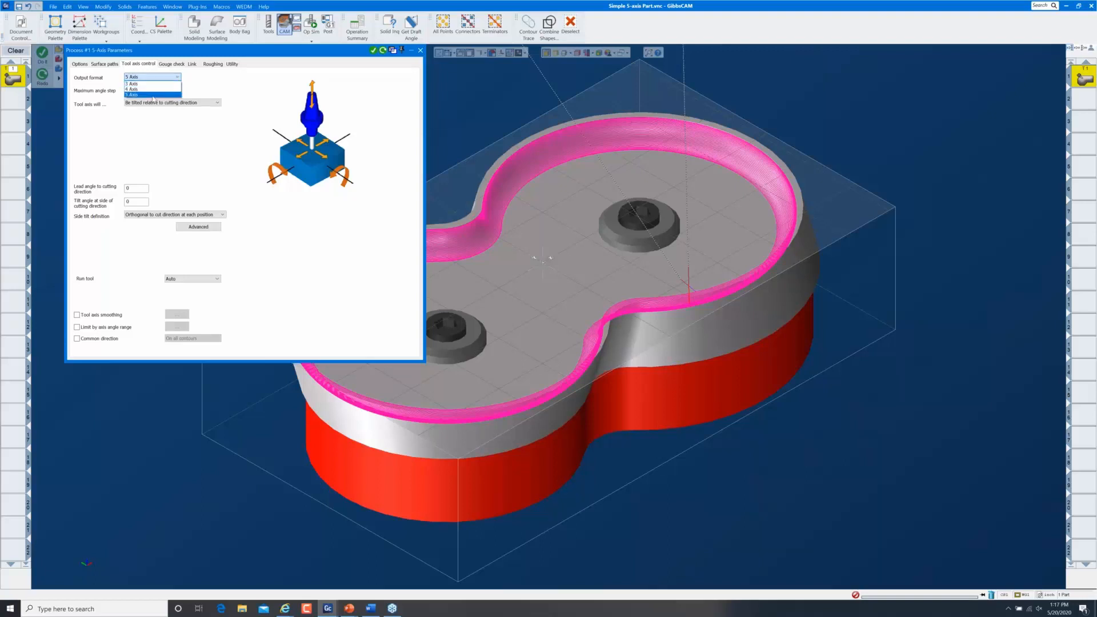
click(153, 96)
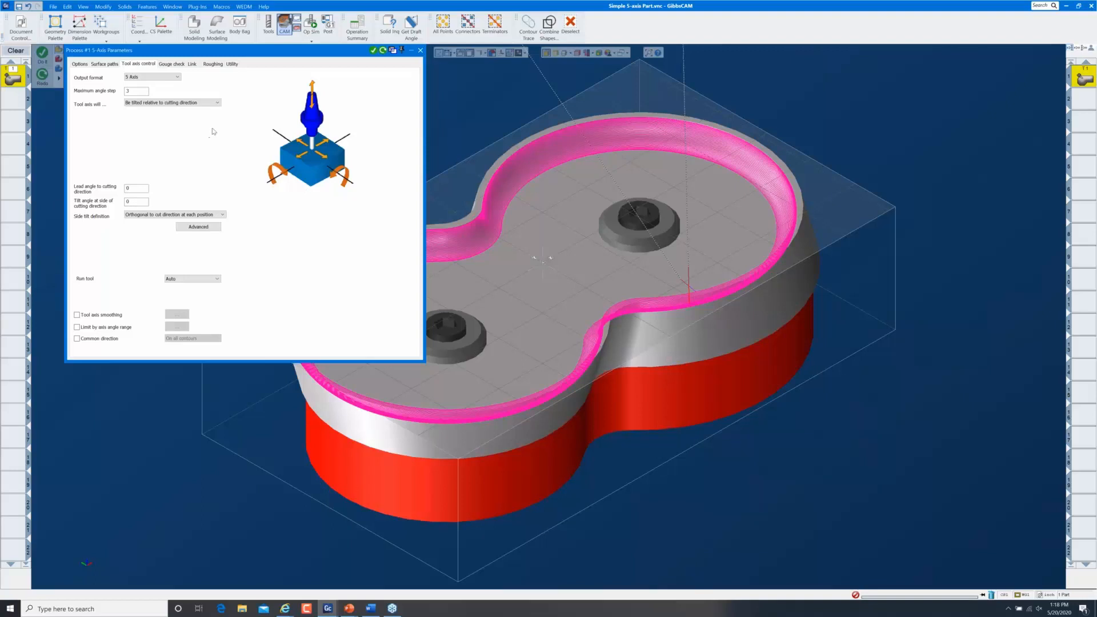
Step: Try the tool axis strategies Tilted through point and Tilted from point away, and close the process parameters
click(218, 103)
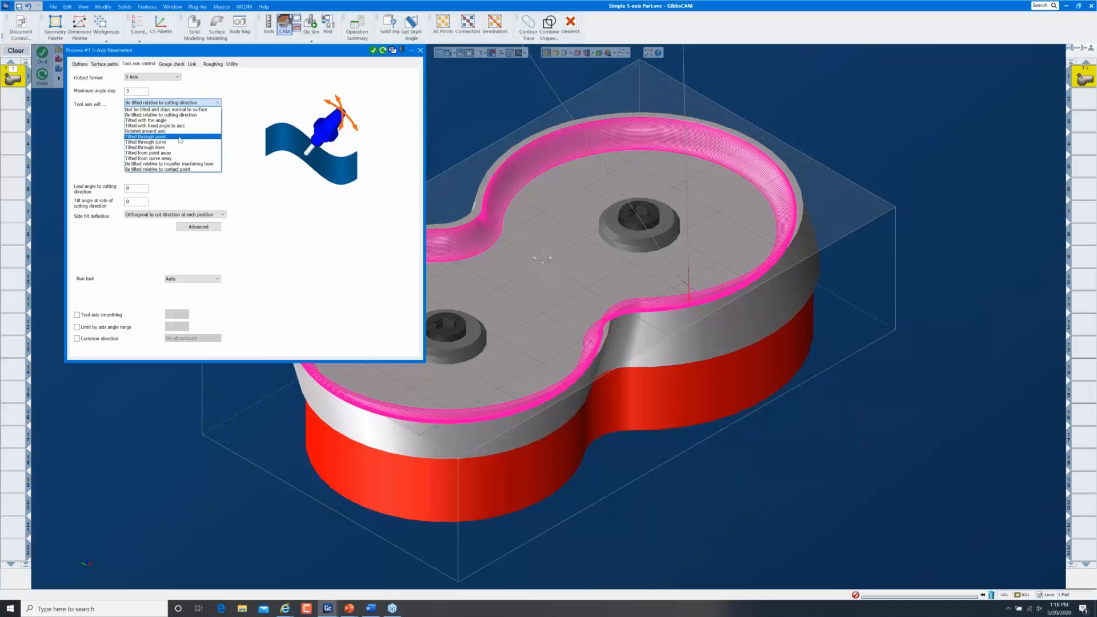
click(179, 137)
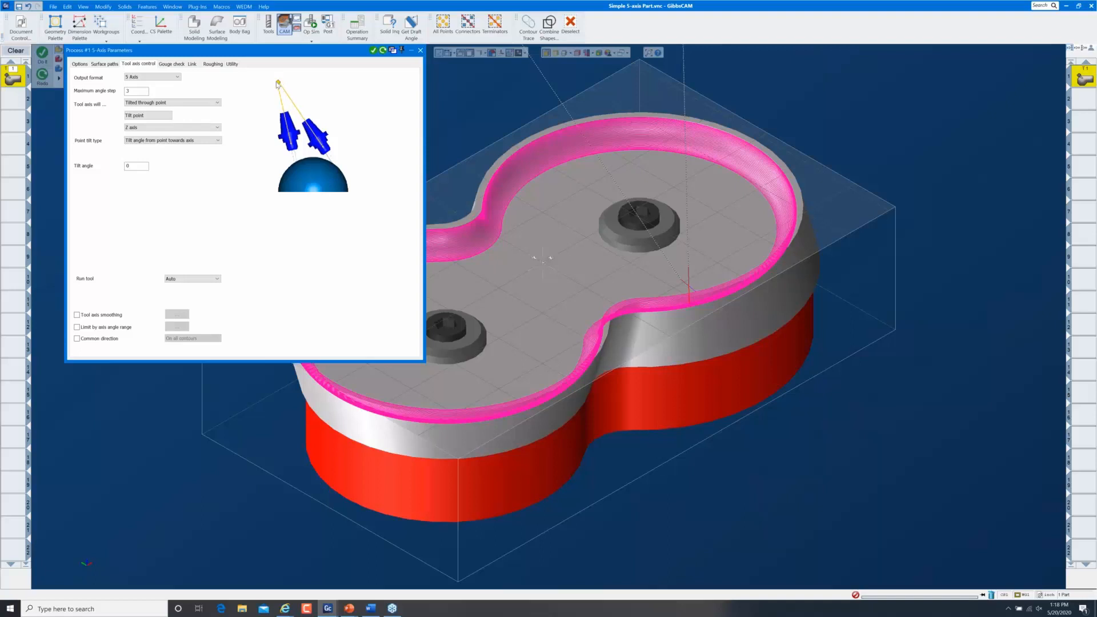
click(213, 103)
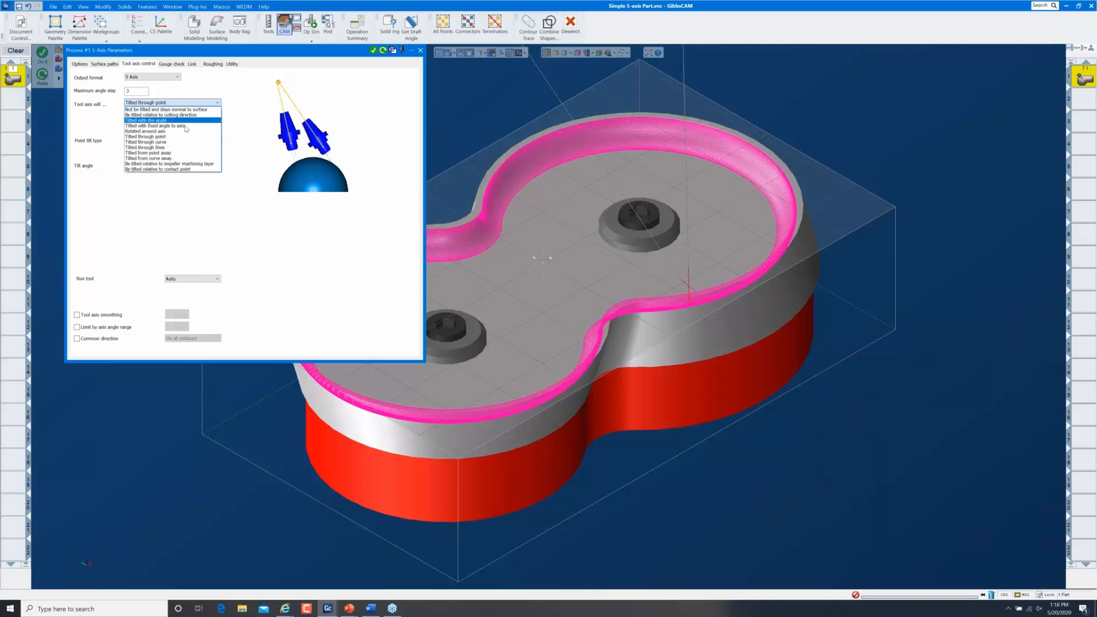
click(160, 154)
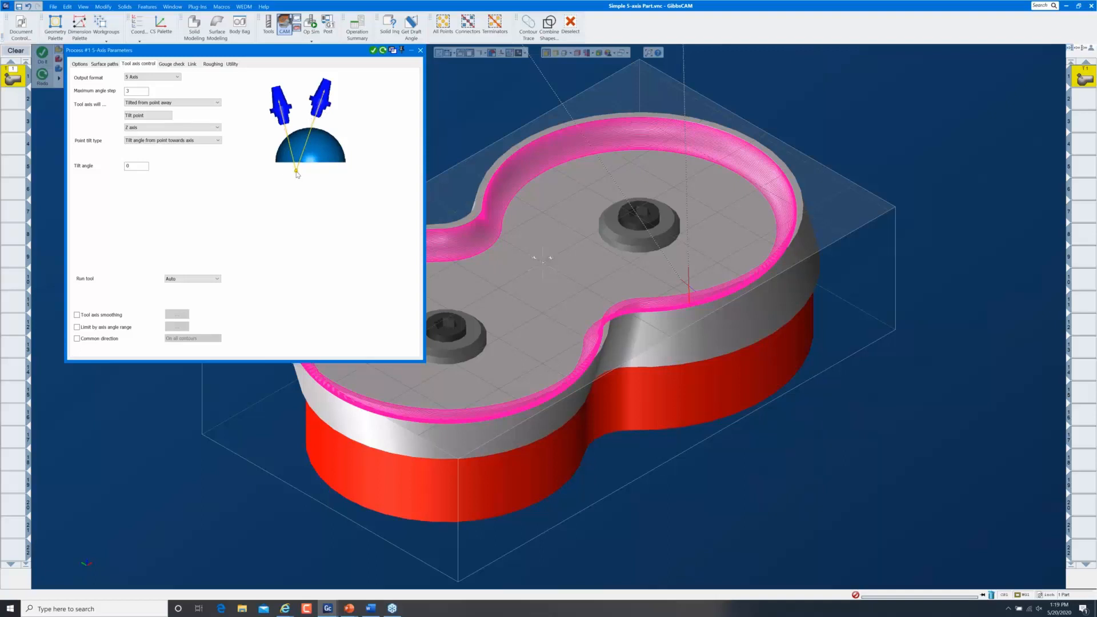
click(210, 104)
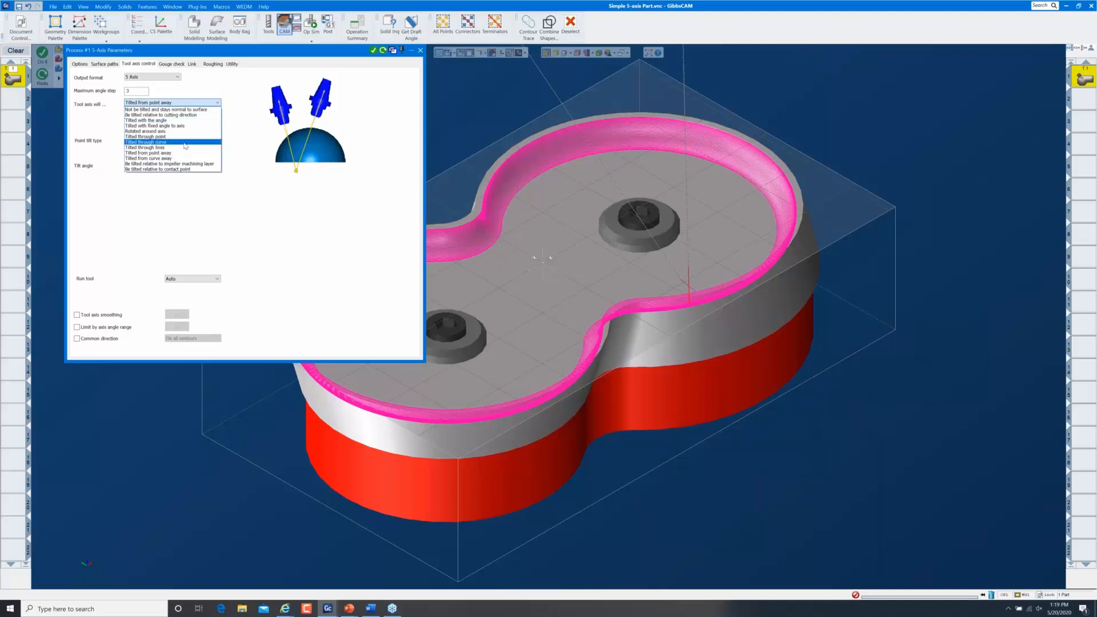
click(316, 58)
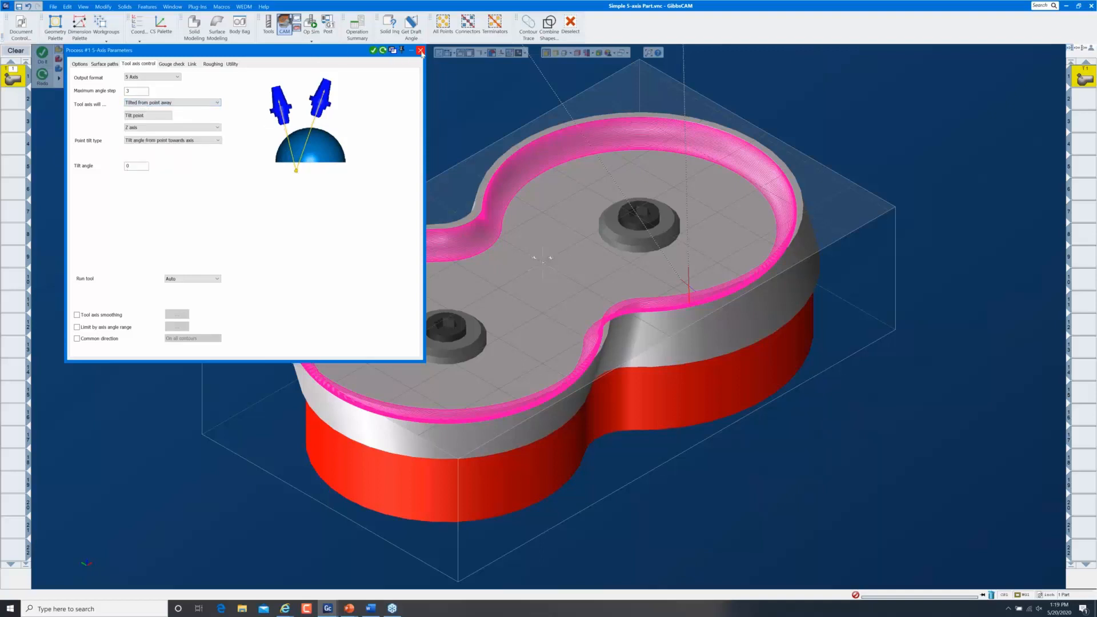
click(421, 53)
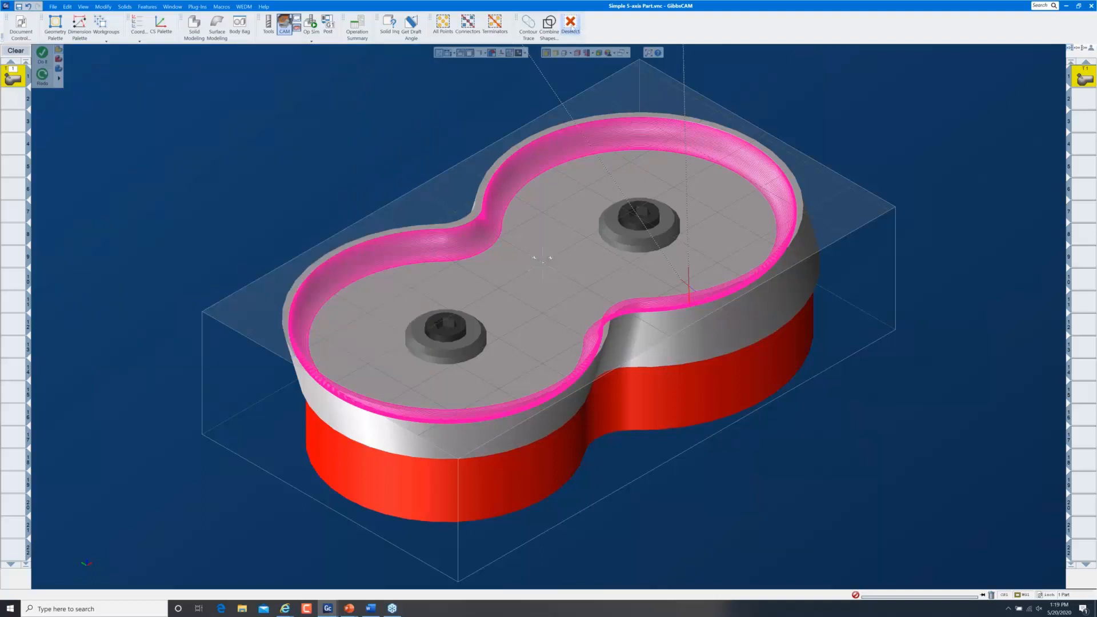
Step: Clear the current selection and extract the edges of the pocket floor face as geometry
click(572, 28)
click(559, 207)
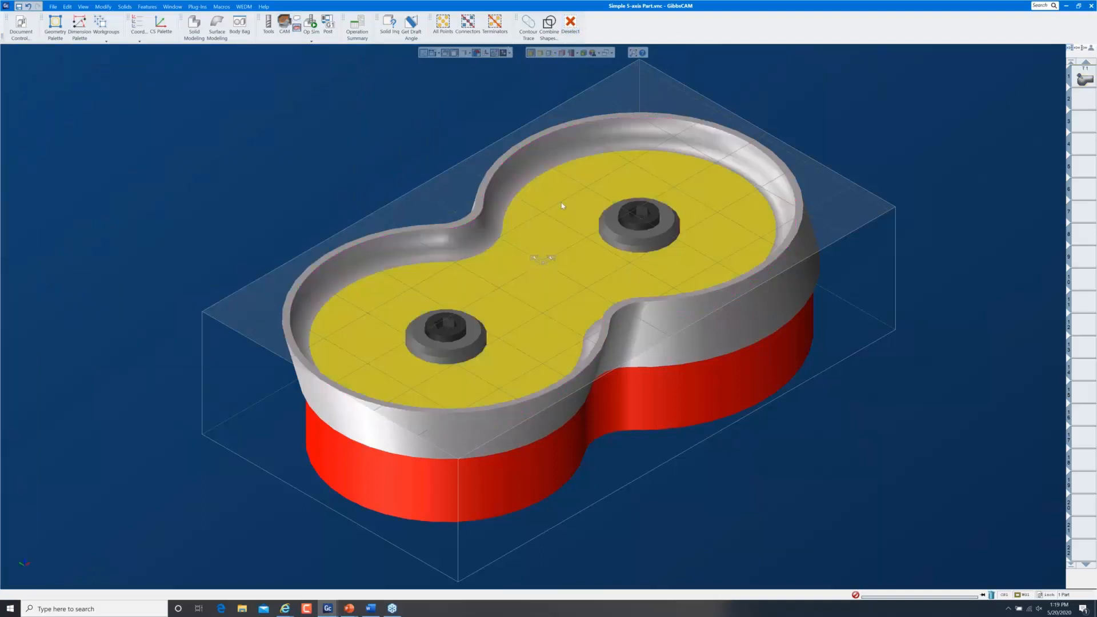
right_click(560, 205)
click(599, 341)
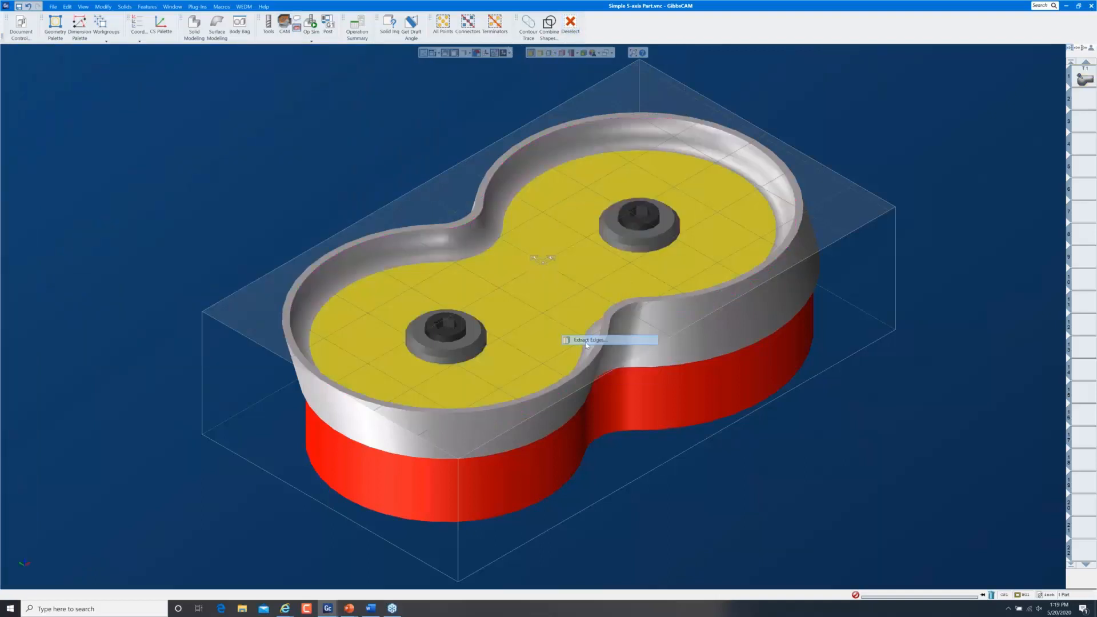
click(236, 215)
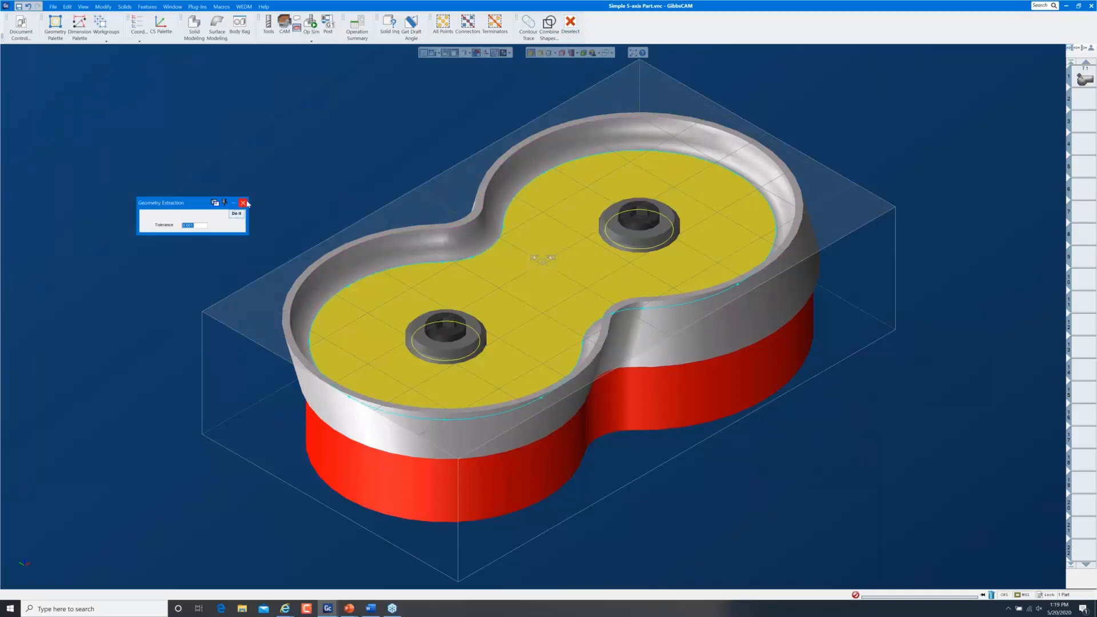
click(243, 203)
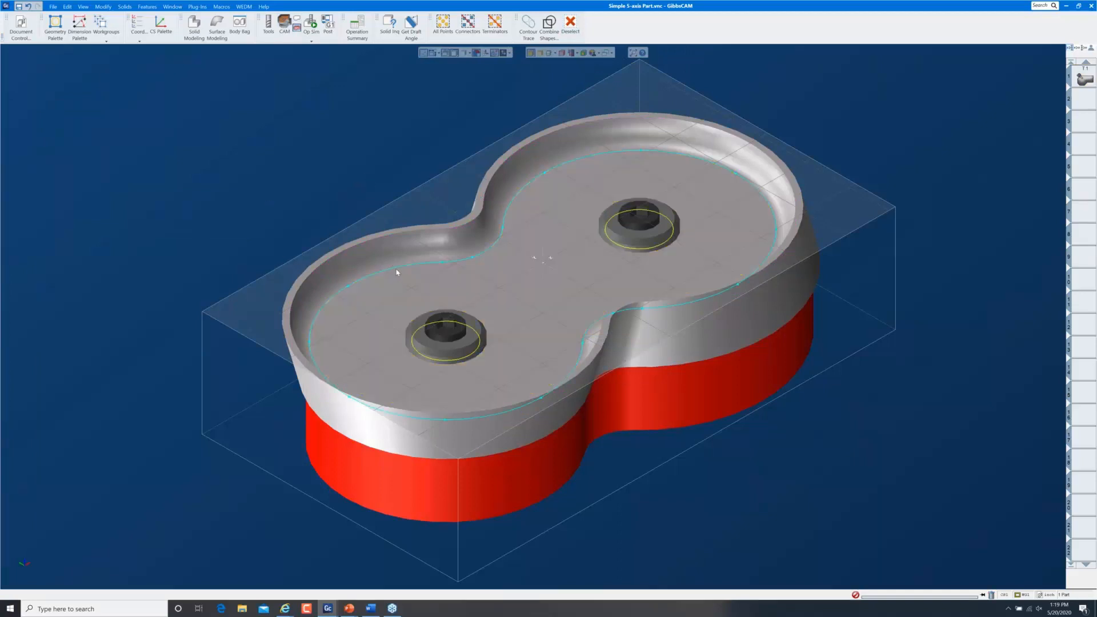
Step: Offset the extracted pocket floor contour with Shape Offset, and delete the original contour and the outer offset, keeping only the inner one
double_click(398, 267)
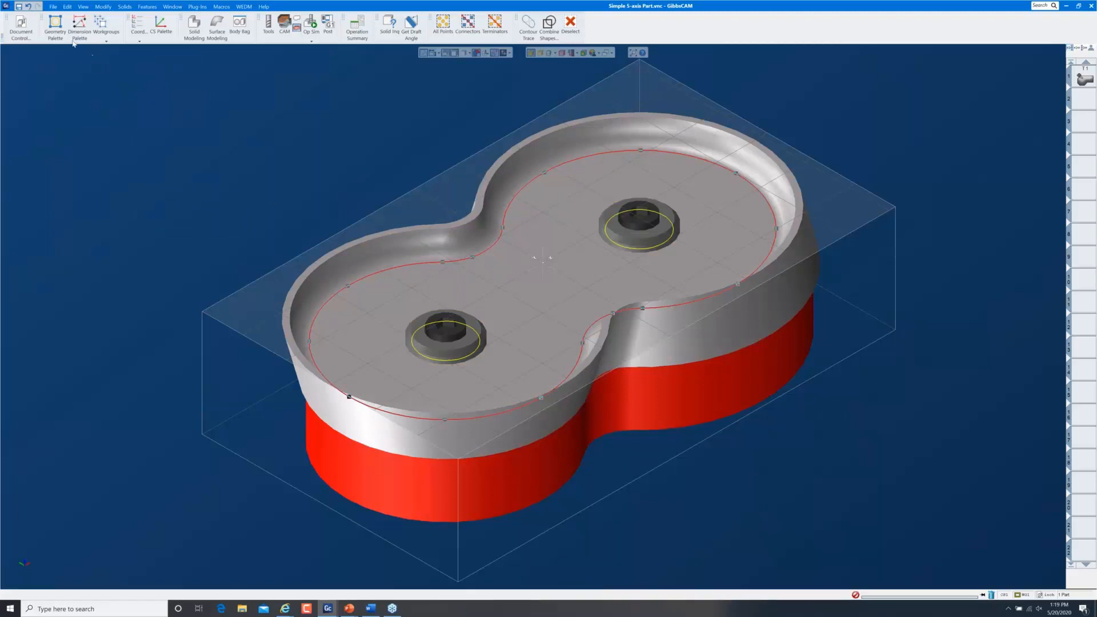
click(55, 26)
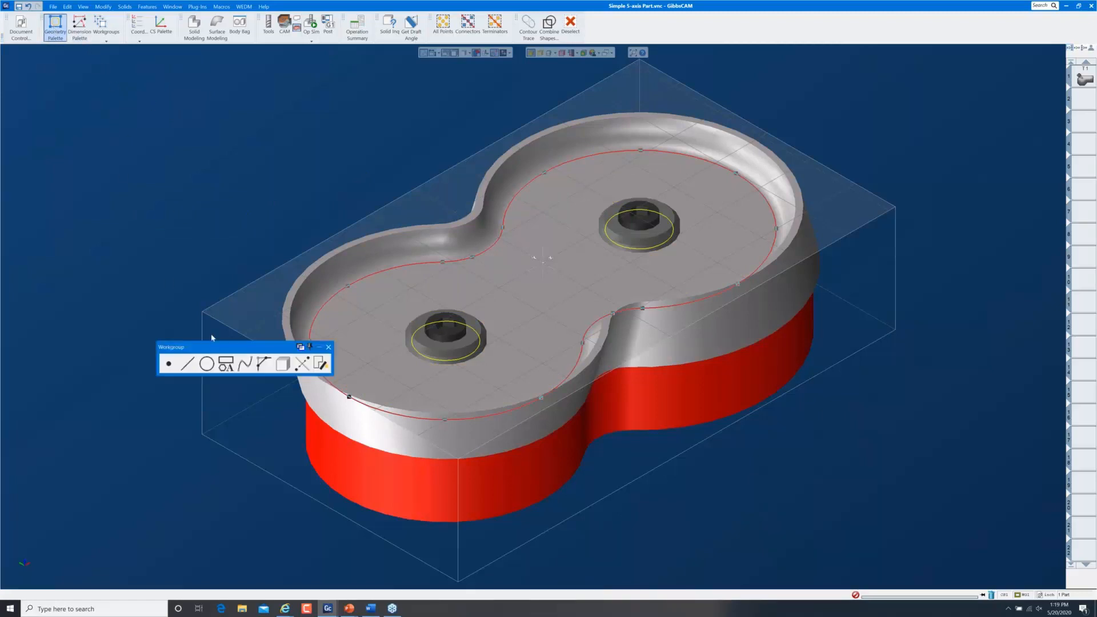
click(226, 364)
click(188, 363)
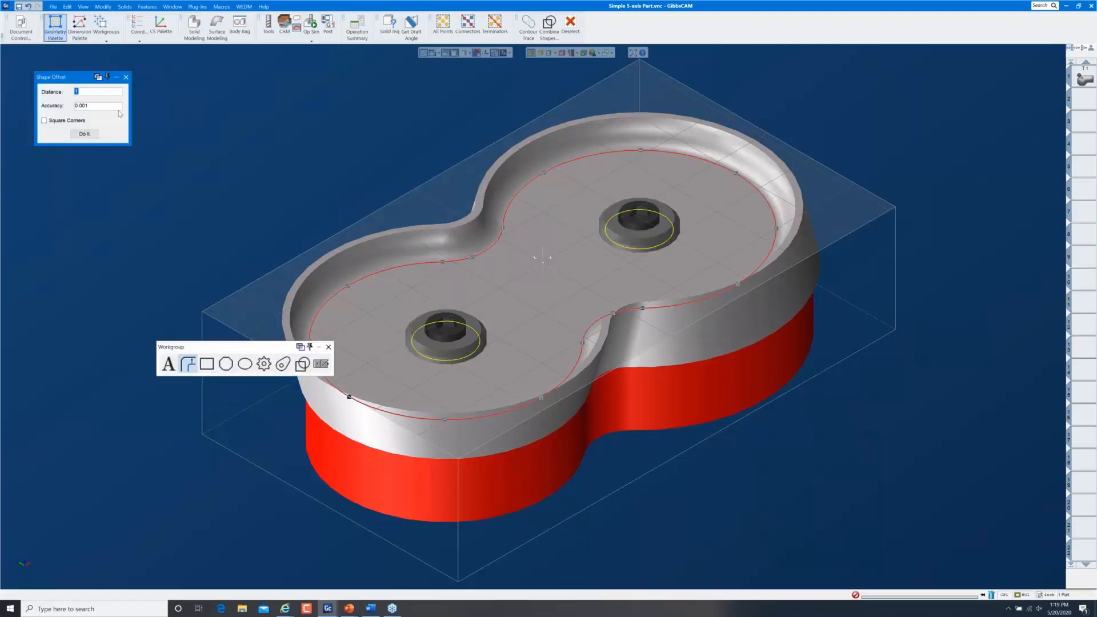
click(85, 134)
click(125, 80)
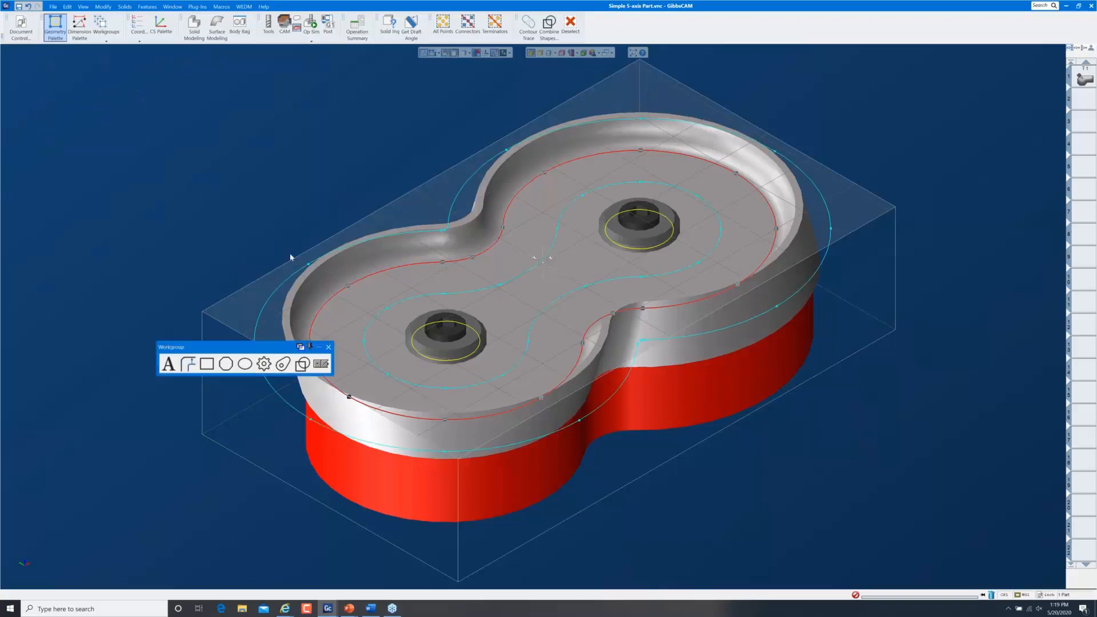
click(282, 290)
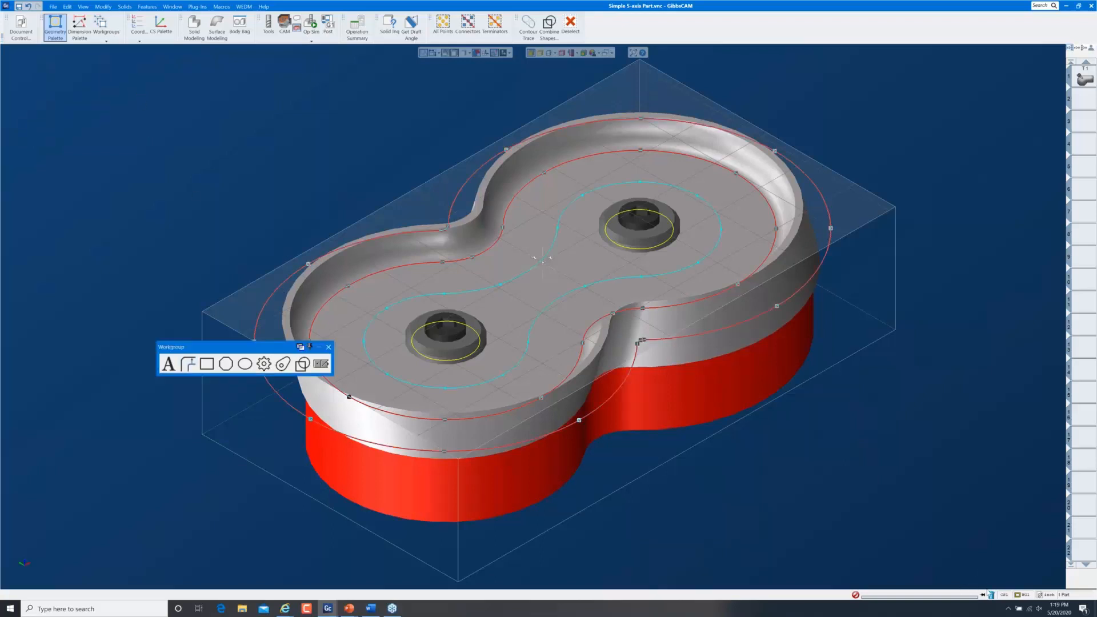
key(Delete)
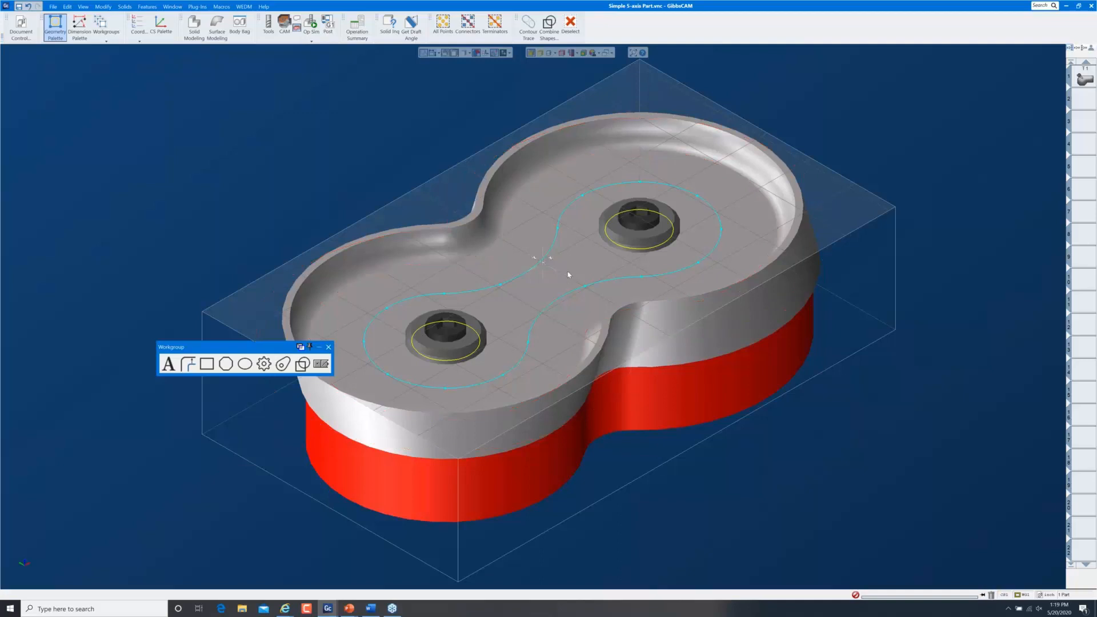
Step: Translate the inner offset contour upward in Z by 0.5, applying the move three times
click(528, 271)
double_click(529, 272)
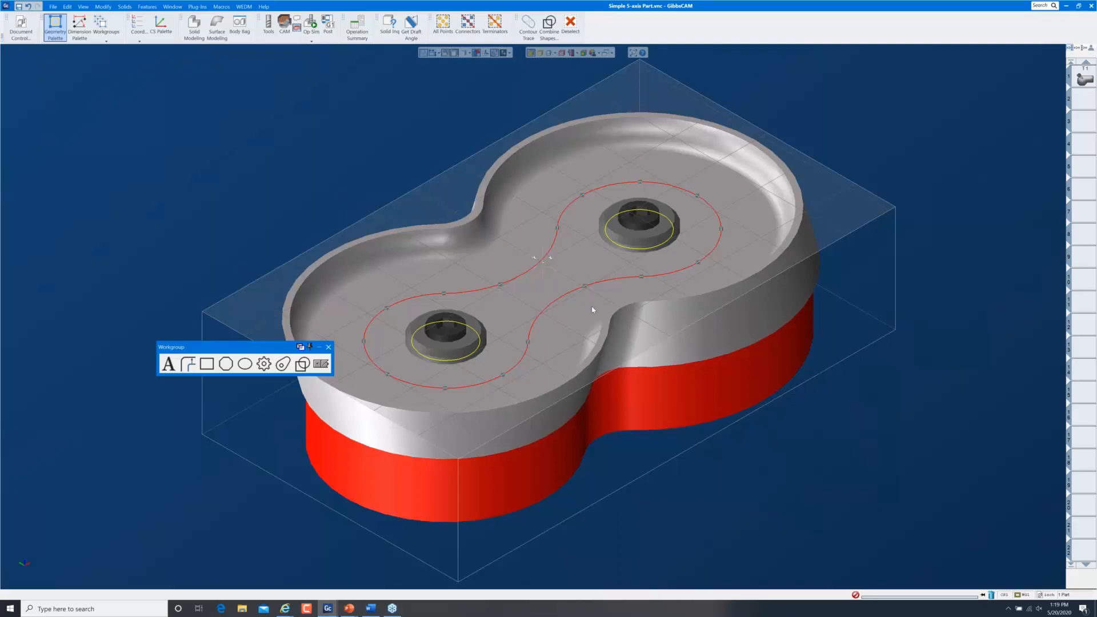
middle_drag(683, 433, 619, 325)
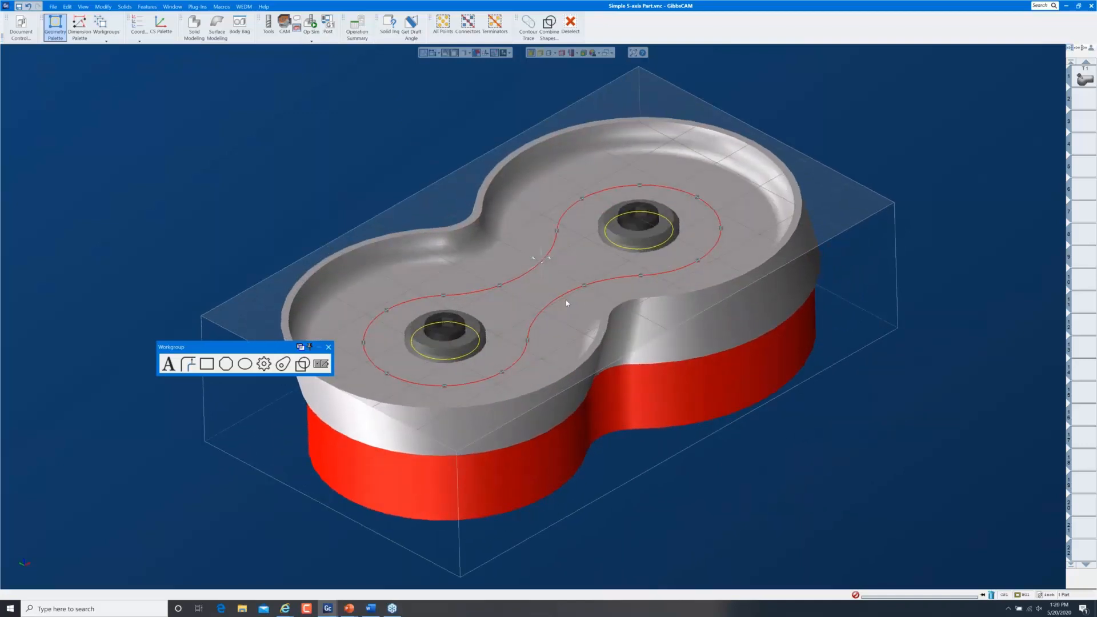
click(322, 363)
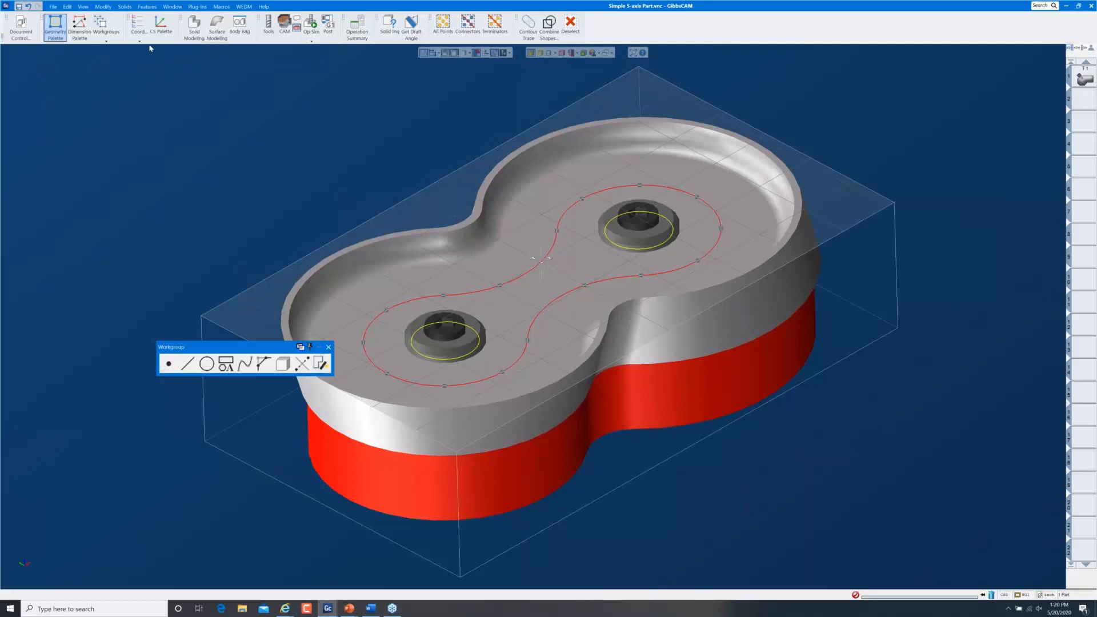
click(103, 6)
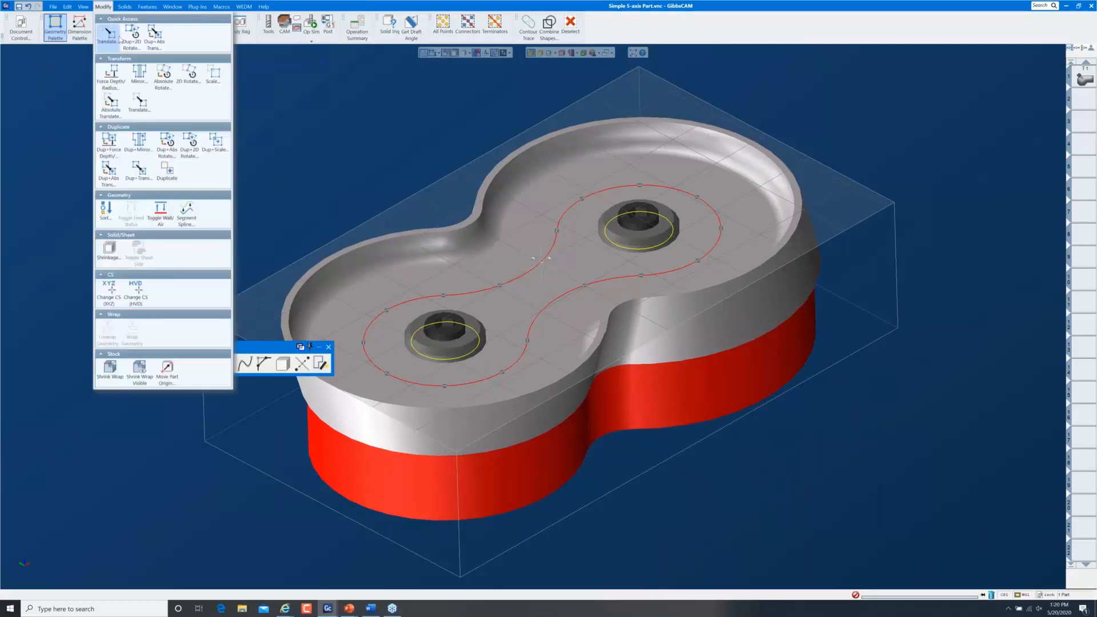
click(119, 37)
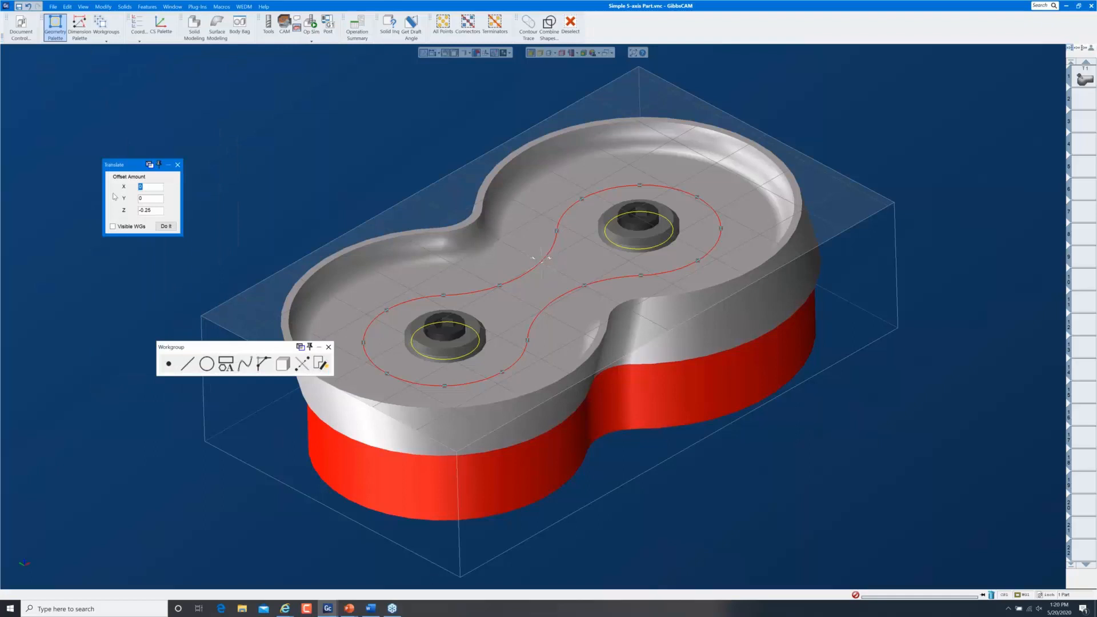
double_click(150, 210)
text(.5)
key(Return)
key(Return)
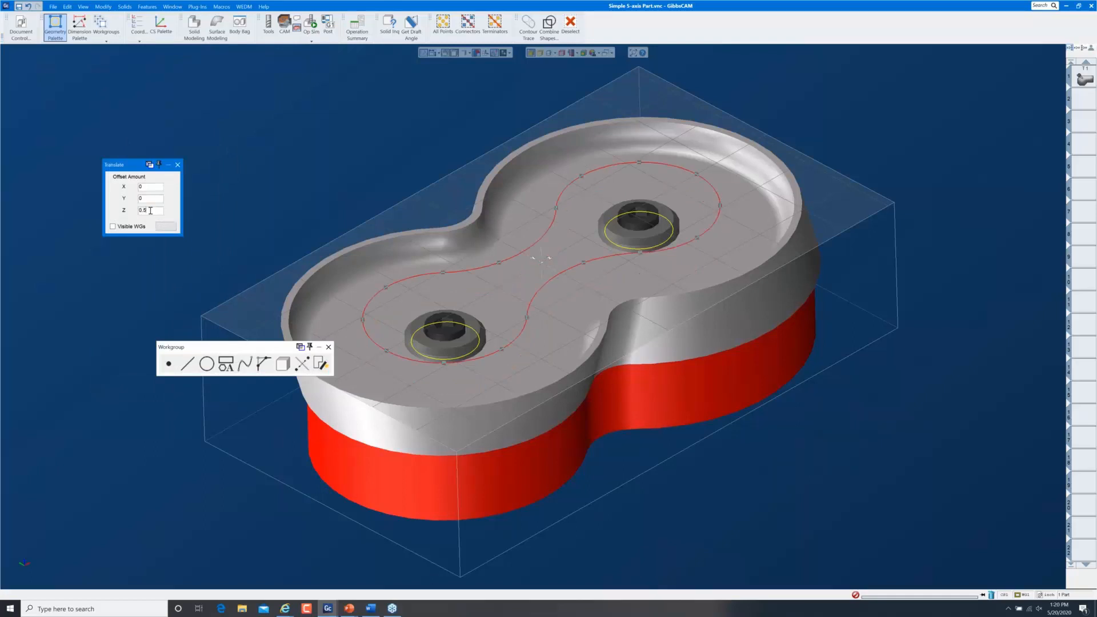
key(Return)
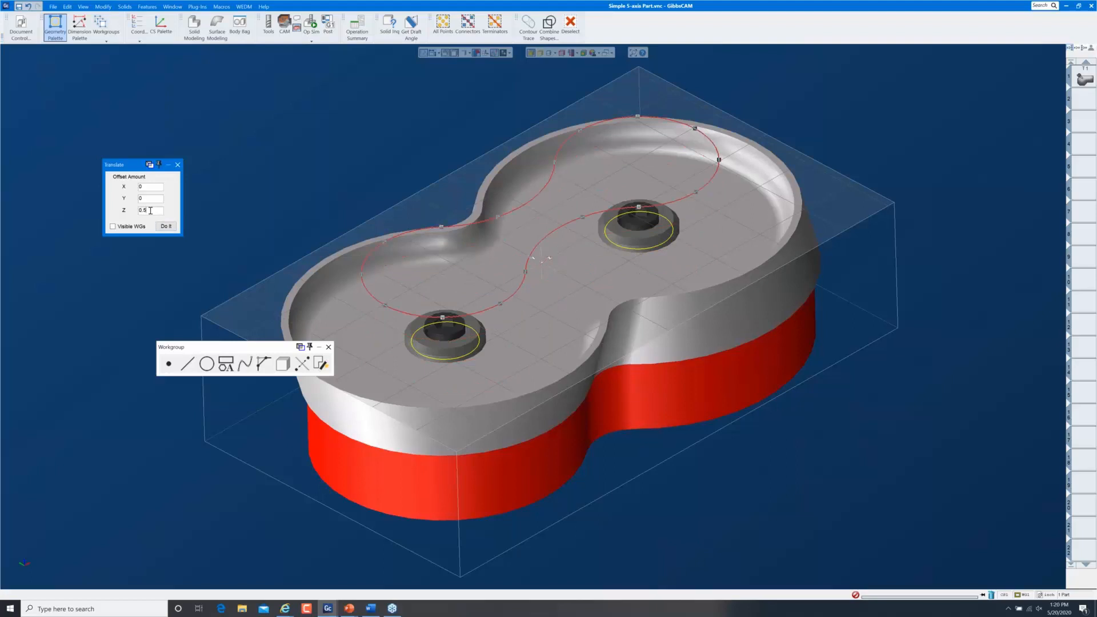
click(178, 165)
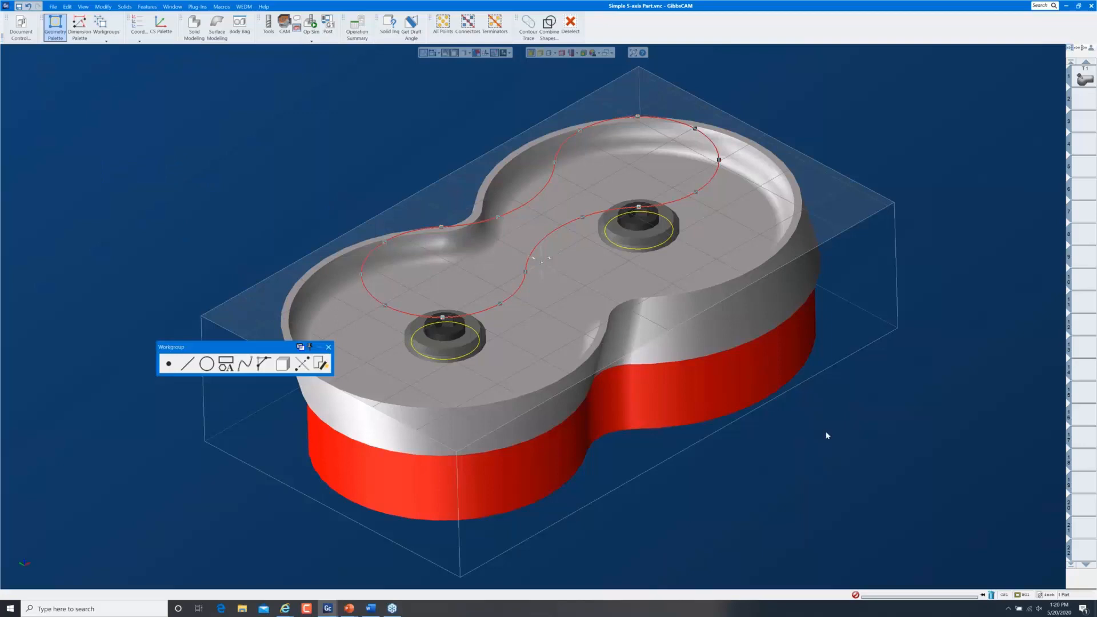
middle_drag(780, 497, 450, 171)
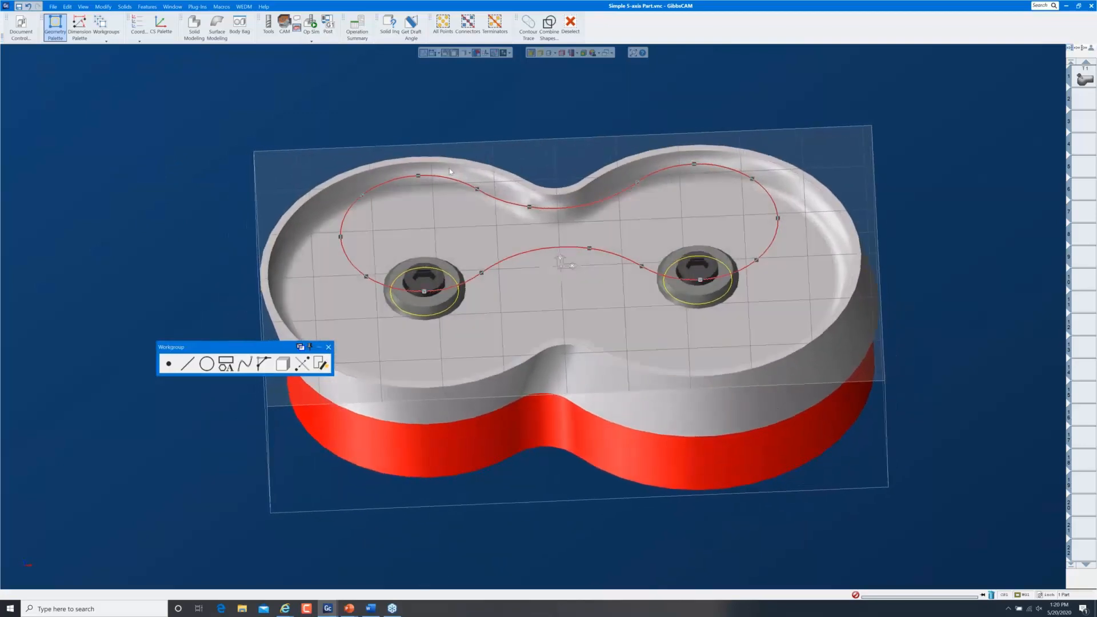
click(418, 185)
middle_drag(523, 411, 547, 416)
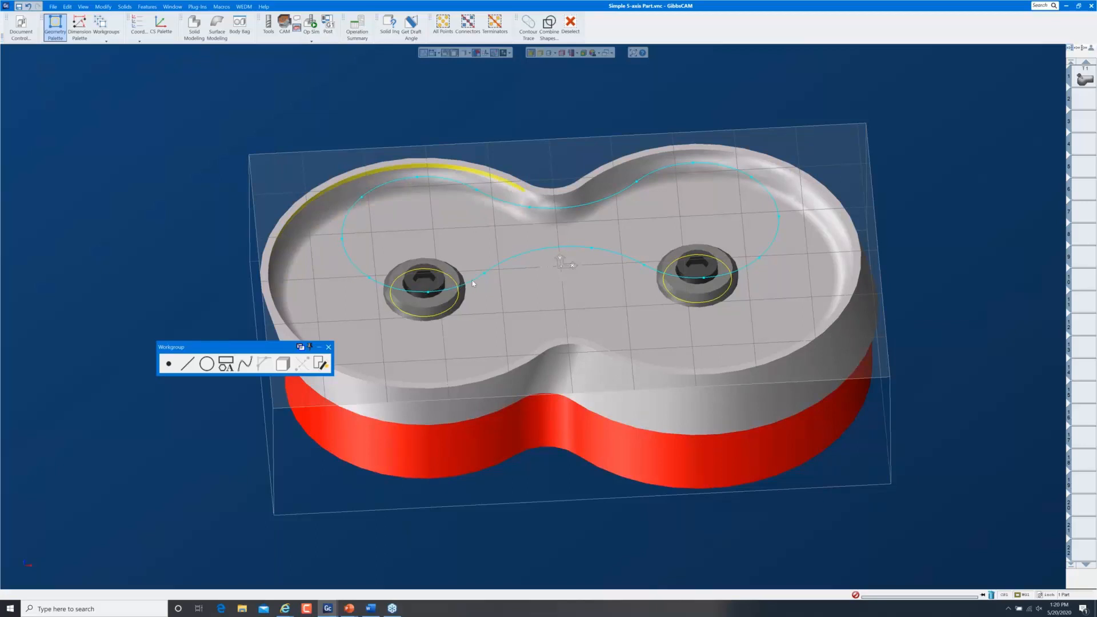
key(ctrl+i)
click(472, 282)
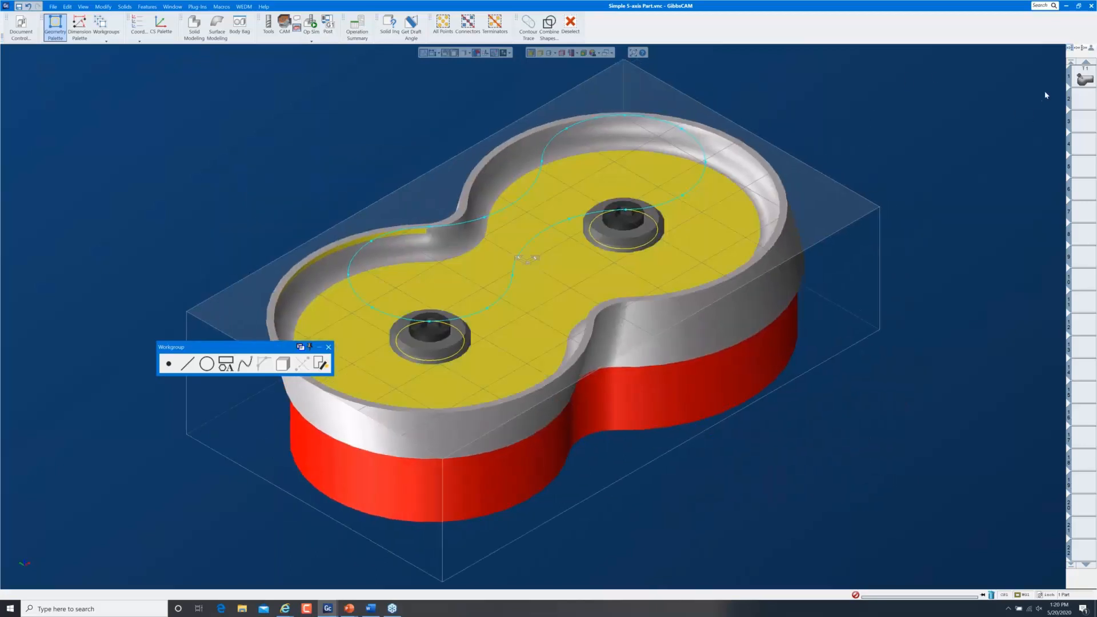
Step: Reopen the existing 5-axis process and set its tool axis control strategy to Tilted through curve
click(1078, 79)
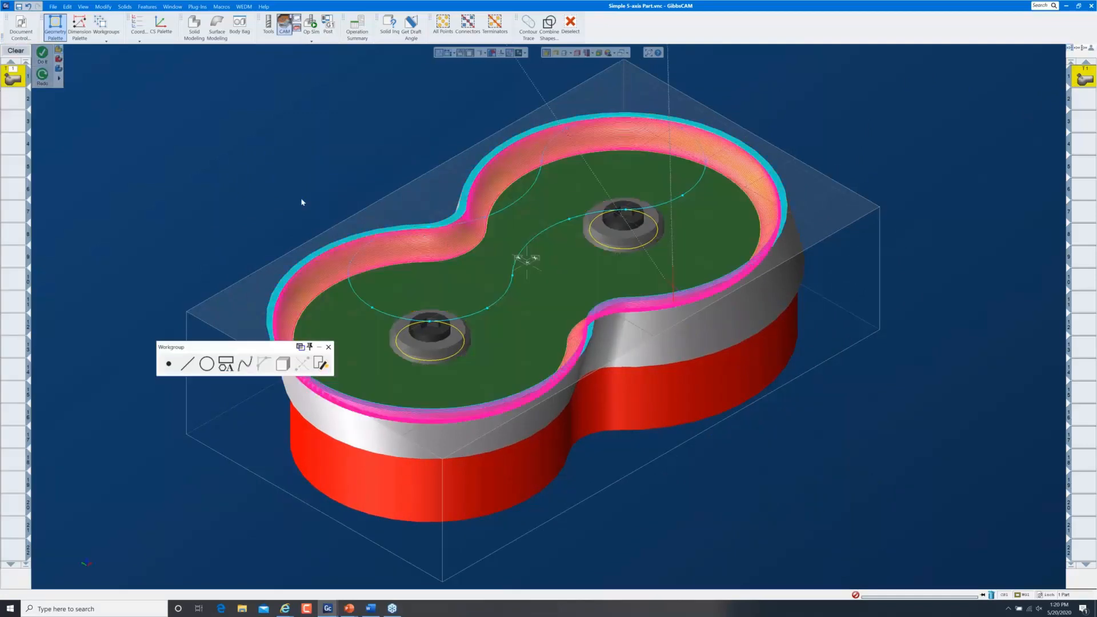
double_click(16, 78)
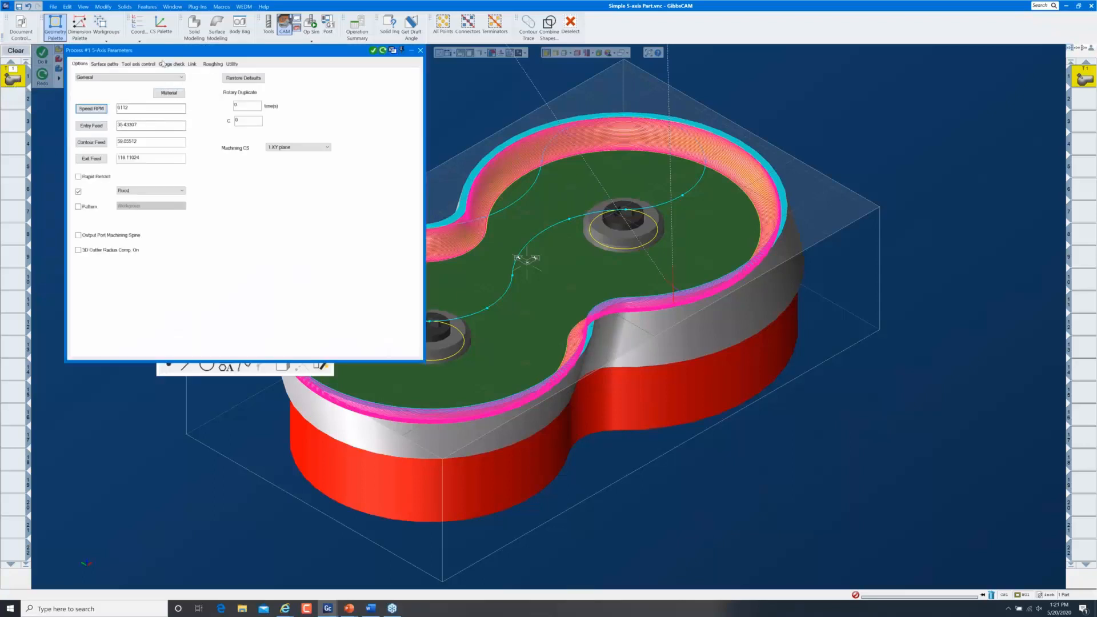
drag(165, 53, 132, 78)
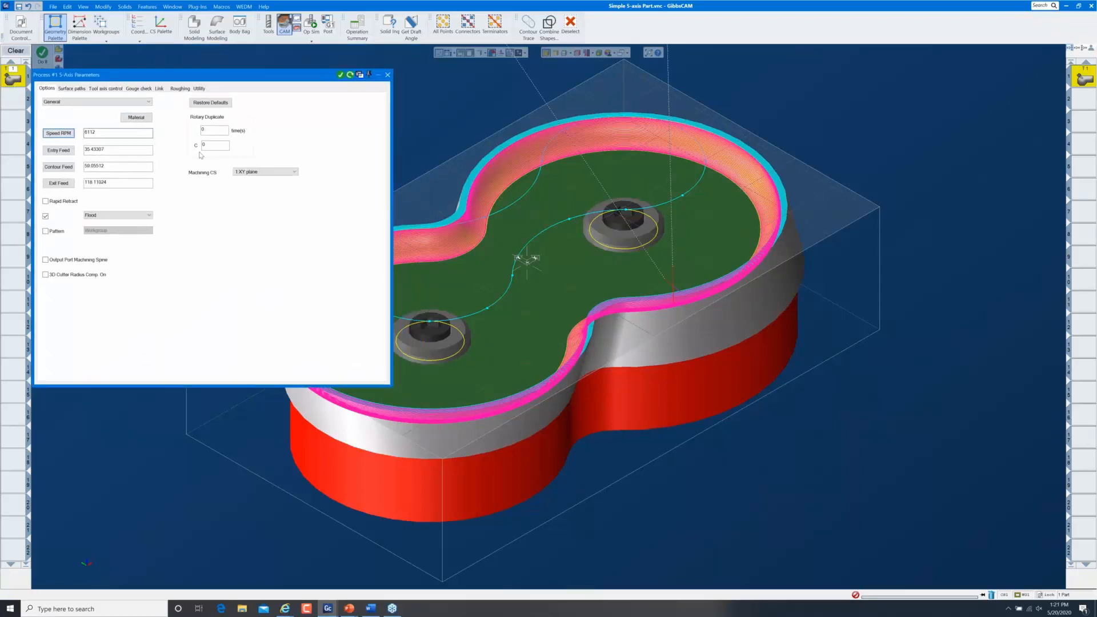
click(106, 89)
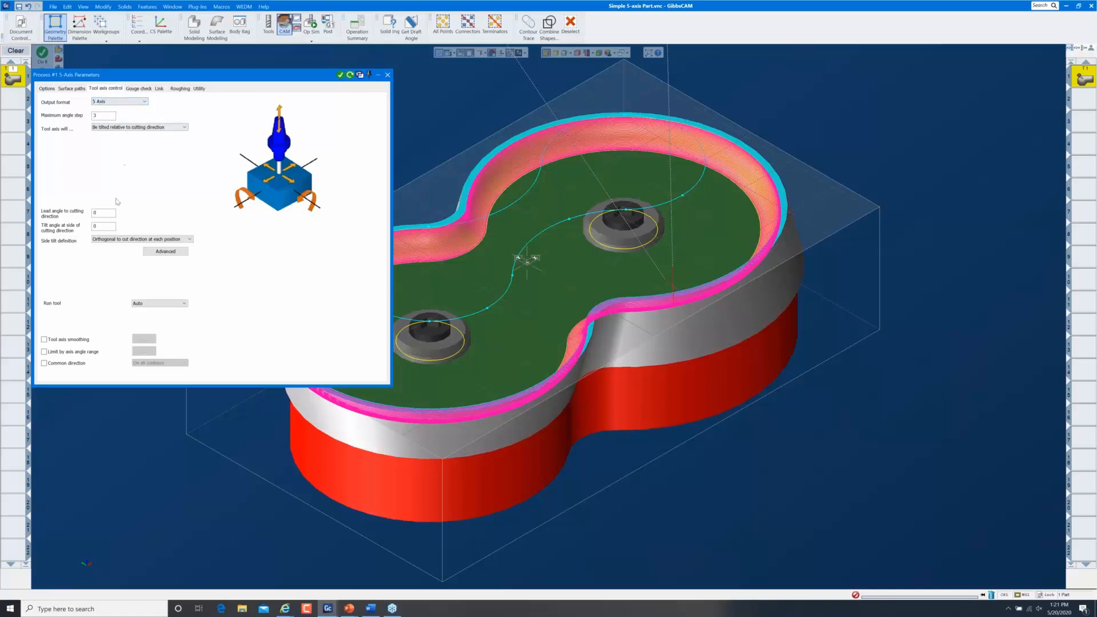
click(134, 128)
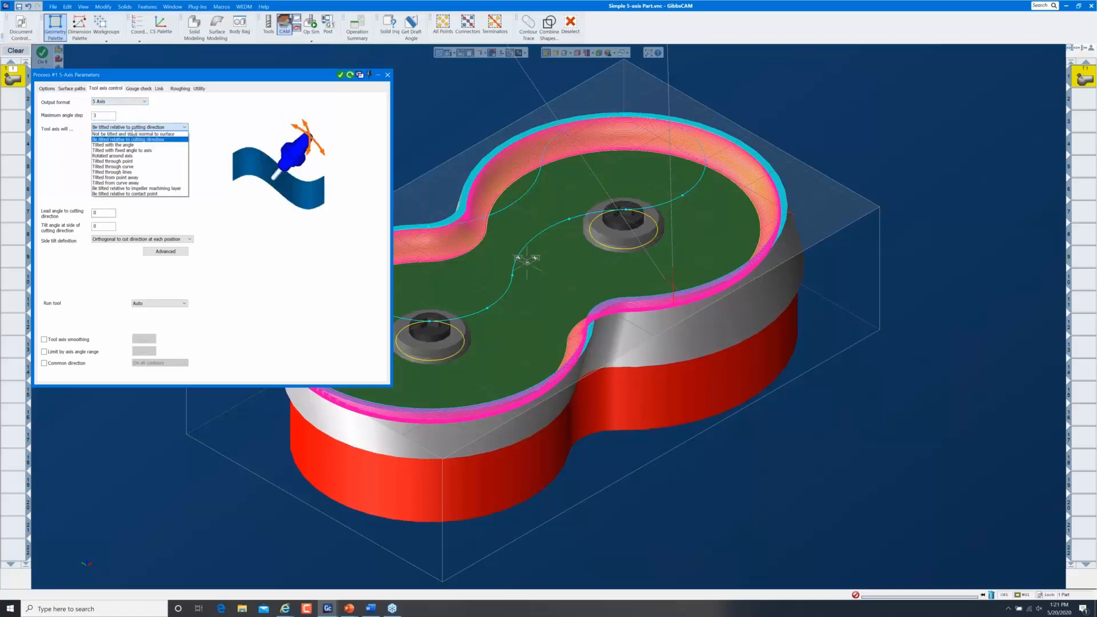
click(127, 167)
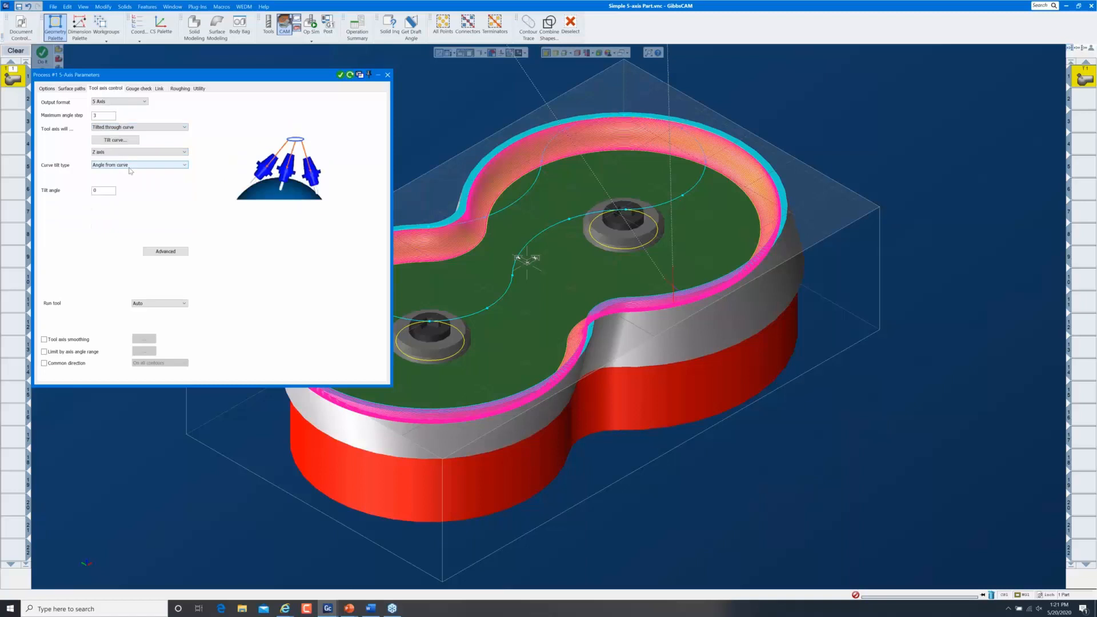
Step: Assign the entire raised inner contour as the tilt curve
click(116, 140)
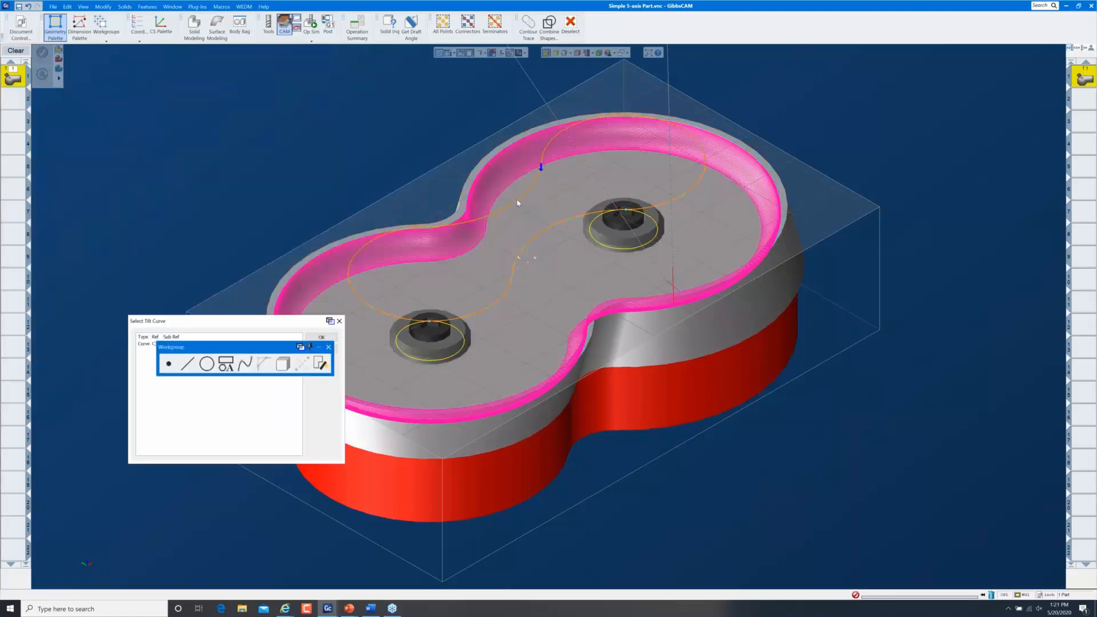
double_click(517, 202)
click(297, 325)
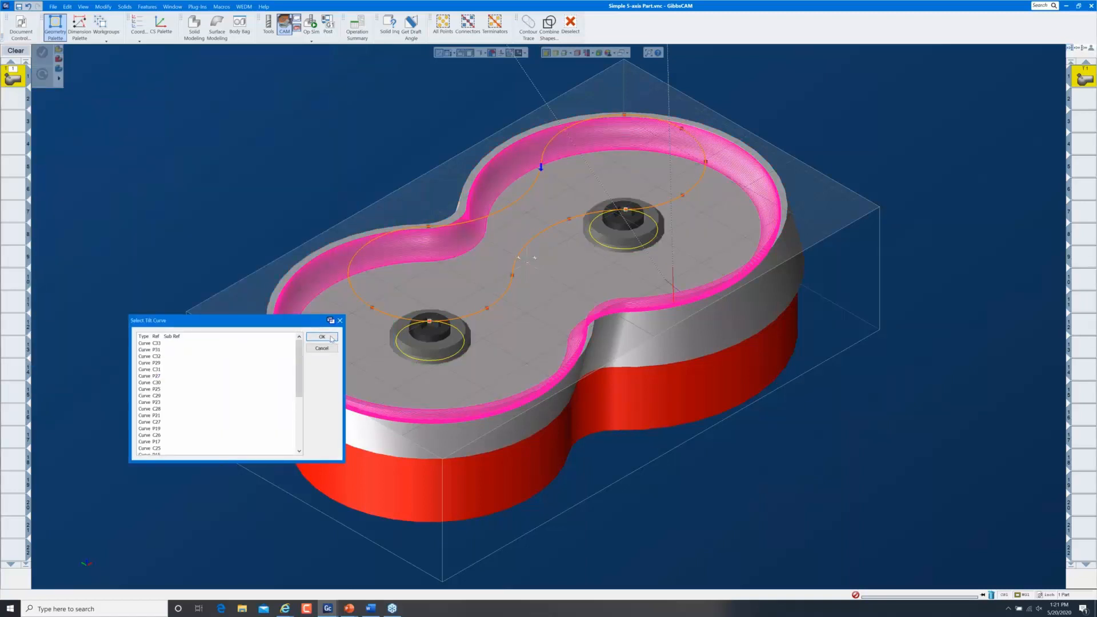
click(322, 337)
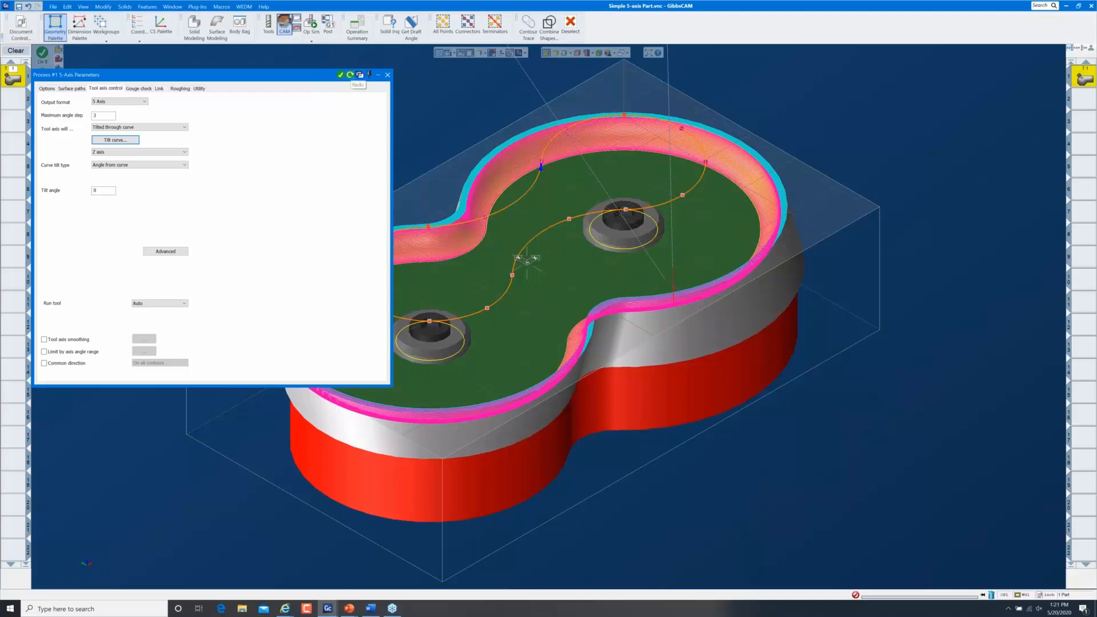
Step: Regenerate the 5-axis toolpath, and close the process parameters and the geometry palette
click(351, 75)
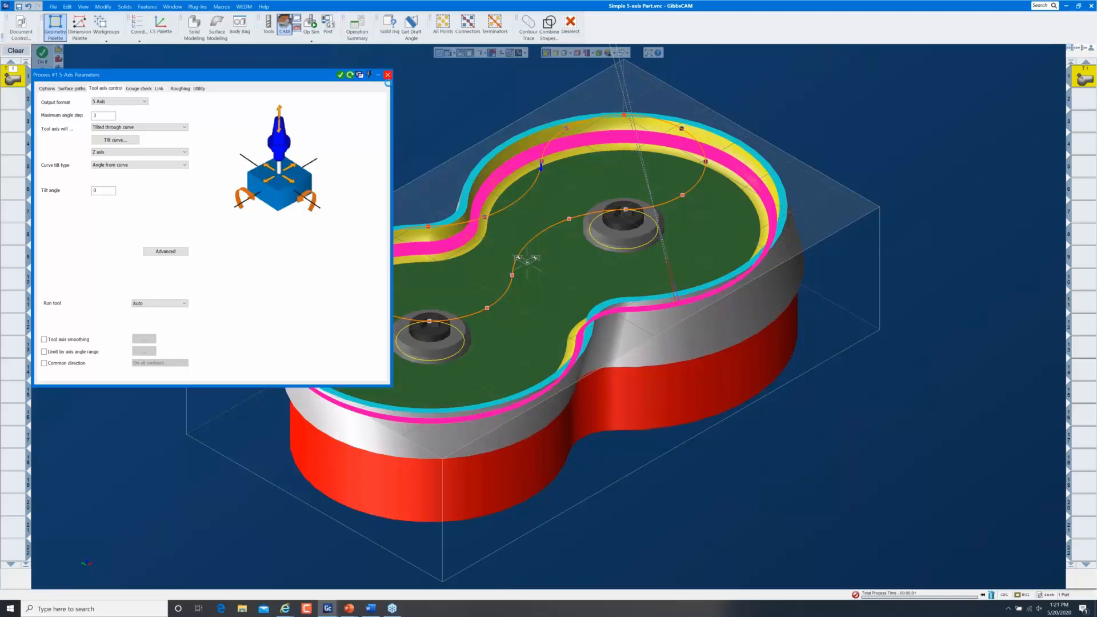
click(387, 75)
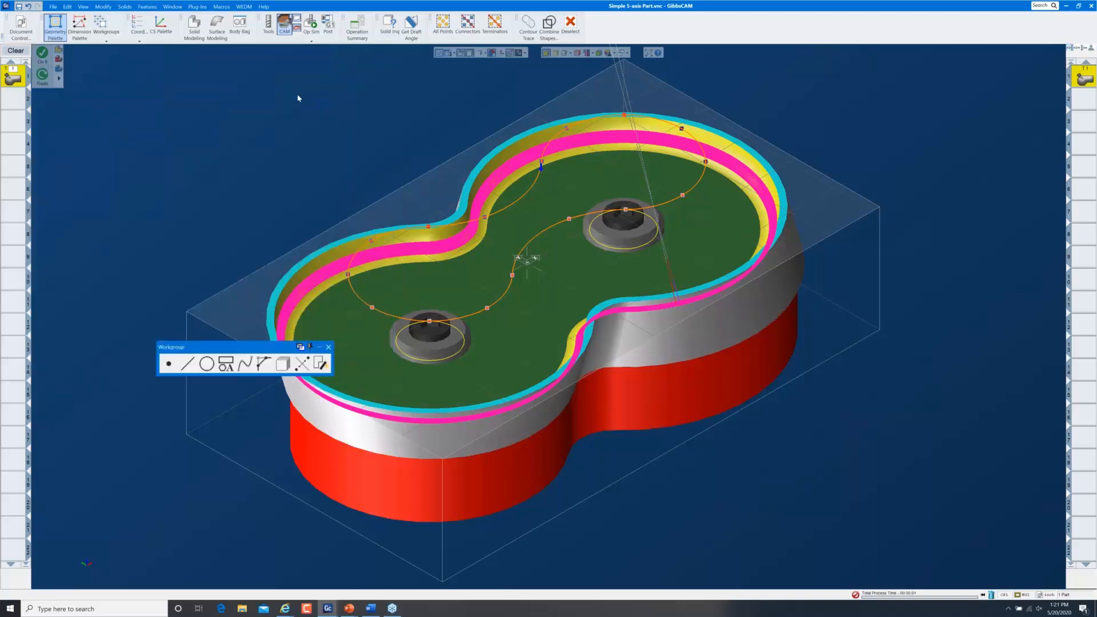
click(329, 347)
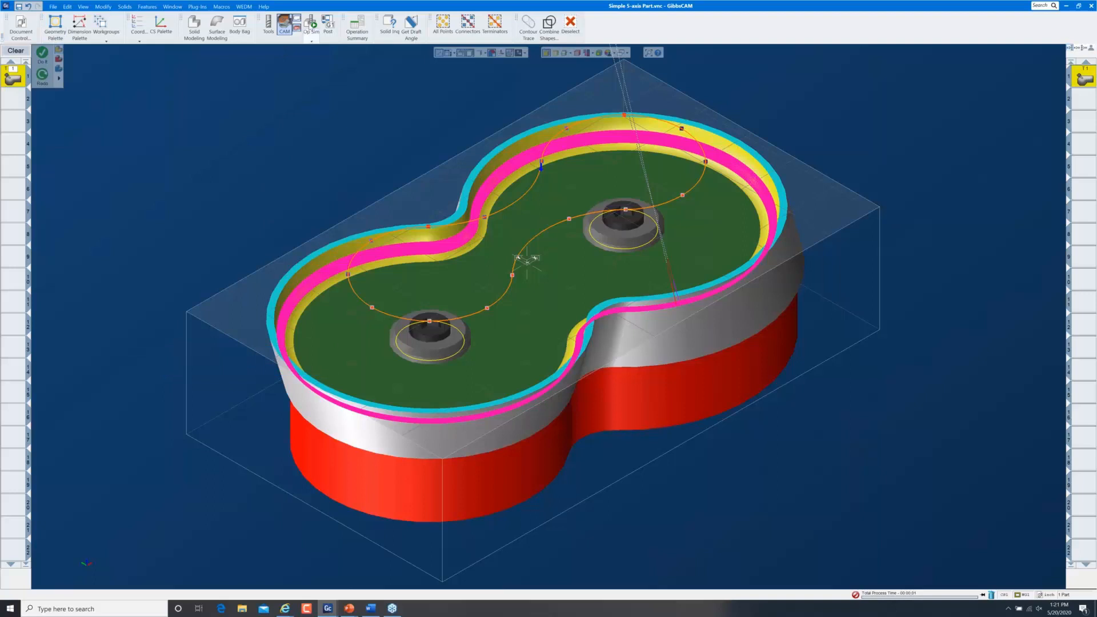
Step: Run the operation simulation of the curve-tilted toolpath, with the POV Lock dialog dismissed, and close the simulation
click(310, 24)
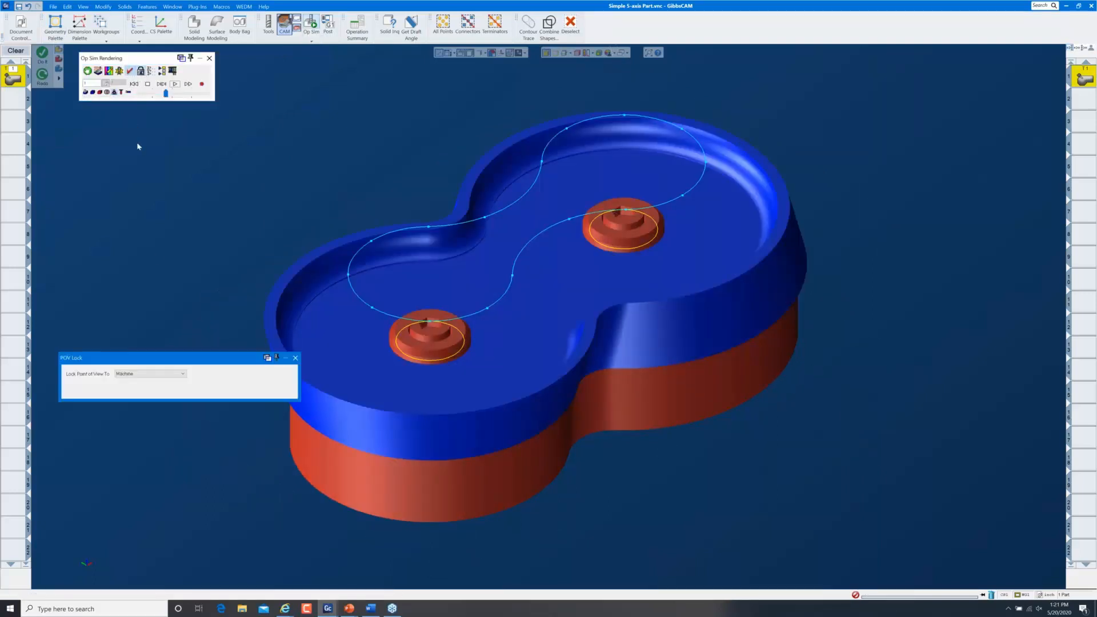
click(295, 358)
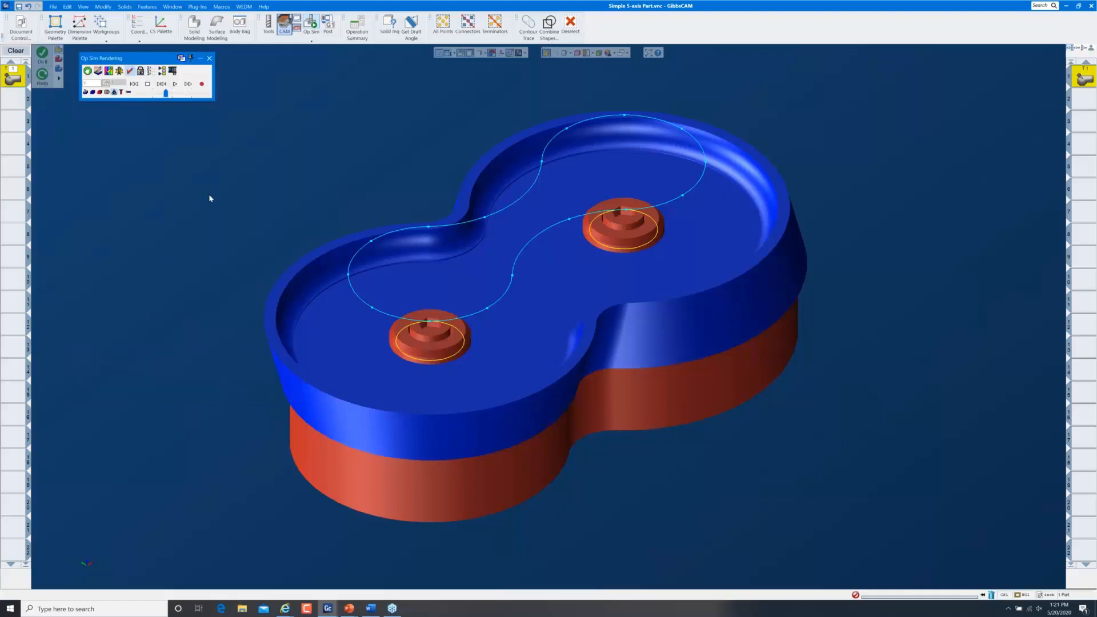
click(176, 84)
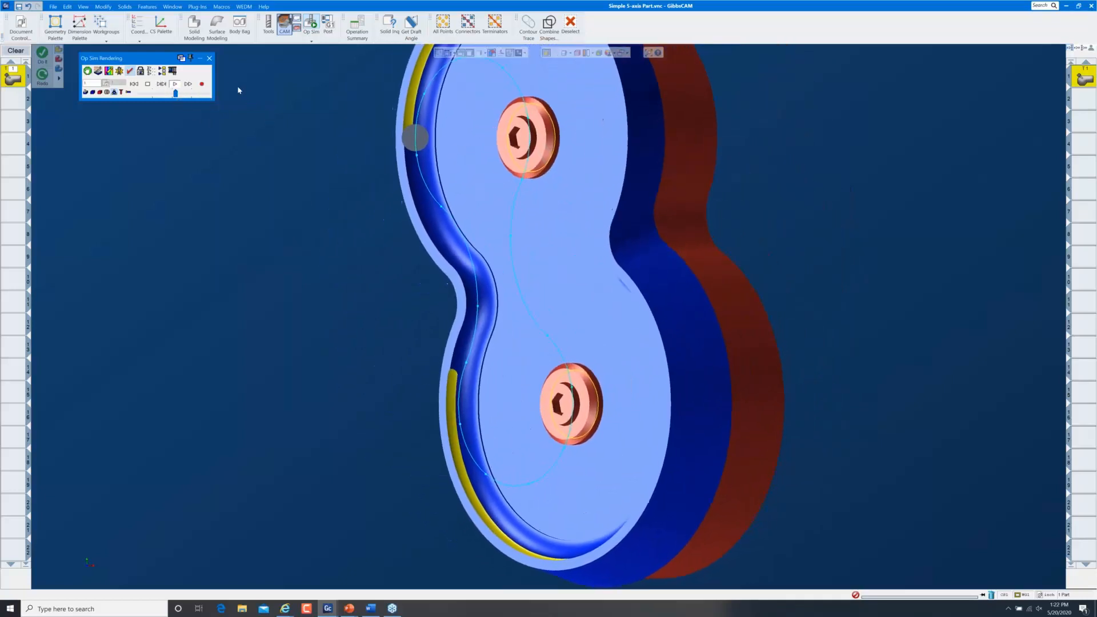
click(210, 59)
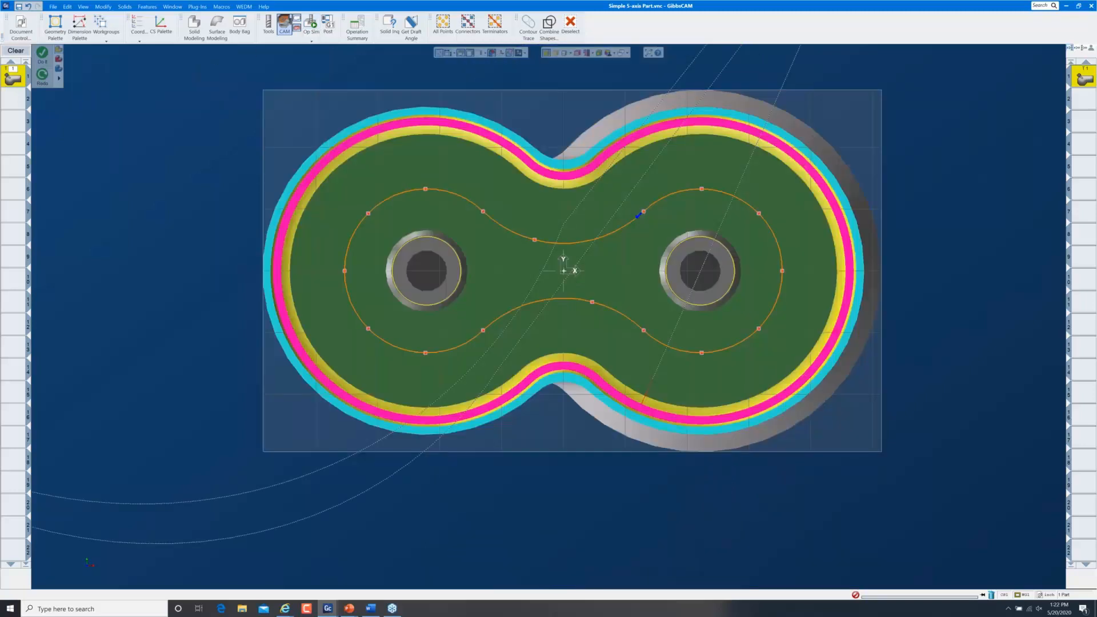
Step: Return to the isometric view, clear the process list and deselect the 5-axis operation
key(ctrl+i)
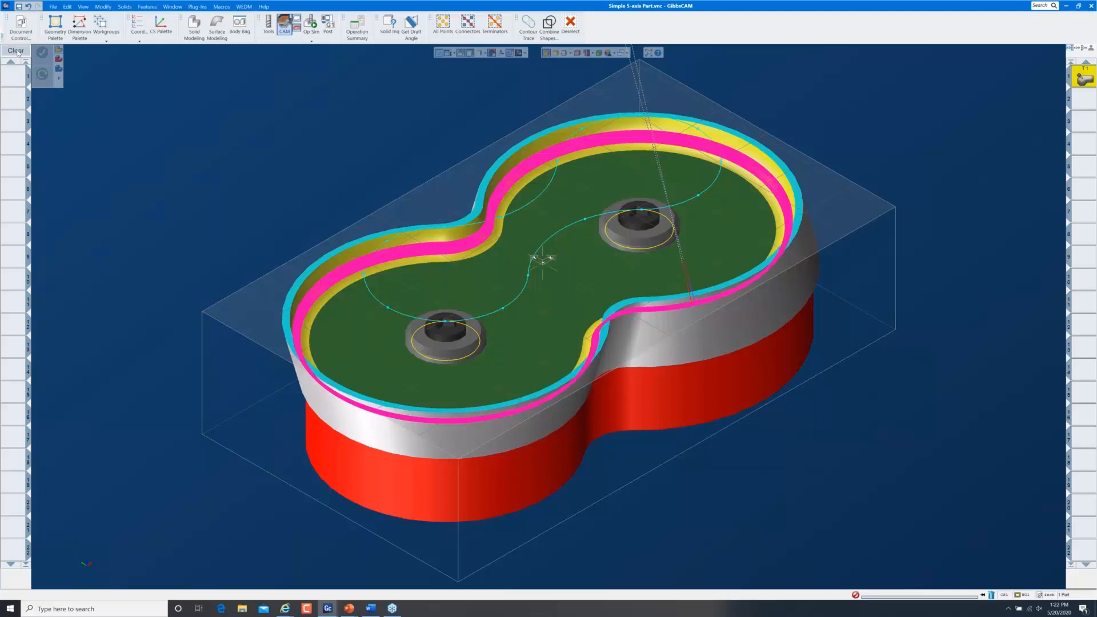
click(577, 32)
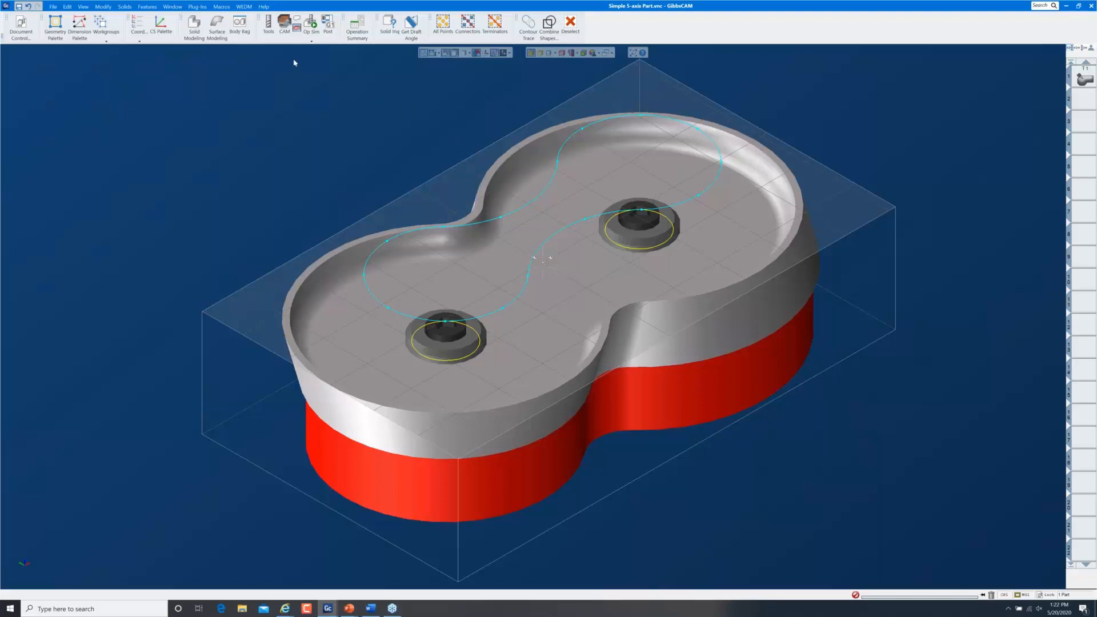
Step: Place the grey extruded bar from the Body Bag into the workspace, close the bag and deselect the bar
click(241, 28)
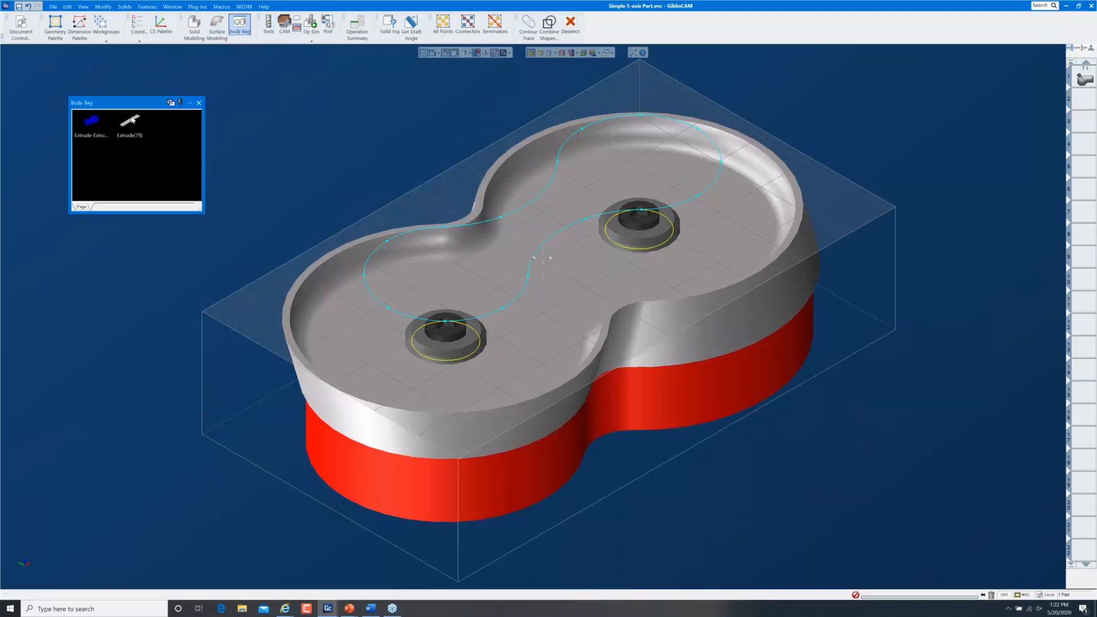
drag(132, 119, 260, 103)
click(199, 103)
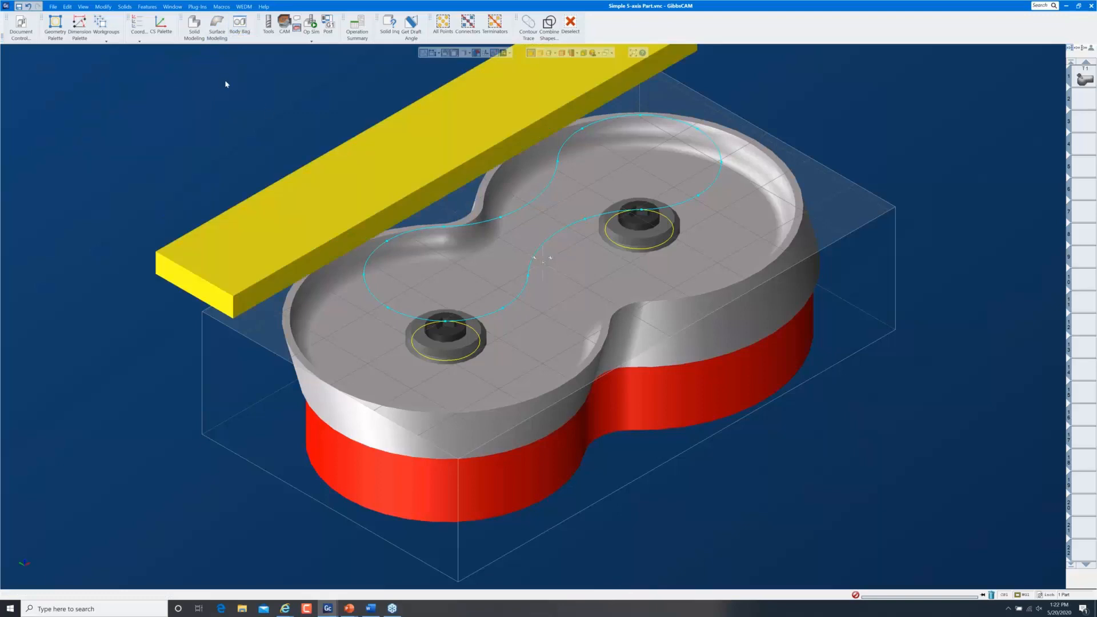
click(225, 81)
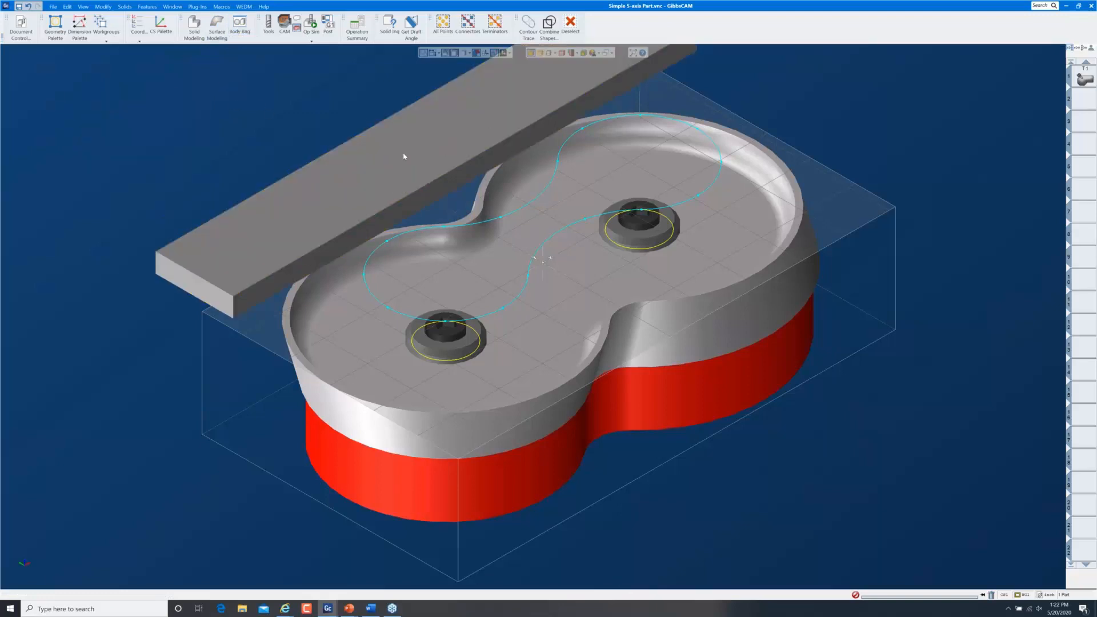
Step: Examine the bar's position above the part from top, oblique and isometric views, leaving the bar deselected
click(403, 154)
key(ctrl+h)
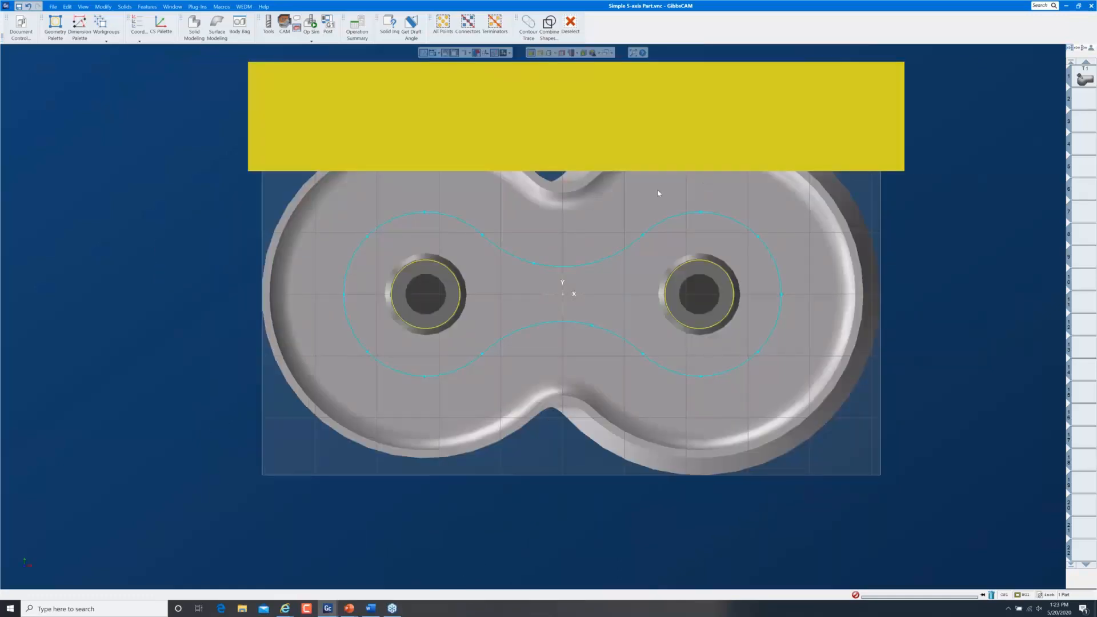
middle_drag(605, 343, 634, 95)
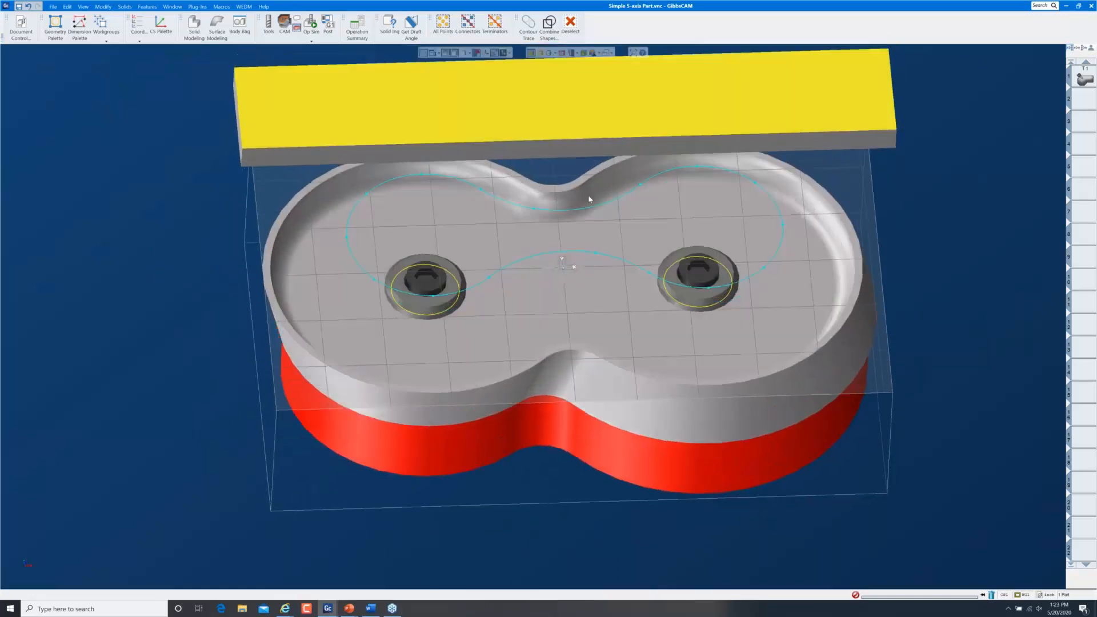
middle_drag(232, 212, 499, 280)
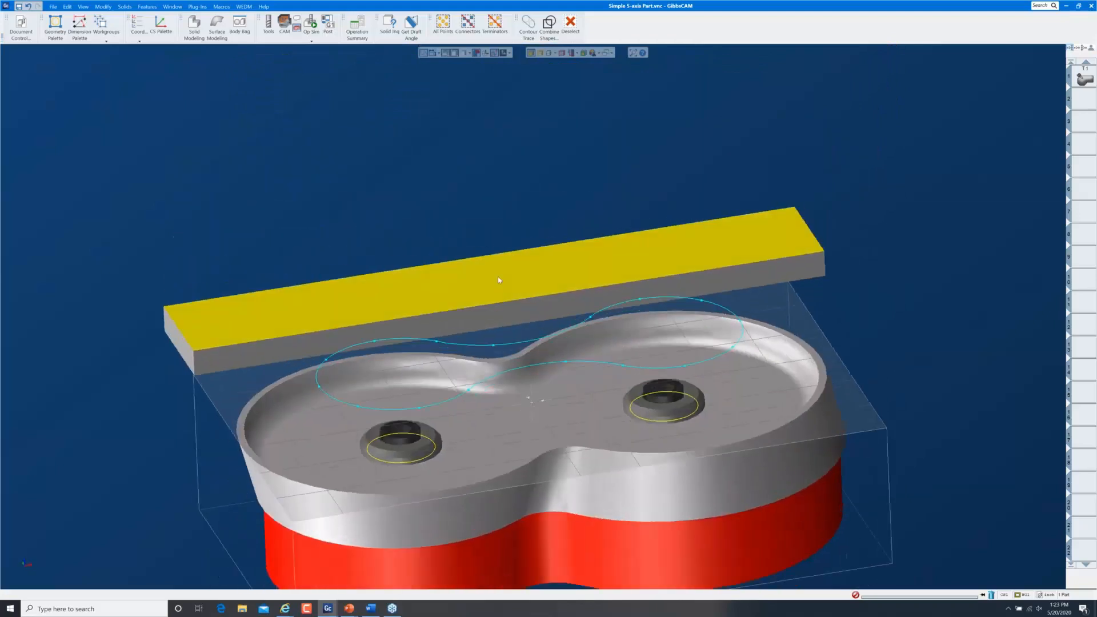
right_click(514, 279)
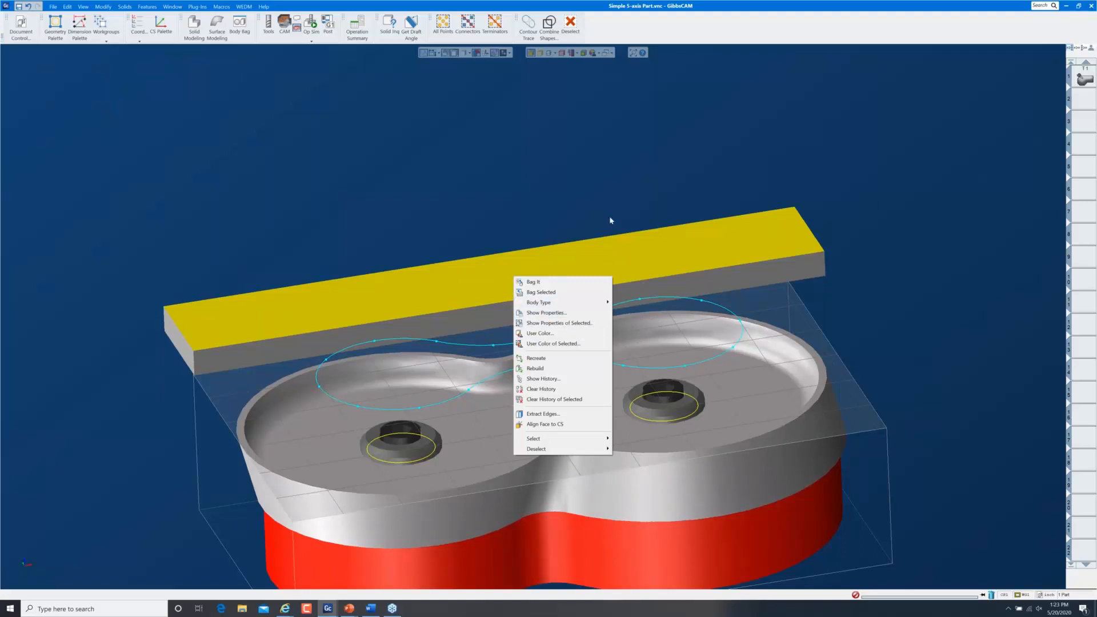
click(606, 197)
click(606, 199)
key(ctrl+h)
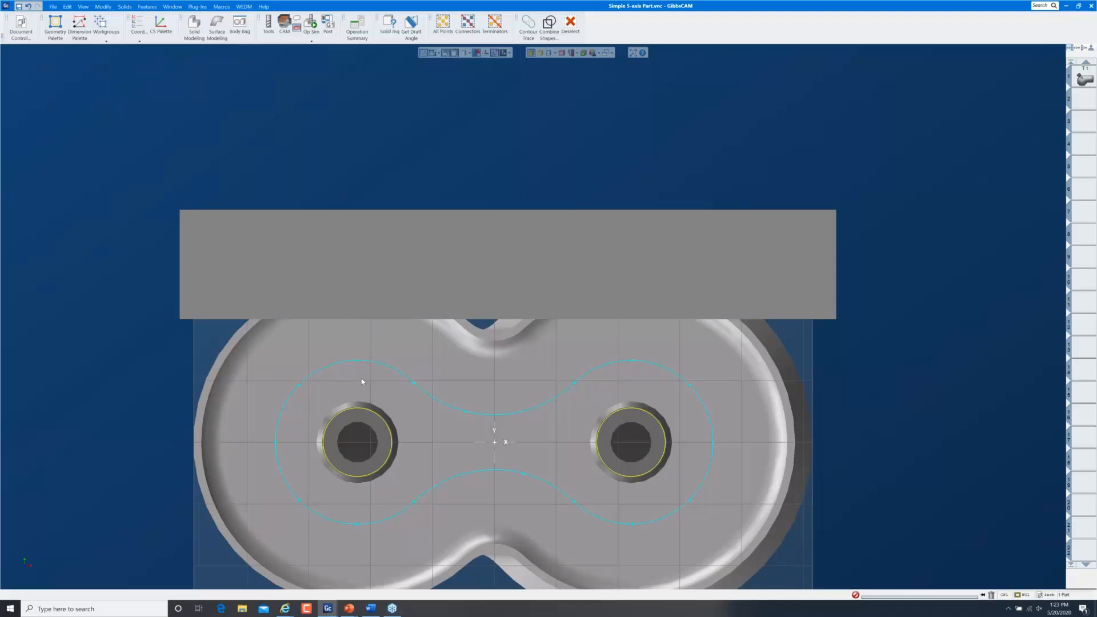
key(ctrl+i)
scroll(462, 306, down, 1)
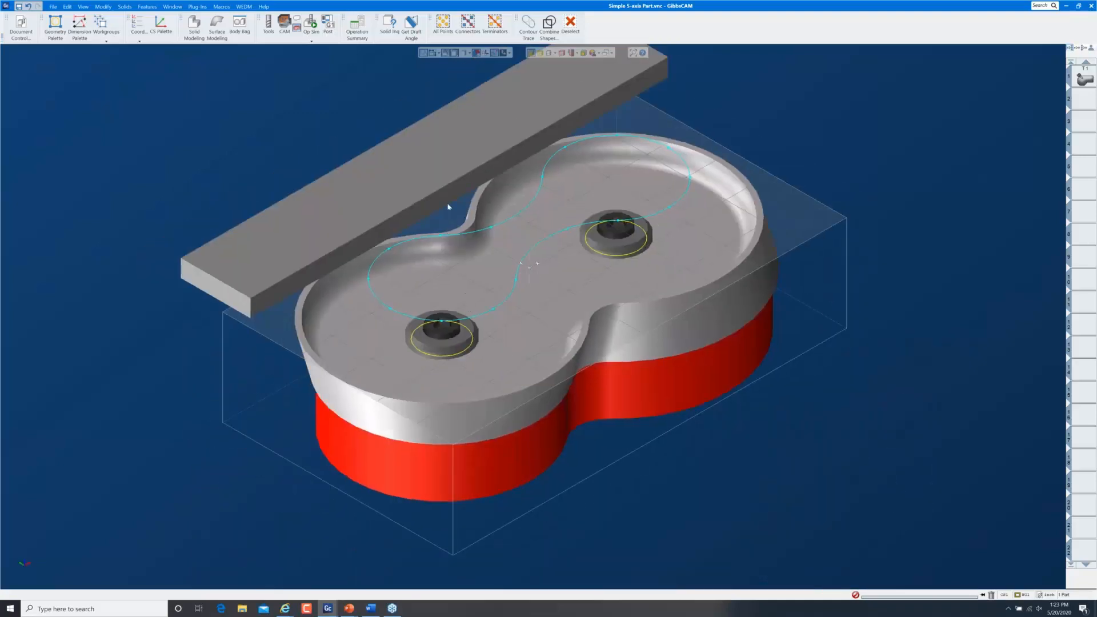
middle_drag(530, 293, 416, 152)
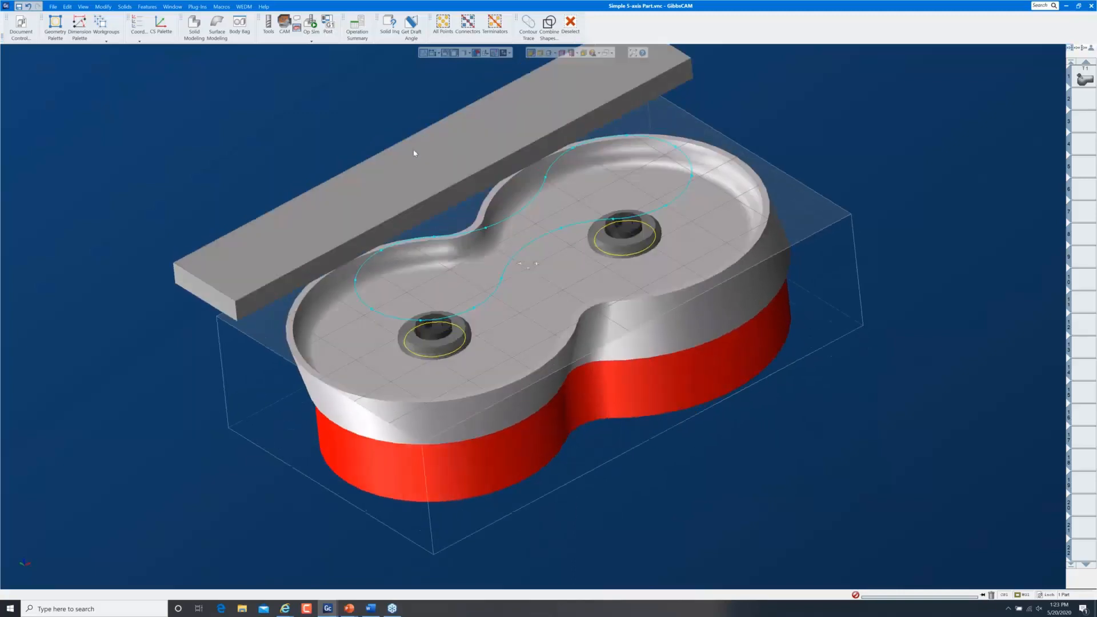
Step: Set the extruded bar's body type to Stock and deselect it
right_click(416, 152)
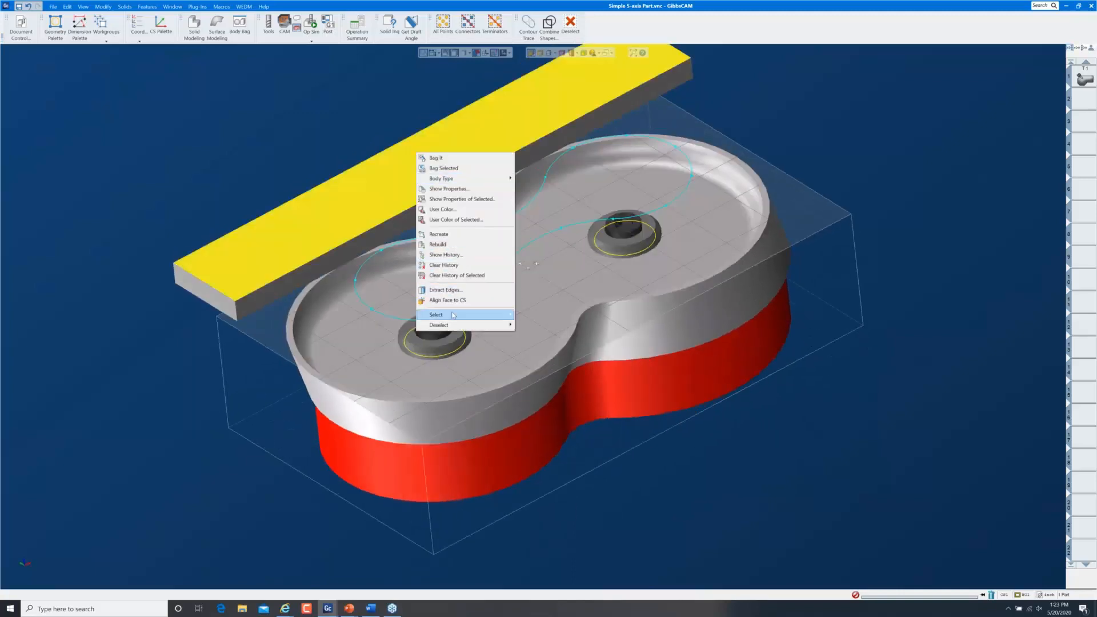
mouse_move(443, 178)
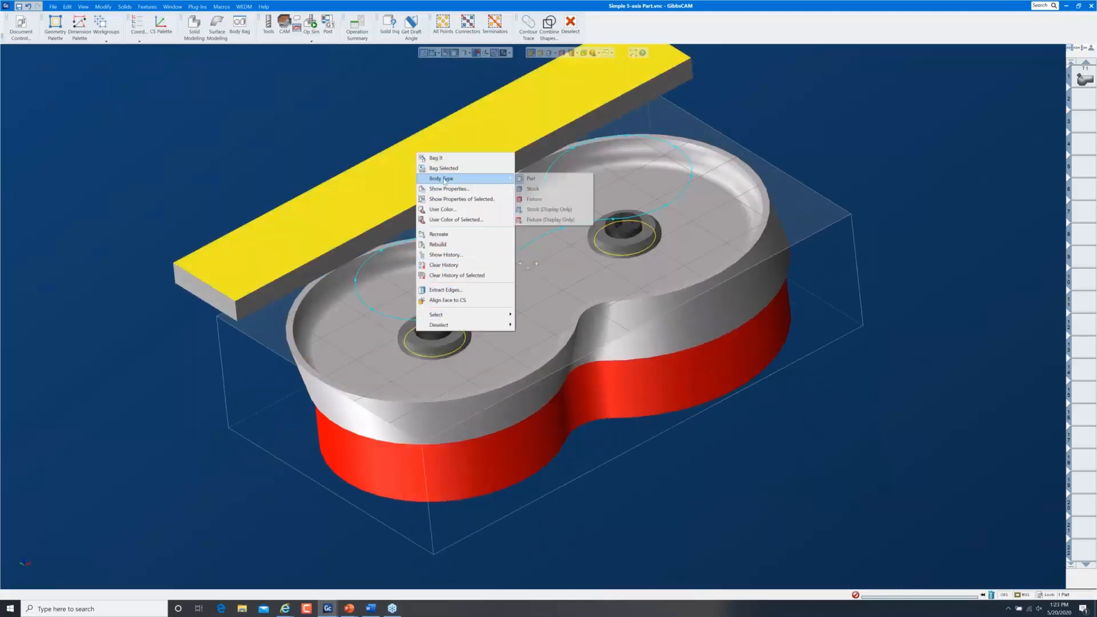
click(540, 188)
click(407, 97)
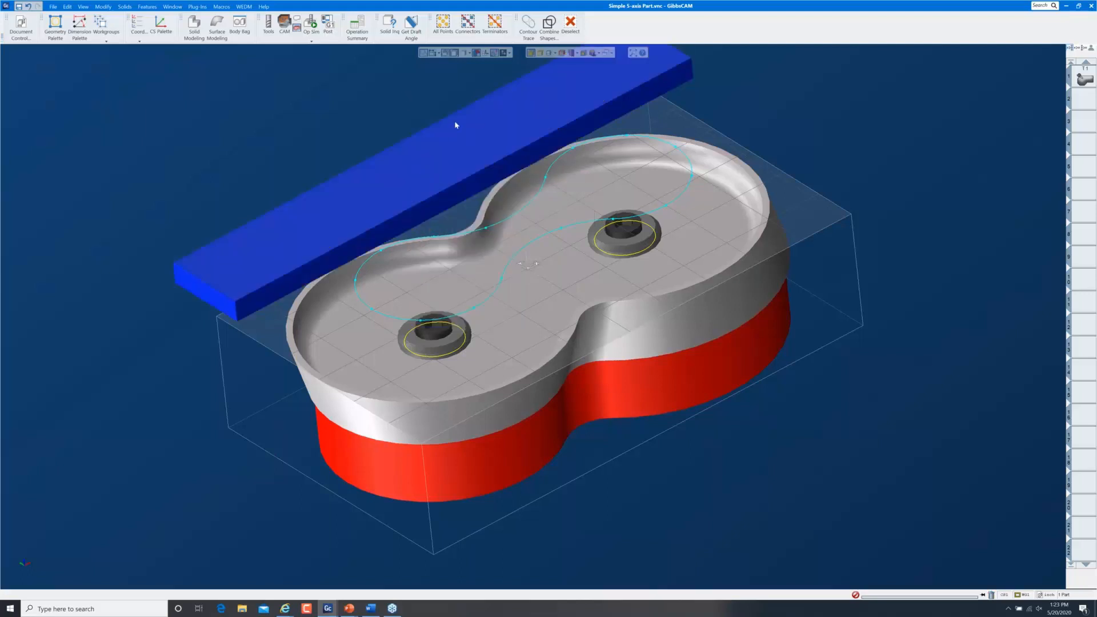
Step: Start the operation simulation and lock its point of view to Fixed Part
click(312, 24)
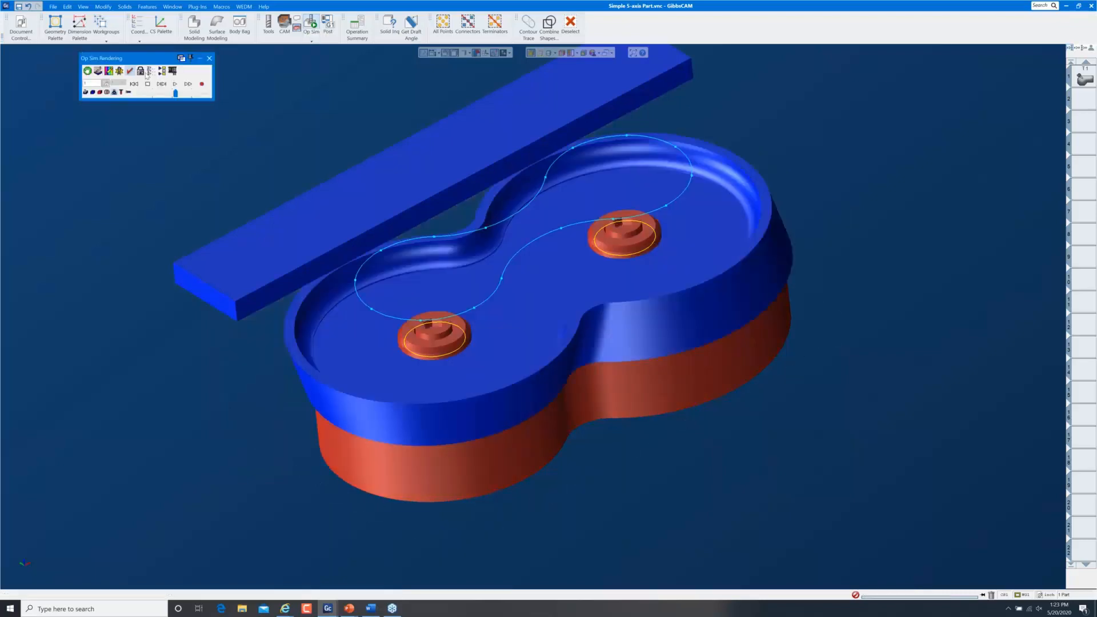
click(140, 71)
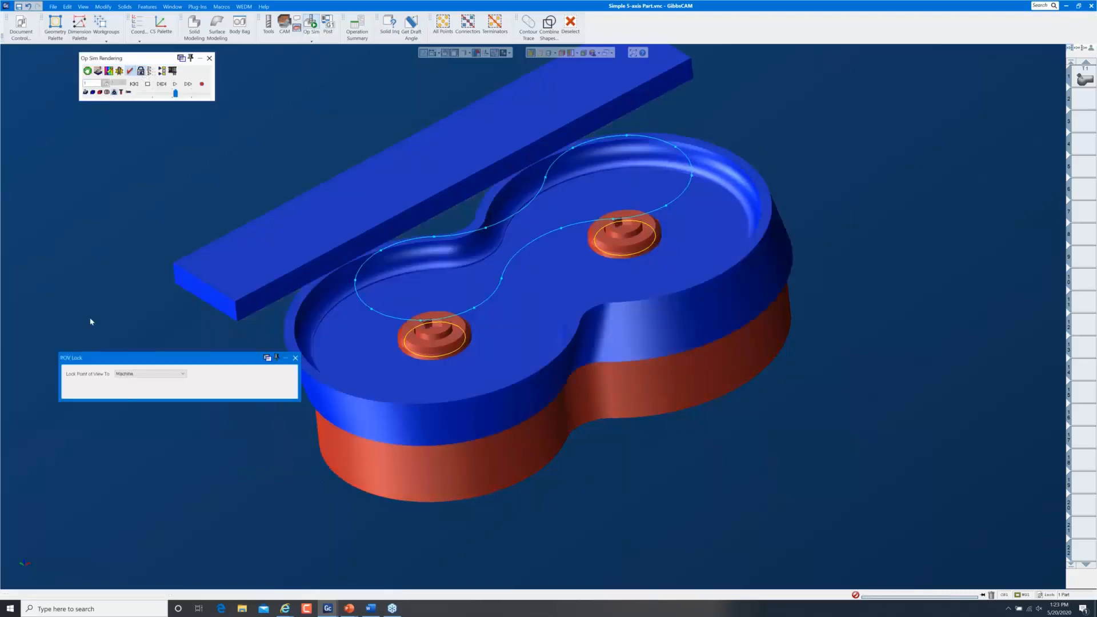
click(123, 374)
click(126, 381)
click(295, 359)
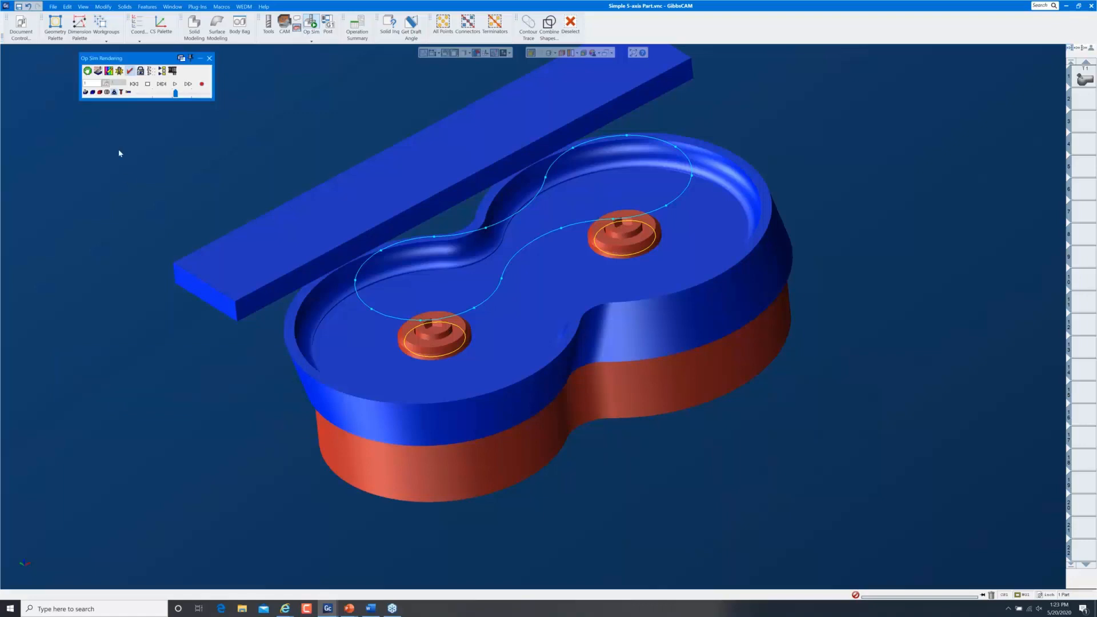
Step: Run the simulation, watch the tilted tool pass the bar from the front, and close the simulation
click(176, 86)
middle_drag(350, 423, 615, 142)
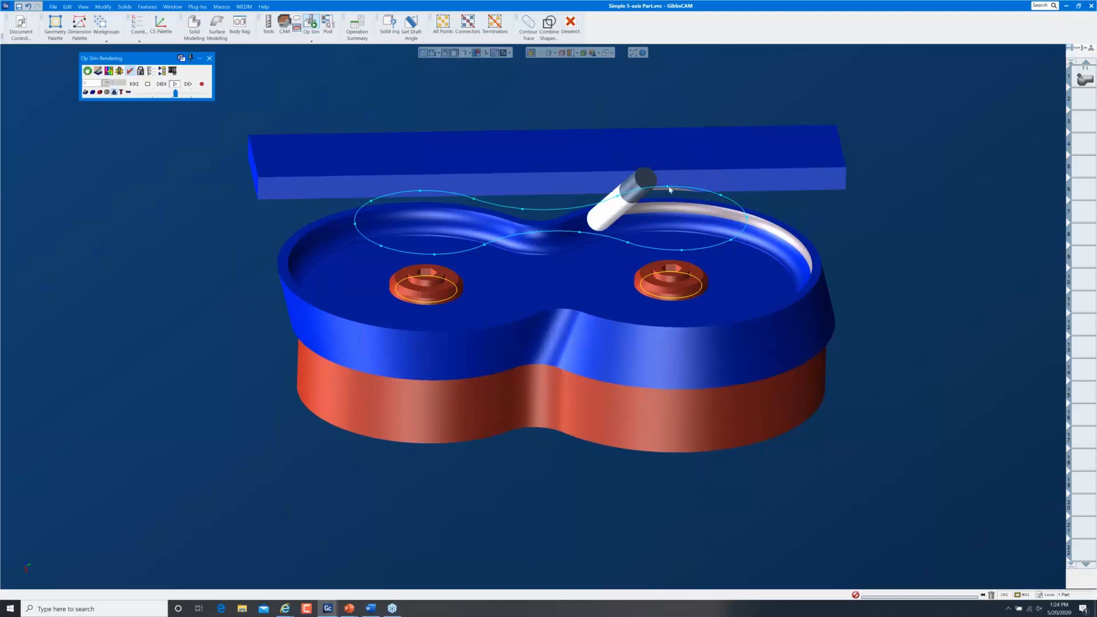
middle_drag(685, 164, 664, 260)
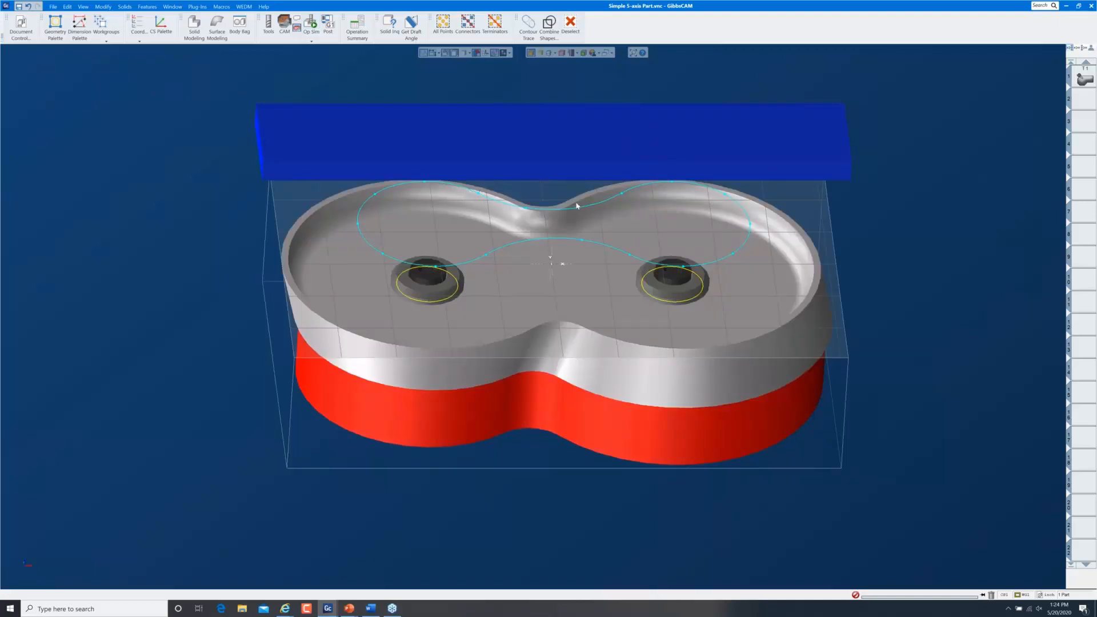
Step: Reopen the 5-axis process parameters and enable the first gouge check with the Tilt tool strategy
double_click(1083, 80)
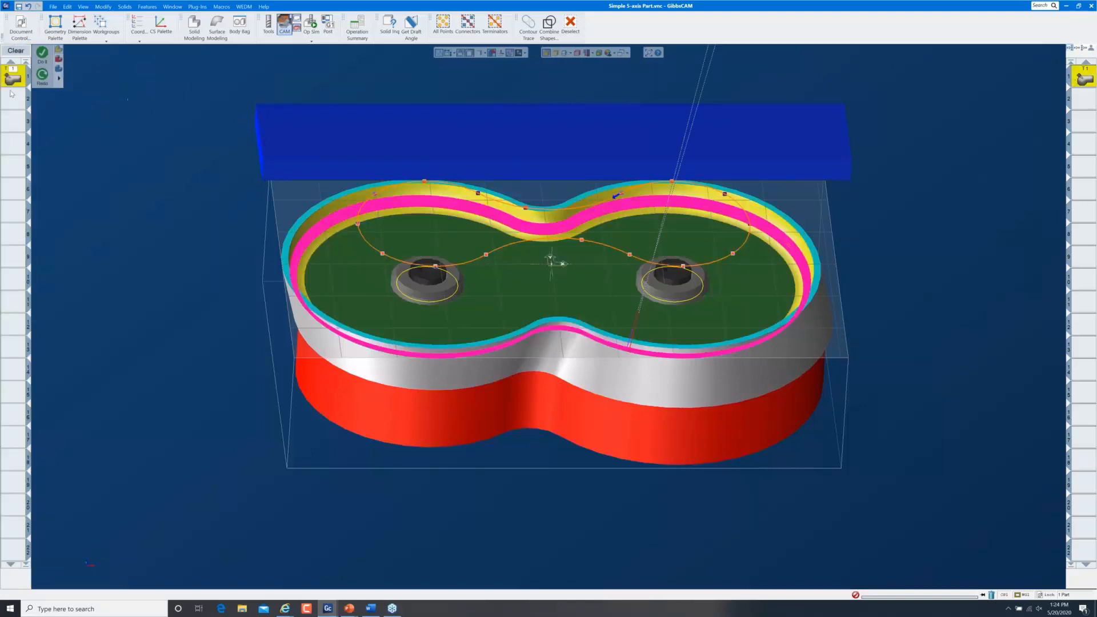
double_click(12, 80)
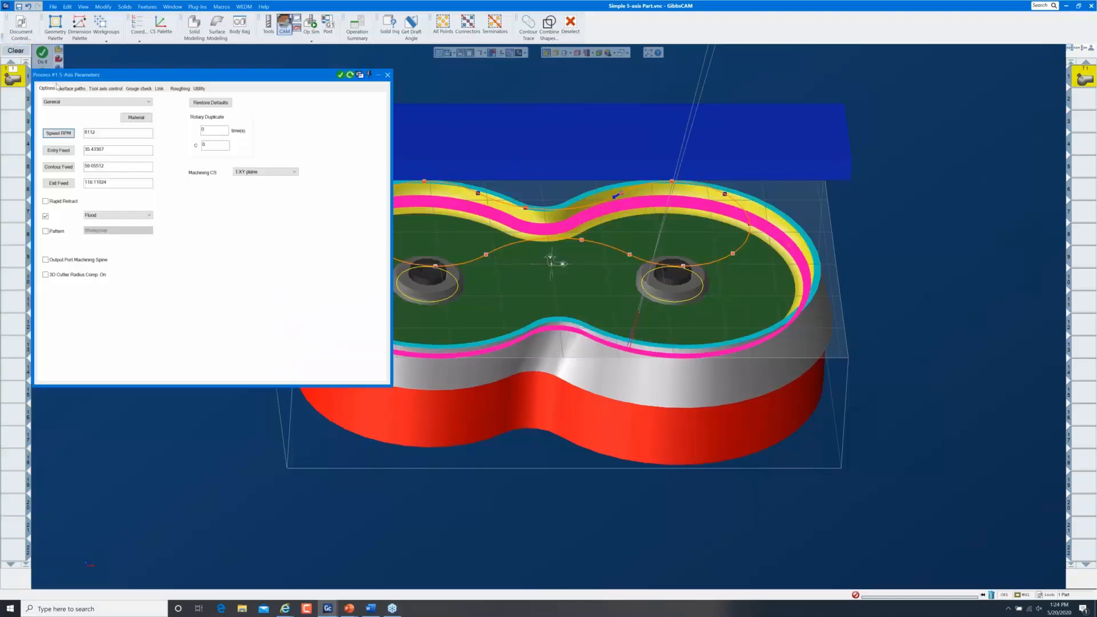
click(142, 90)
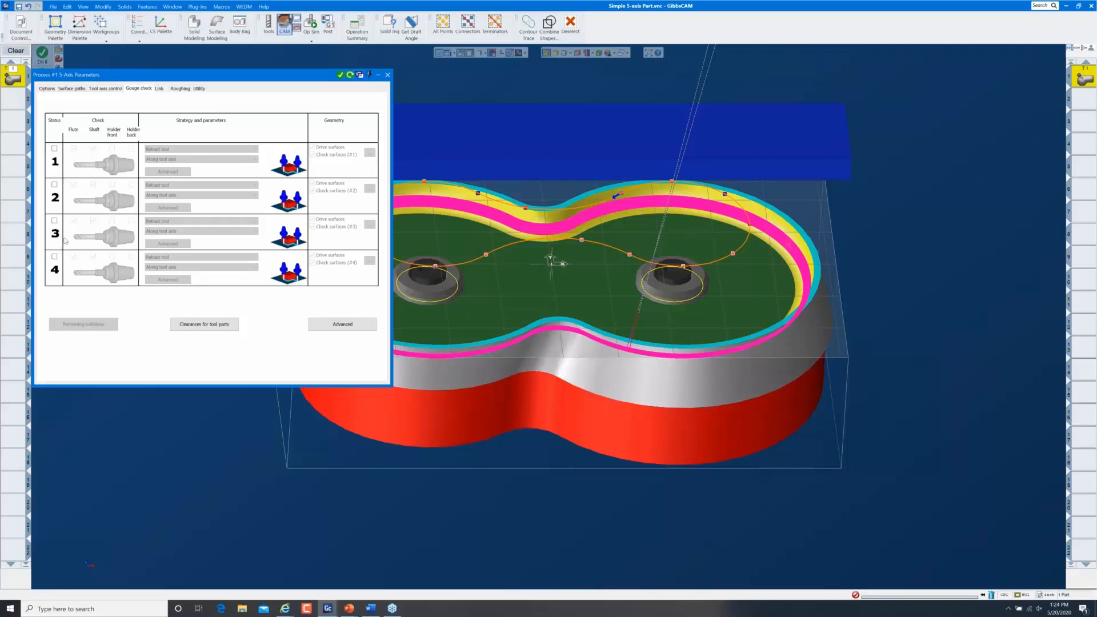
click(54, 149)
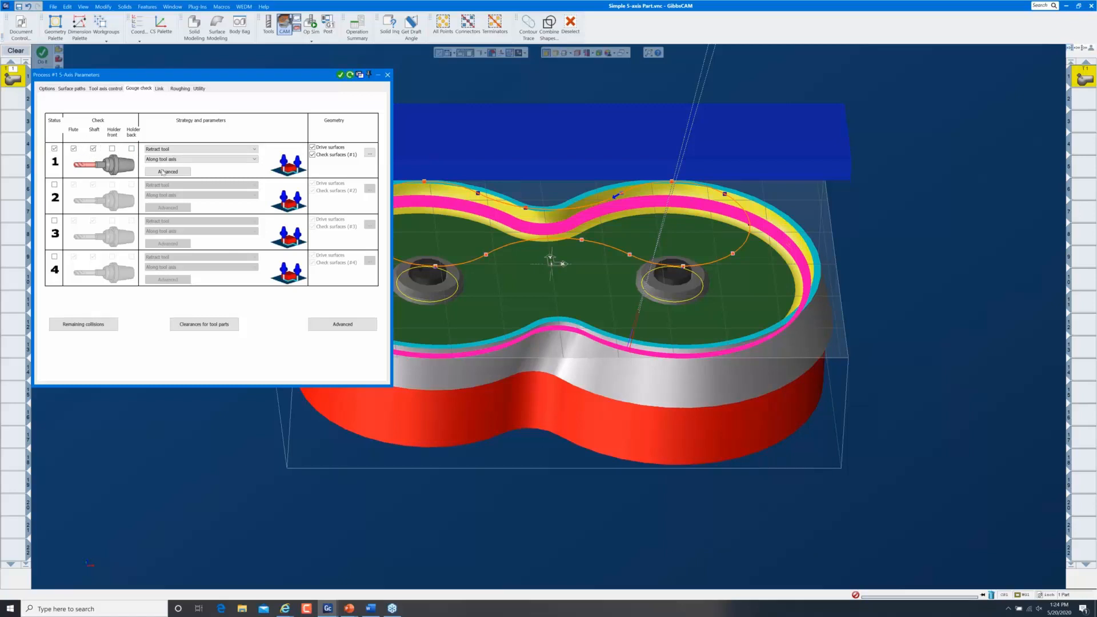
click(186, 150)
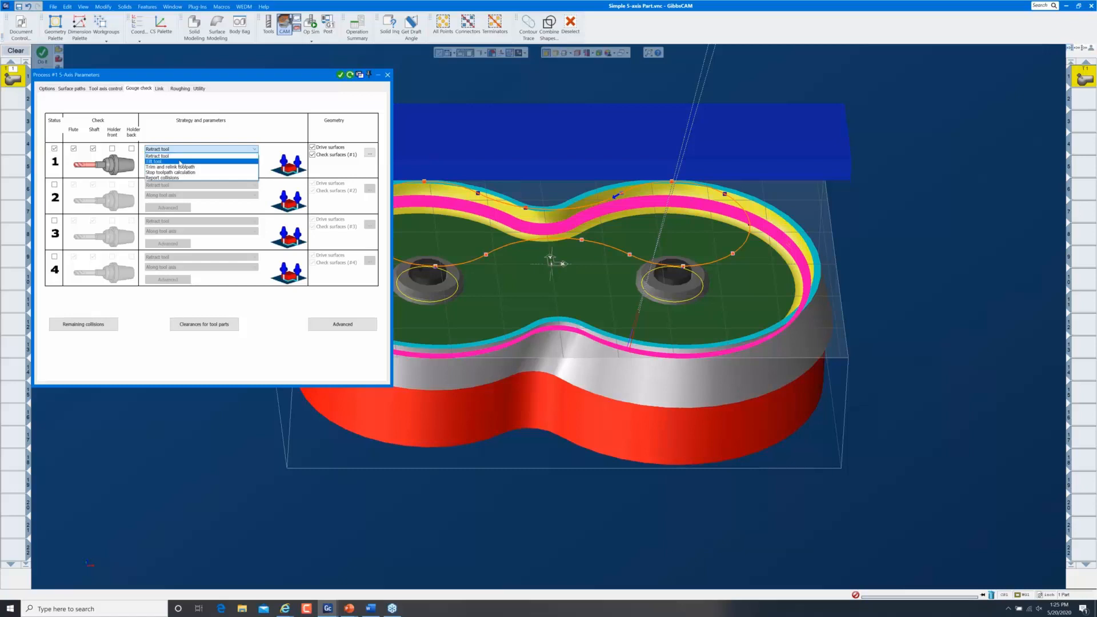
click(181, 162)
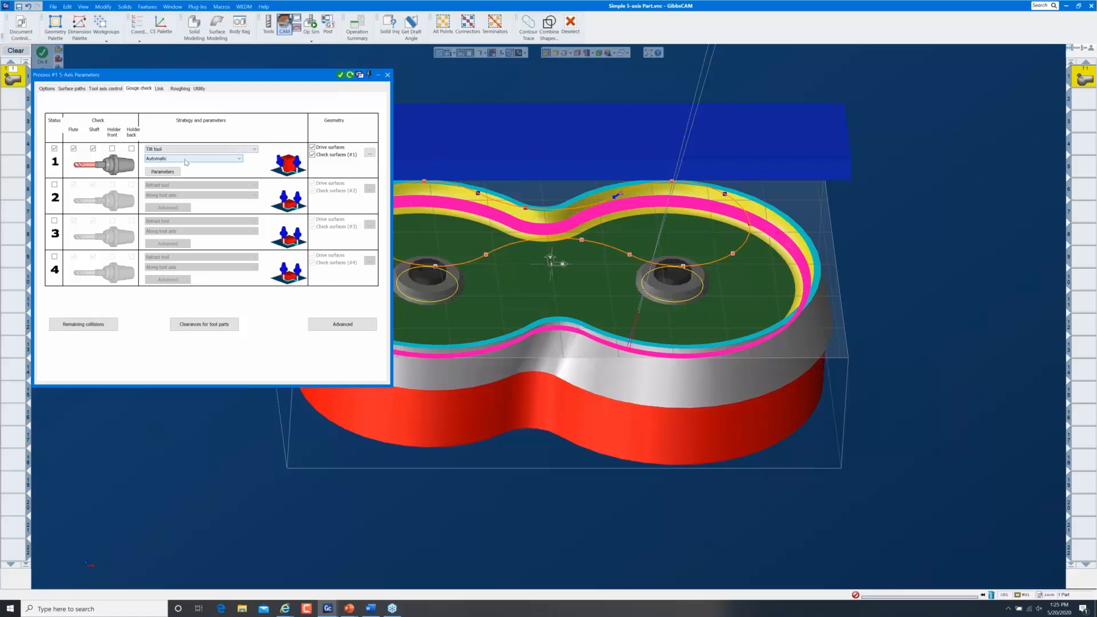
Step: Exclude drive surfaces from the first gouge check and assign the whole bar as check surfaces with 0.0625 stock to leave
click(326, 149)
double_click(359, 165)
text(.0625)
click(370, 153)
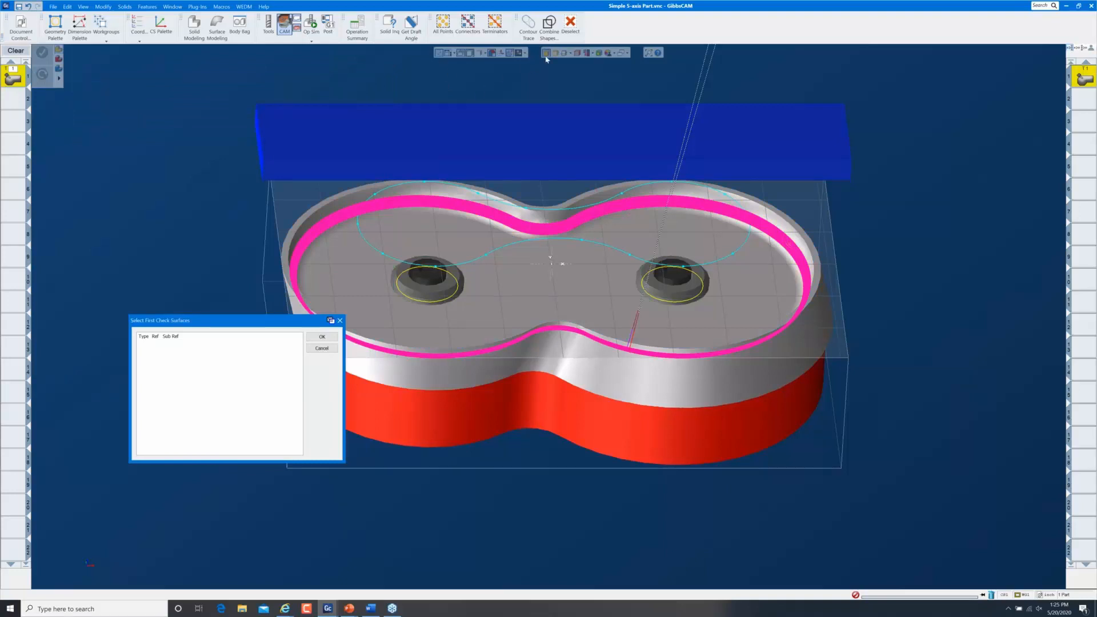
click(534, 135)
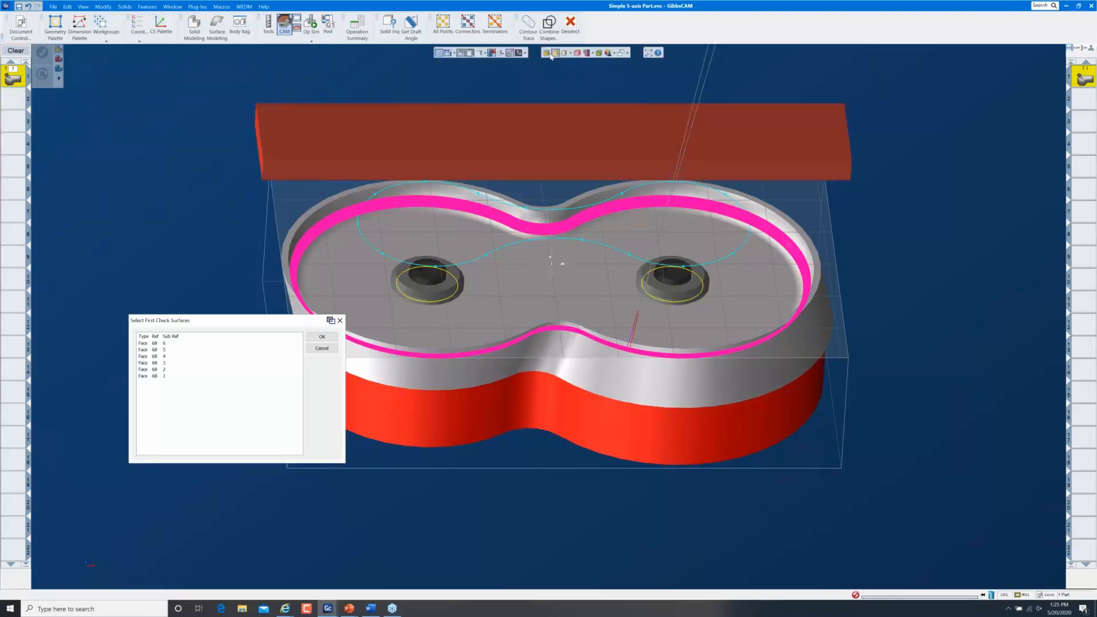
click(320, 337)
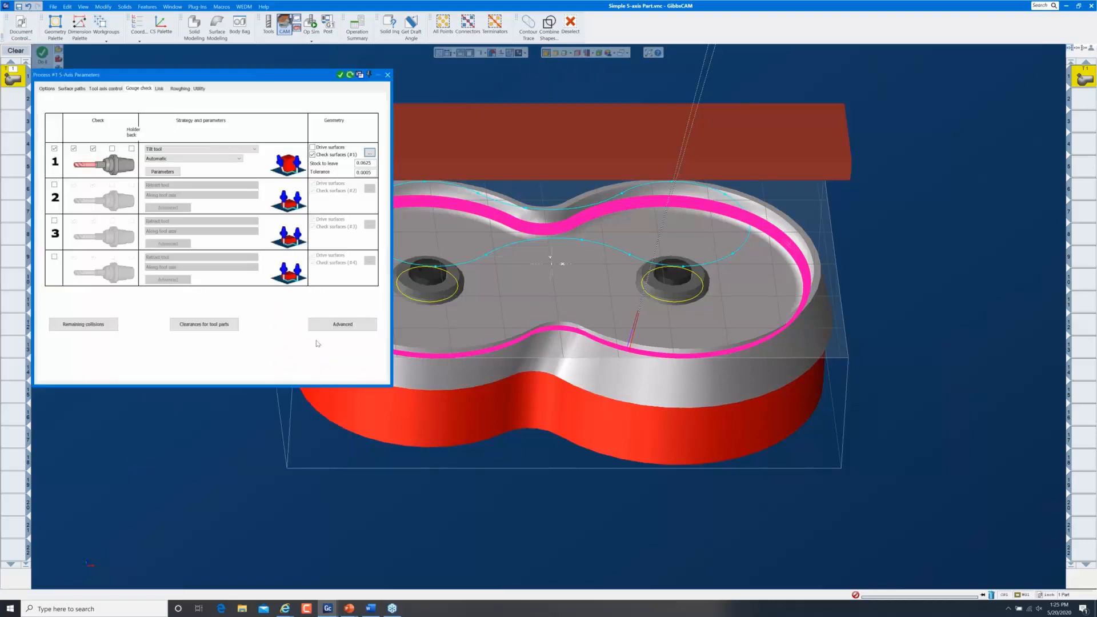
Step: Regenerate the 5-axis toolpath with the gouge check and close the process parameters
click(351, 75)
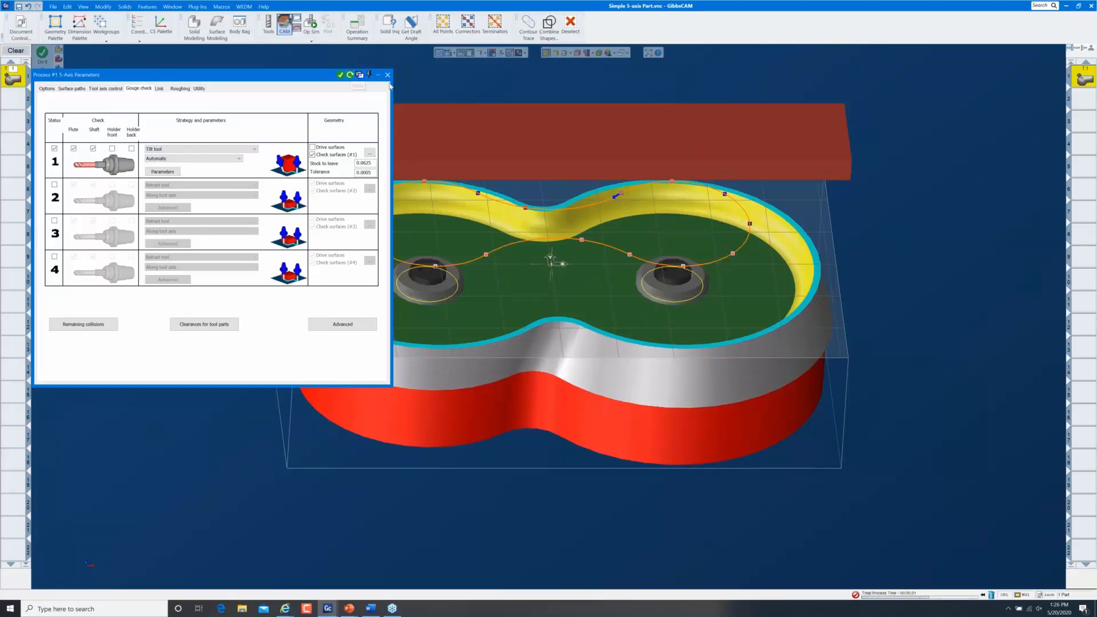
click(387, 75)
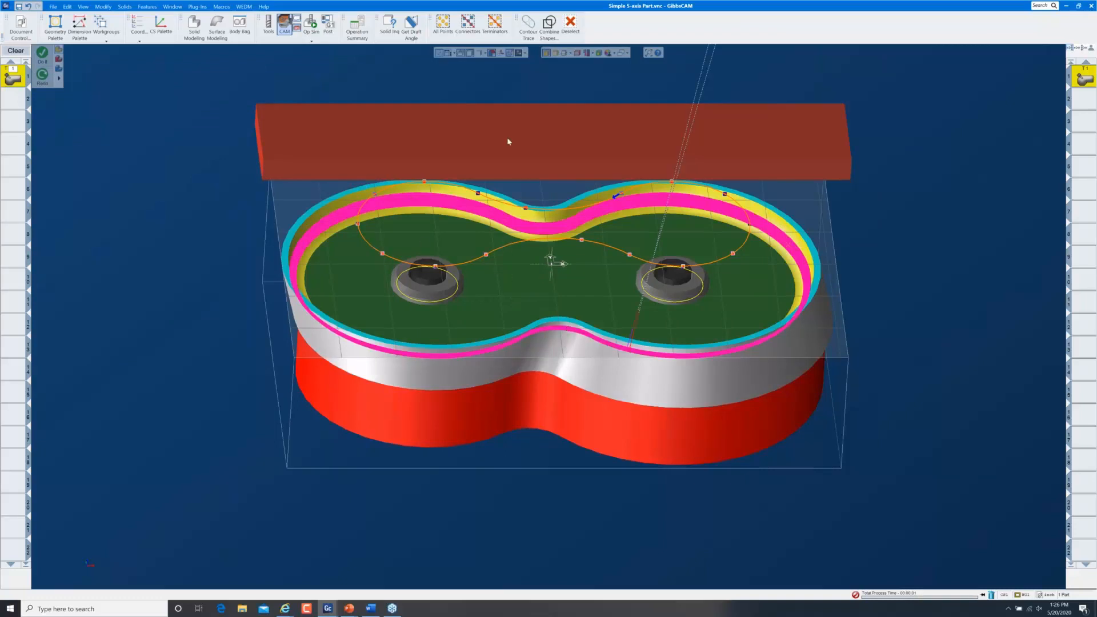
Step: Run the operation simulation of the gouge-checked toolpath from the right side view, with the POV Lock dialog dismissed
scroll(745, 345, down, 1)
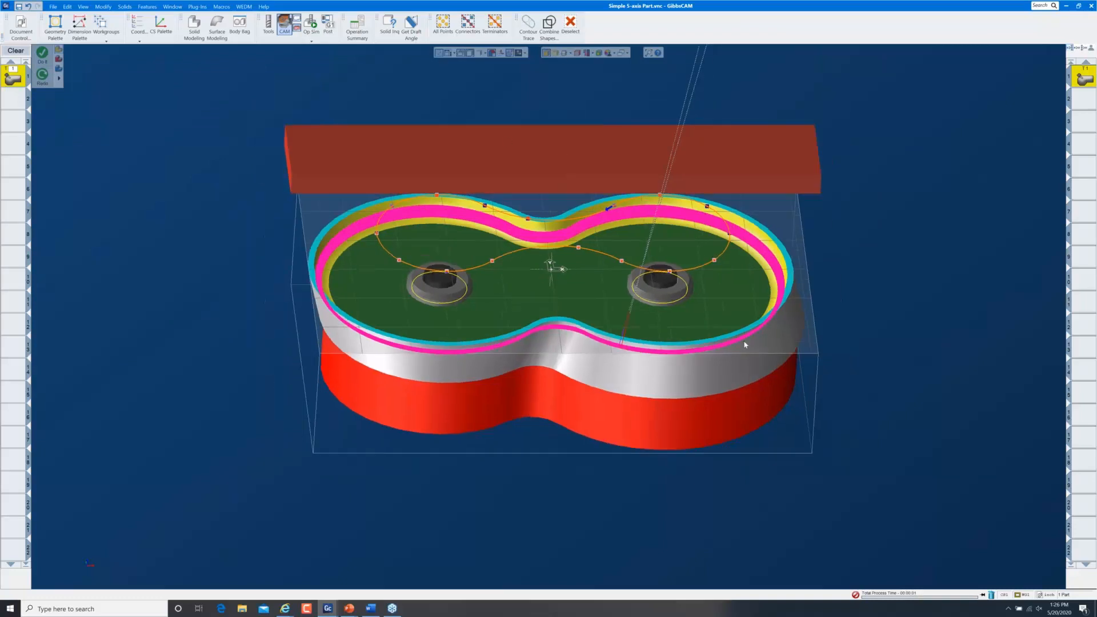
key(ctrl+r)
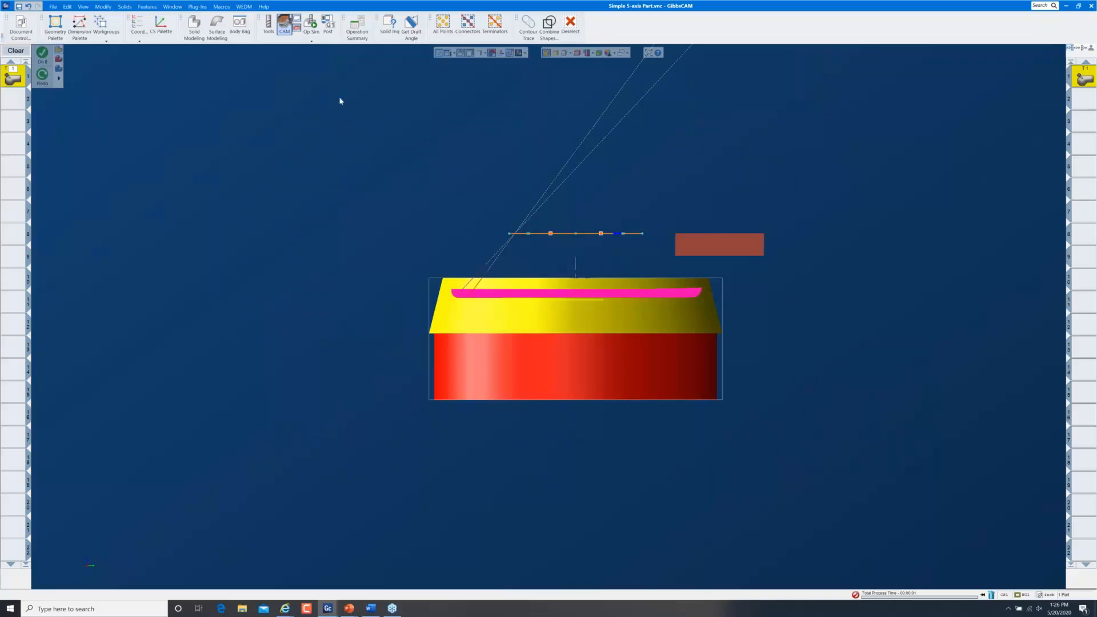
click(310, 24)
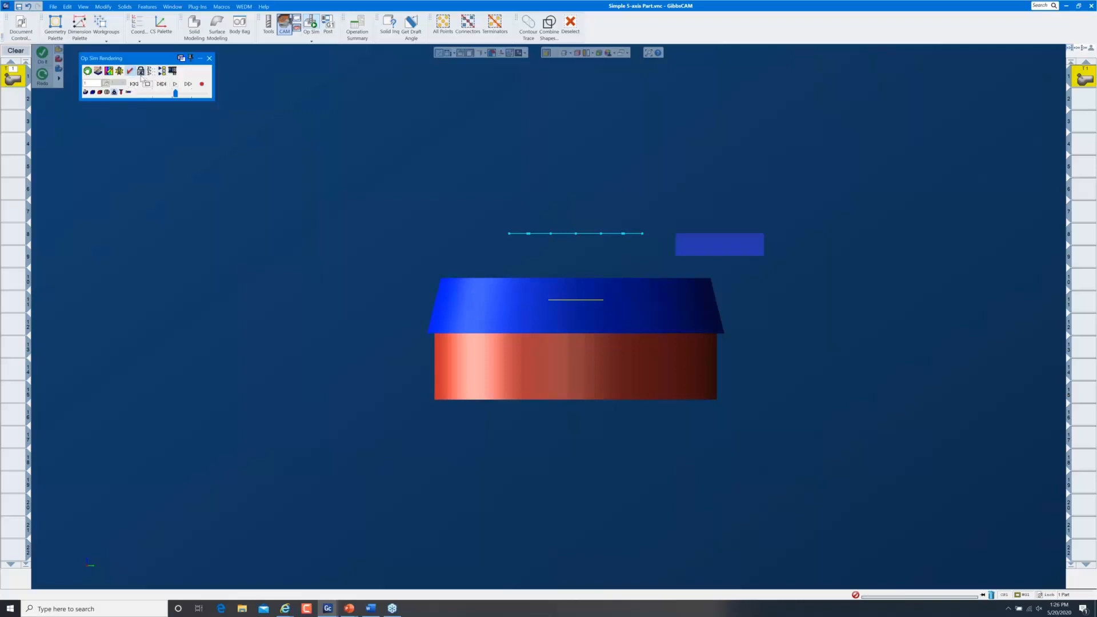
click(140, 71)
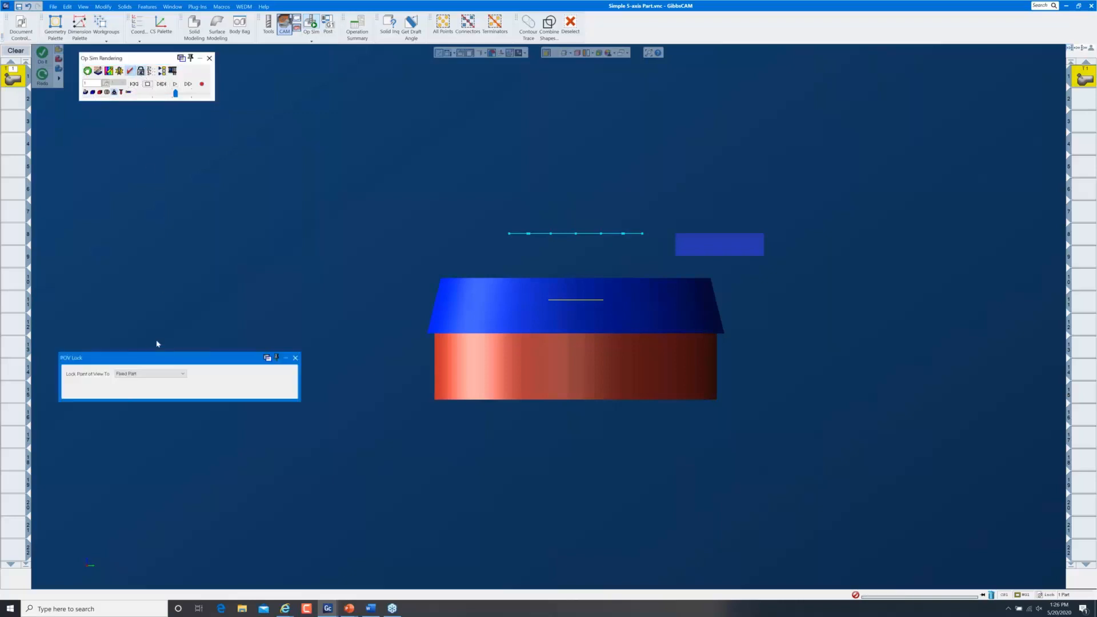
click(296, 358)
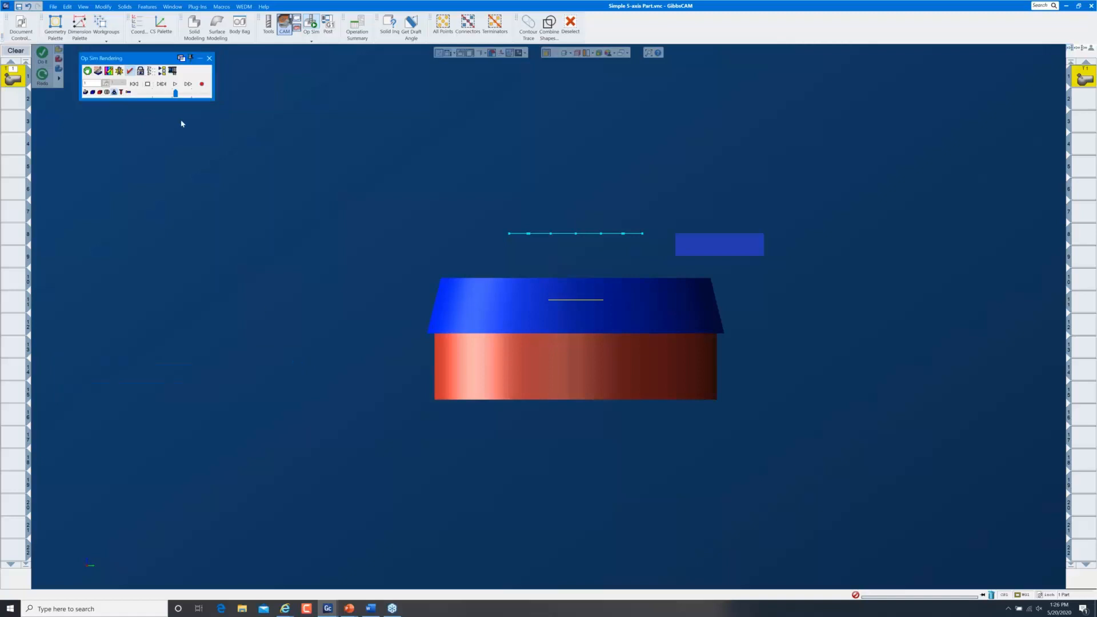
click(174, 84)
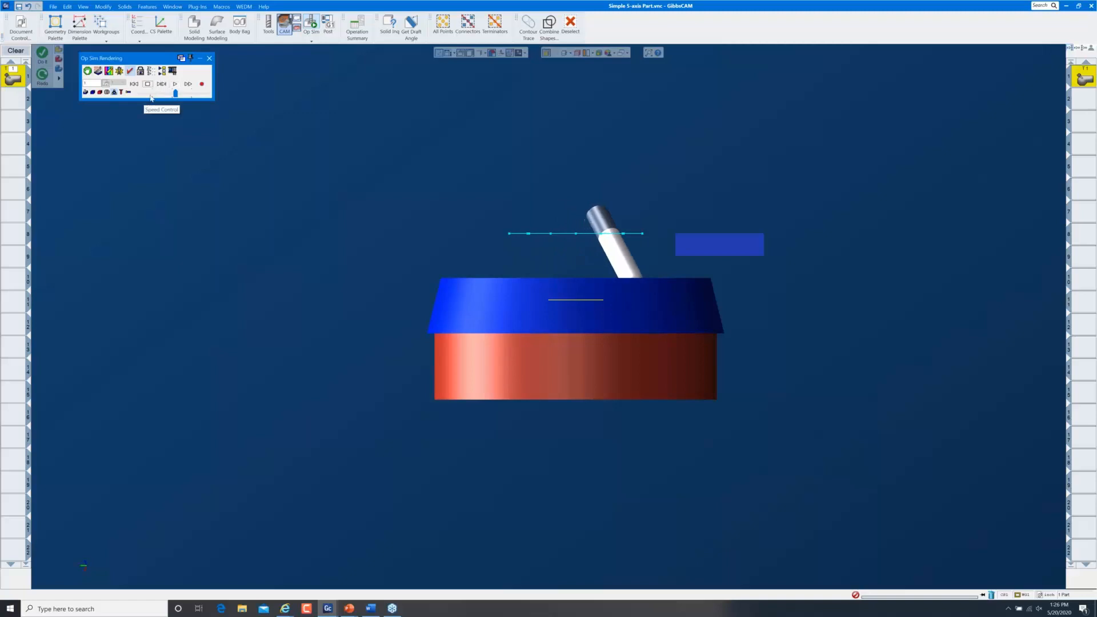
Step: Slow the simulation playback, rewind it to the start, and lock the point of view to Machine
click(151, 96)
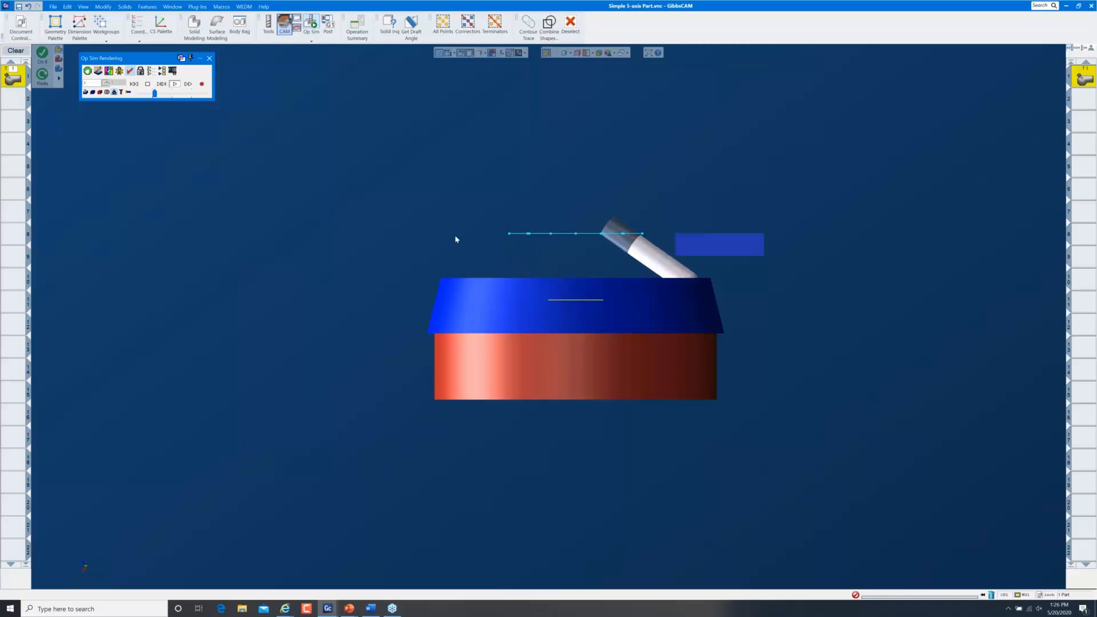
click(136, 85)
click(140, 71)
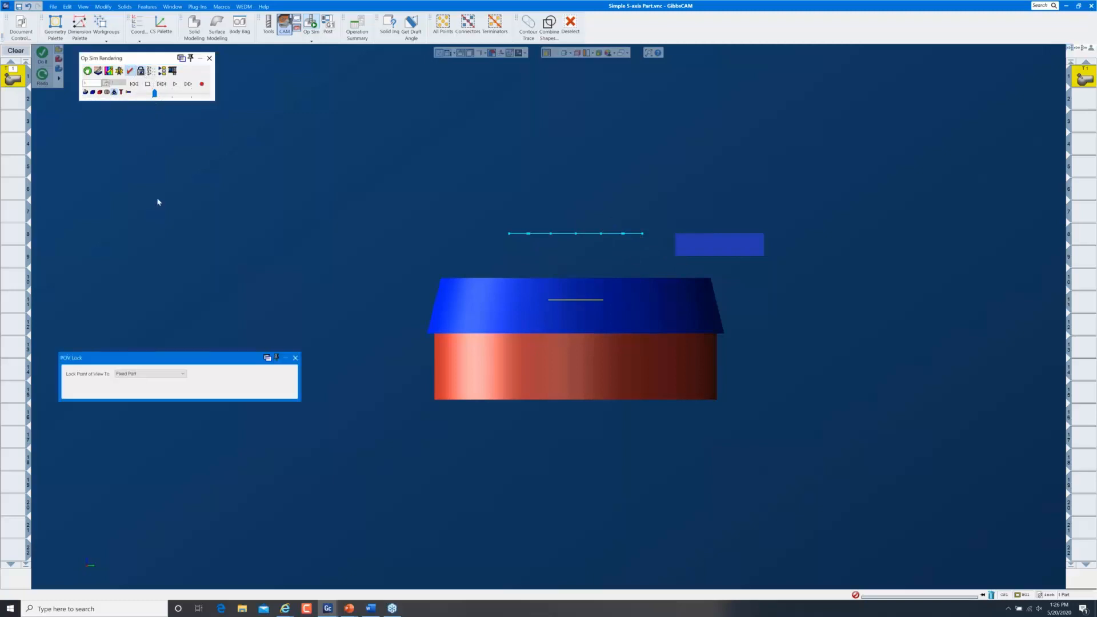
click(140, 374)
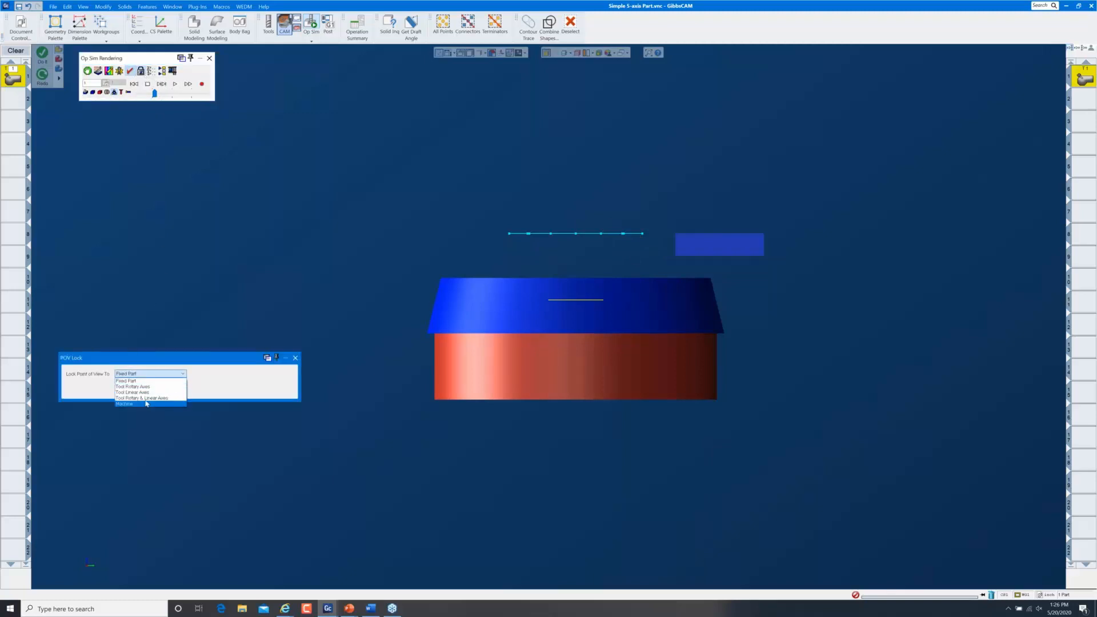
click(146, 402)
click(295, 359)
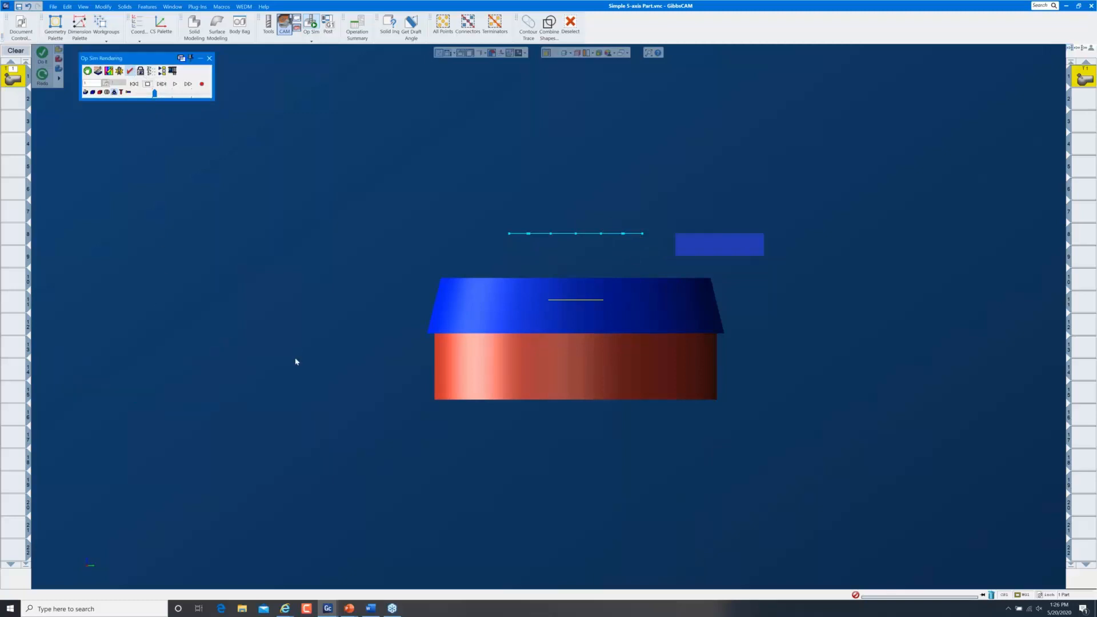
Step: Simulate the gouge-checked toolpath from the home view, varying the playback speed to inspect tool clearance around the bar, and close the simulation
key(ctrl+h)
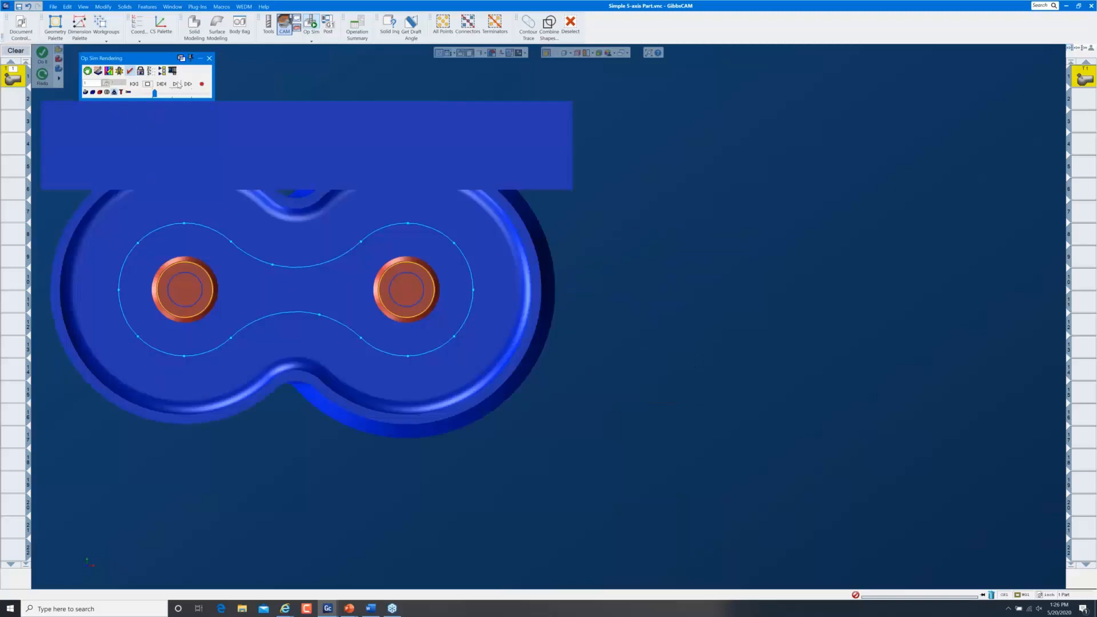
click(177, 84)
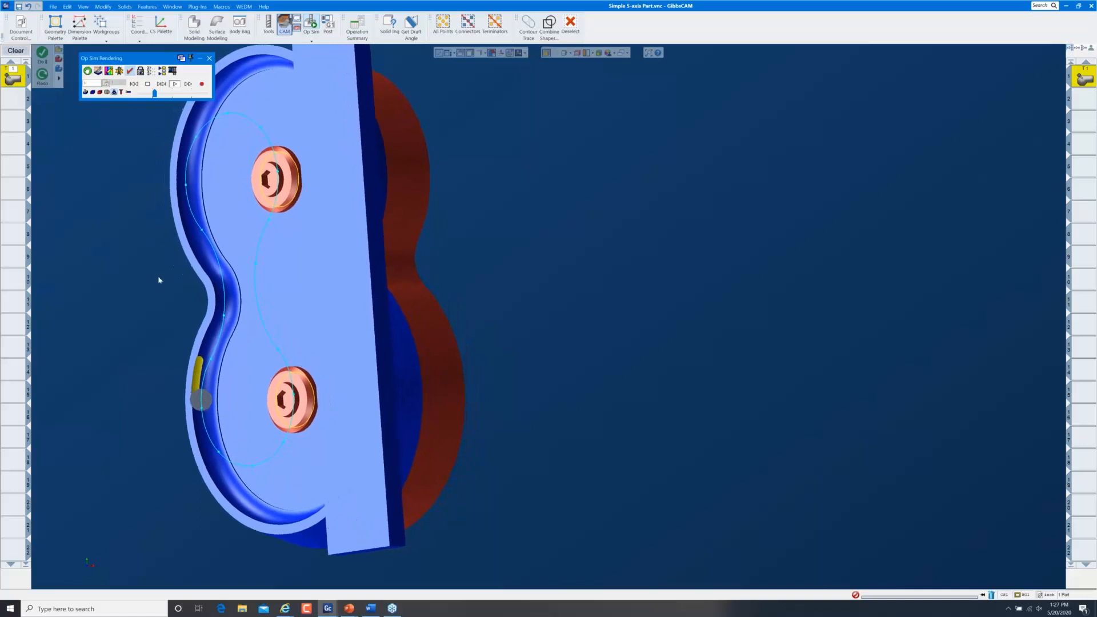
click(162, 97)
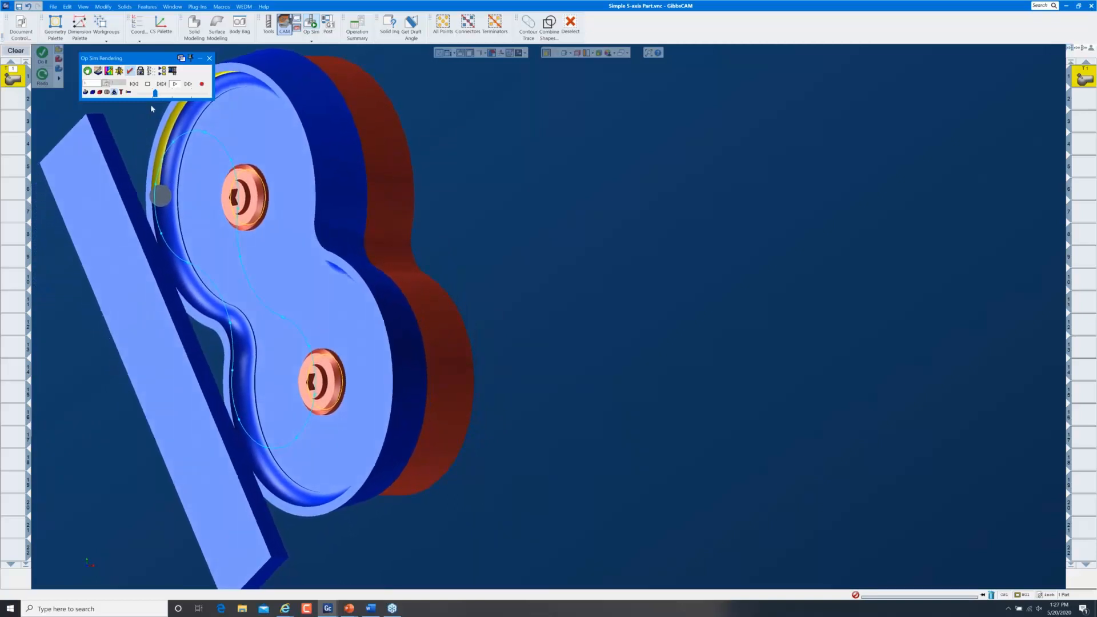
drag(156, 94, 164, 95)
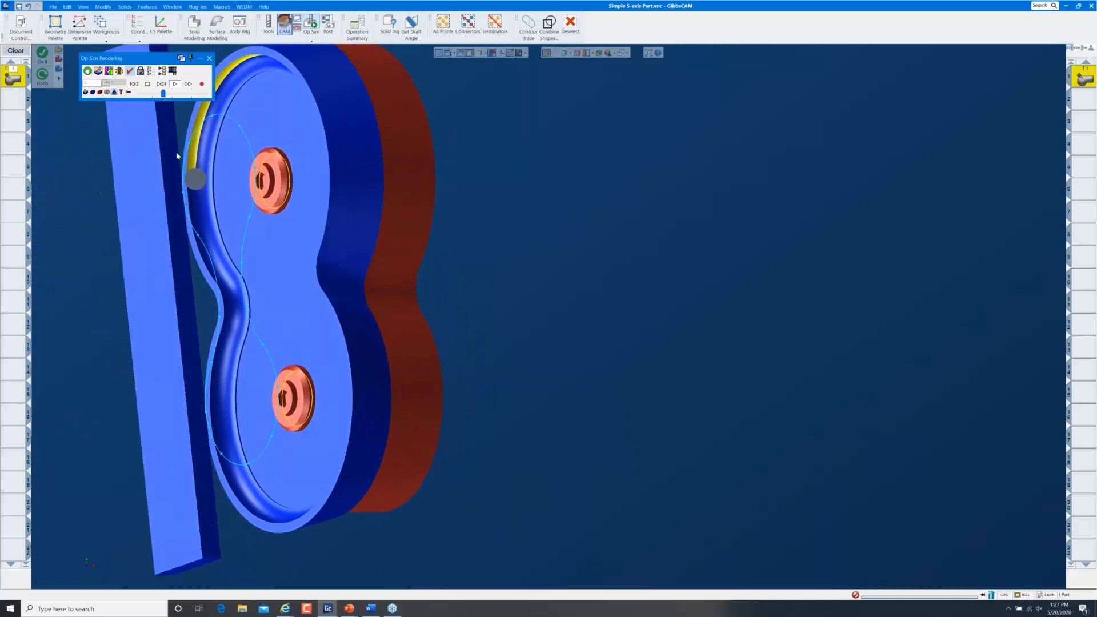
click(146, 95)
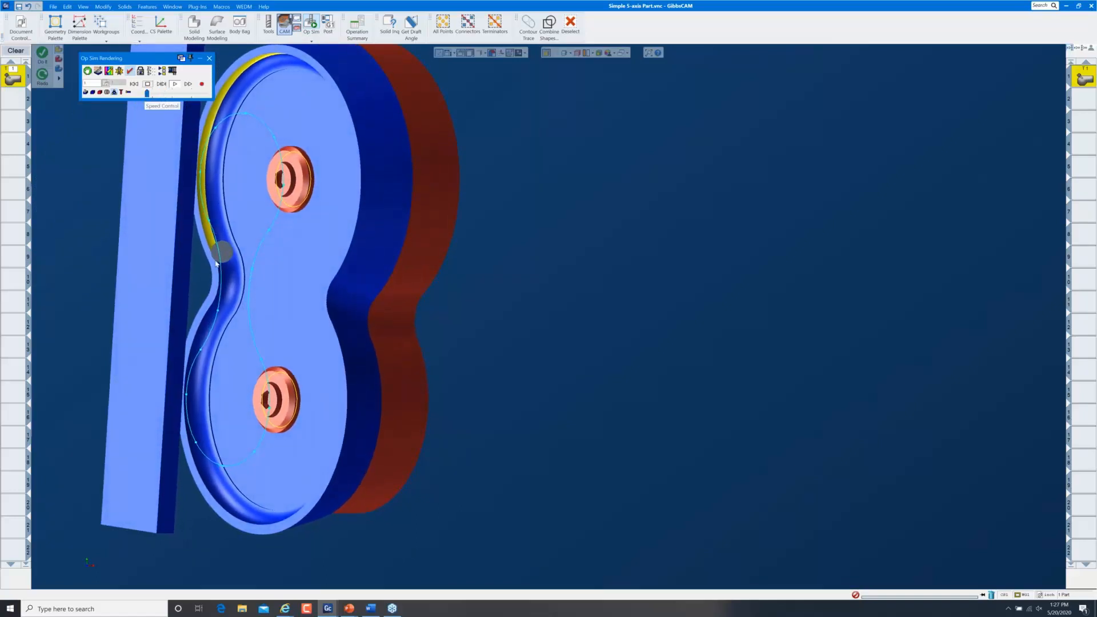
click(166, 94)
click(166, 95)
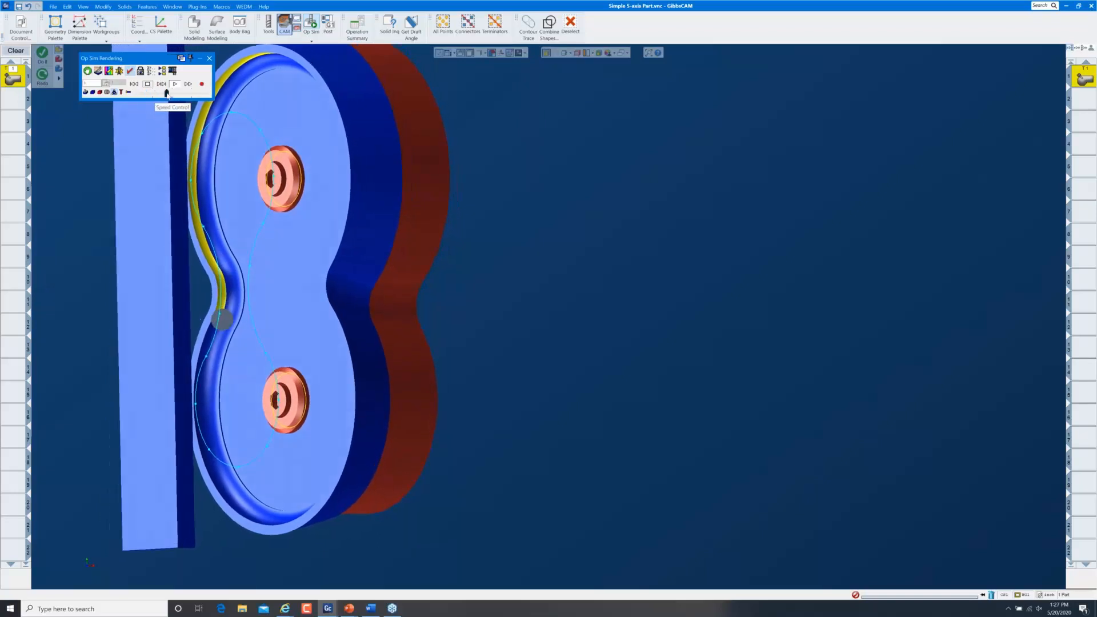
click(145, 94)
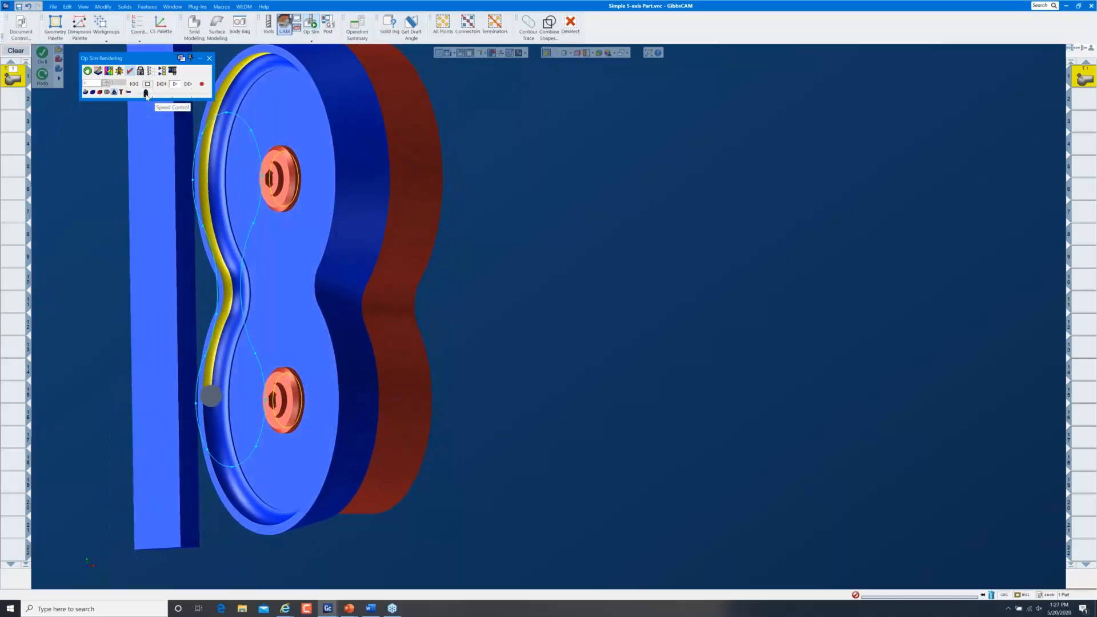
click(163, 94)
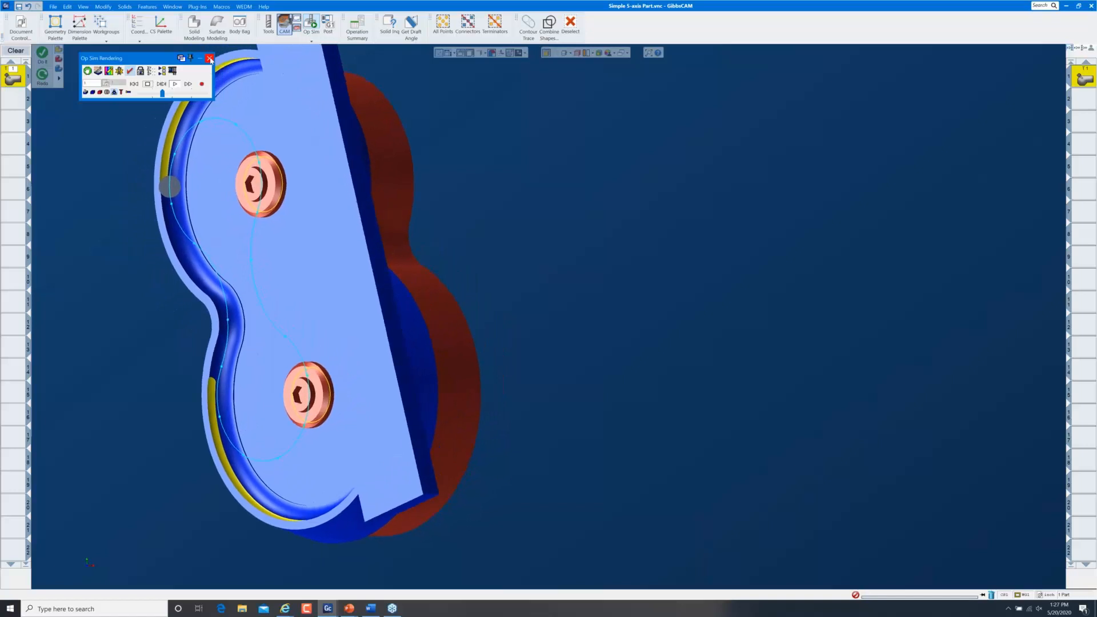
click(209, 58)
Step: Change the body type of the obstructing bar to Part in the isometric view
key(ctrl+i)
key(ctrl+u)
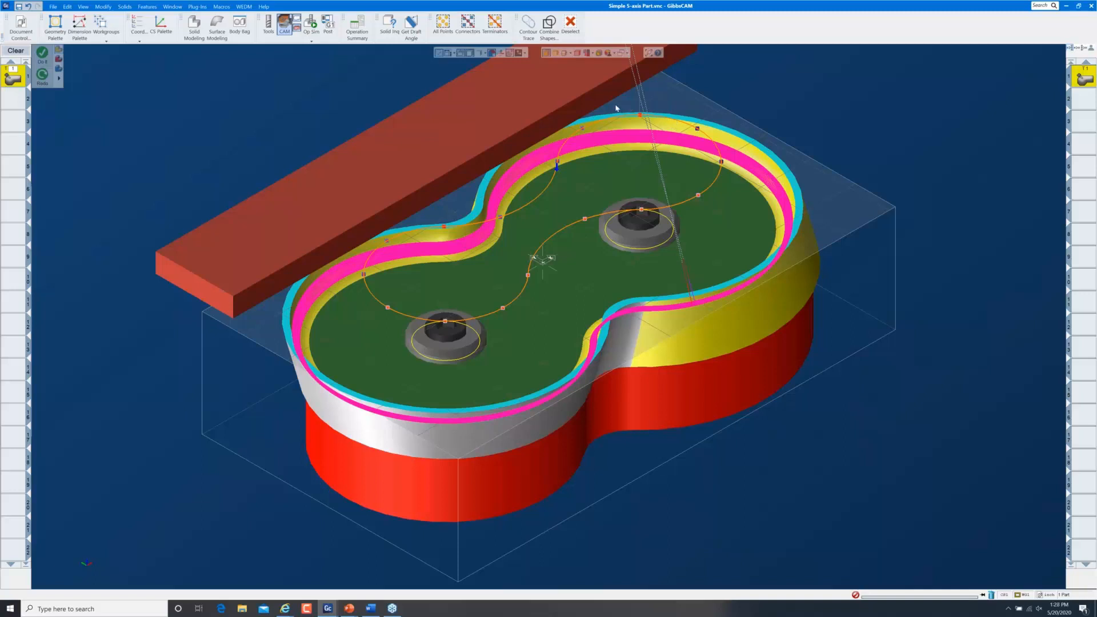
right_click(495, 105)
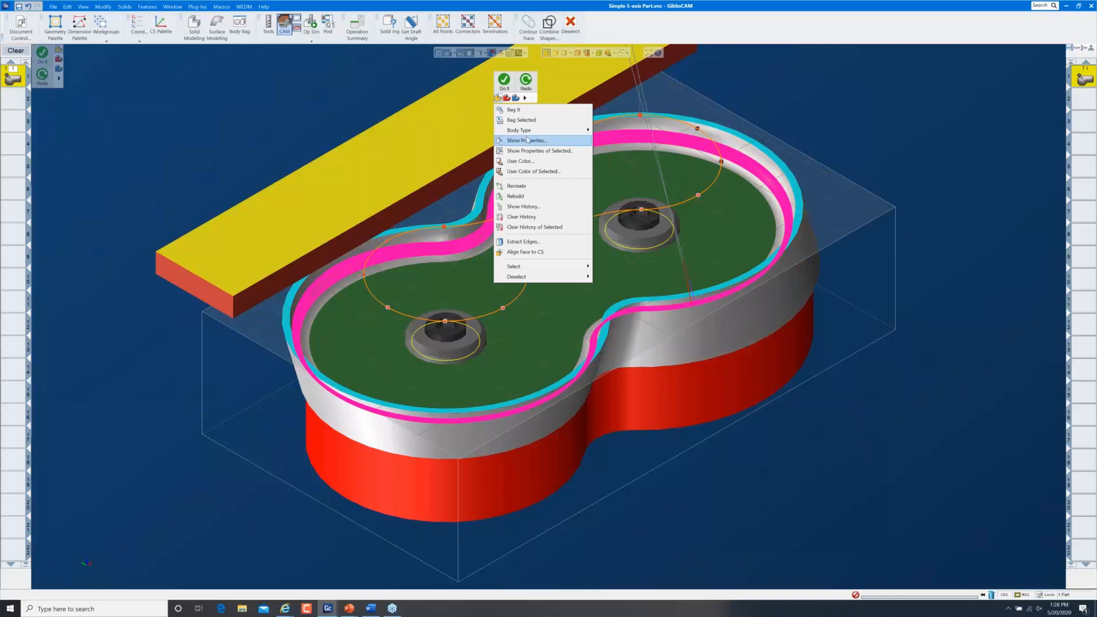
mouse_move(532, 130)
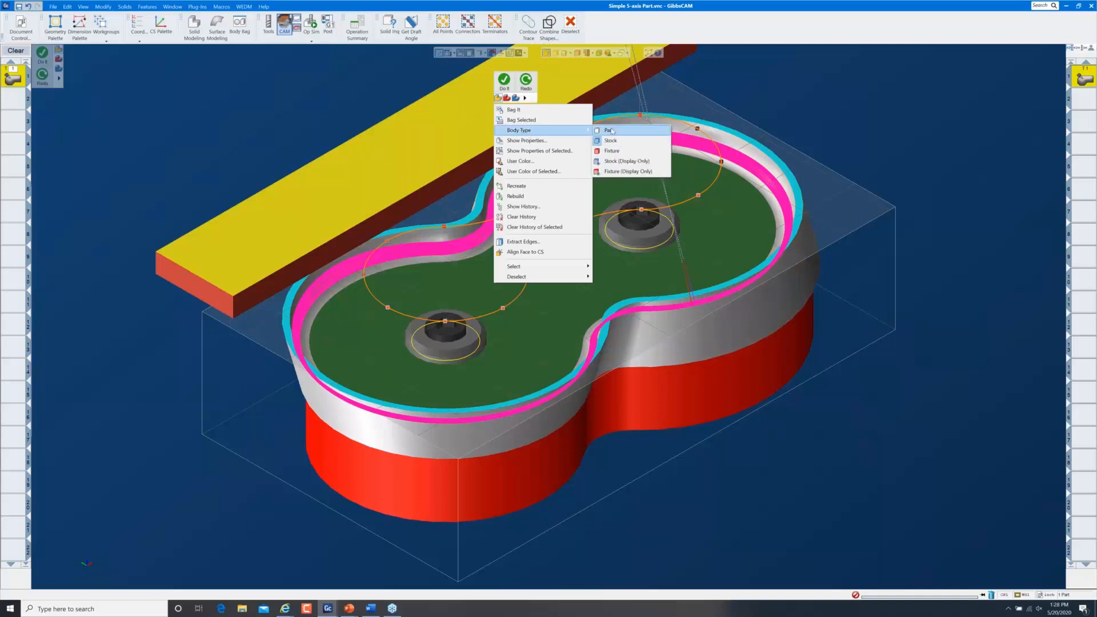
click(610, 131)
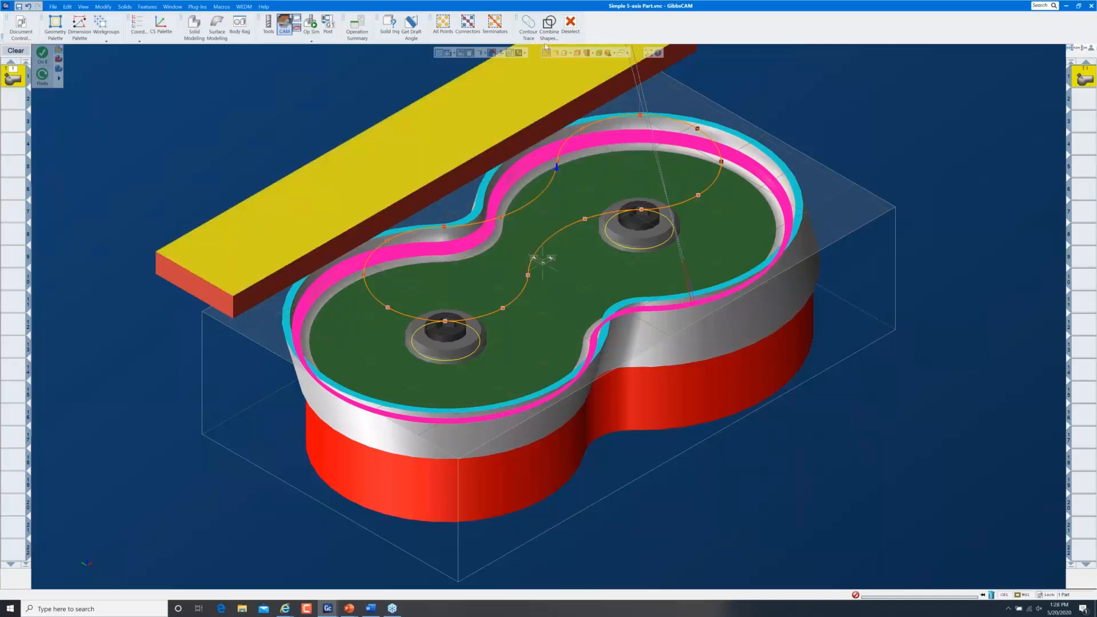
Step: Deselect all geometry and put the bar away in the body bag
click(571, 23)
double_click(480, 101)
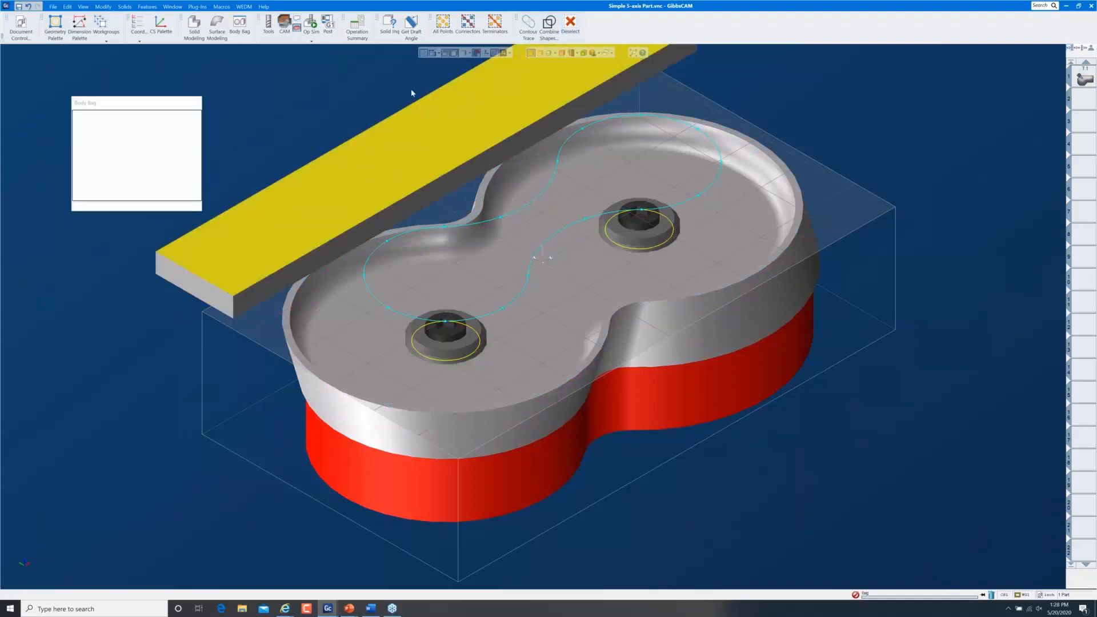
click(347, 100)
click(199, 104)
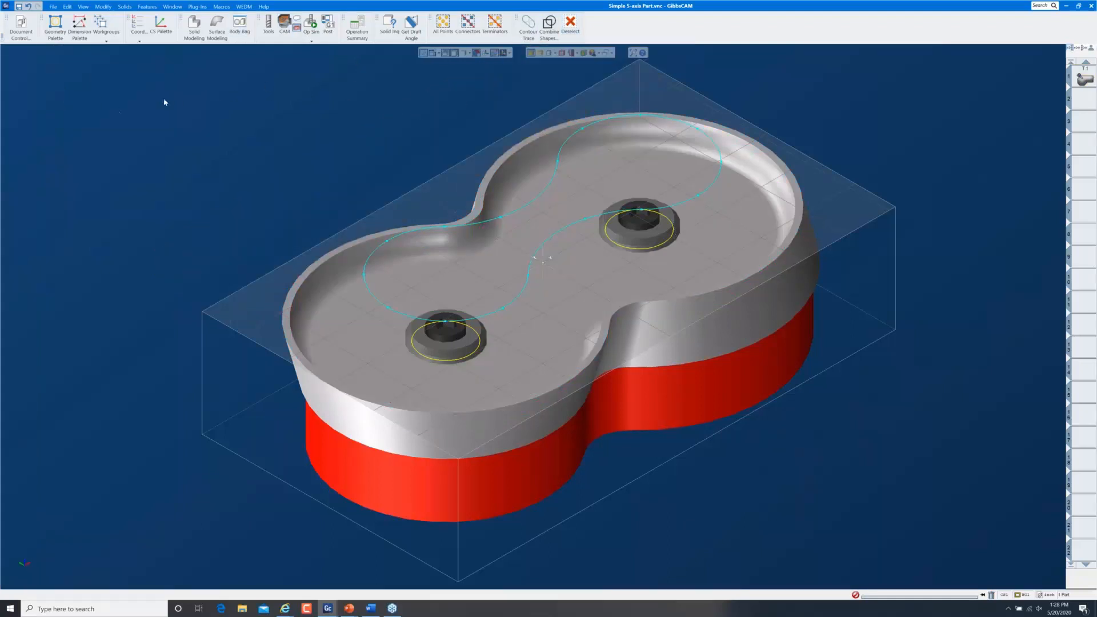
Step: Clear the existing process in CAM mode and add a new 5-Axis process
click(285, 24)
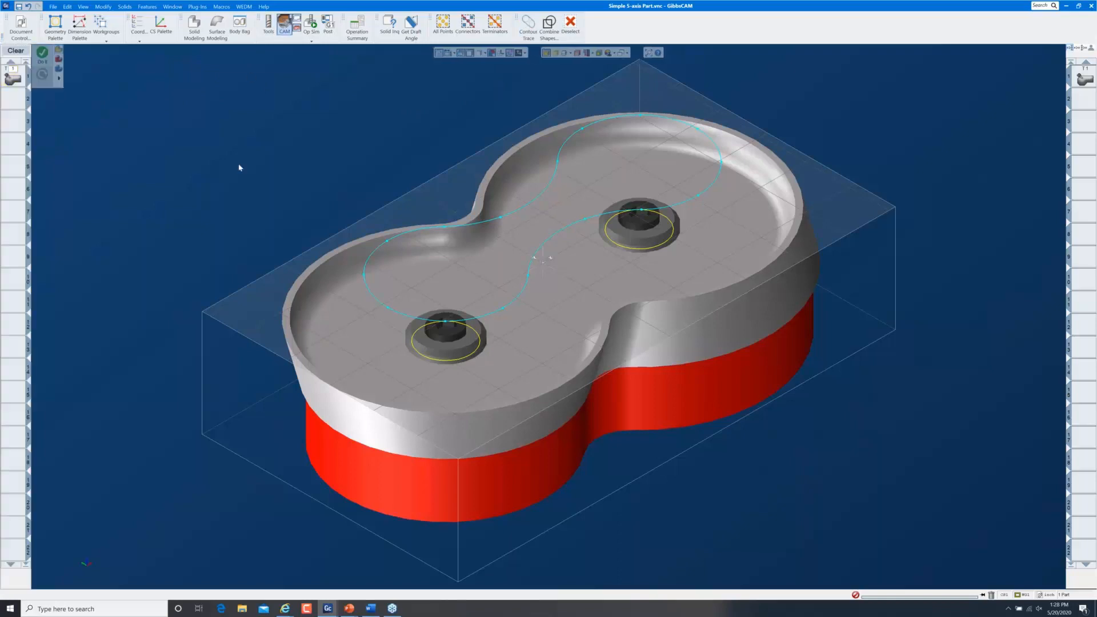
click(15, 50)
double_click(11, 73)
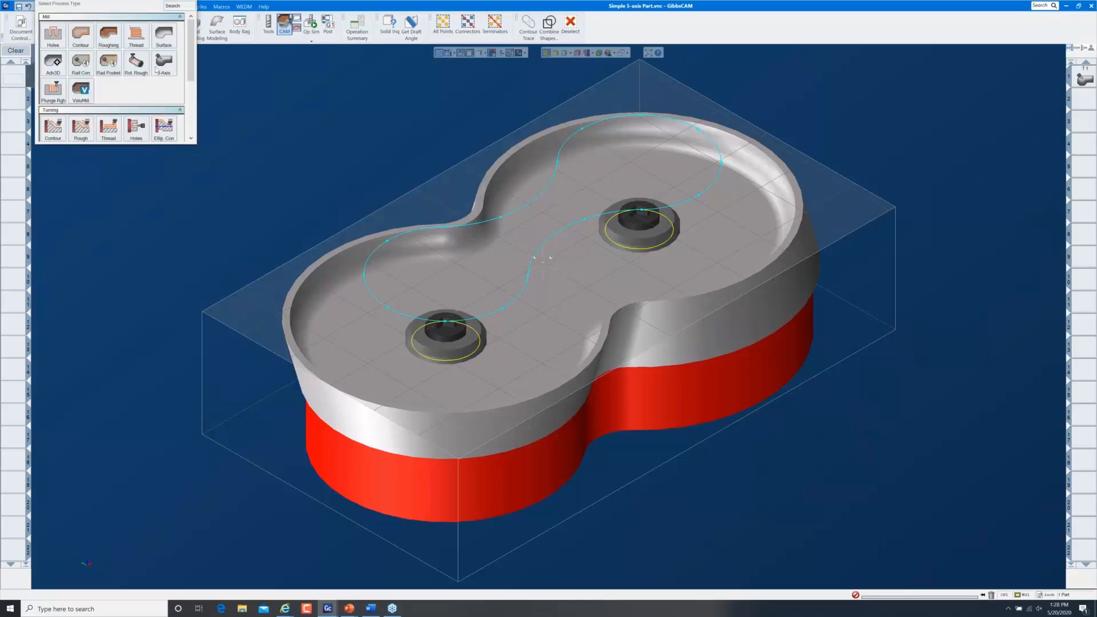
click(169, 76)
Step: Define milling tool 2 as a straight-shank end mill with 0.5 inch diameter, 2.5 inch length, 1.75 inch flute length and a corner radius
click(72, 44)
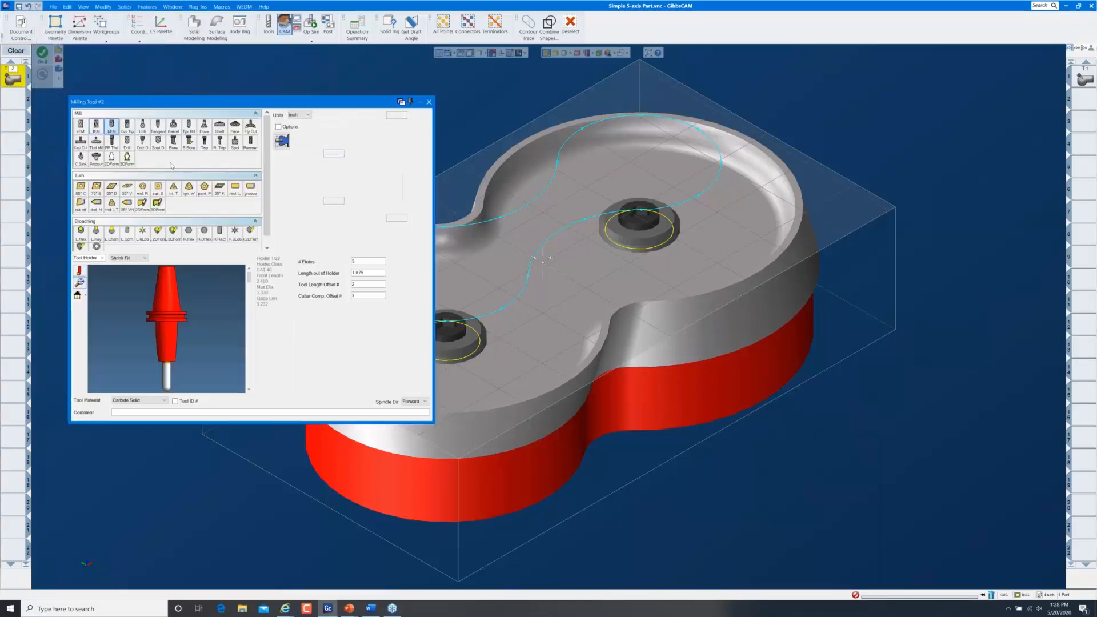
double_click(329, 200)
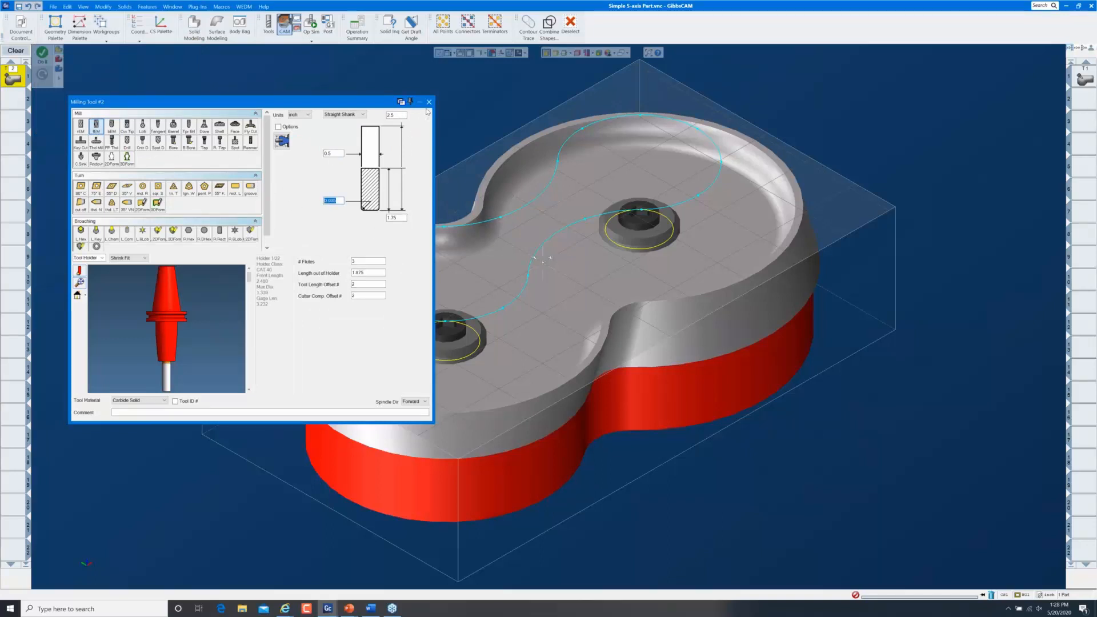
click(429, 102)
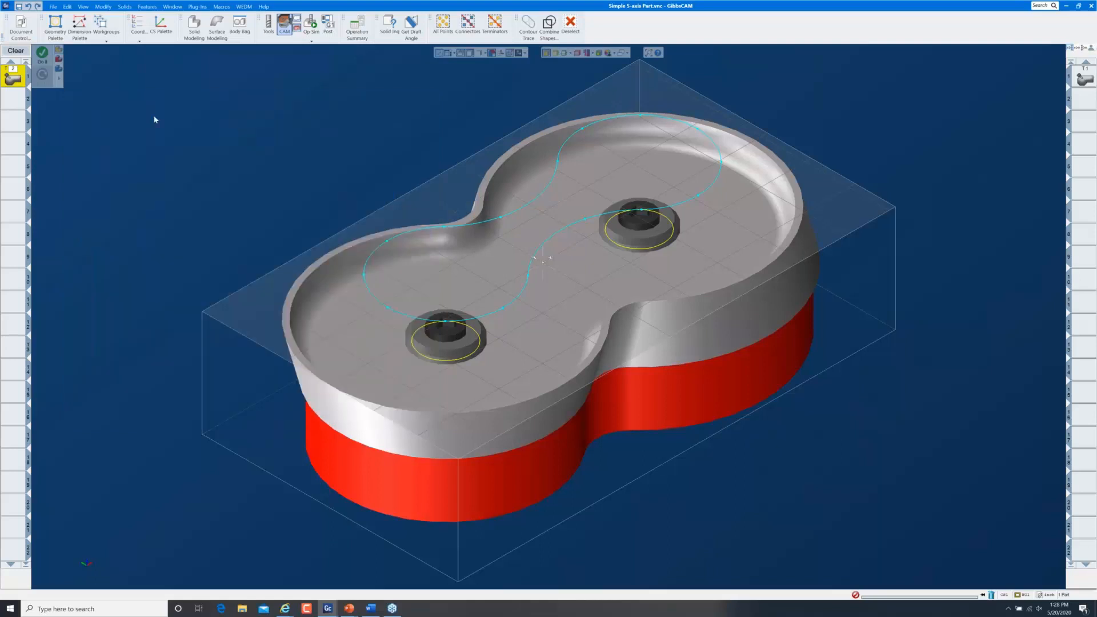
Step: Restore the default 5-axis process parameters and base the toolpath calculation on Swarf machining
double_click(17, 78)
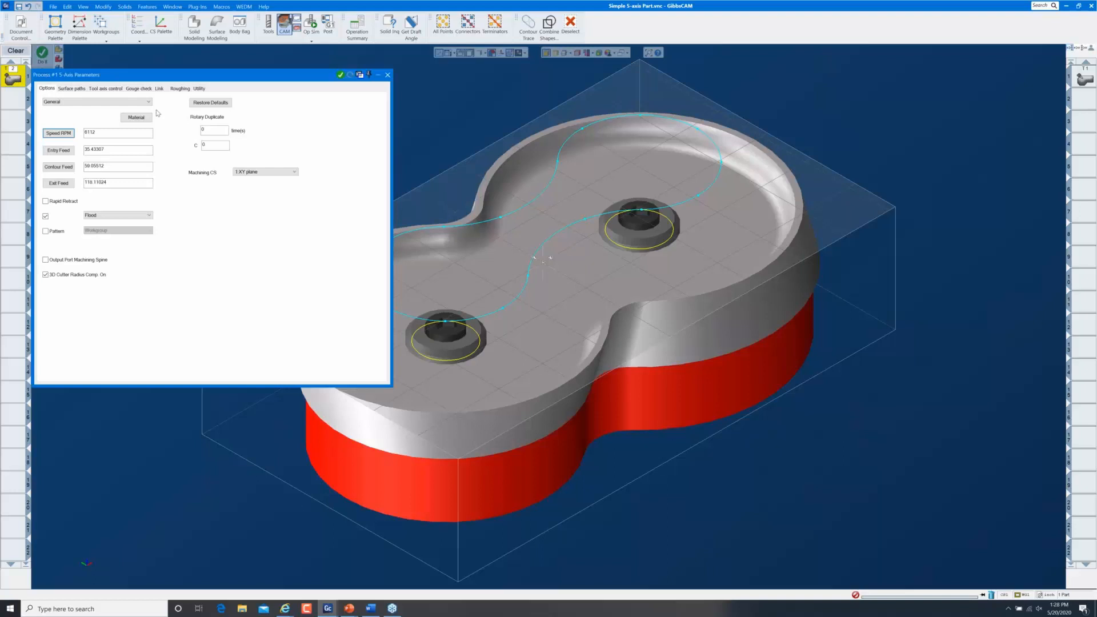
click(211, 103)
click(72, 89)
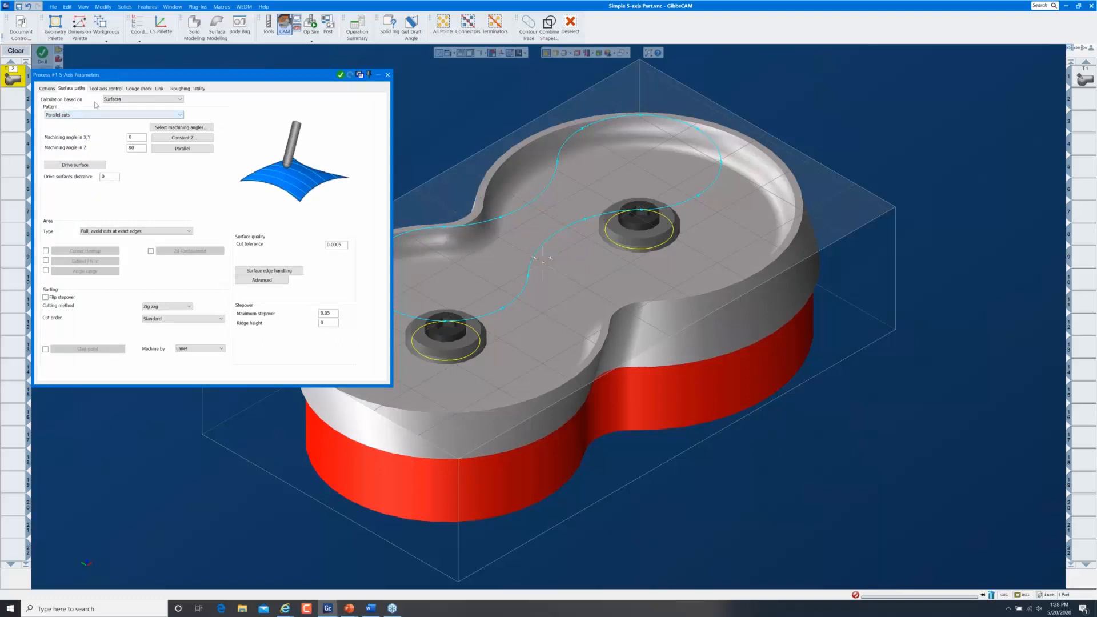
click(123, 100)
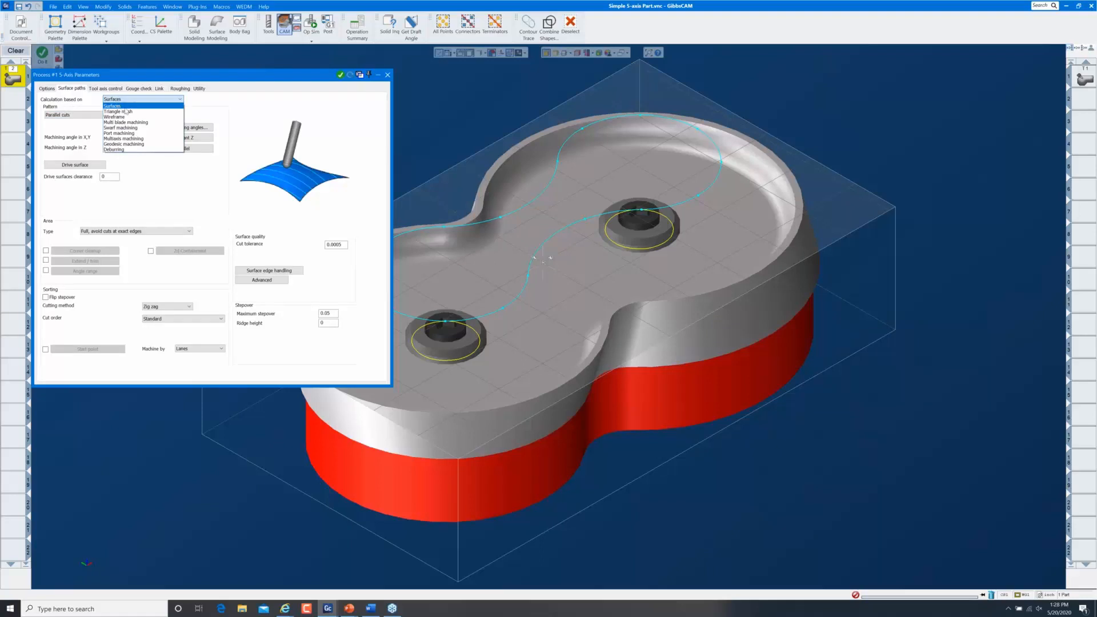
click(135, 128)
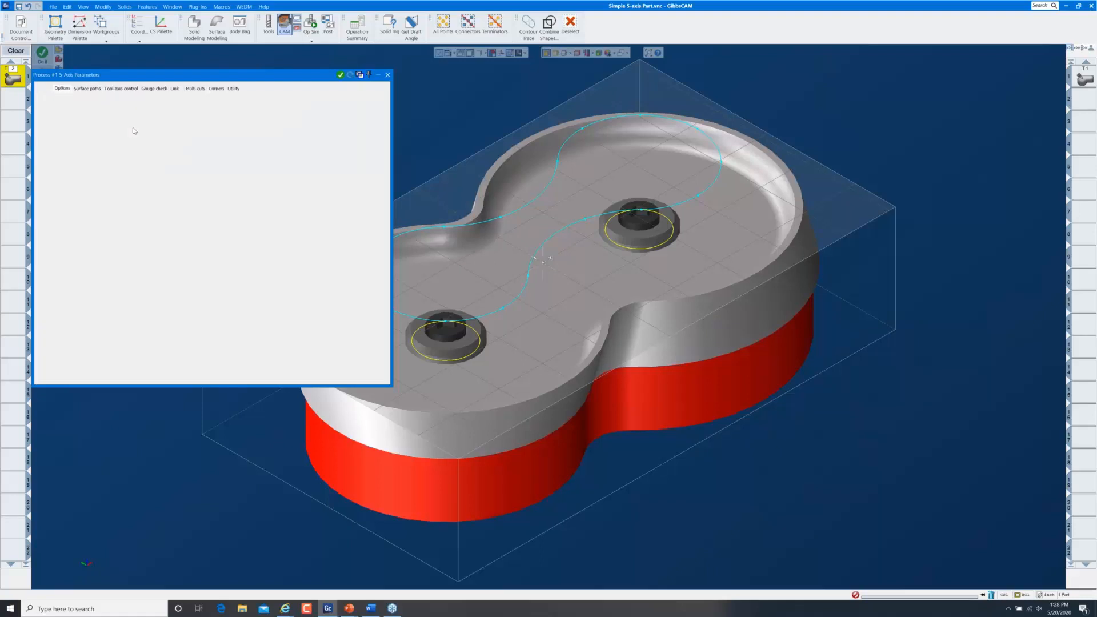
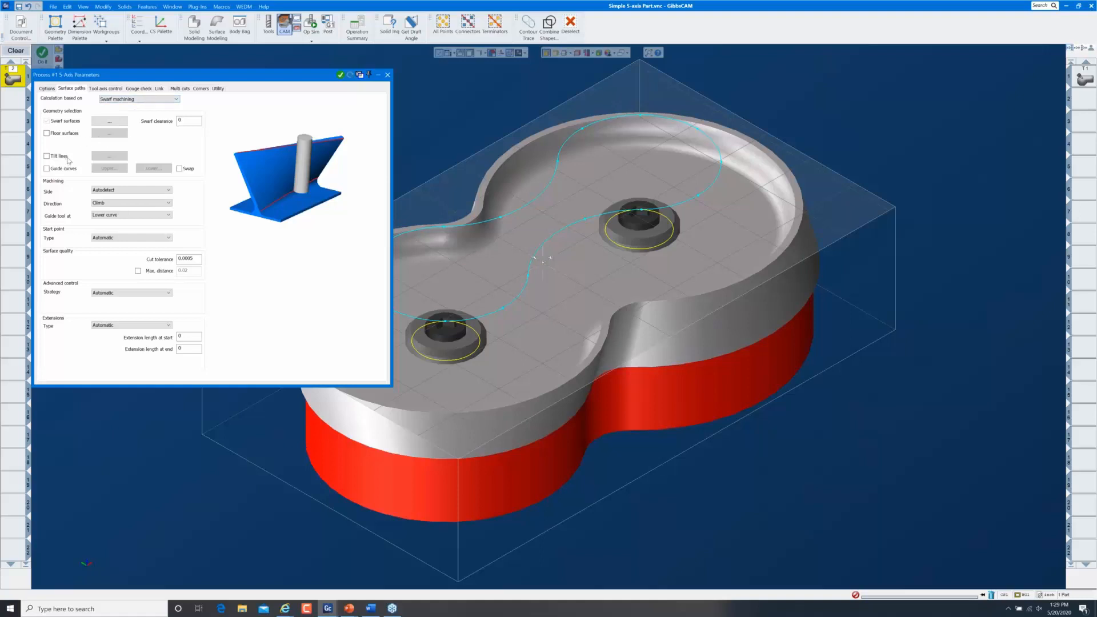
Step: Set the swarf clearance to 0.02 and assign the tangent faces of the outer tapered wall as swarf surfaces
click(183, 122)
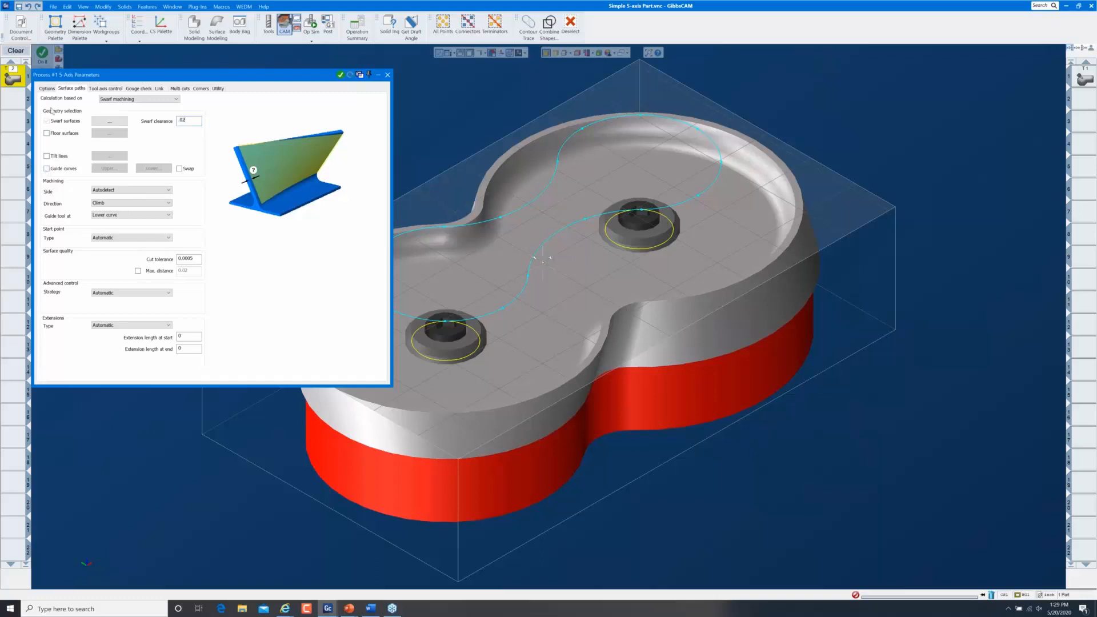
click(112, 126)
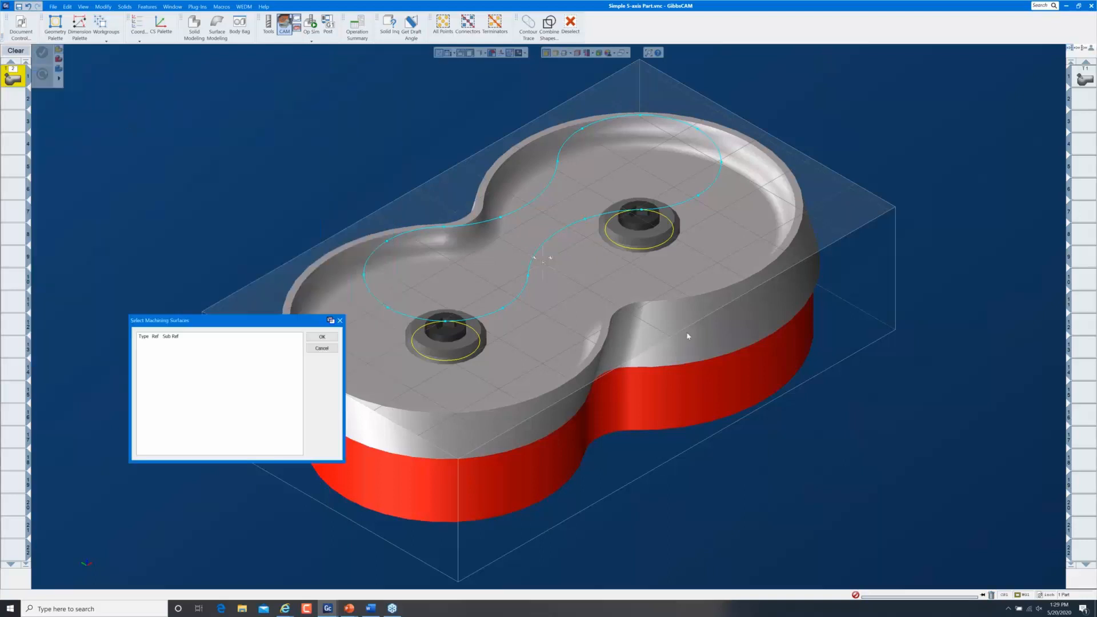
right_click(736, 503)
mouse_move(739, 498)
click(816, 497)
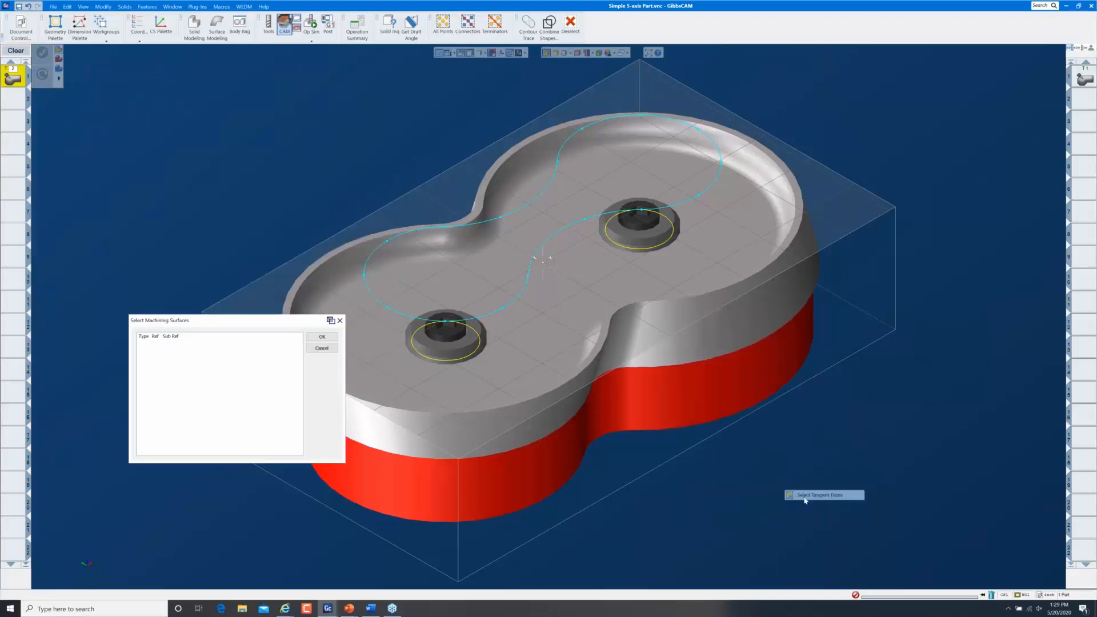
click(322, 337)
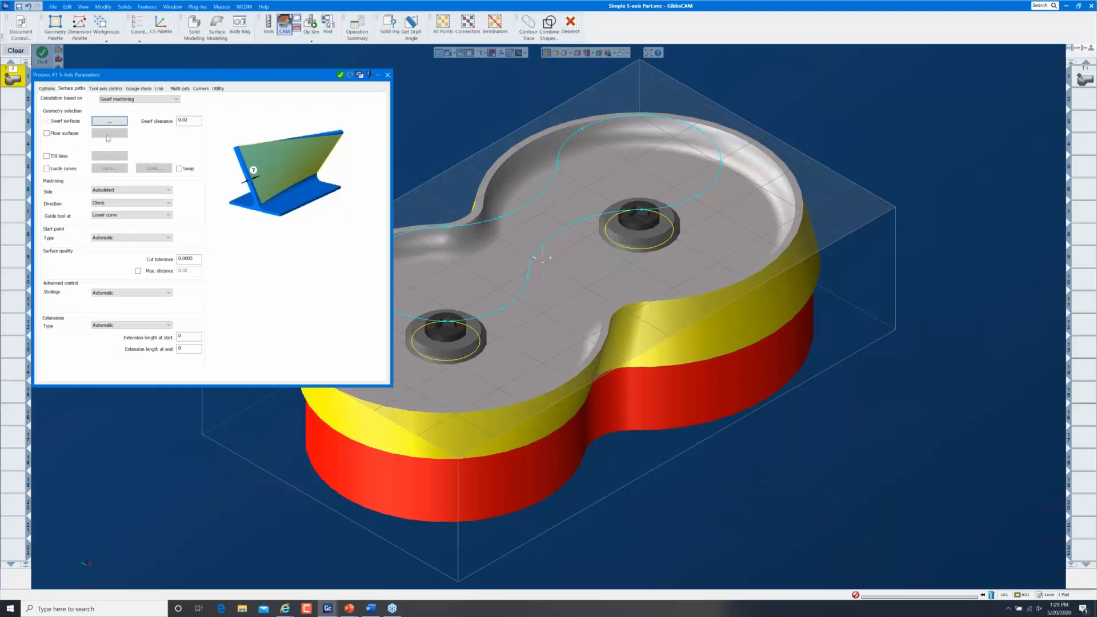
Step: Enable guide curves for the swarf process and assign the tapered wall's top outer edge loop as the upper curve
click(47, 169)
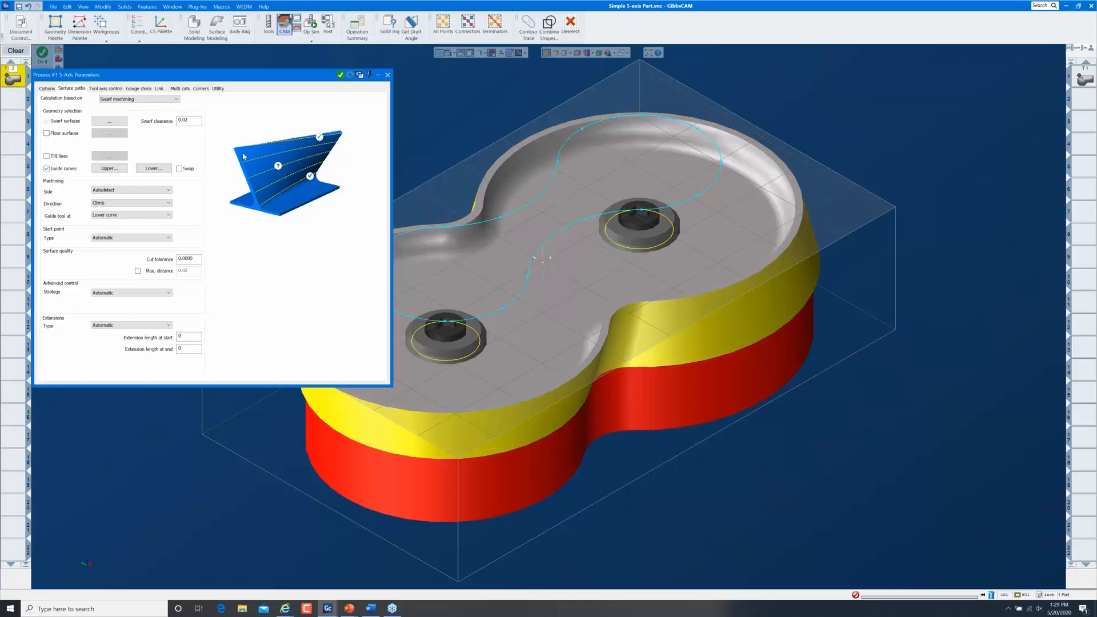
click(547, 54)
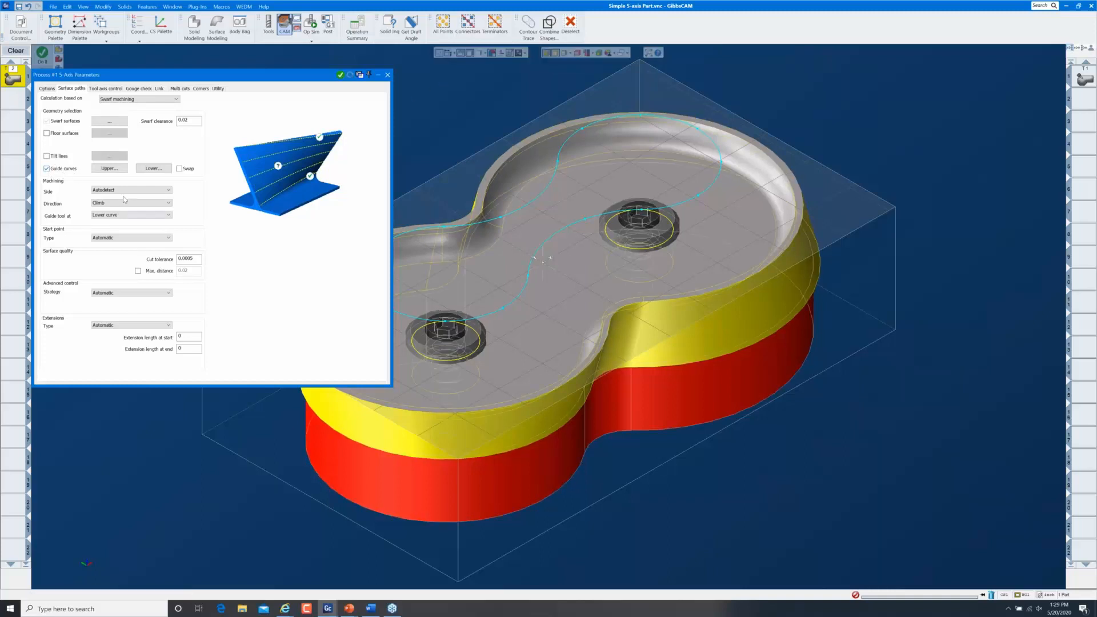
click(110, 168)
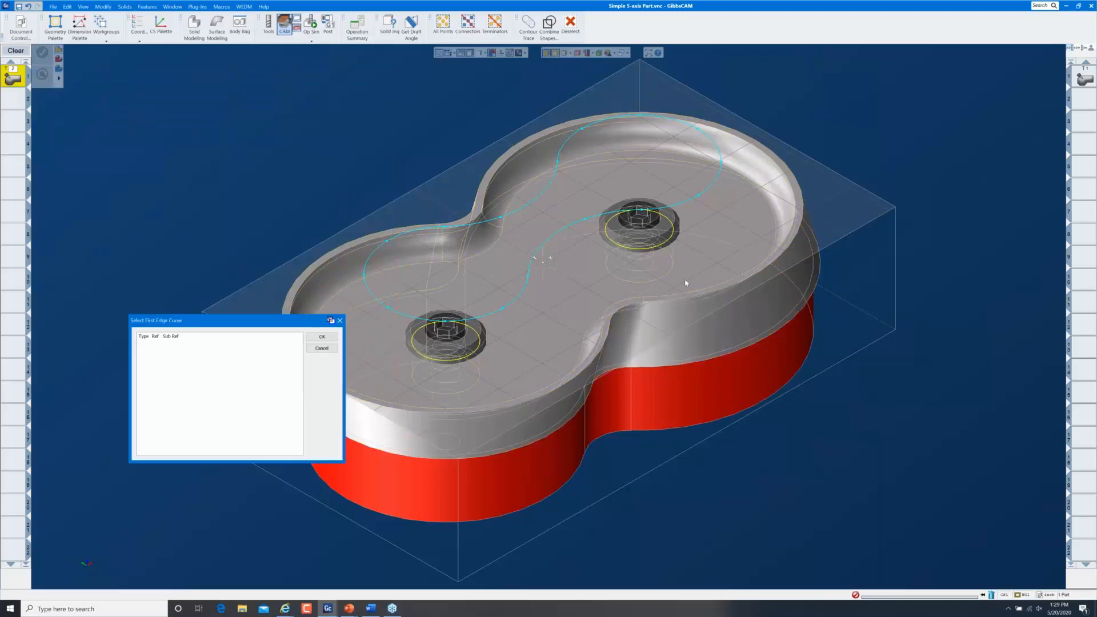
scroll(688, 303, up, 10)
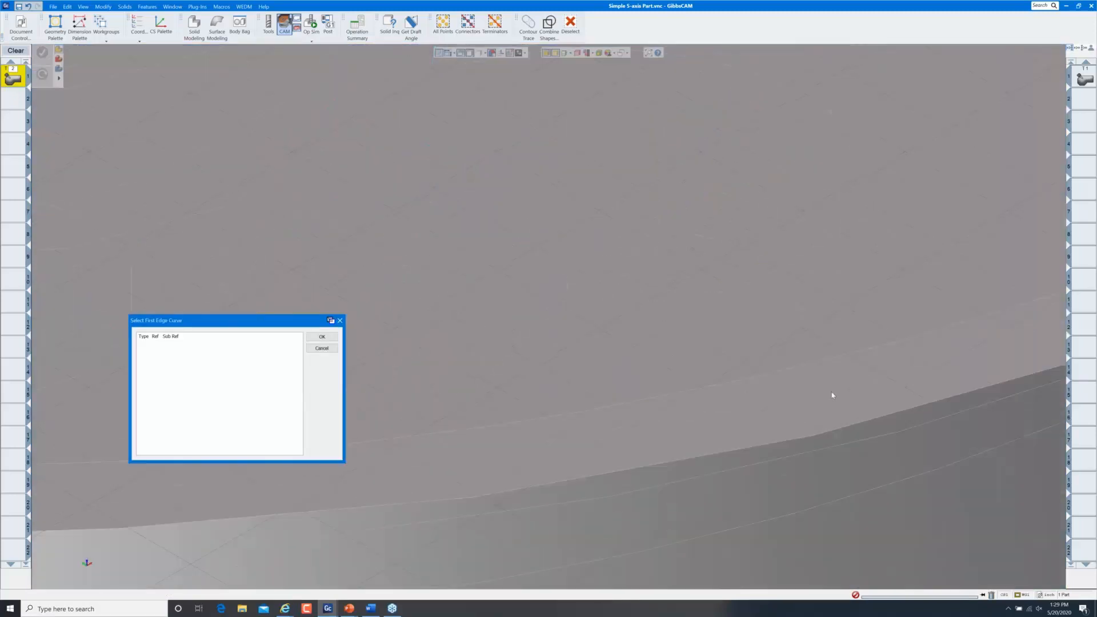
scroll(552, 375, down, 2)
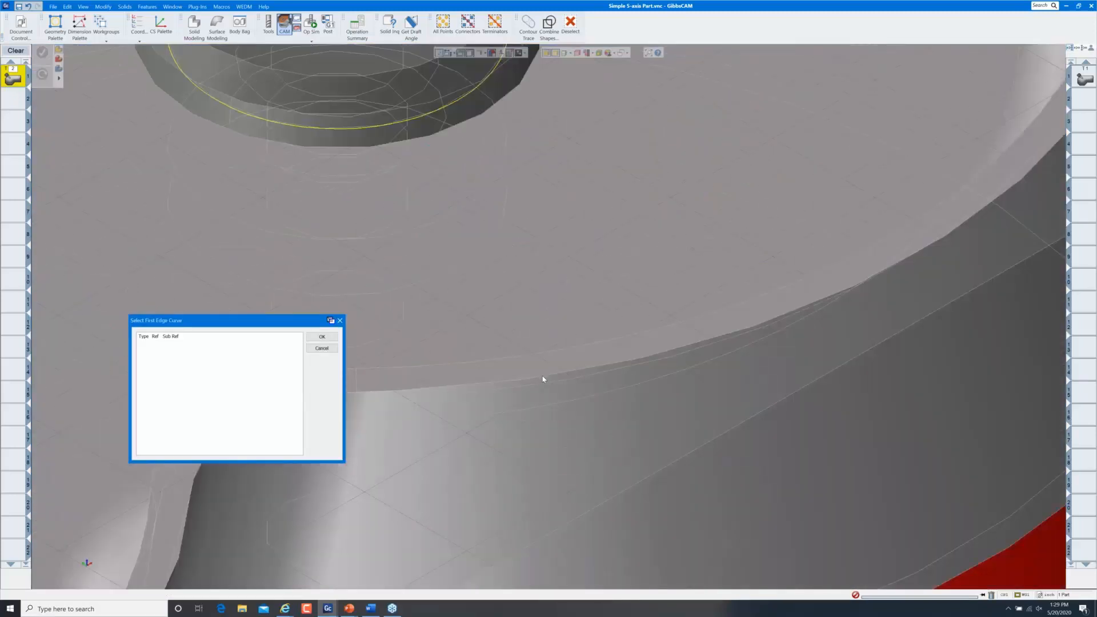
click(543, 379)
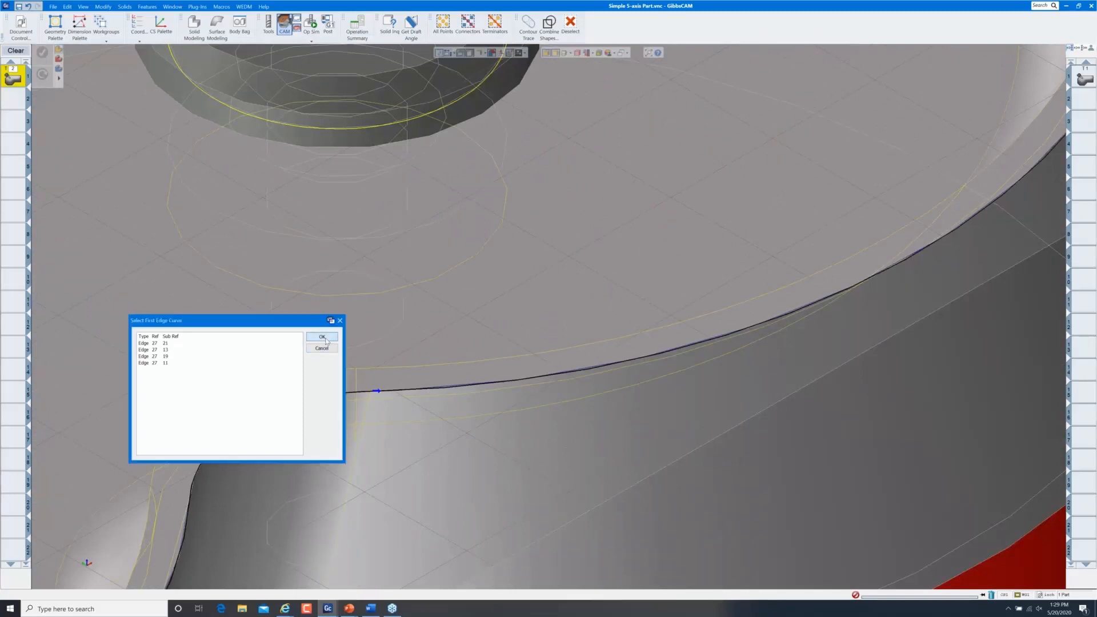
click(322, 337)
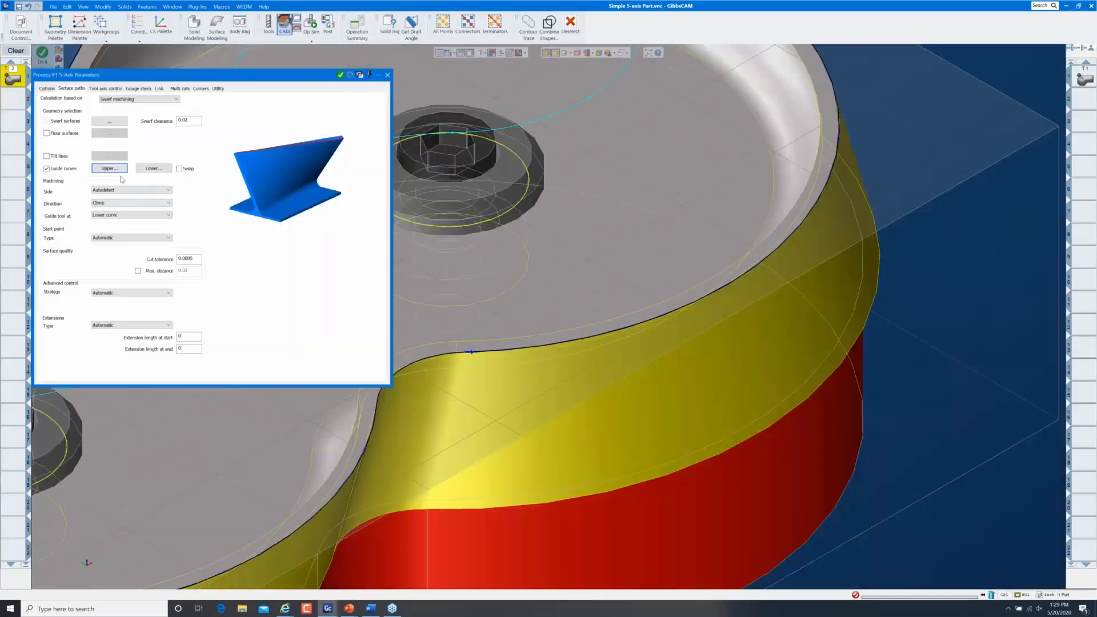
Step: Assign the tapered wall's bottom edge loop, where it meets the red wall, as the lower guide curve
click(153, 168)
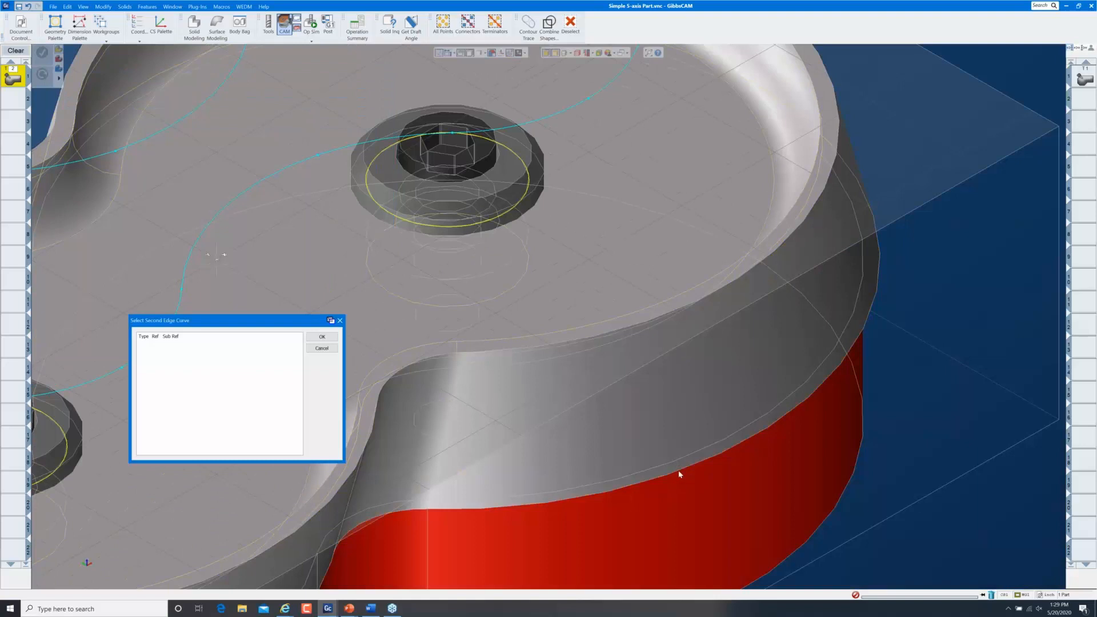
click(679, 474)
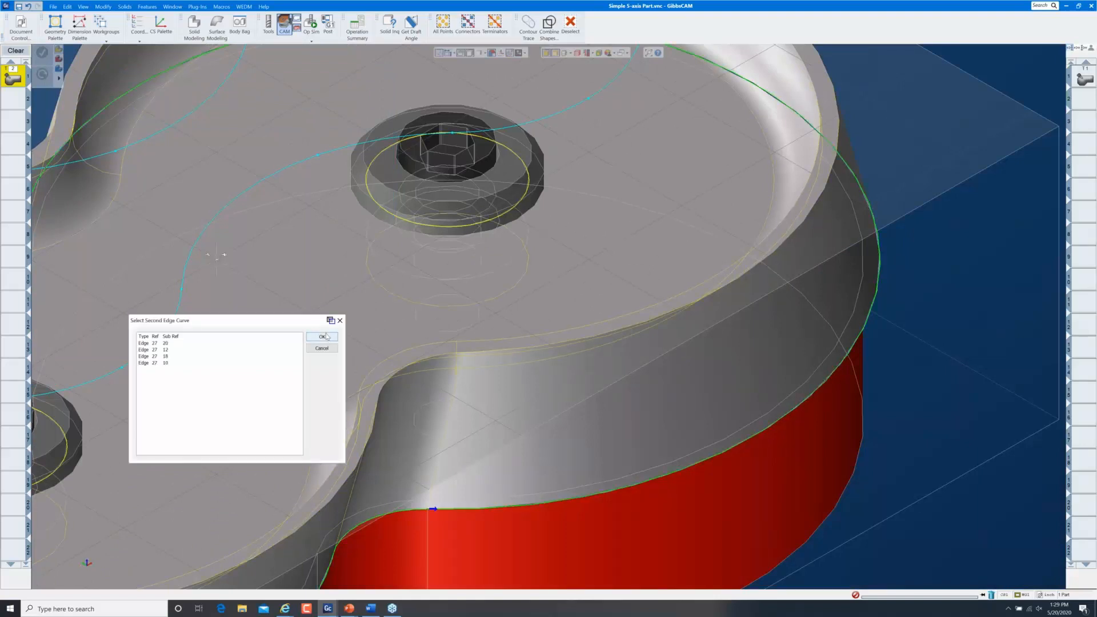
click(321, 337)
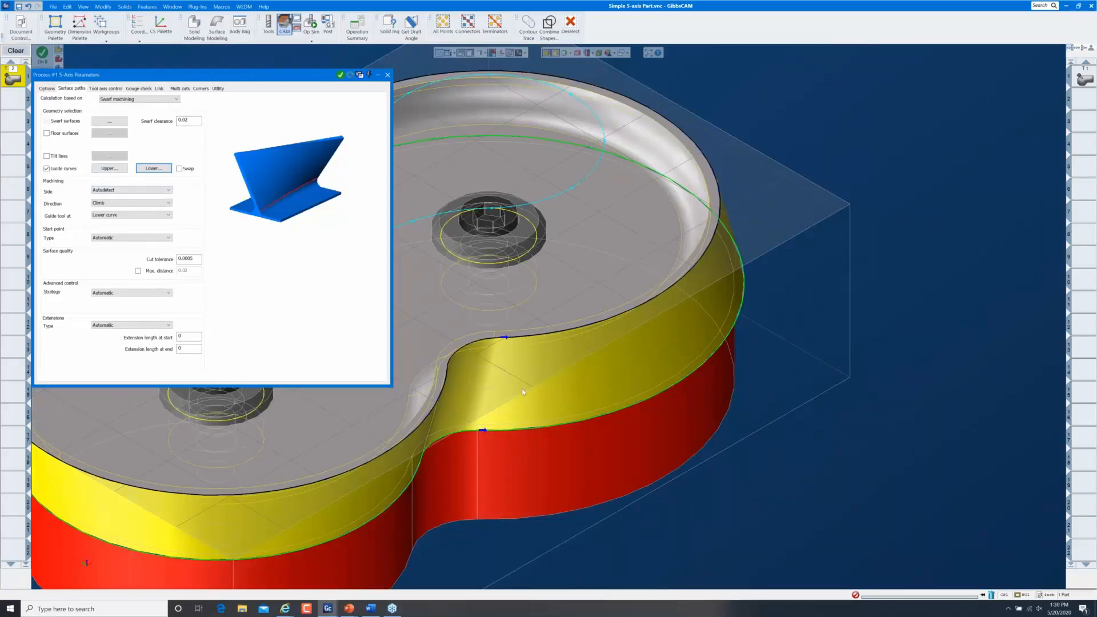
Step: Set the swarf process to 2 depth slices with a constant tool shift of -0.03 for each slice
click(183, 88)
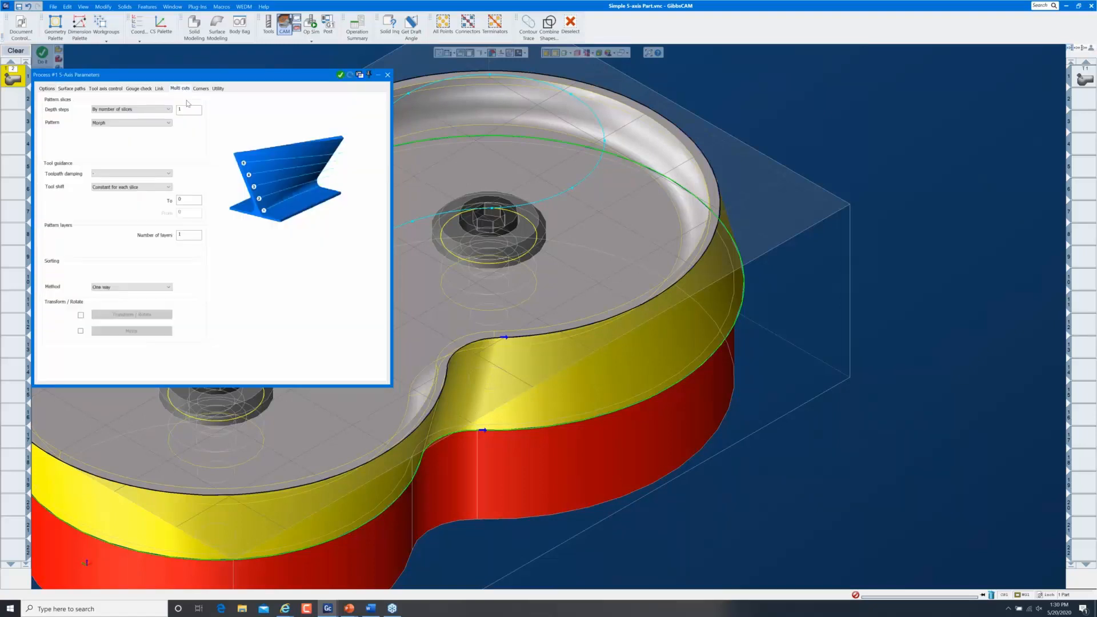
double_click(186, 110)
text(2)
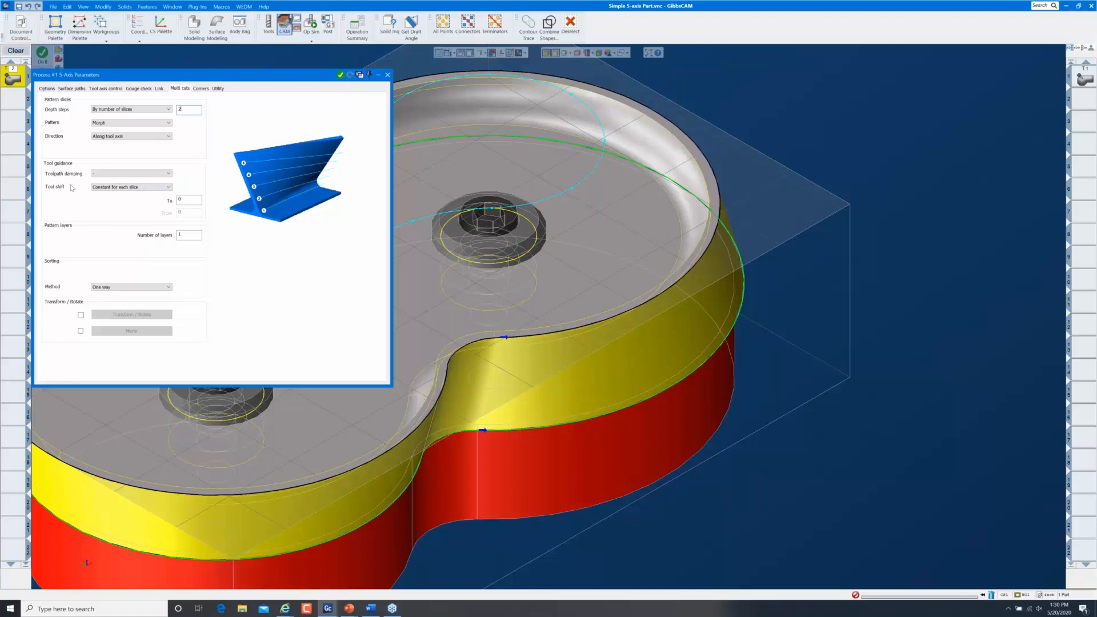
click(187, 199)
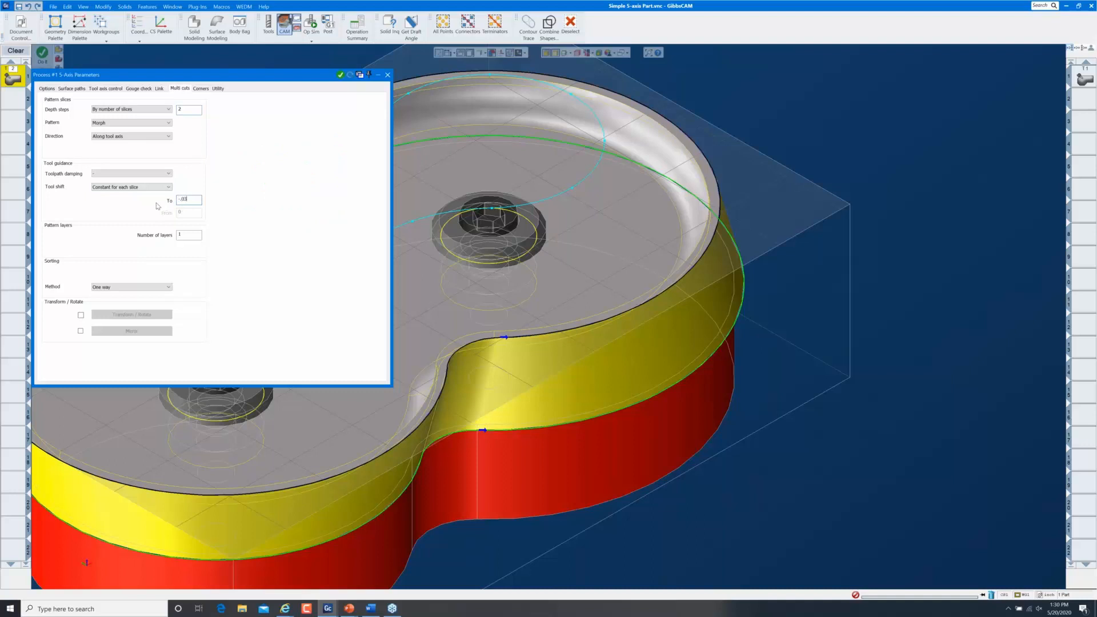
click(387, 76)
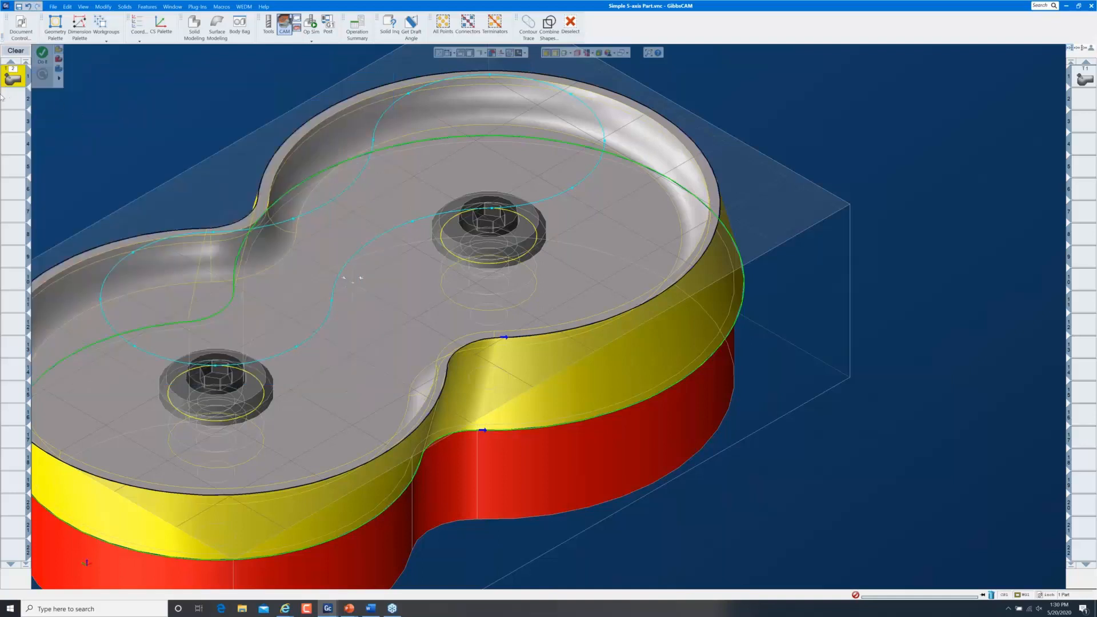
Step: Add a second 5-Axis process with tool 2, with swarf clearance 0 and a single depth slice
click(14, 103)
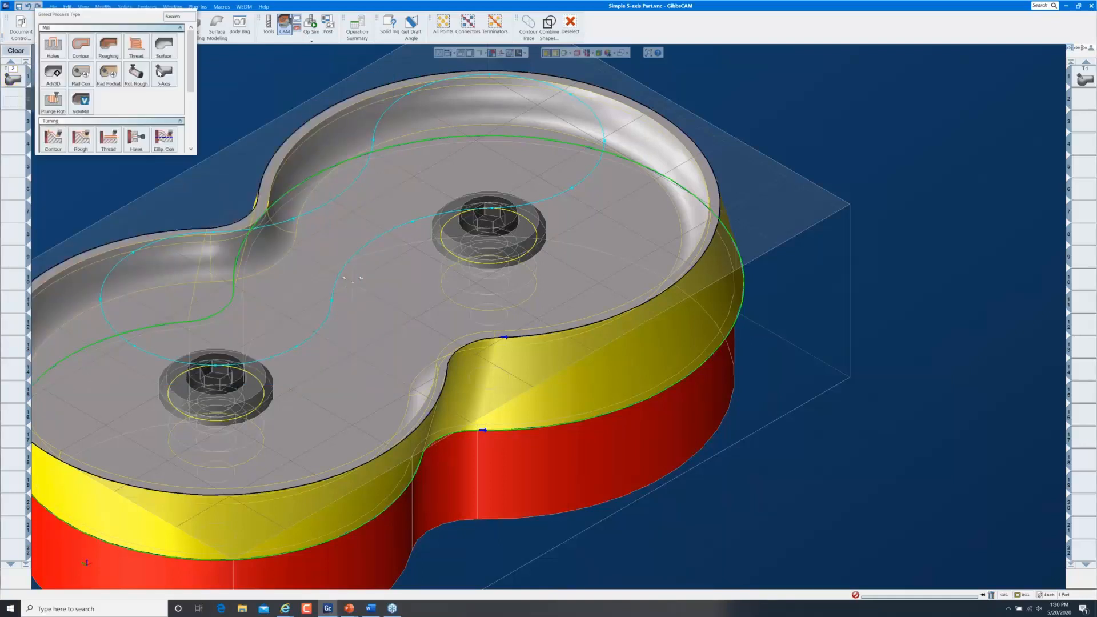
click(159, 78)
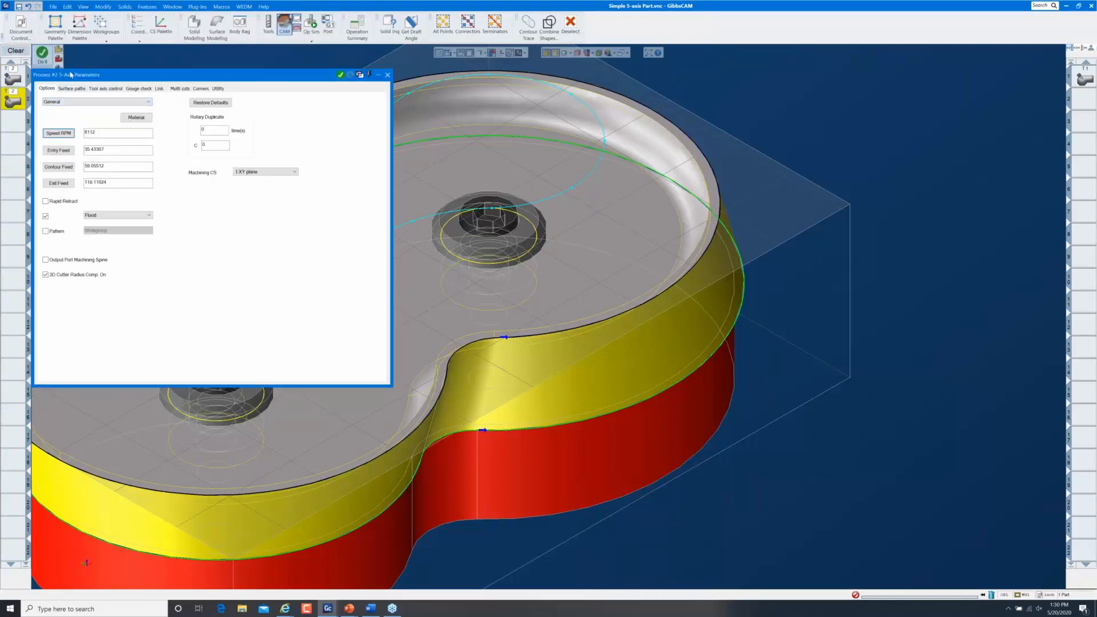
click(77, 88)
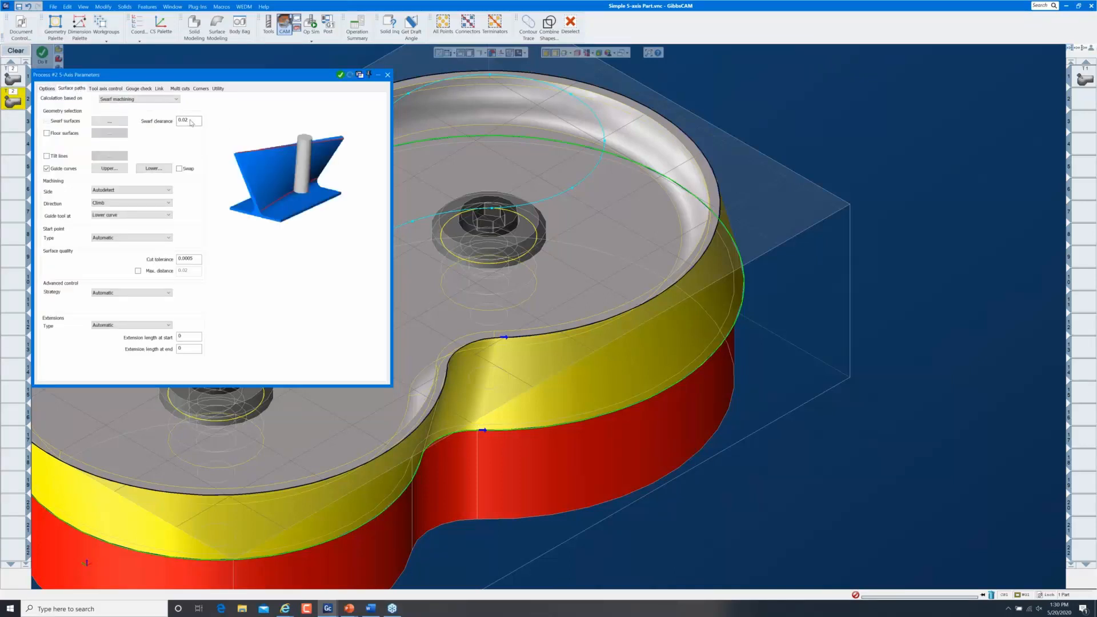
text(0)
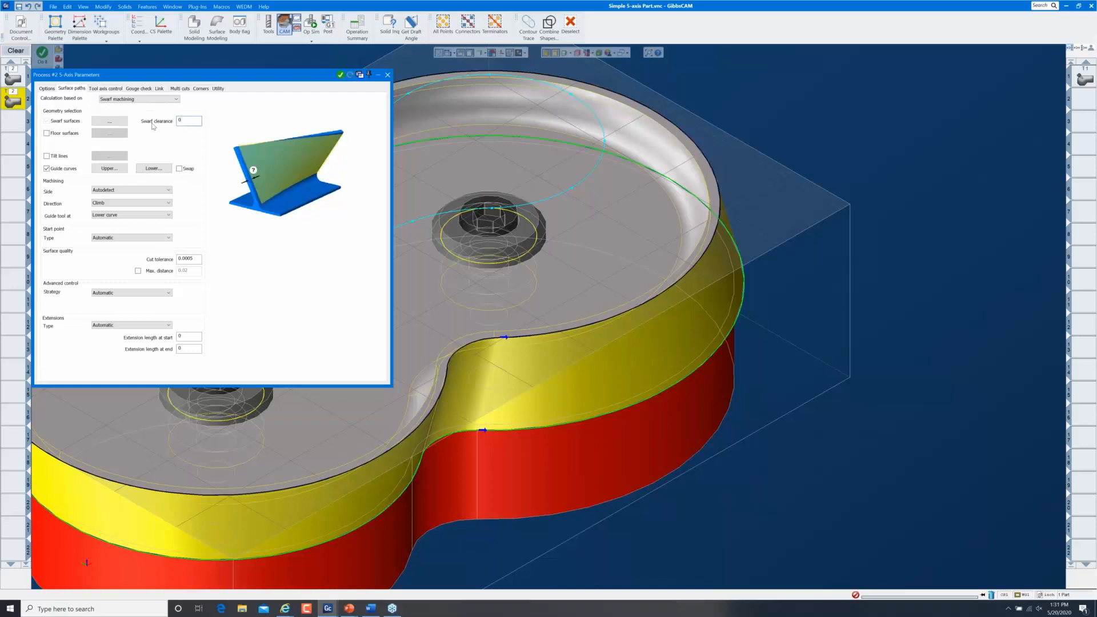
click(179, 89)
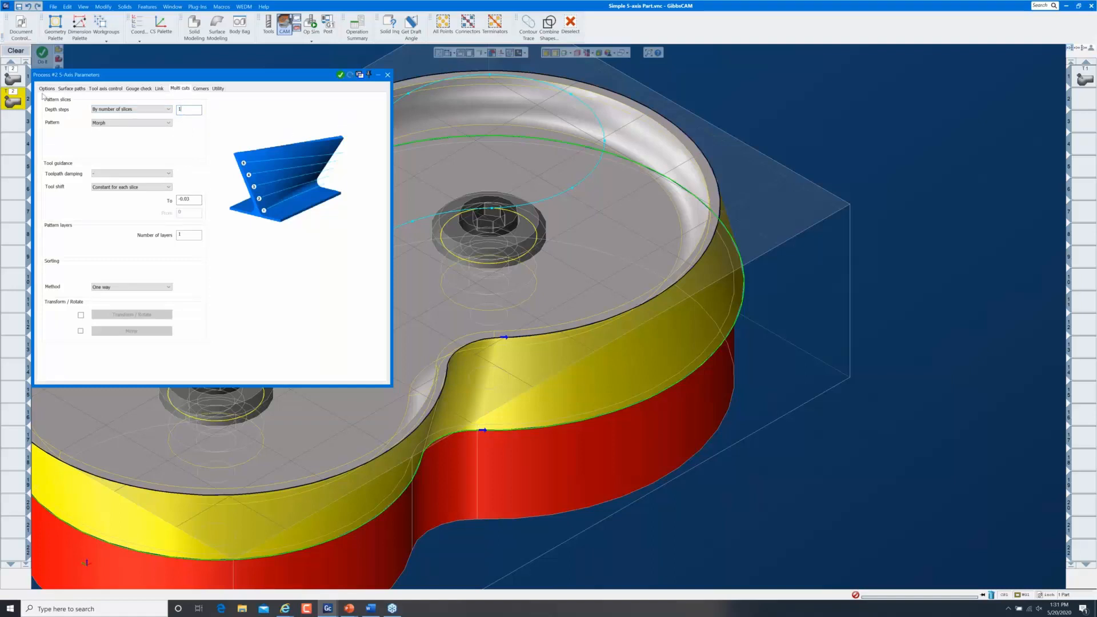
click(47, 90)
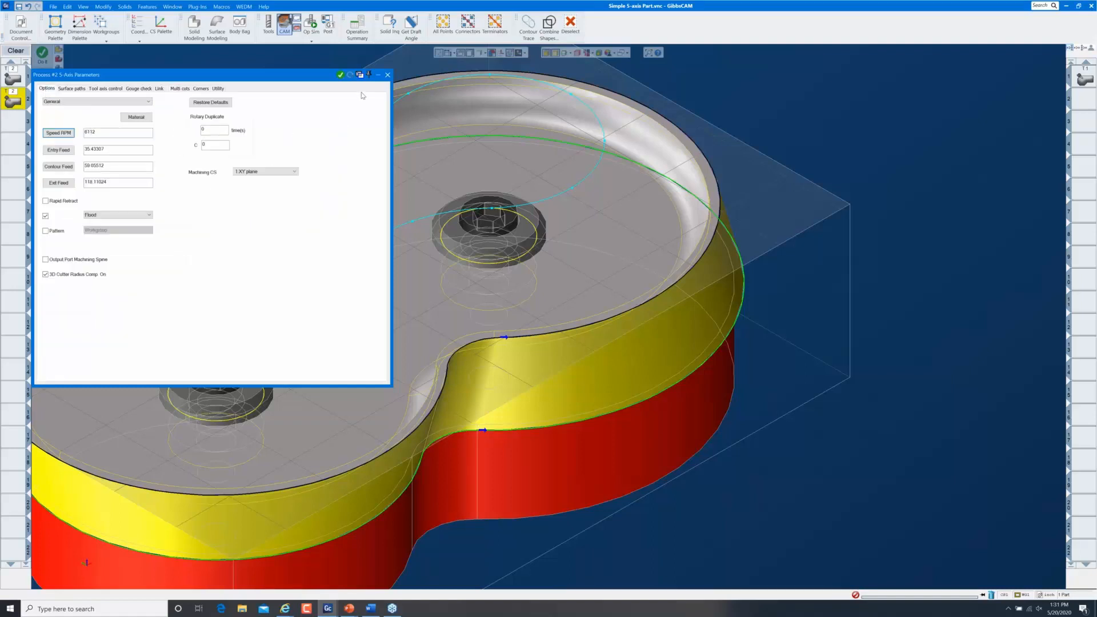
click(388, 75)
Step: Generate the operations from both swarf processes and inspect their toolpaths around the tapered wall
right_click(154, 87)
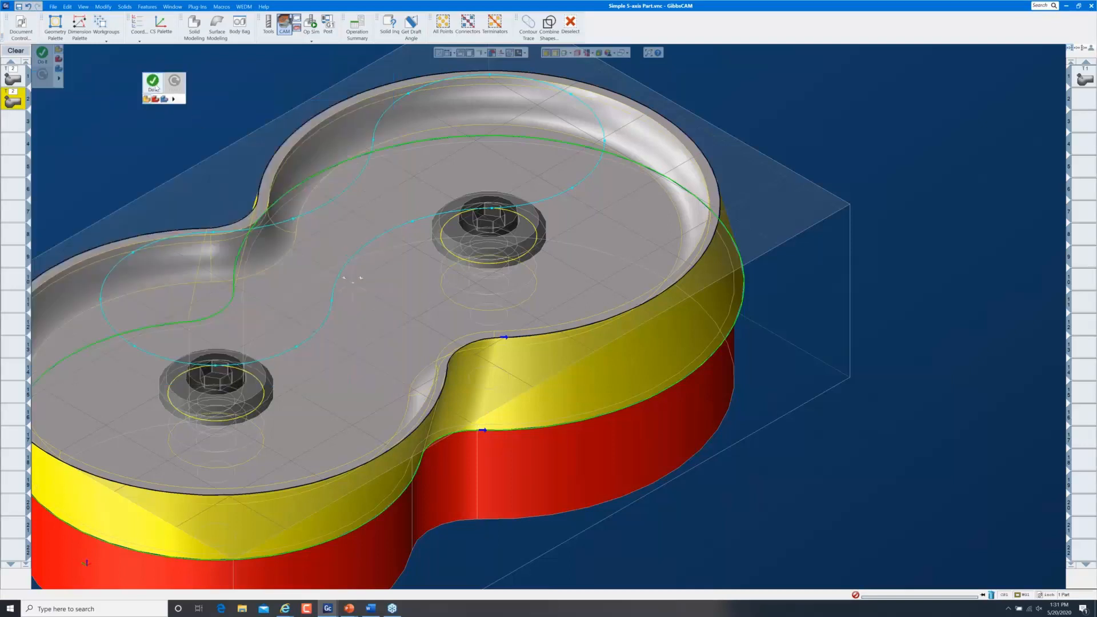
click(154, 86)
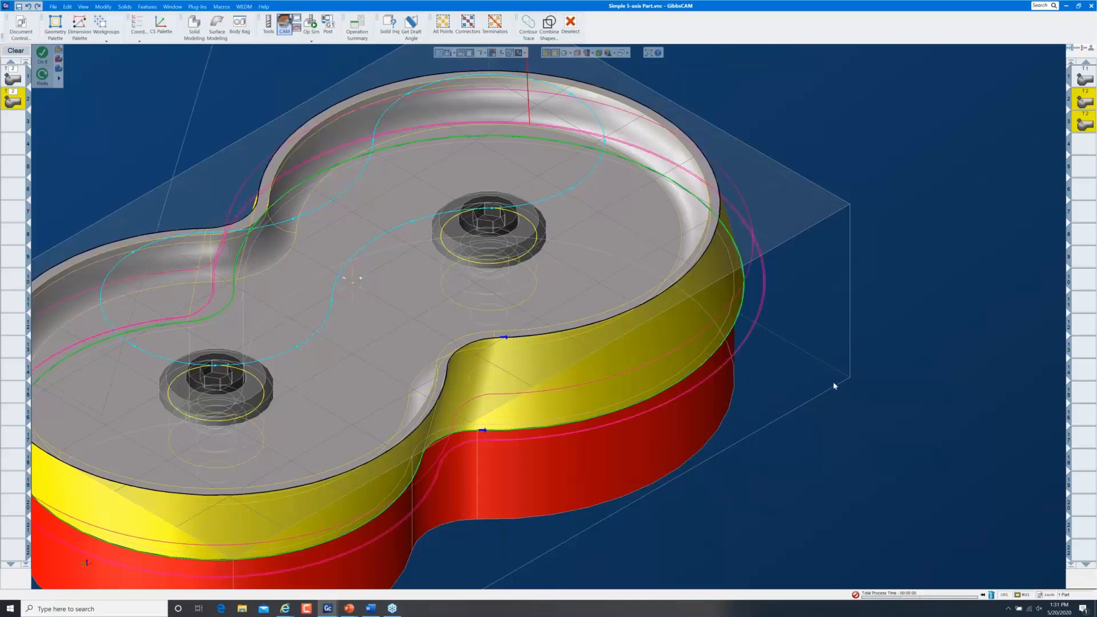
middle_drag(834, 383, 896, 302)
drag(725, 243, 793, 352)
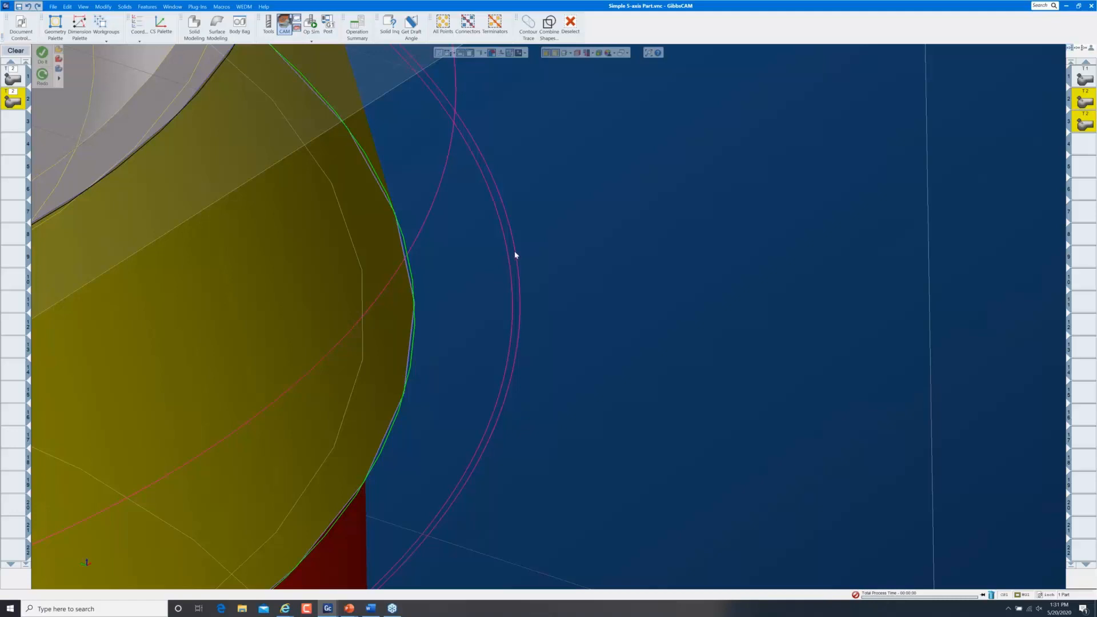
key(ctrl+i)
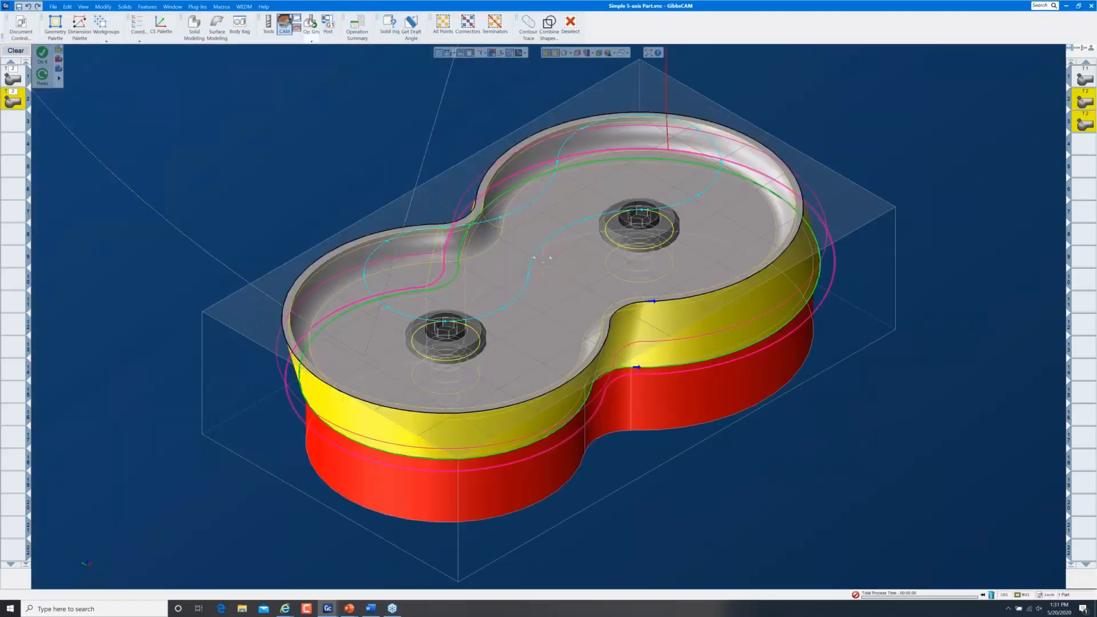
Step: Simulate the machining operations in Op Sim, adjusting the playback speed and examining the tapered wall cuts, and close the simulation
click(311, 24)
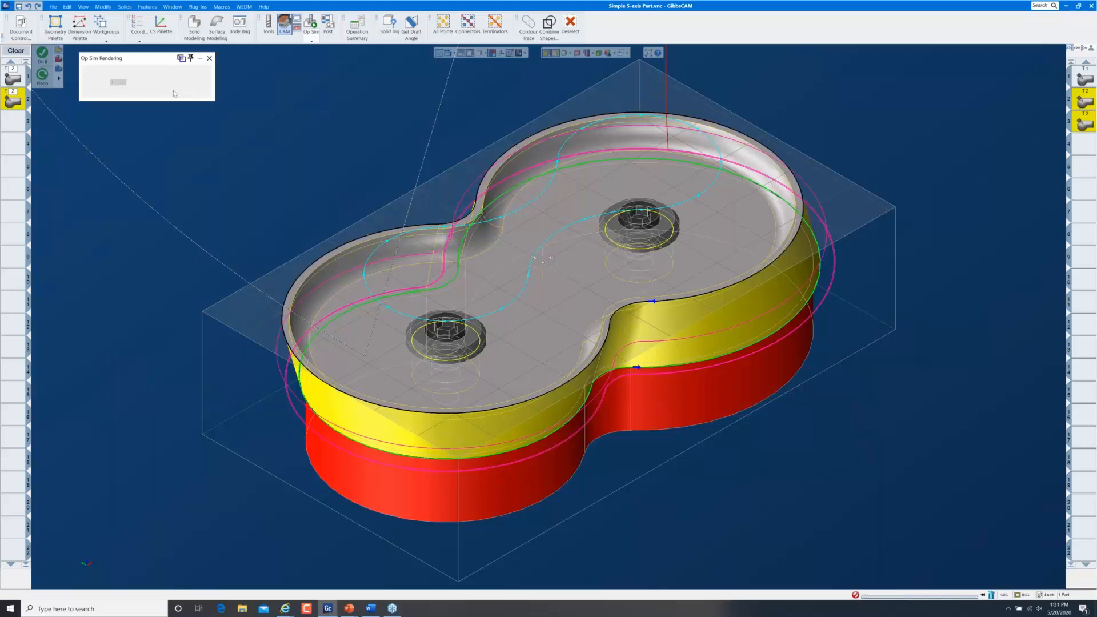
click(175, 84)
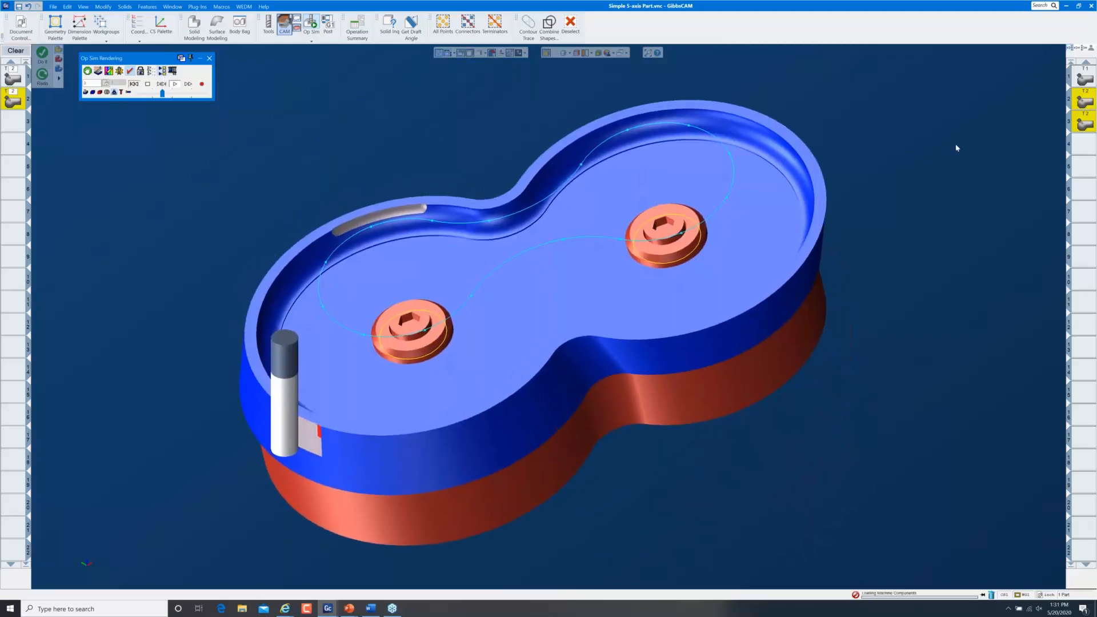
click(175, 84)
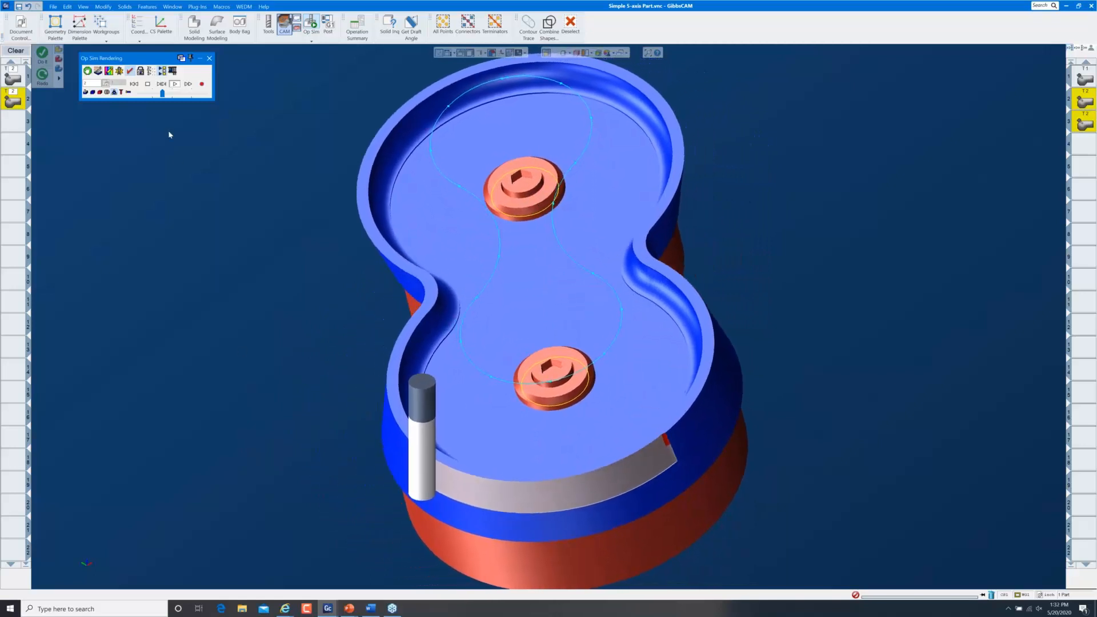
drag(163, 95, 173, 95)
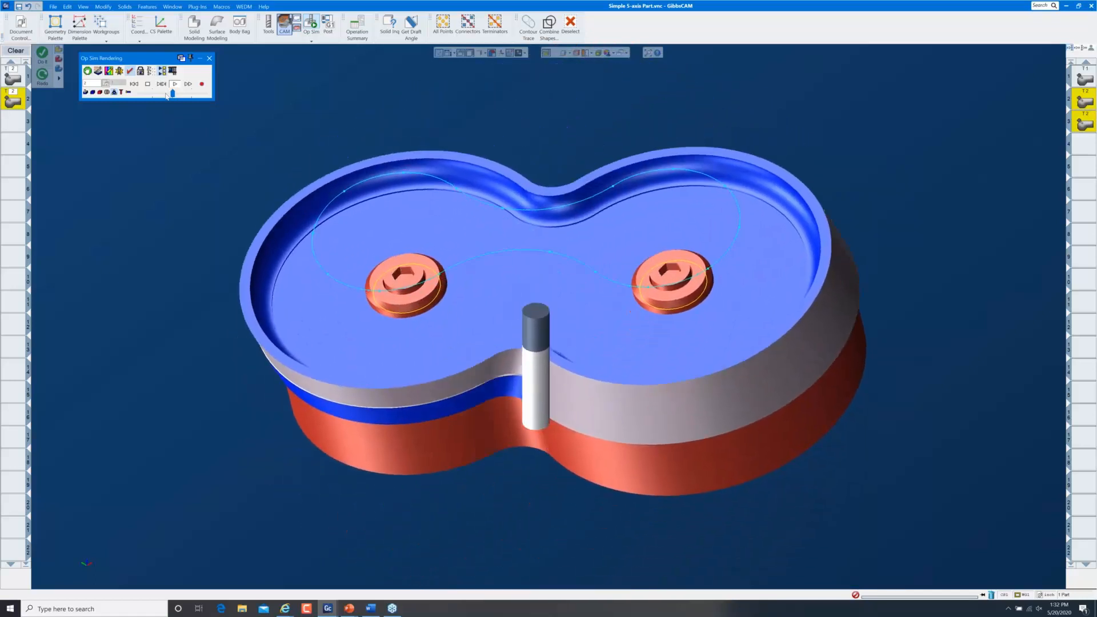
click(166, 94)
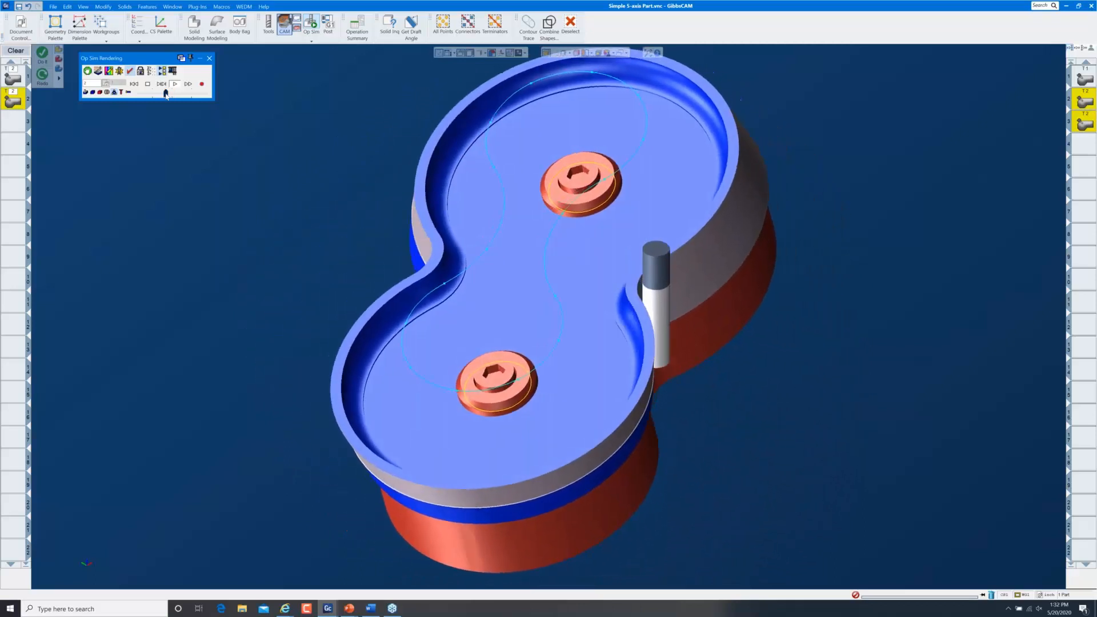
click(175, 95)
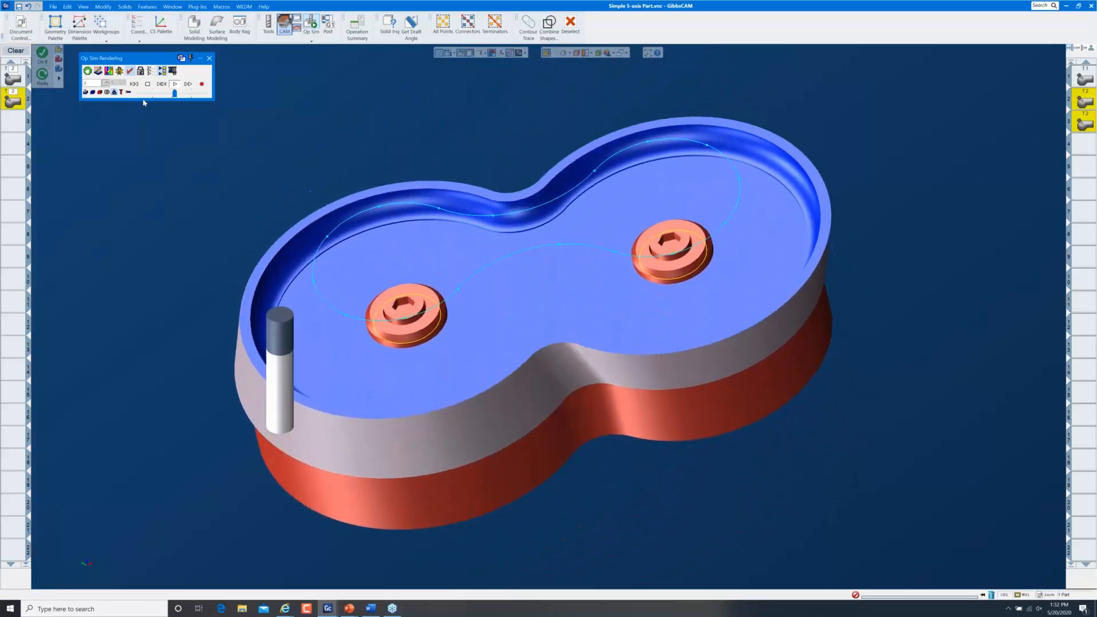
middle_drag(585, 473, 718, 436)
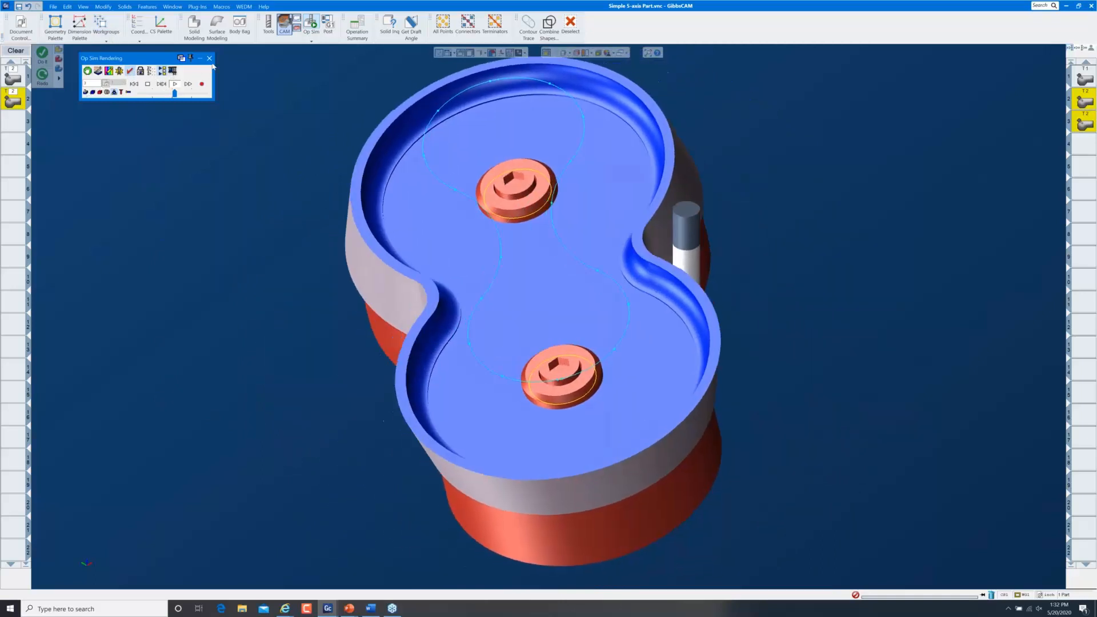
click(151, 73)
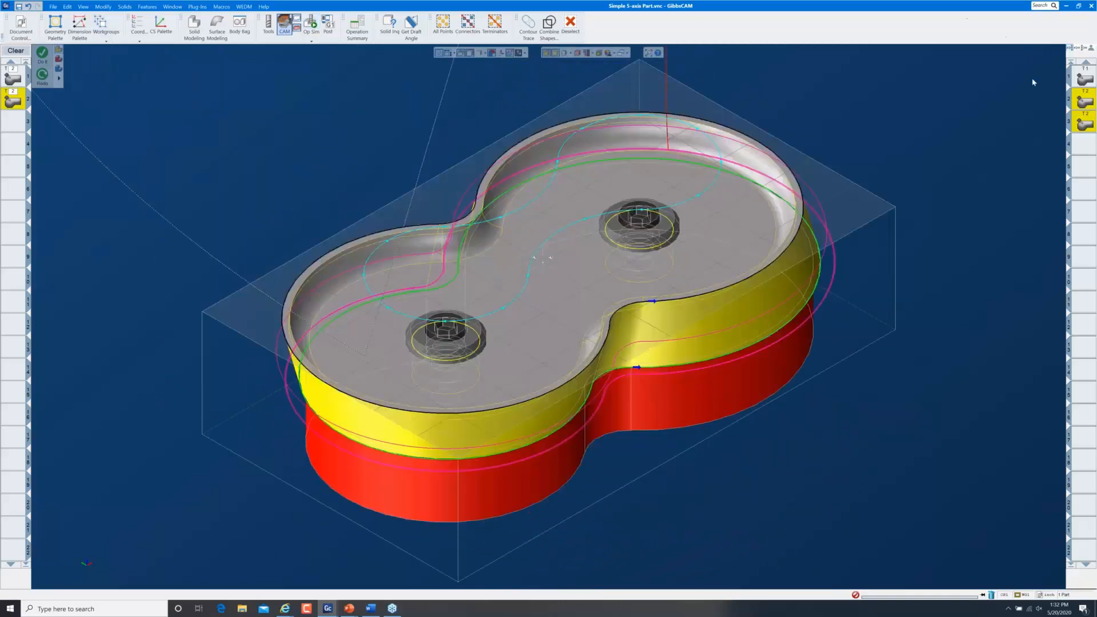
Step: In the roughing swarf process, enable Use Lead-In for the first entry and Use Lead-Out for the last exit
double_click(1078, 101)
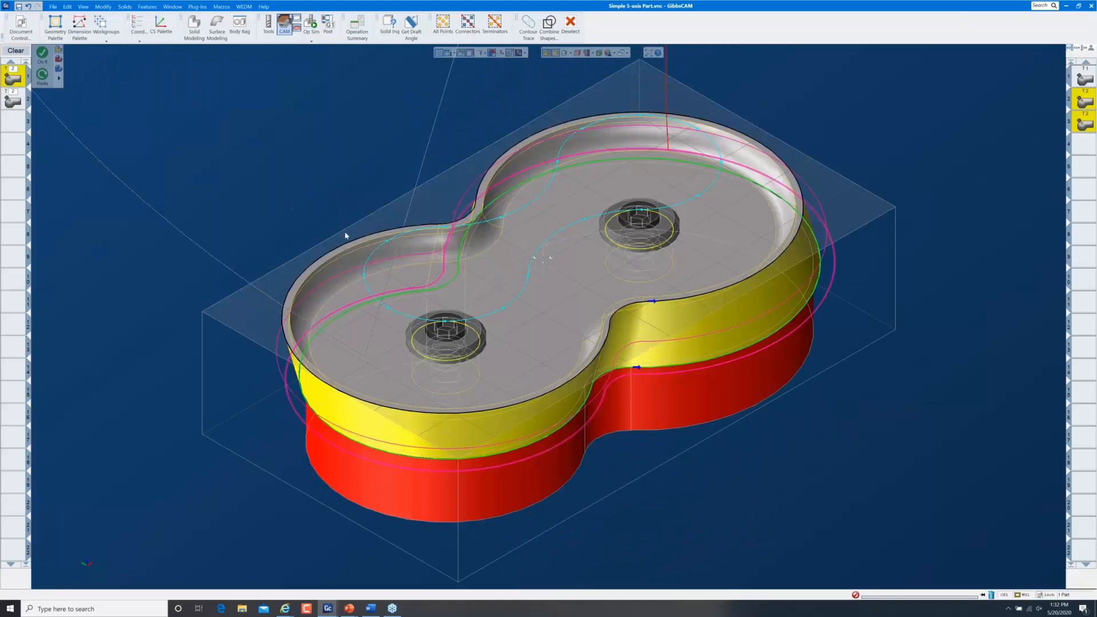
double_click(18, 81)
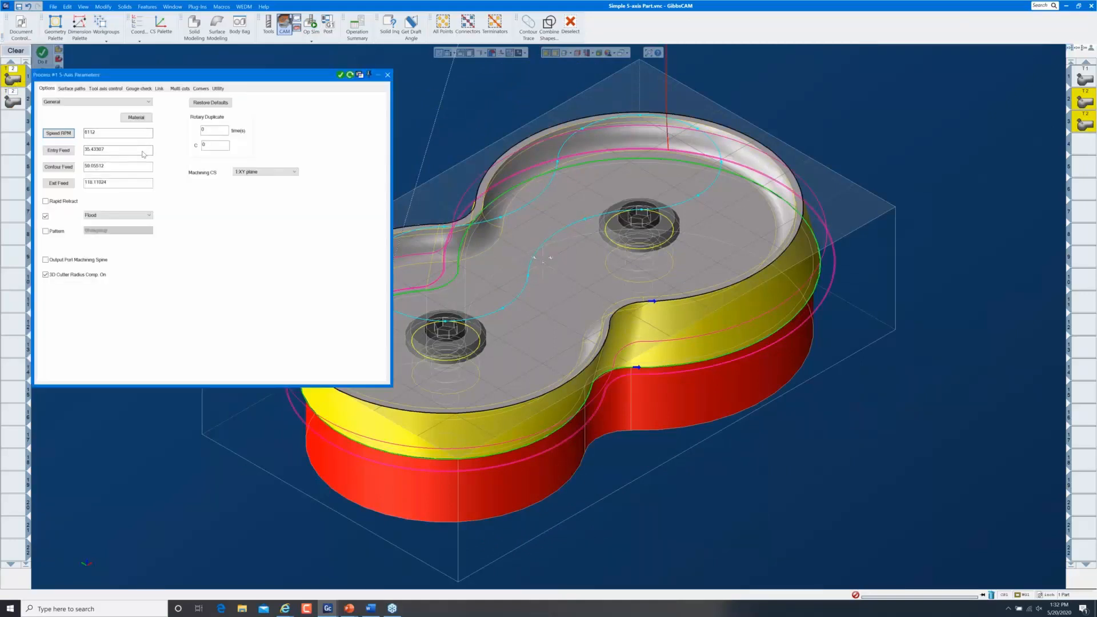
click(158, 90)
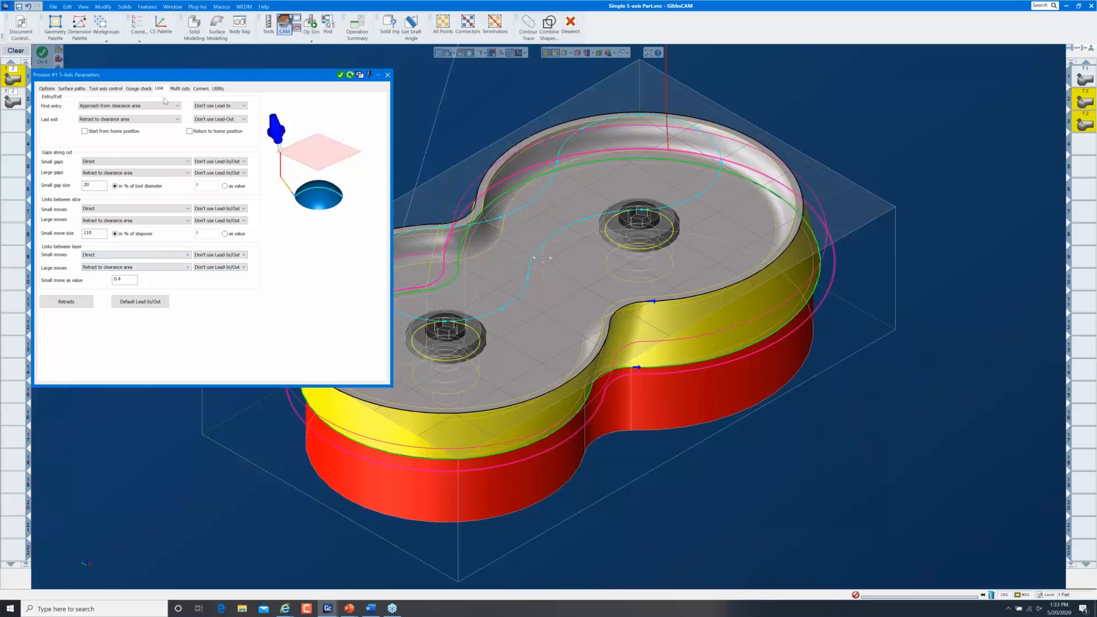
click(245, 106)
click(230, 114)
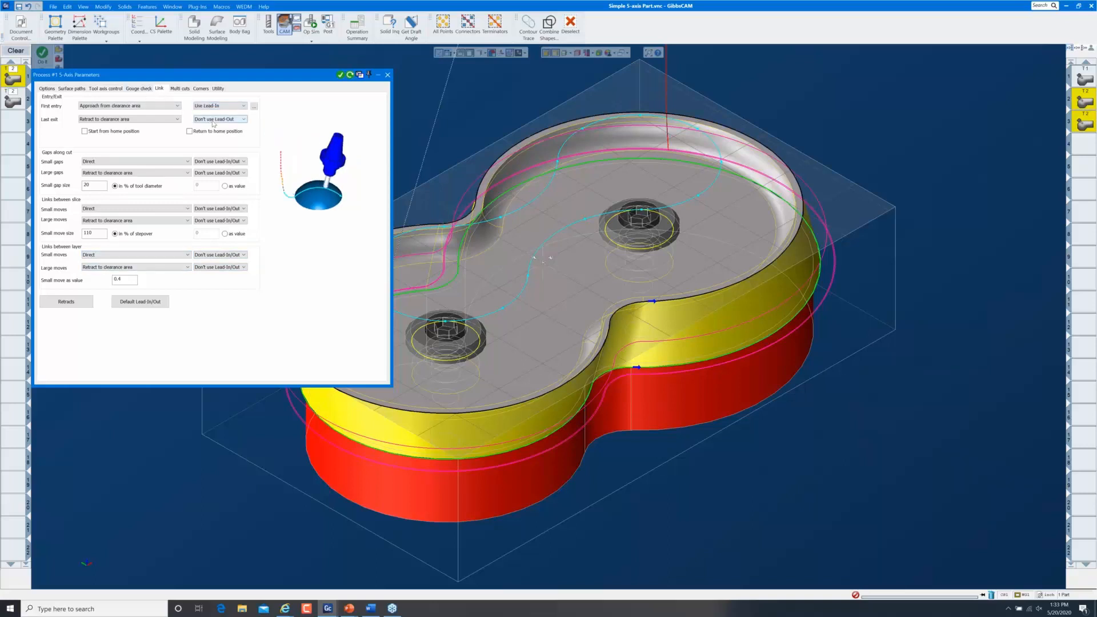
click(243, 120)
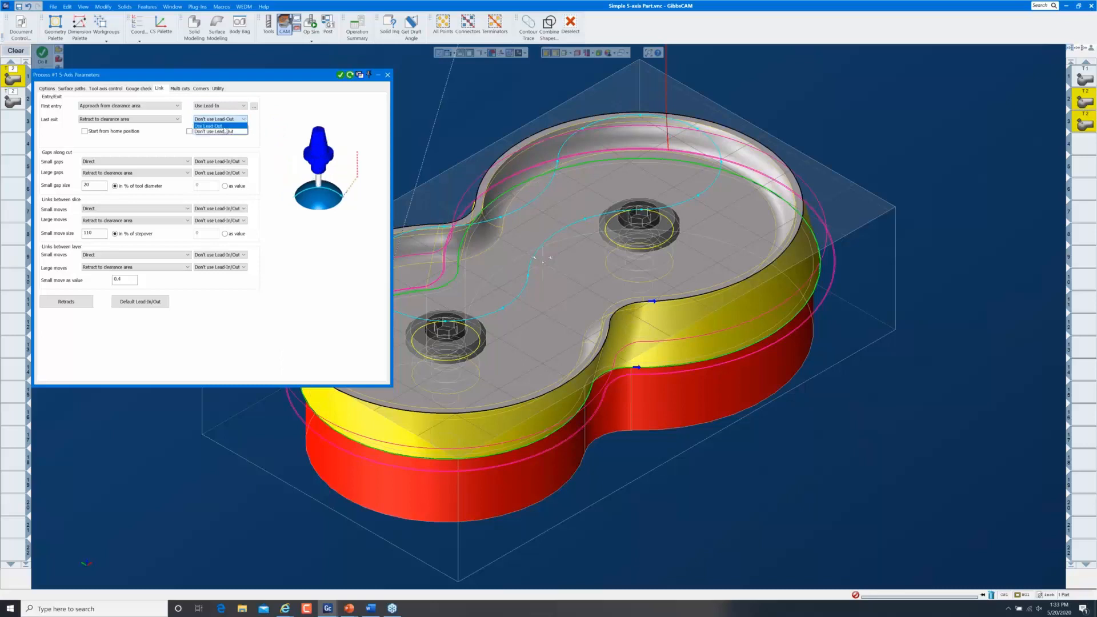
click(229, 126)
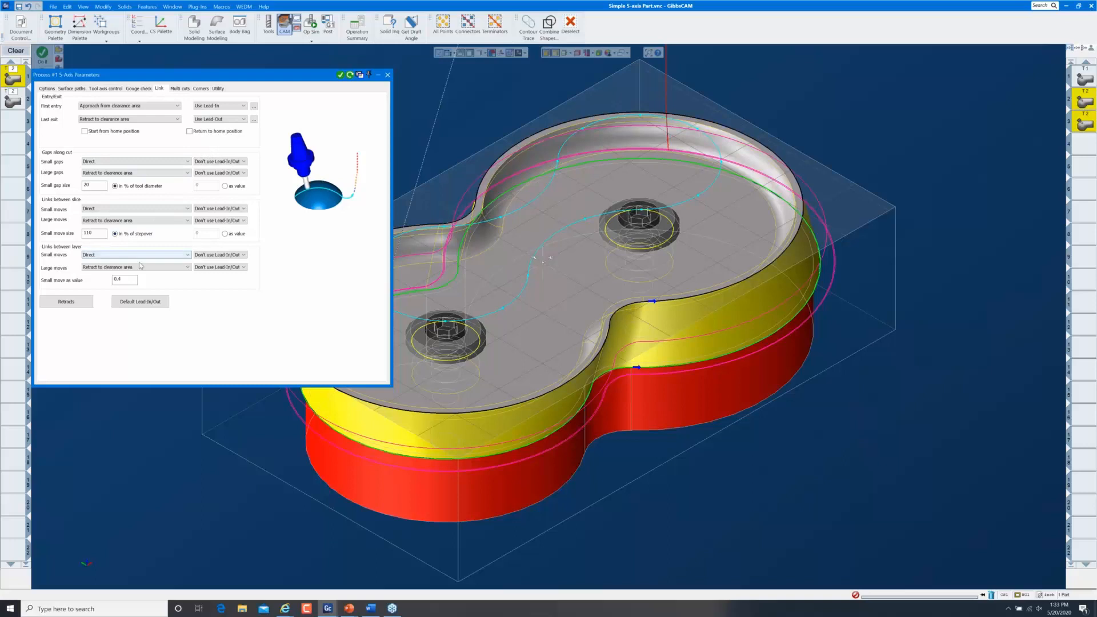
Step: Set the large moves between slices and between layers to Use Lead-In/Out in the roughing swarf process
click(243, 221)
click(224, 226)
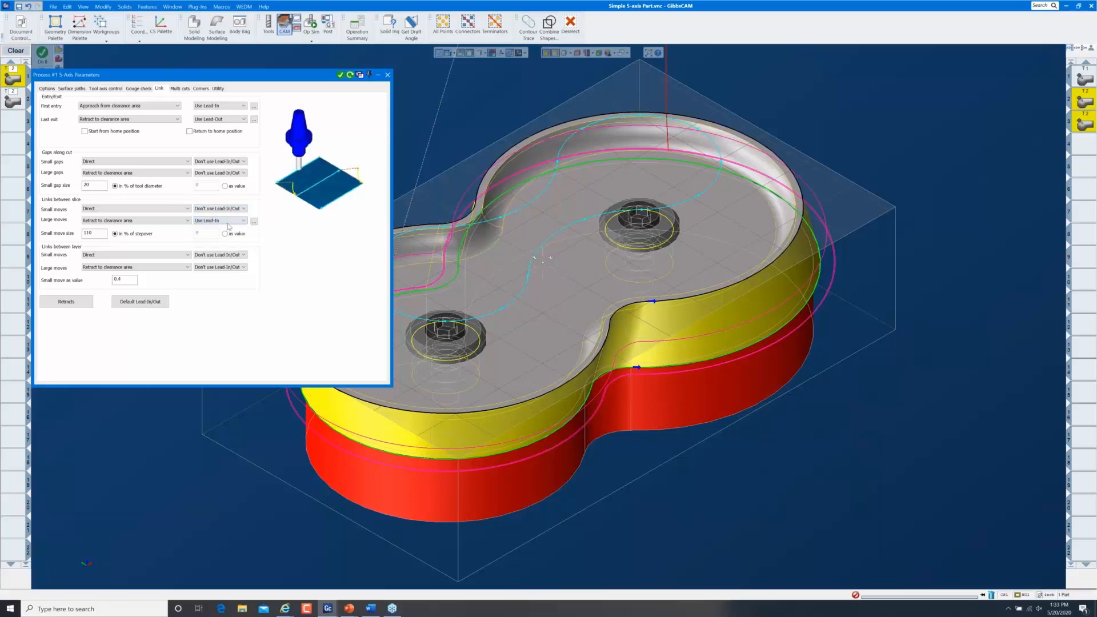
click(235, 222)
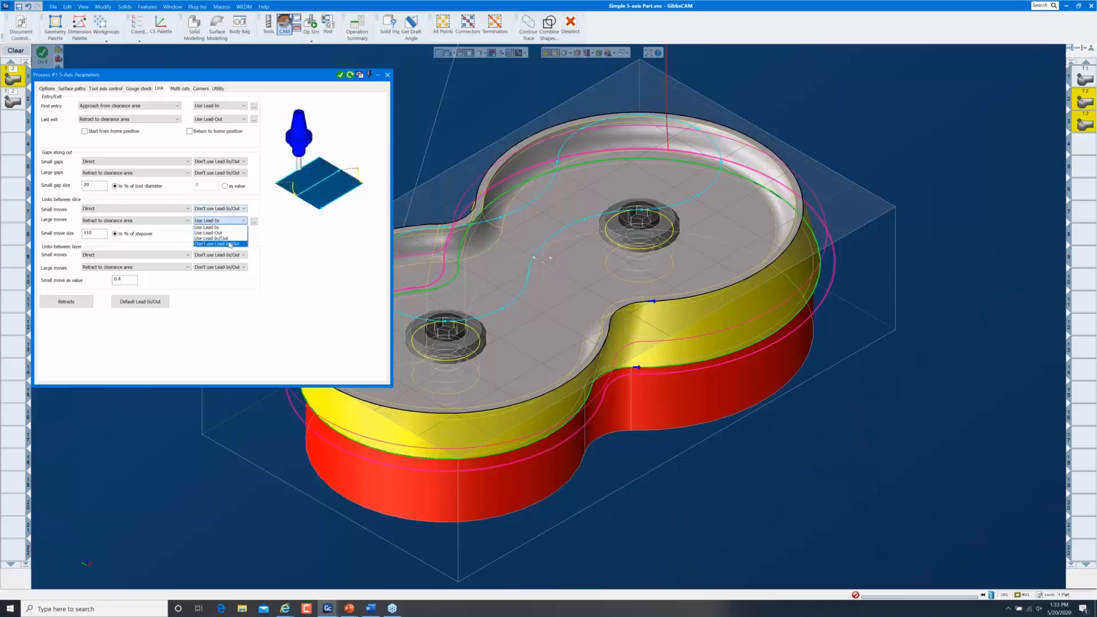
click(229, 245)
click(232, 267)
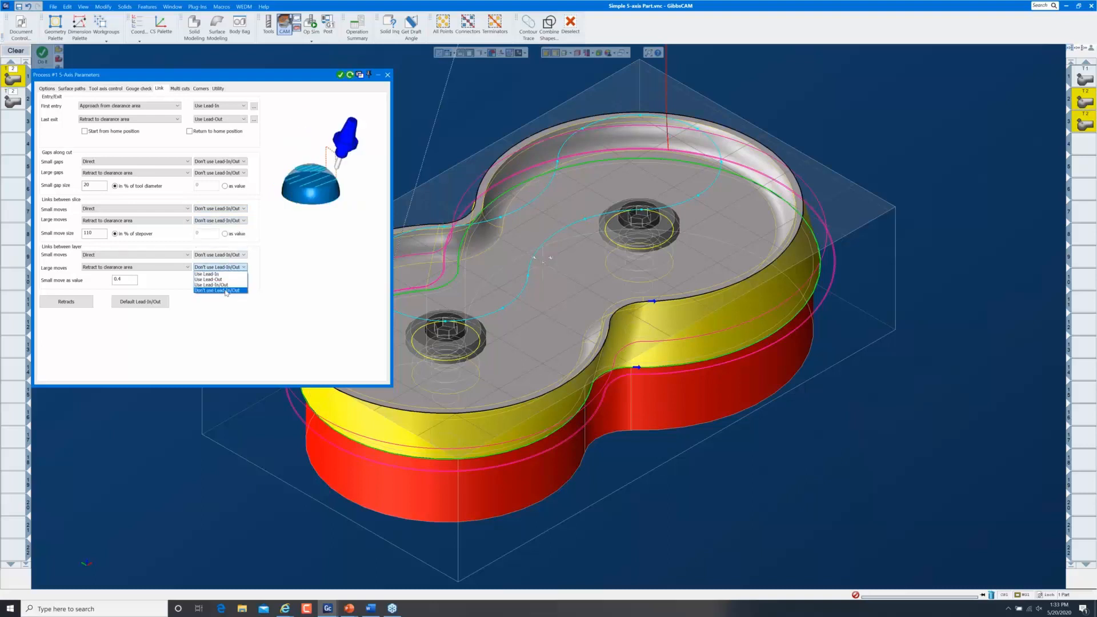
click(228, 285)
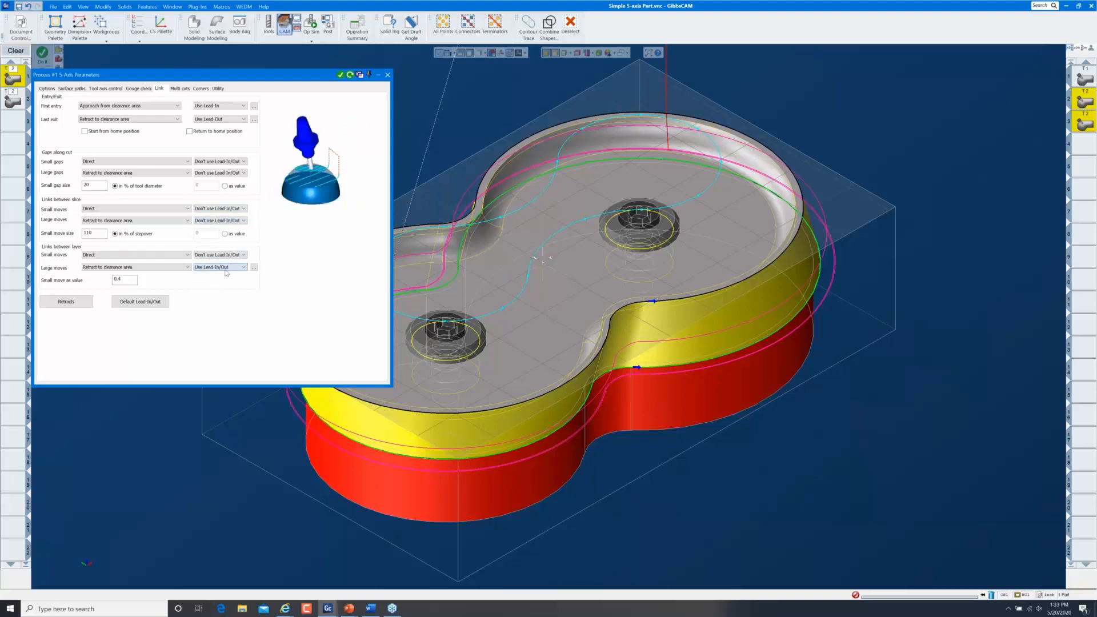
click(224, 220)
click(226, 238)
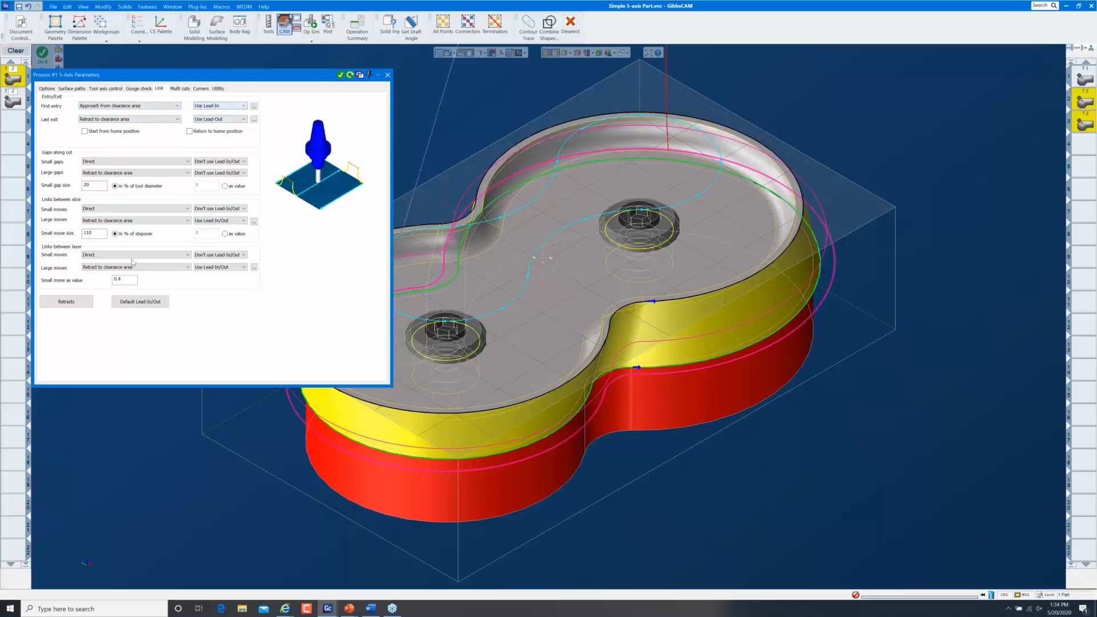
Step: Set the default lead-in type to Automatic arc and copy the lead-in settings to the lead-out
click(150, 305)
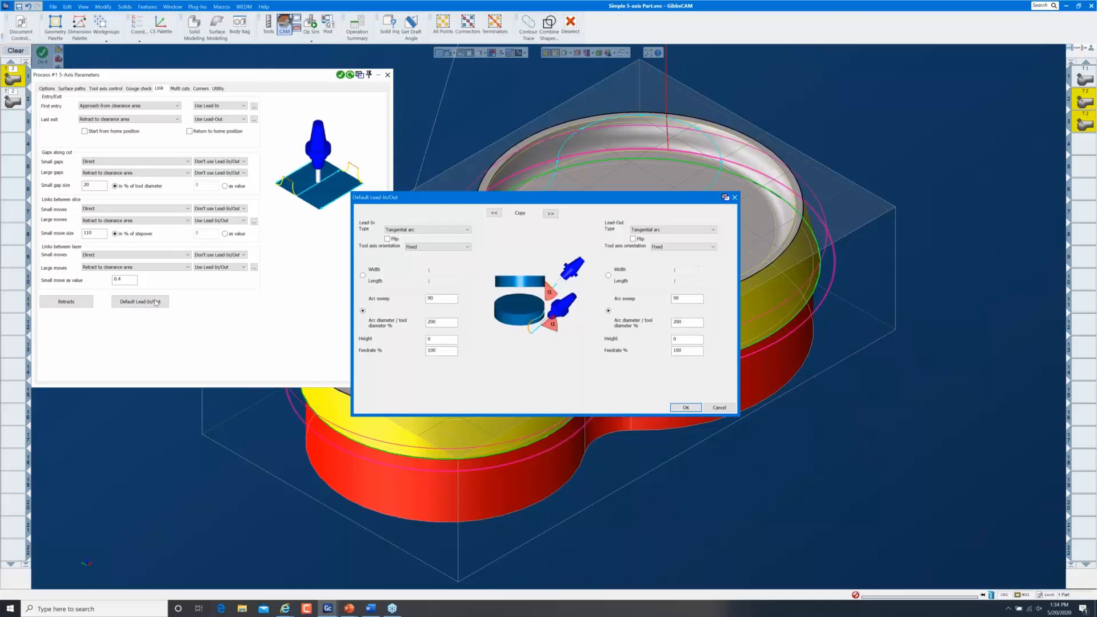
click(443, 230)
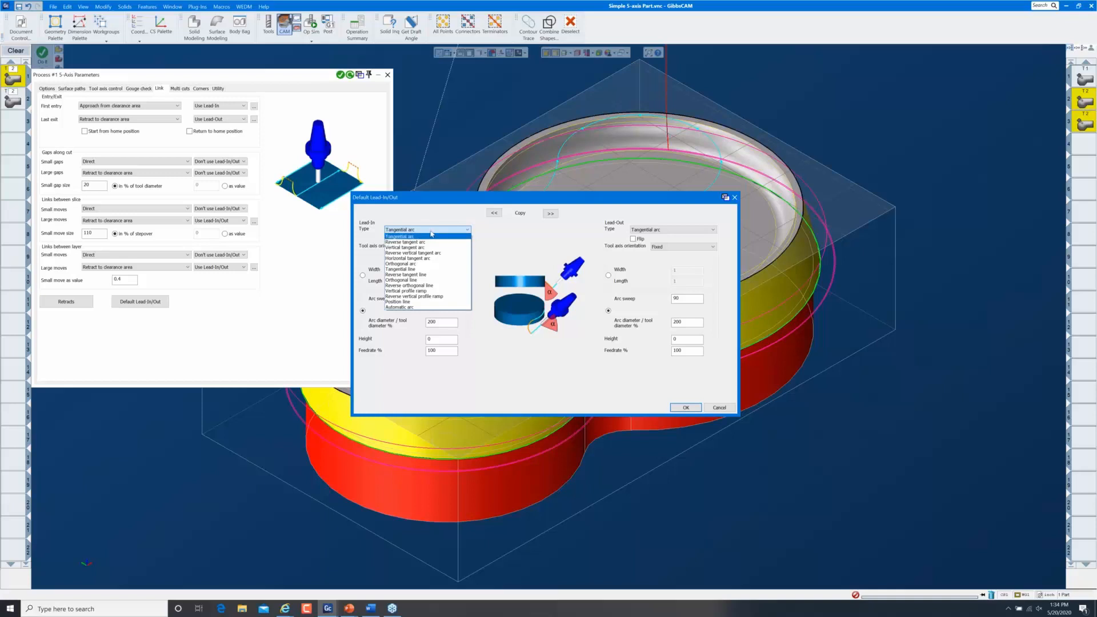
click(414, 307)
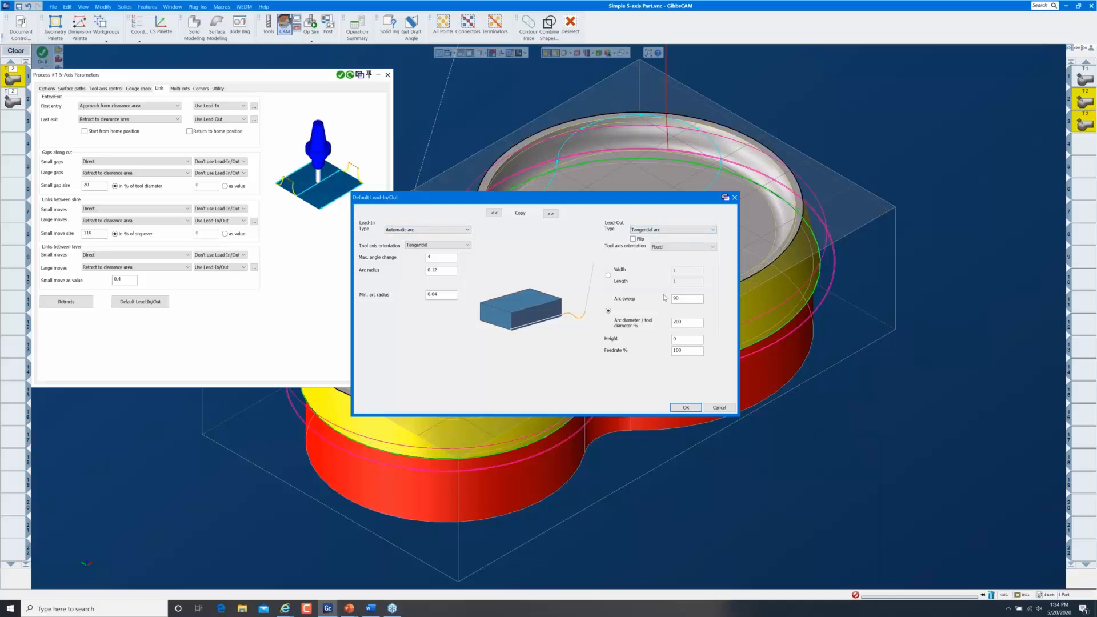
click(551, 213)
click(686, 408)
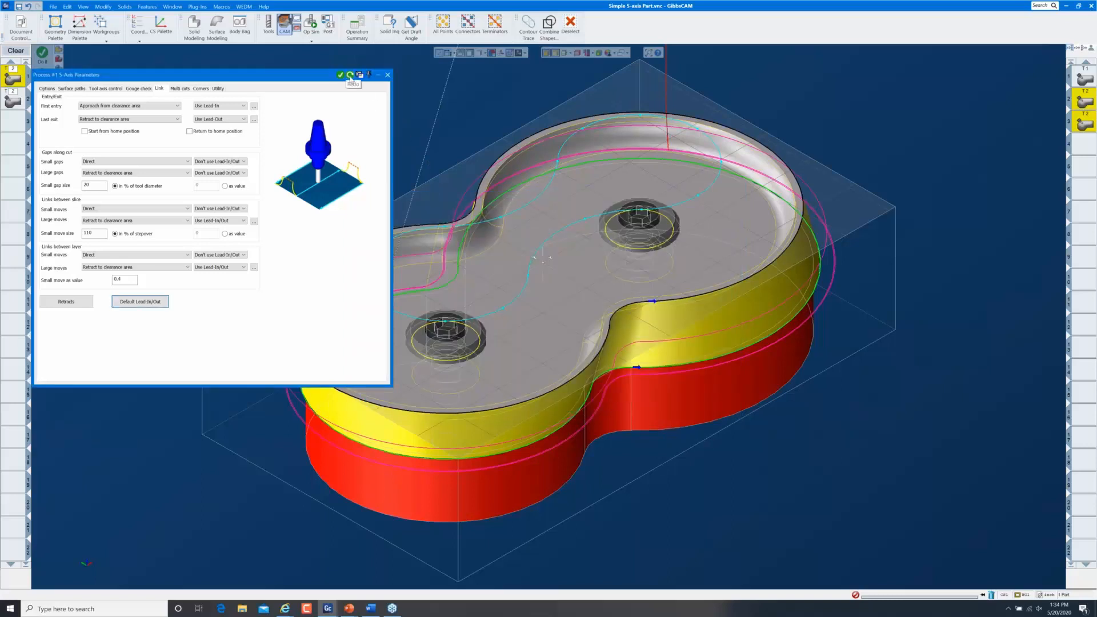
Step: Enable Use Lead-In and Use Lead-Out for the finishing swarf process's entry and exit, and regenerate the operations
double_click(17, 102)
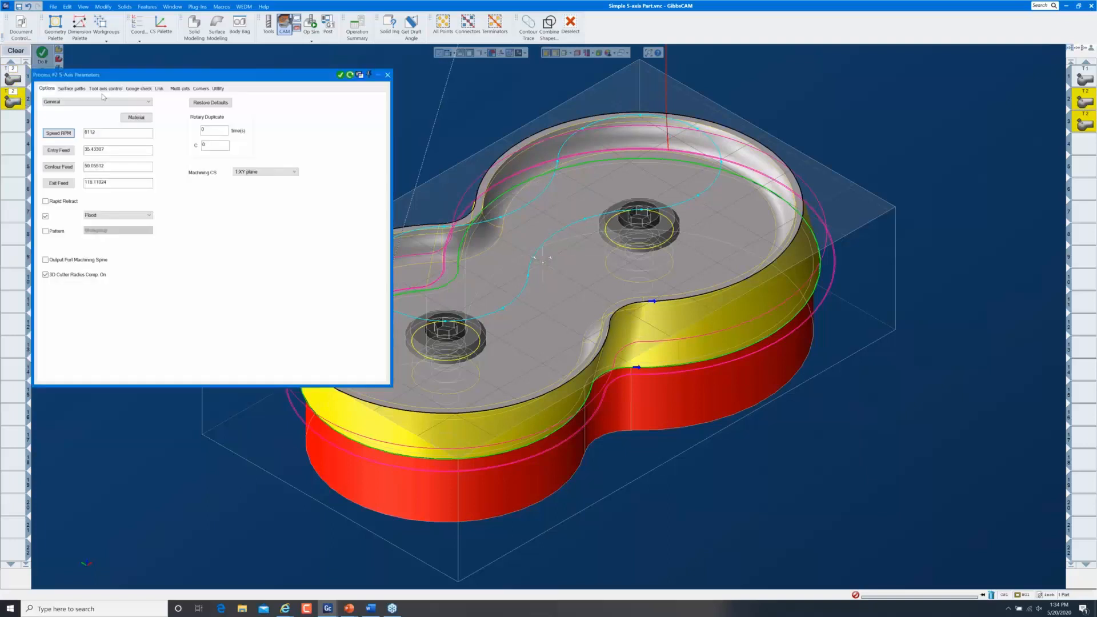
click(159, 91)
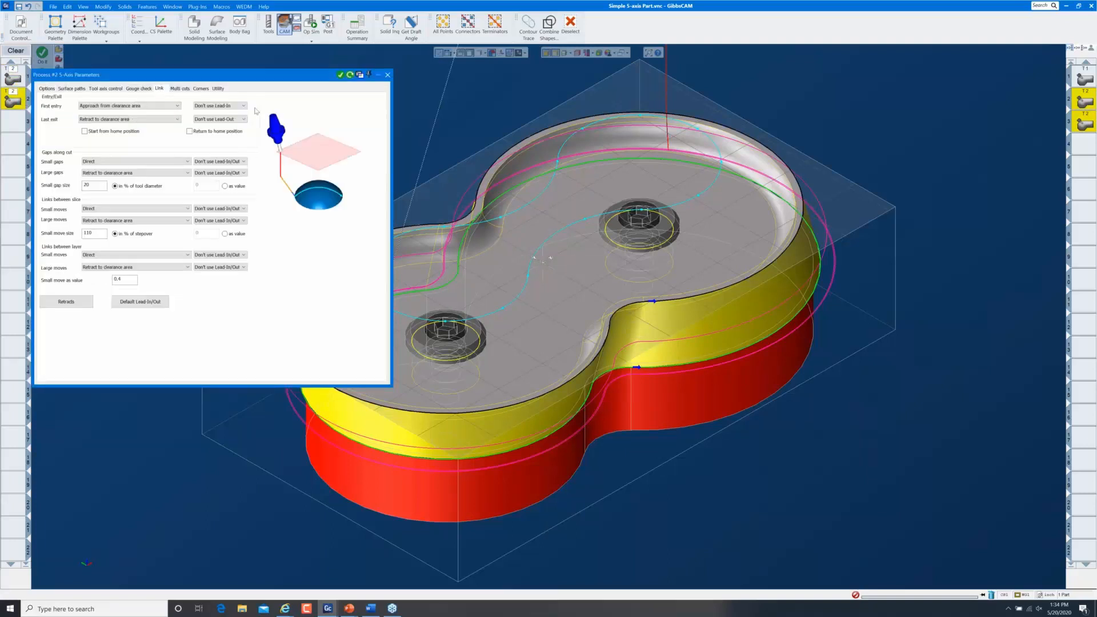
click(244, 106)
click(238, 118)
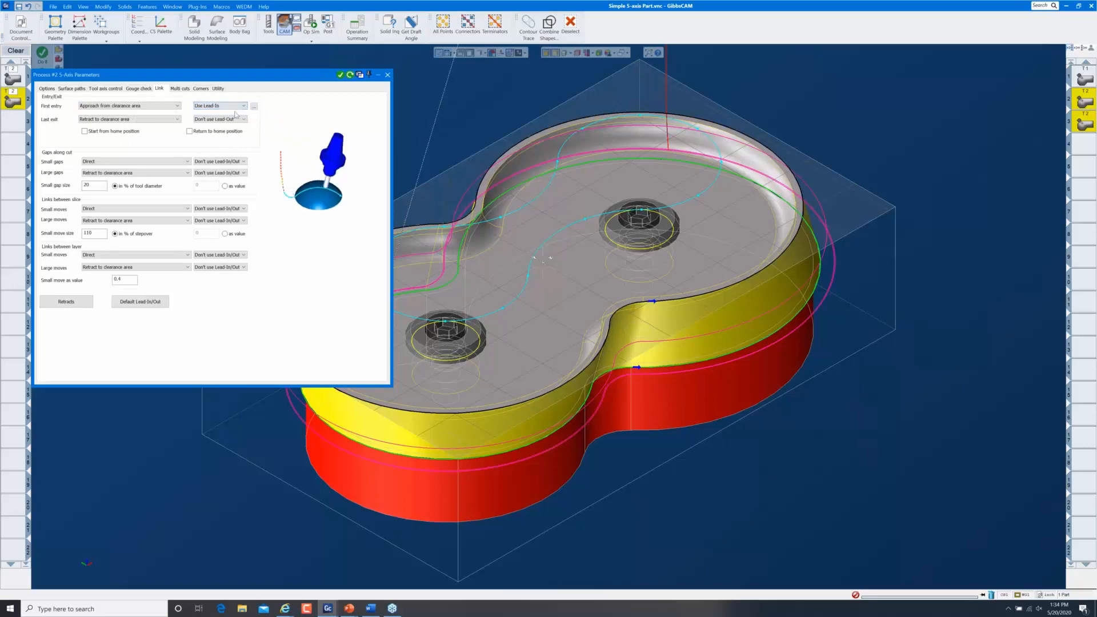
click(240, 120)
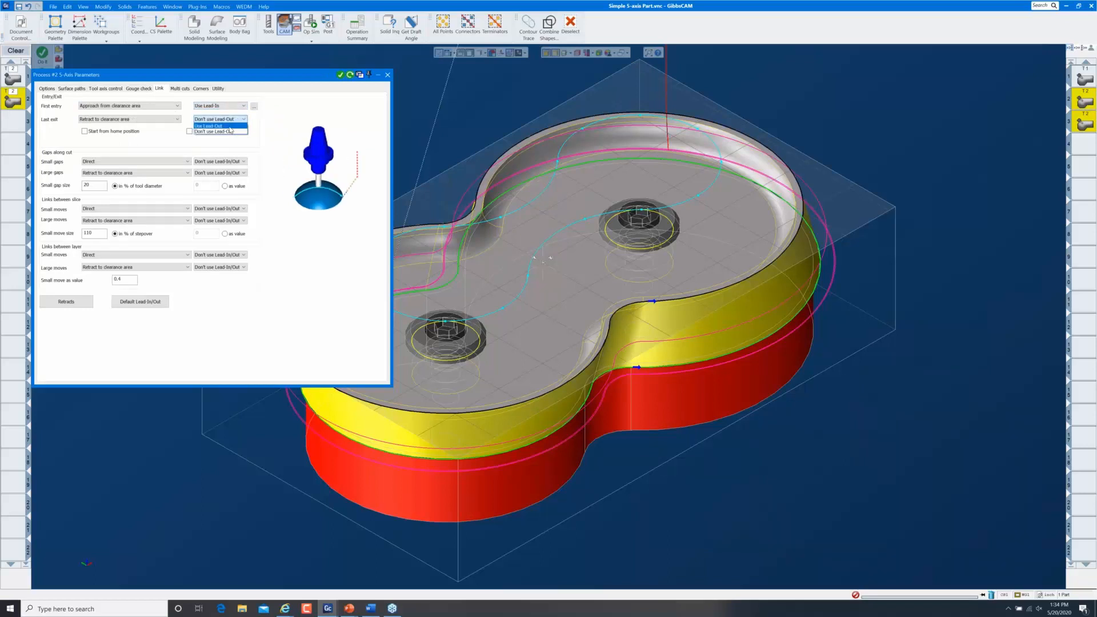
click(231, 126)
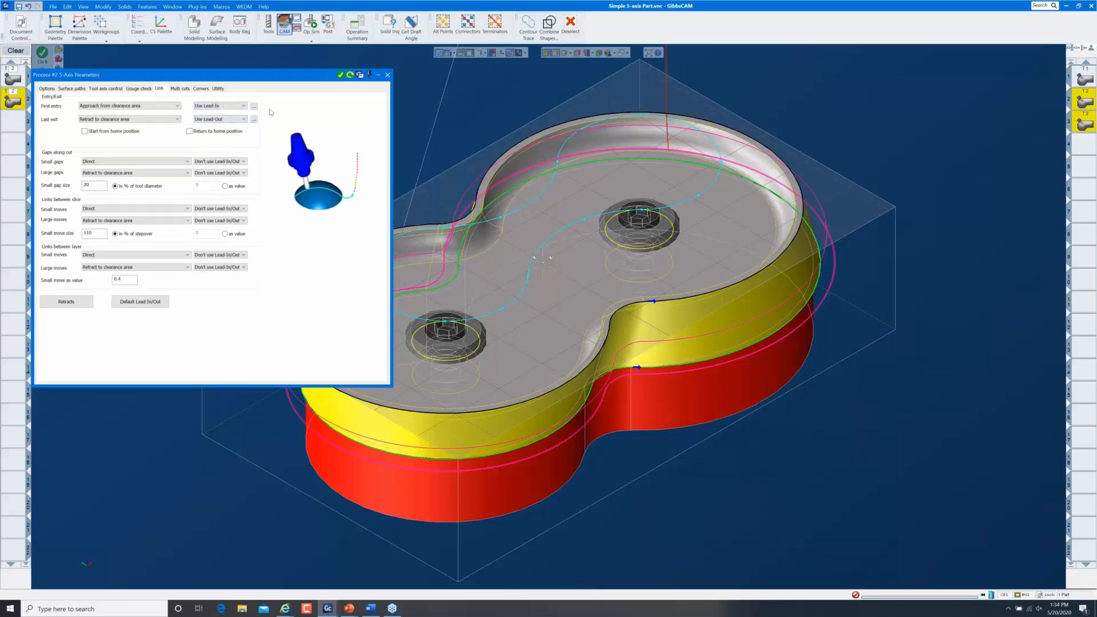
click(350, 75)
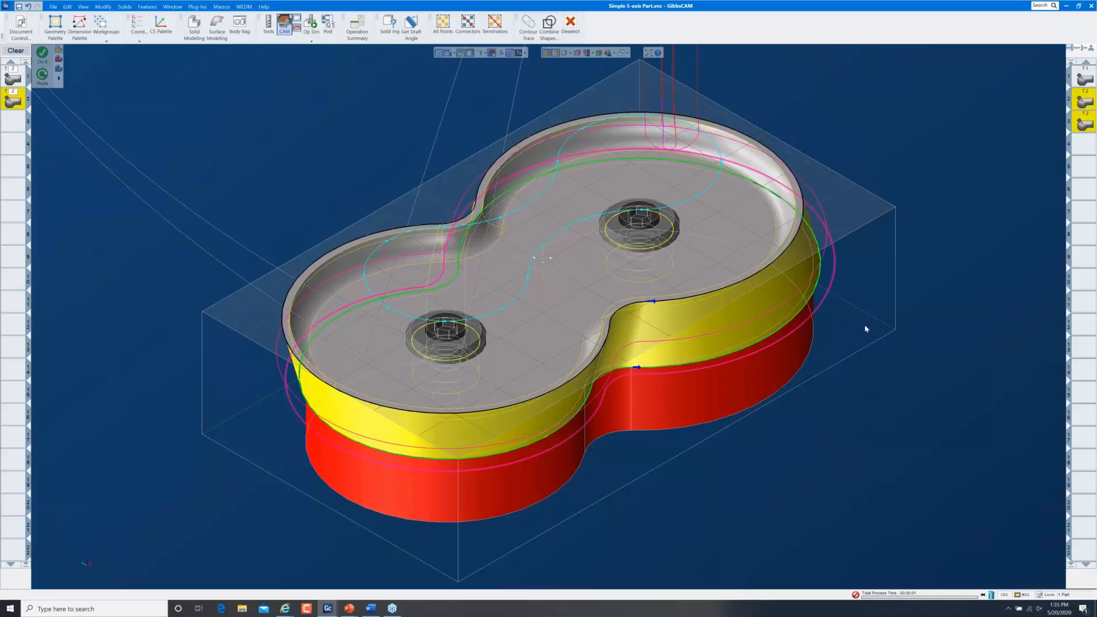
Step: Inspect the regenerated lead-in and lead-out toolpaths and simulate the swarf cuts on the tapered wall in Op Sim
middle_drag(822, 183, 773, 94)
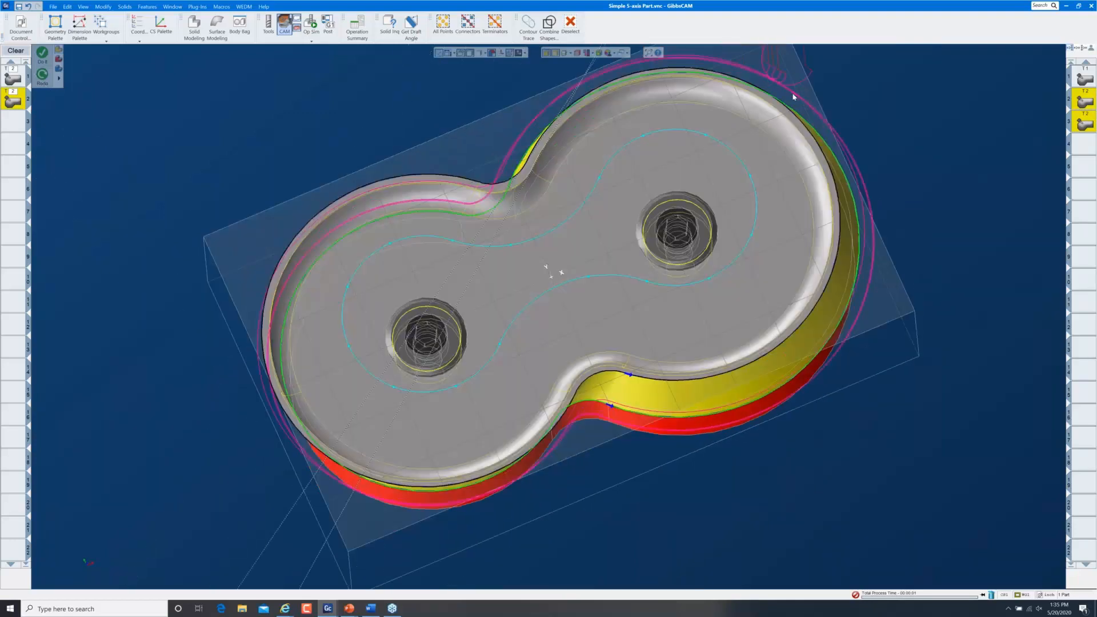
key(ctrl+i)
scroll(789, 98, up, 1)
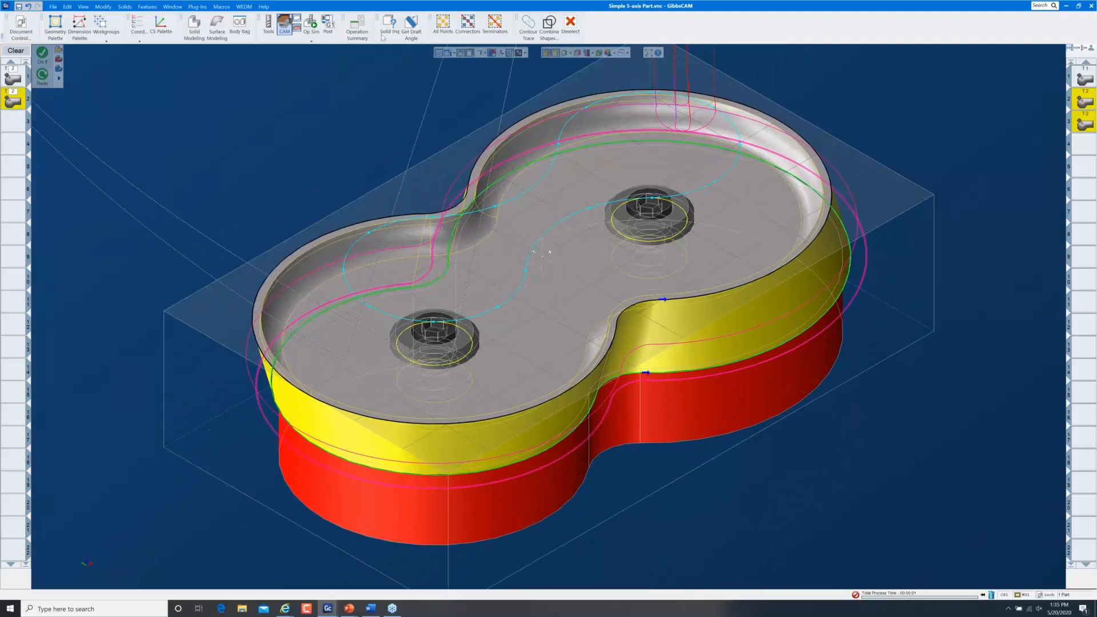
click(311, 23)
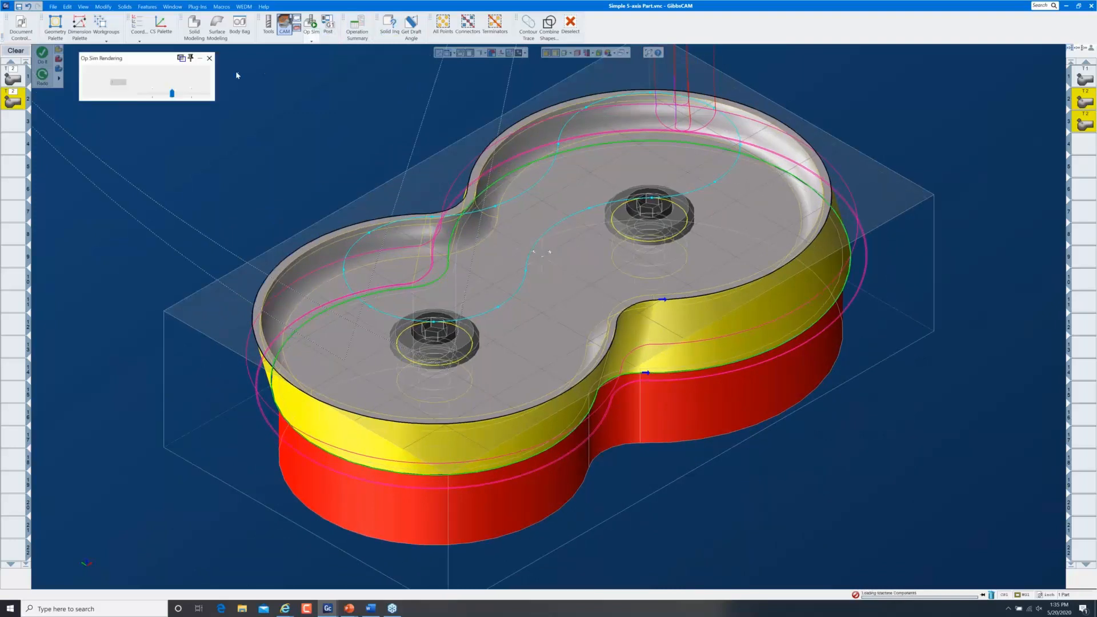
click(186, 85)
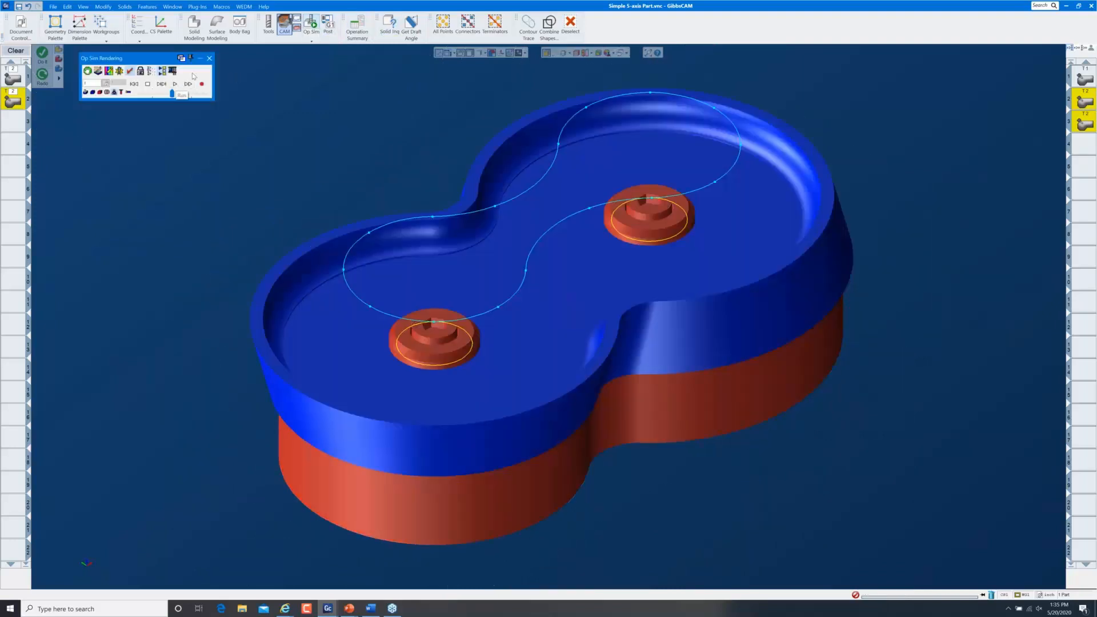
click(178, 83)
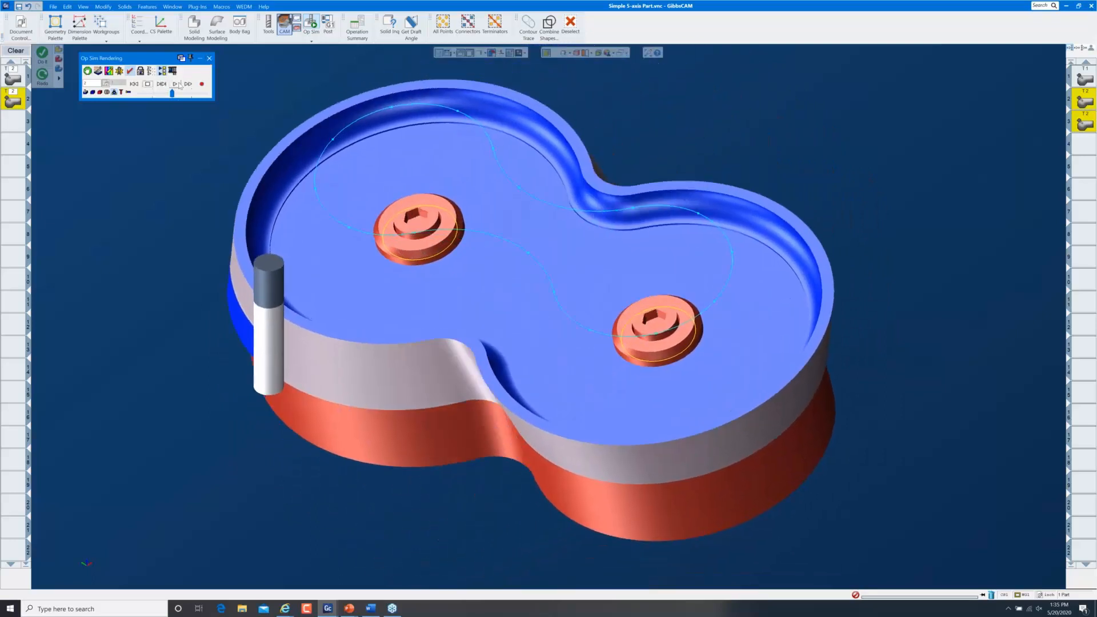
click(147, 85)
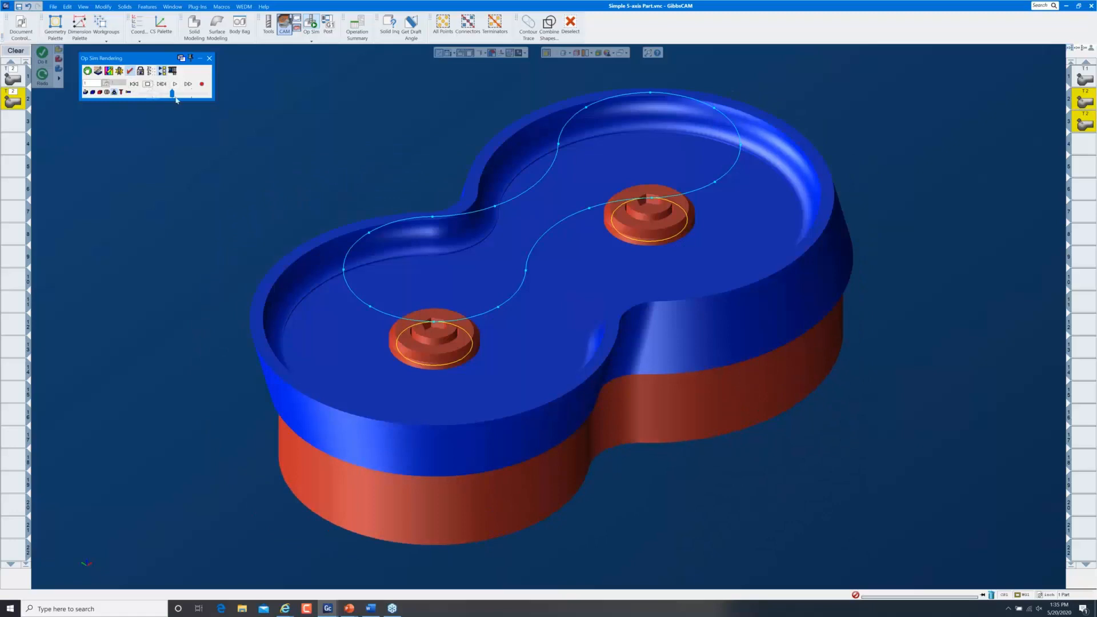
click(175, 84)
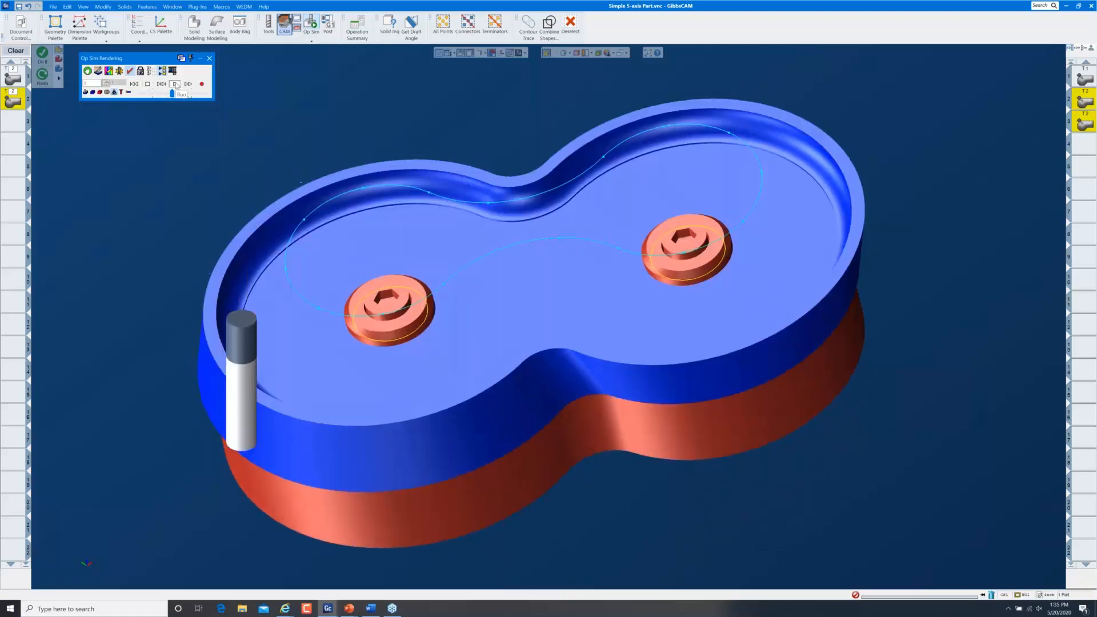
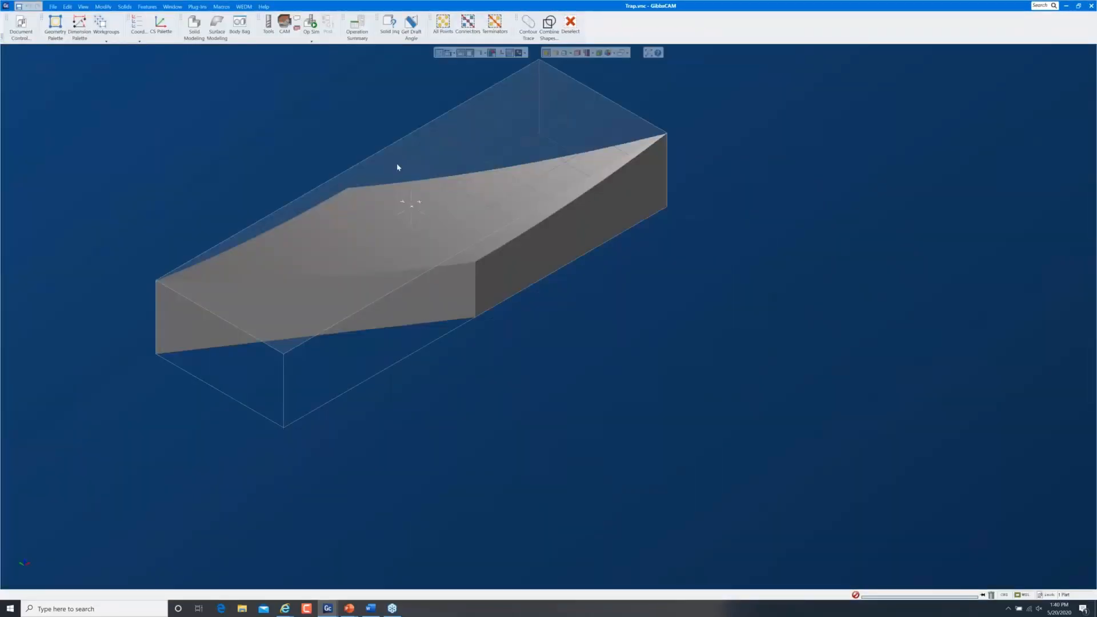
Step: Turn on the CAM workspace for the Trap part and add a 5-Axis process as the first process
click(312, 40)
click(286, 26)
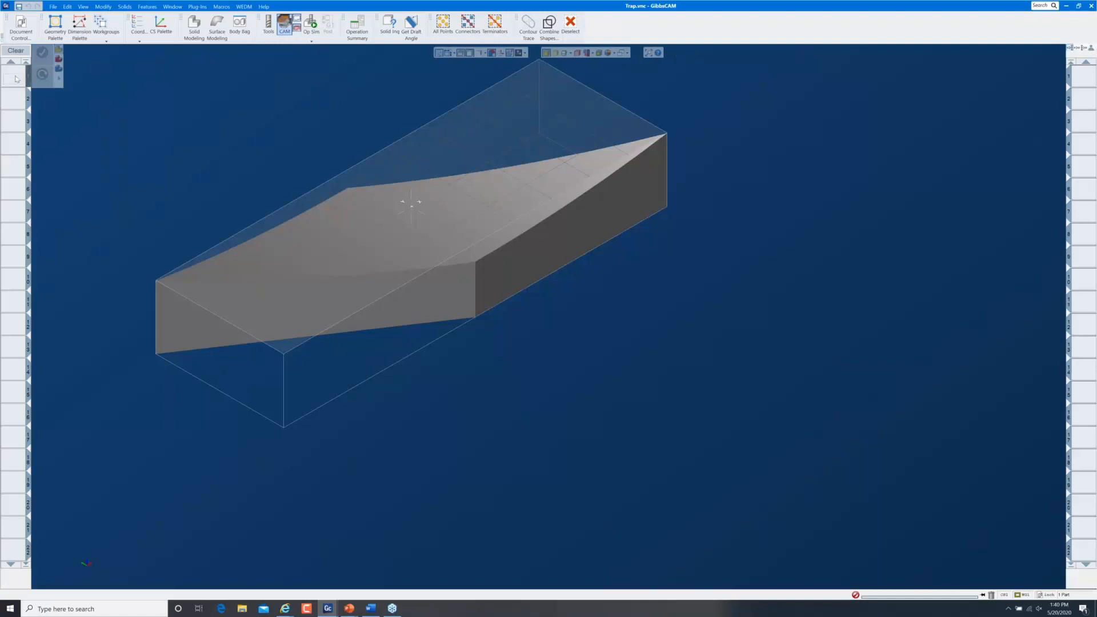
click(17, 79)
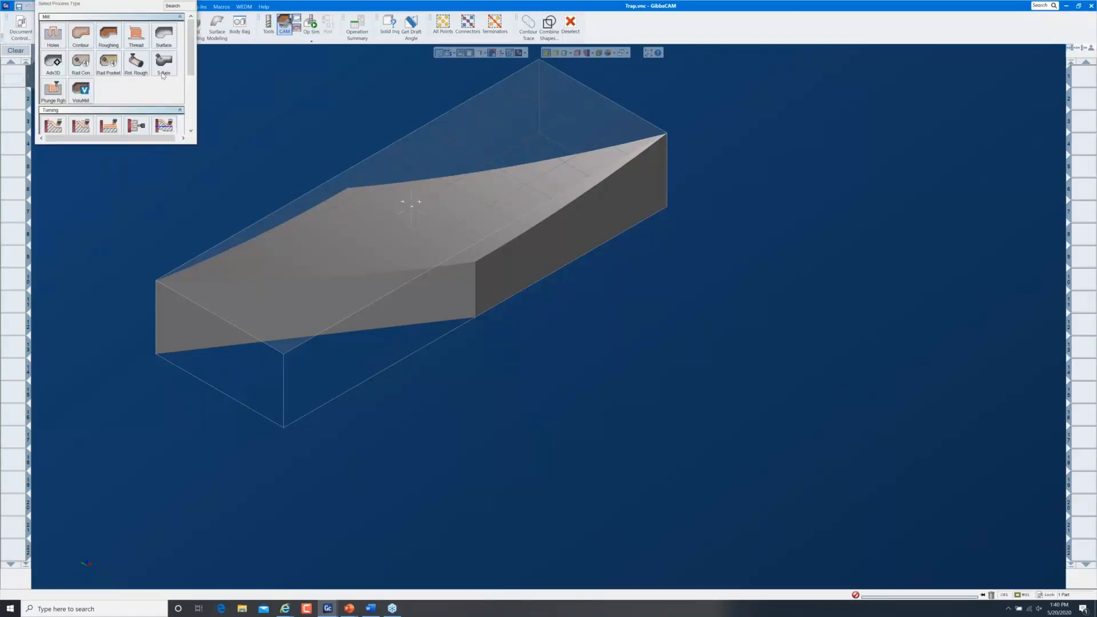
click(163, 68)
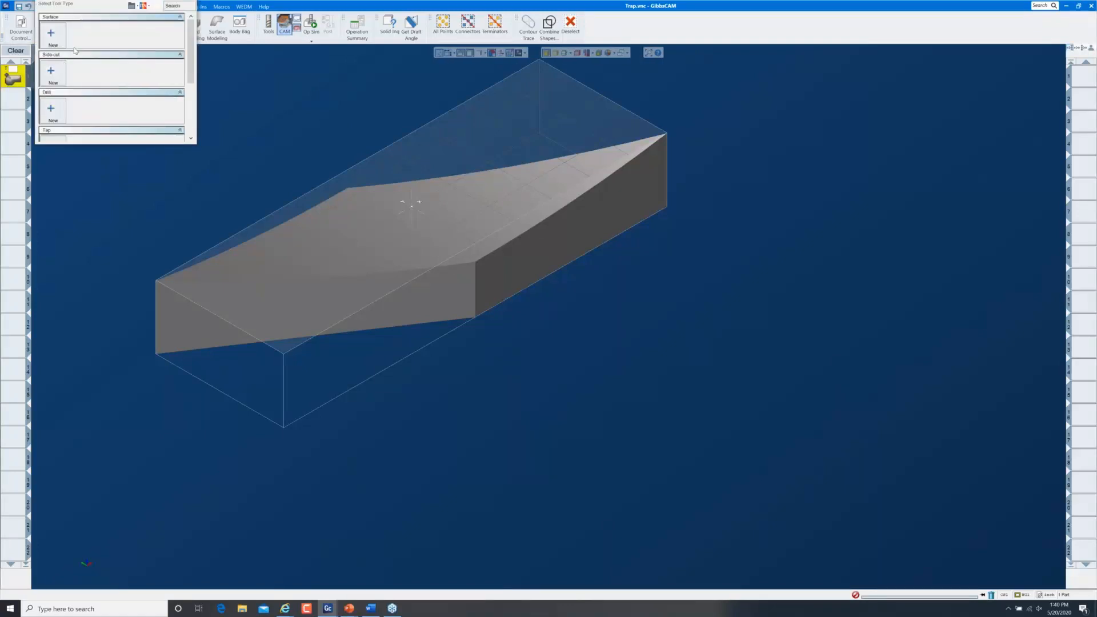
Step: Create a new ball end mill with a 0.5 inch diameter for the 5-Axis process
click(53, 37)
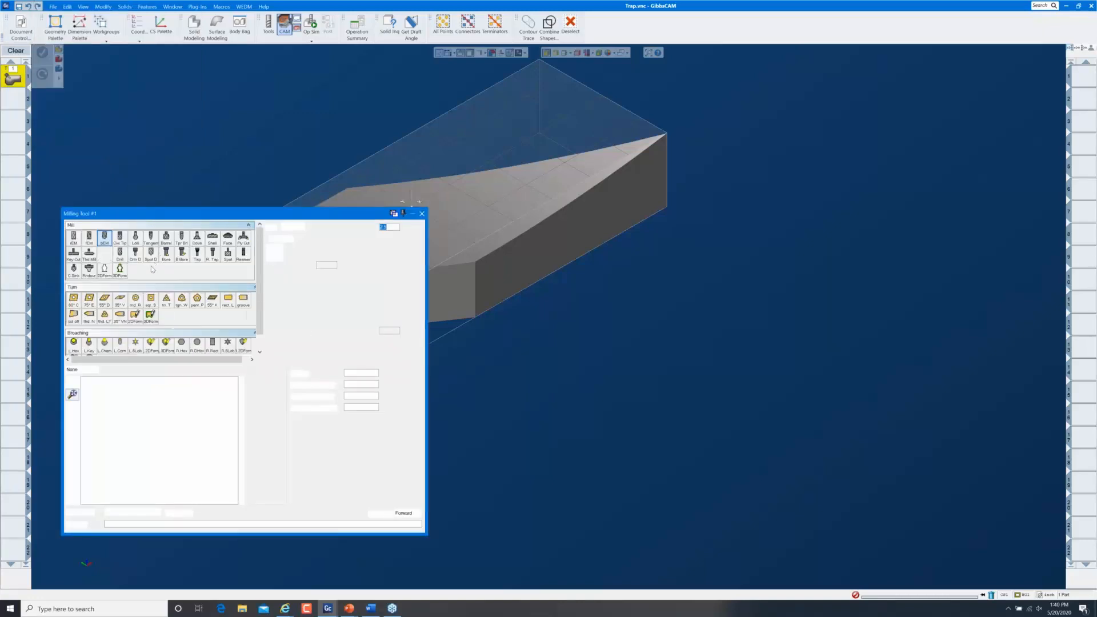
double_click(330, 264)
text(.5)
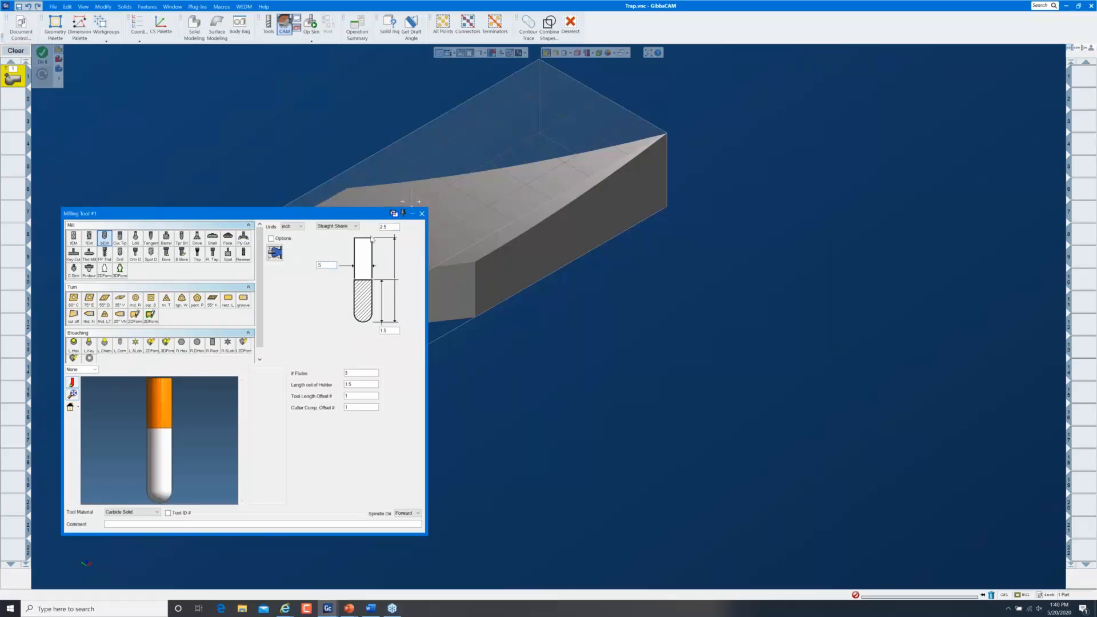
click(421, 215)
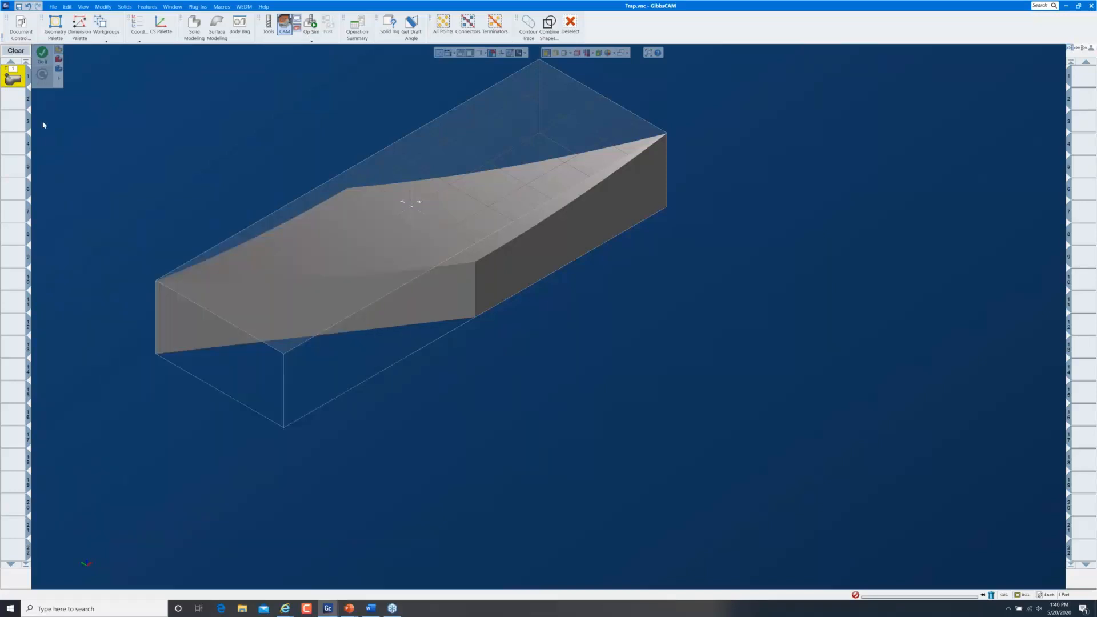
Step: Set the 5-Axis process's surface path pattern to Morph between 2 curves and select the part's curved top face as drive surface
double_click(19, 84)
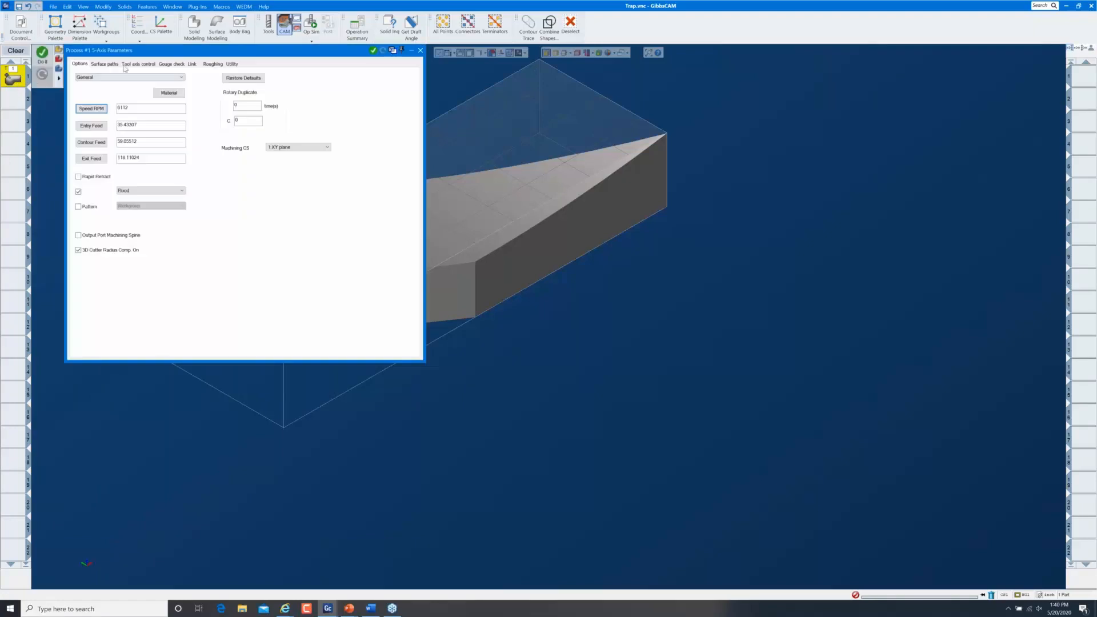
click(108, 66)
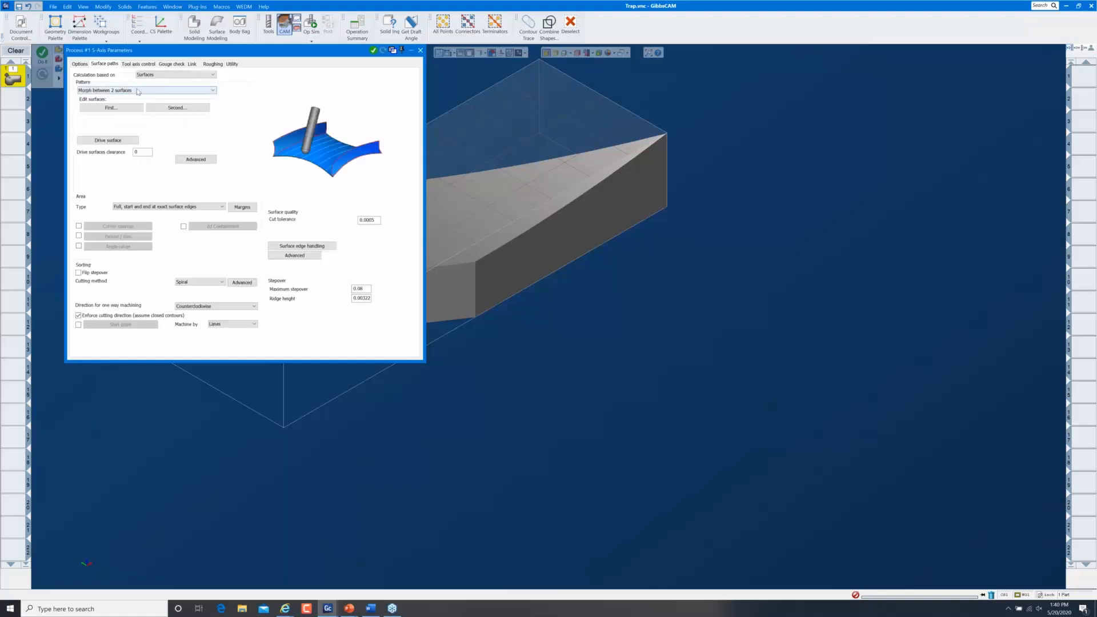
click(138, 90)
click(123, 109)
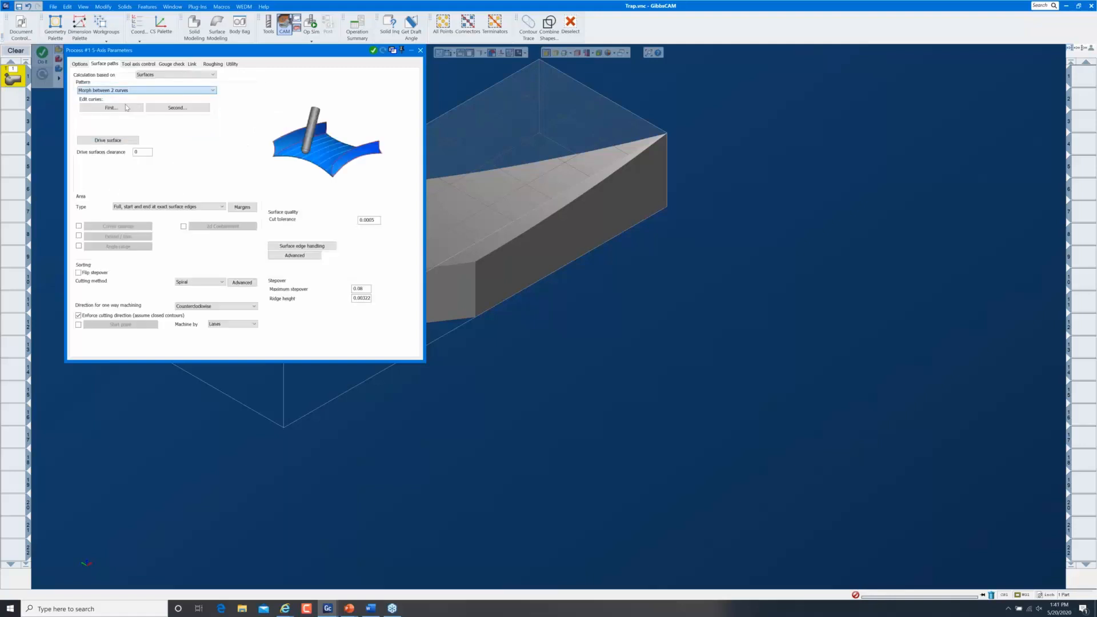
click(116, 141)
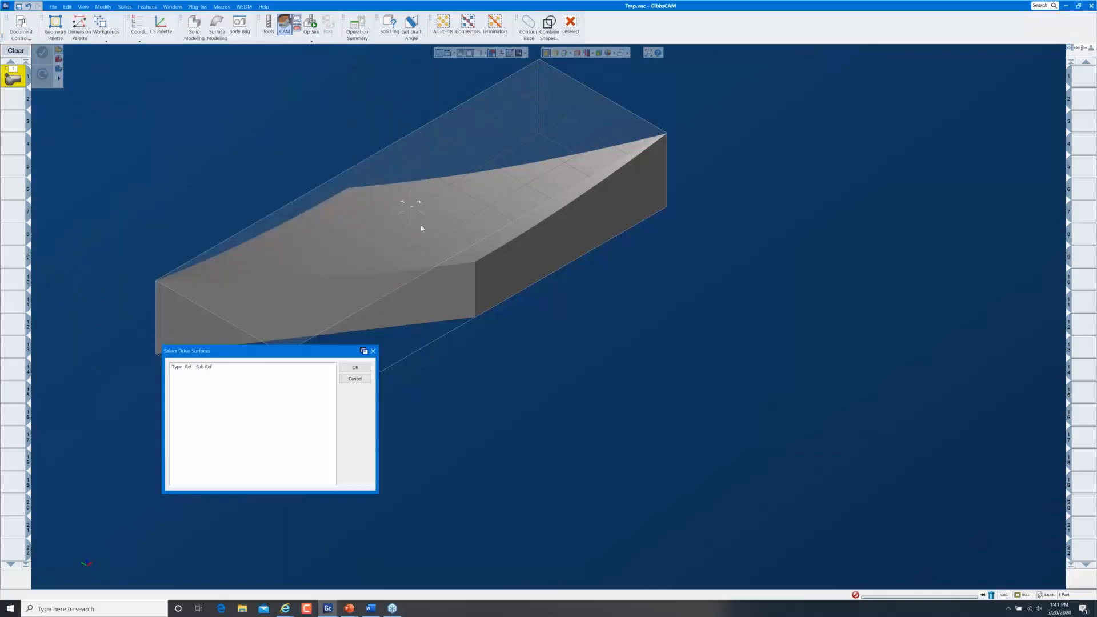
click(444, 220)
click(355, 368)
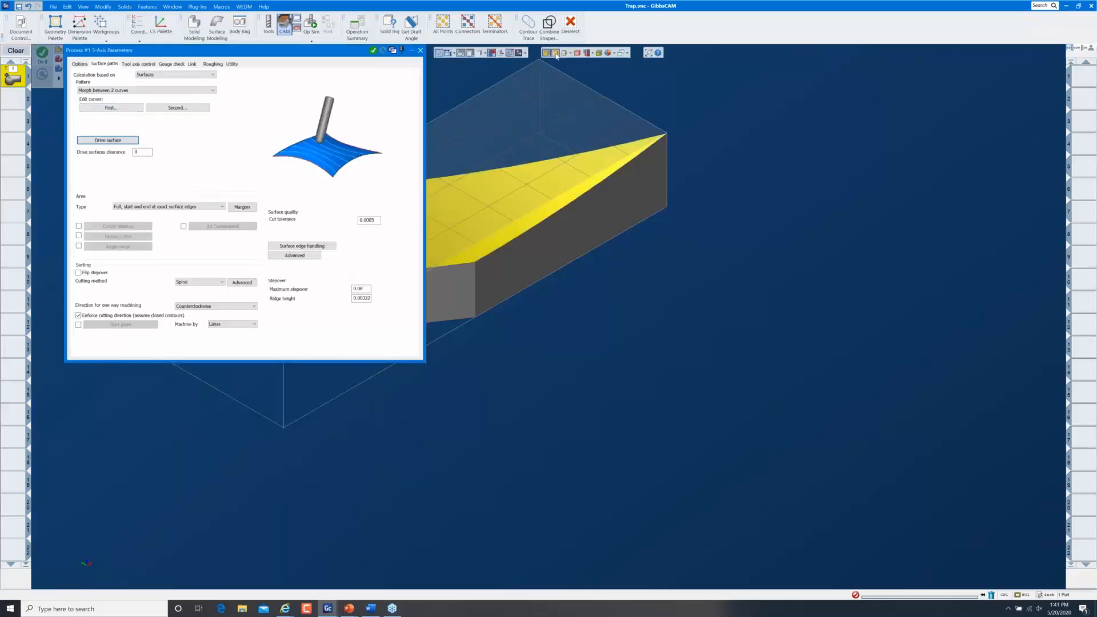
Step: Assign the top face's front-right edge as the first curve and its opposite back-left edge as the second curve
click(122, 108)
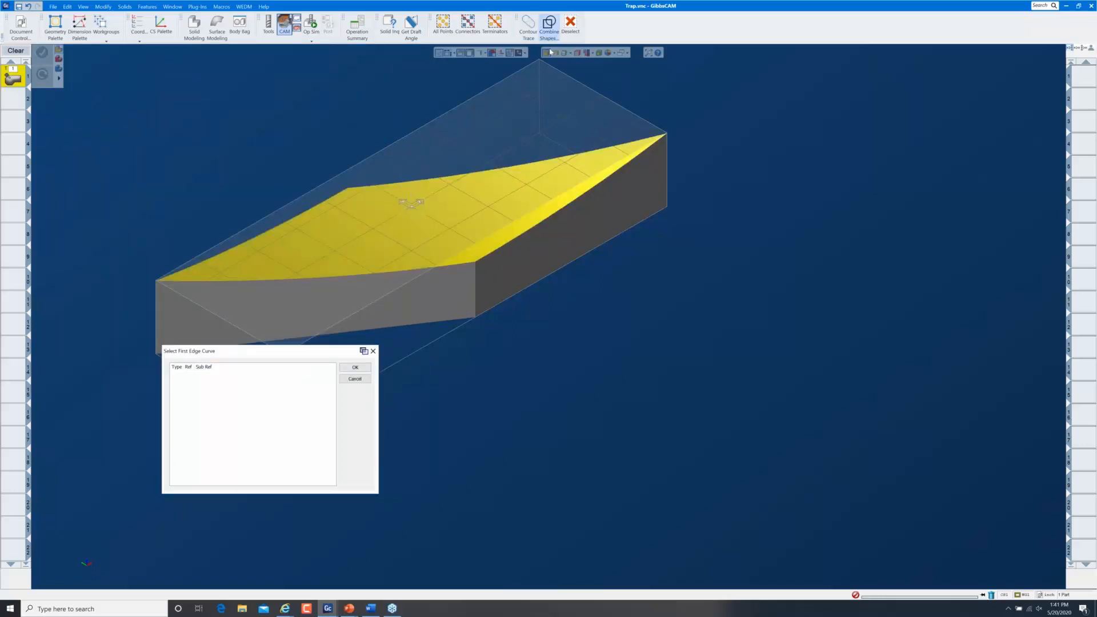
click(569, 210)
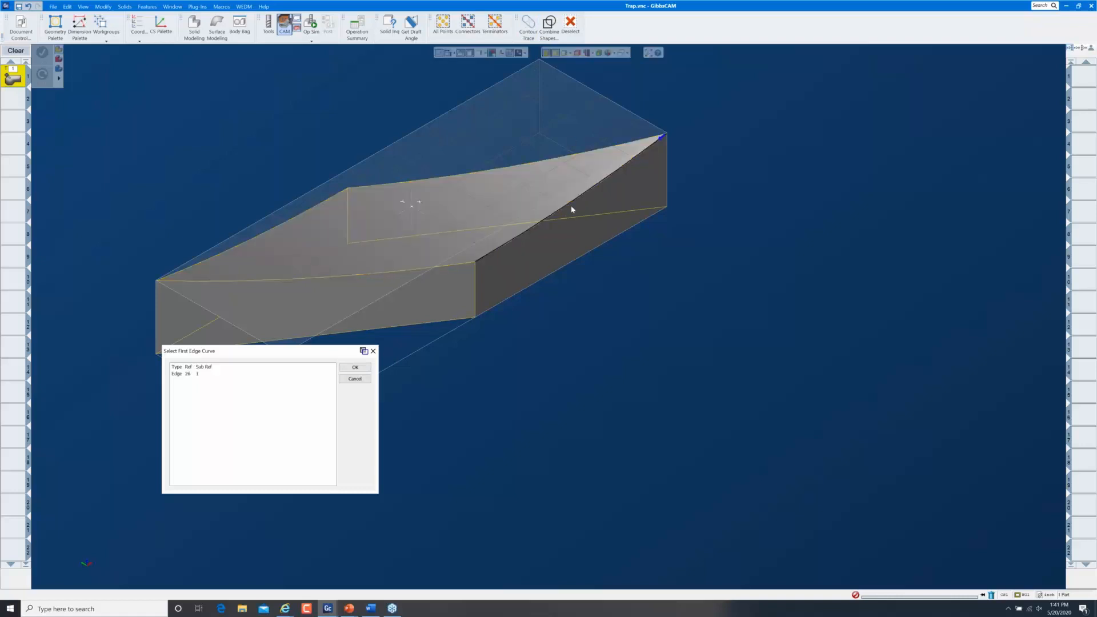
click(355, 369)
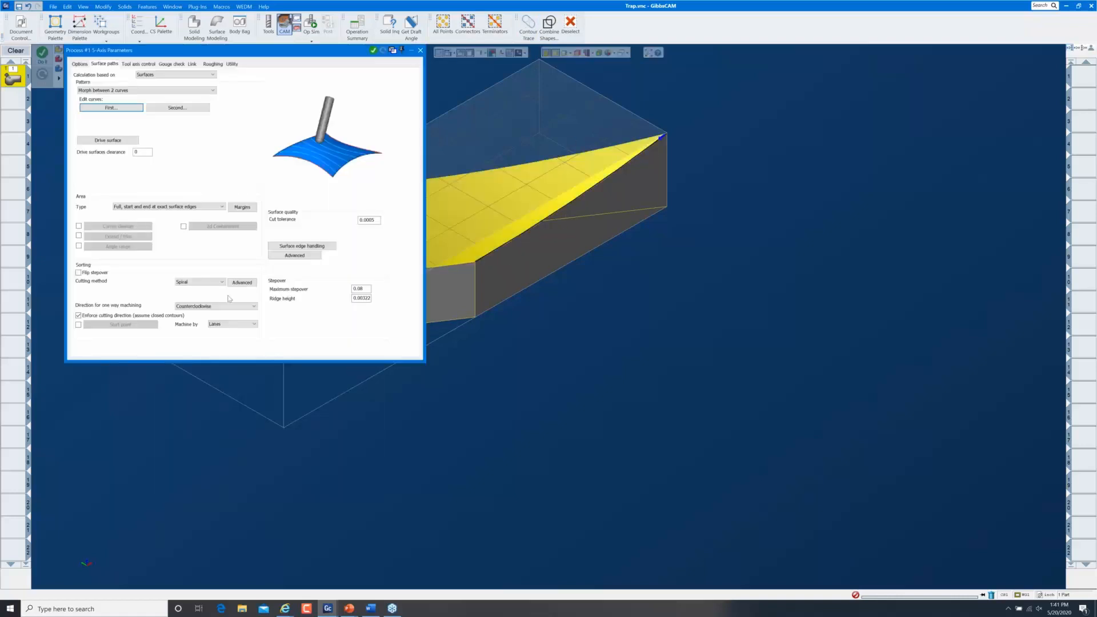
click(177, 108)
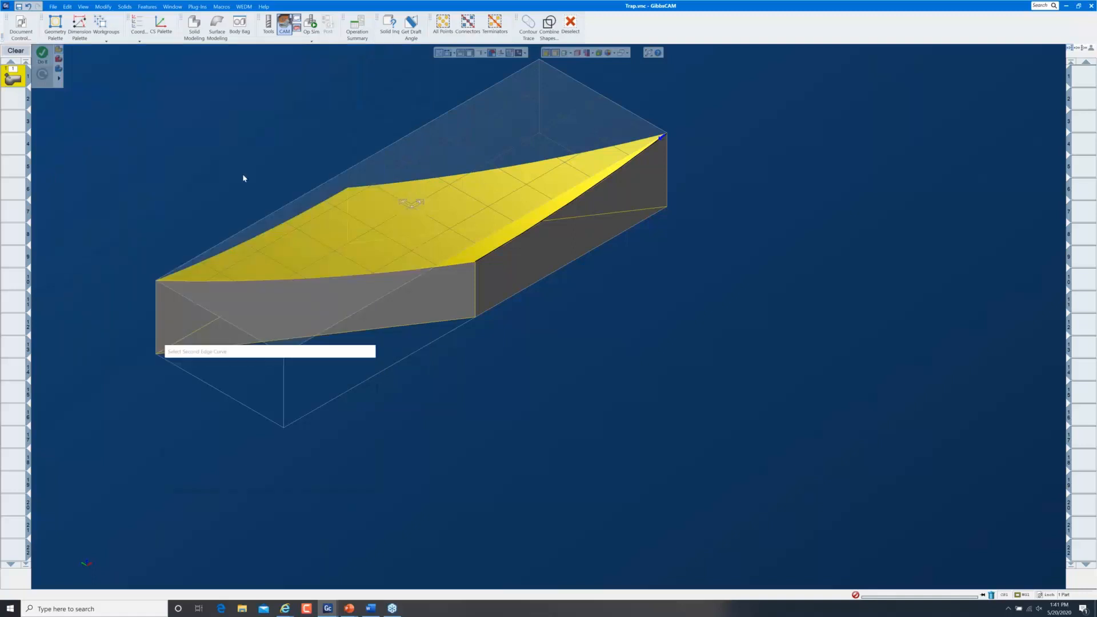
click(265, 231)
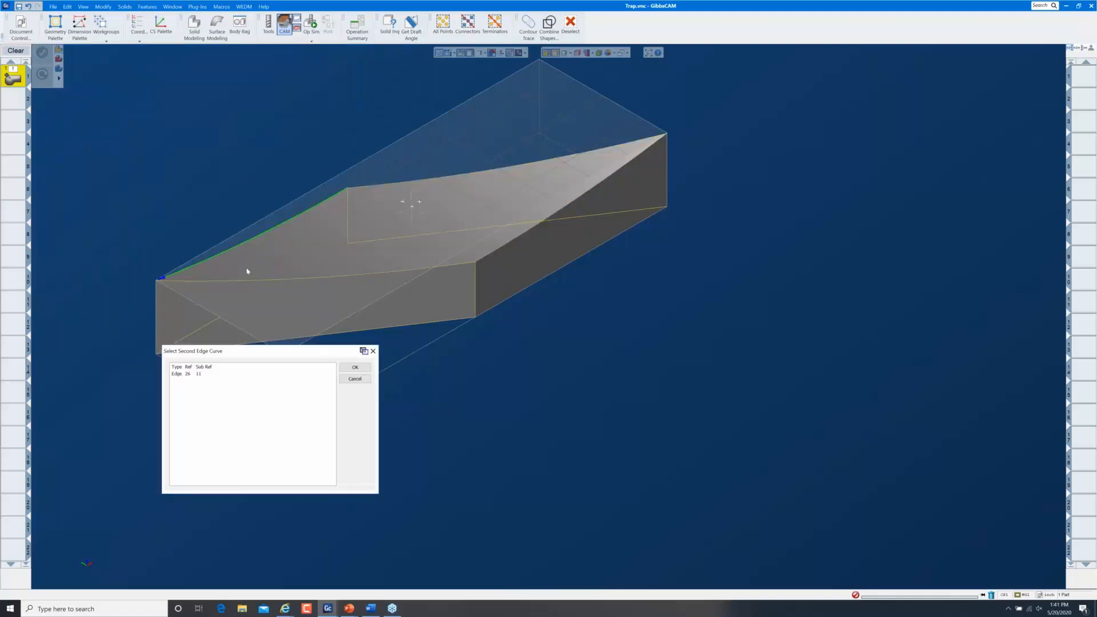
click(355, 367)
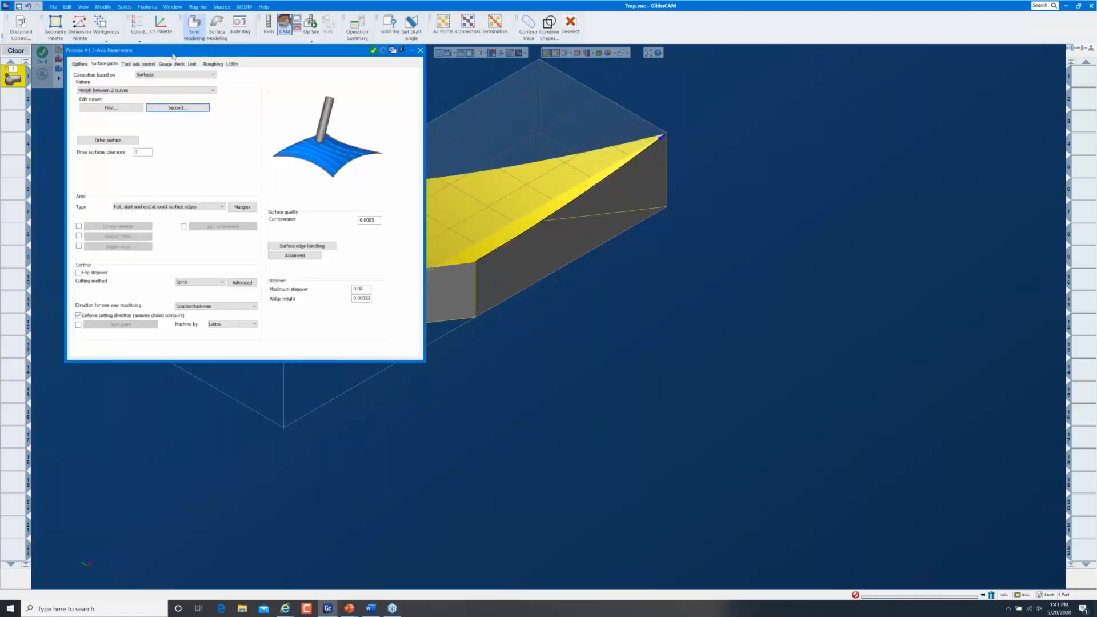
Step: Keep the output format at 5 Axis, set the tool axis to Not be tilted and stays normal to surface, and run the process
click(139, 63)
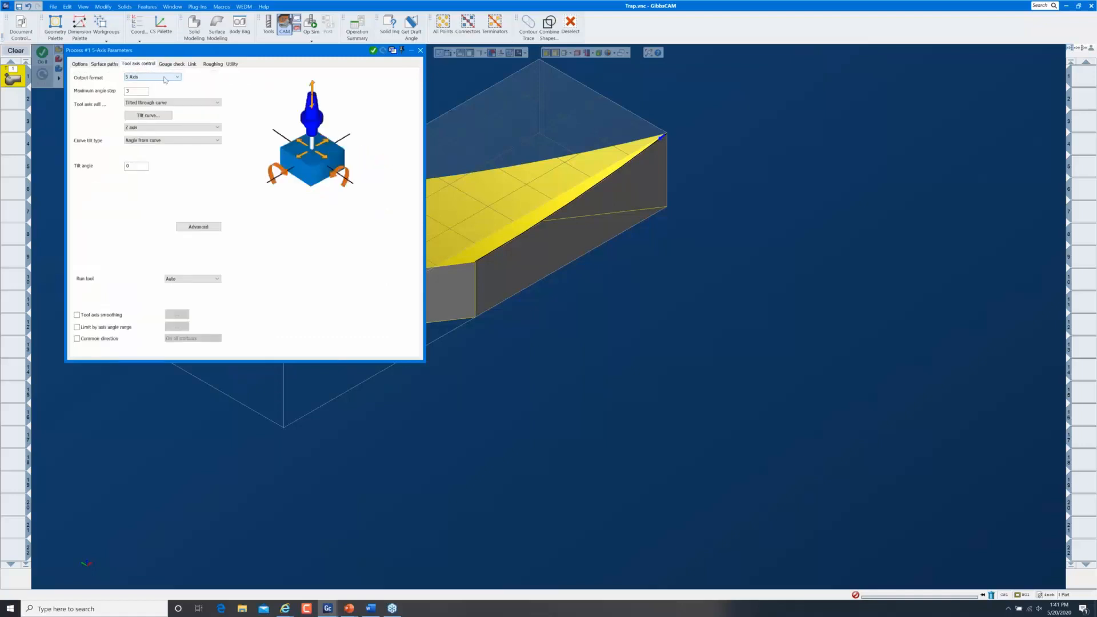
click(153, 77)
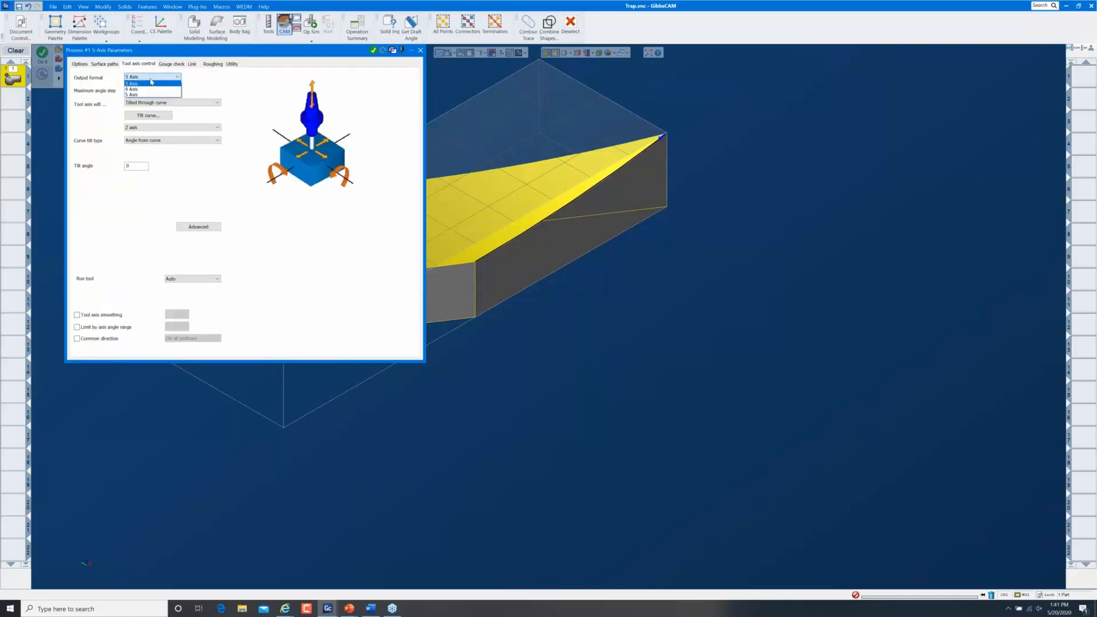
click(151, 77)
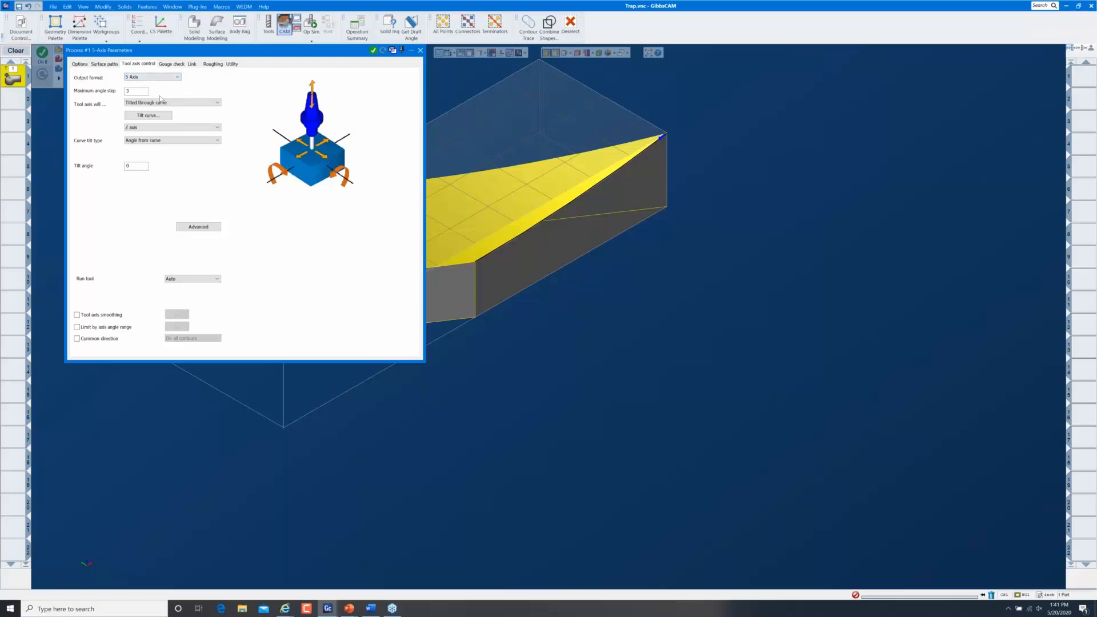
click(157, 103)
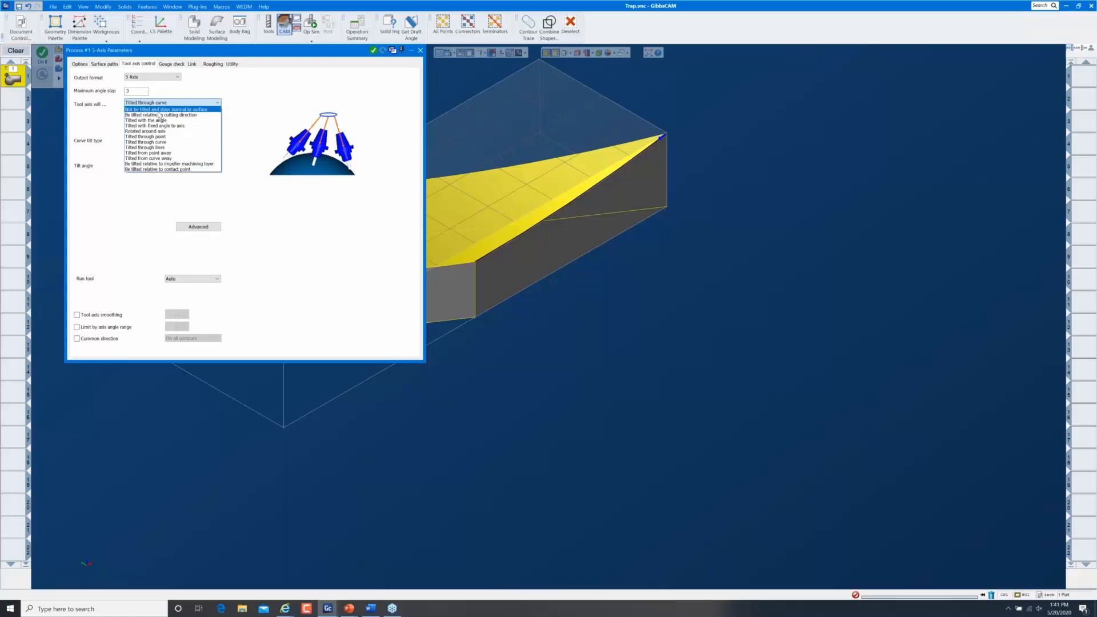
click(160, 109)
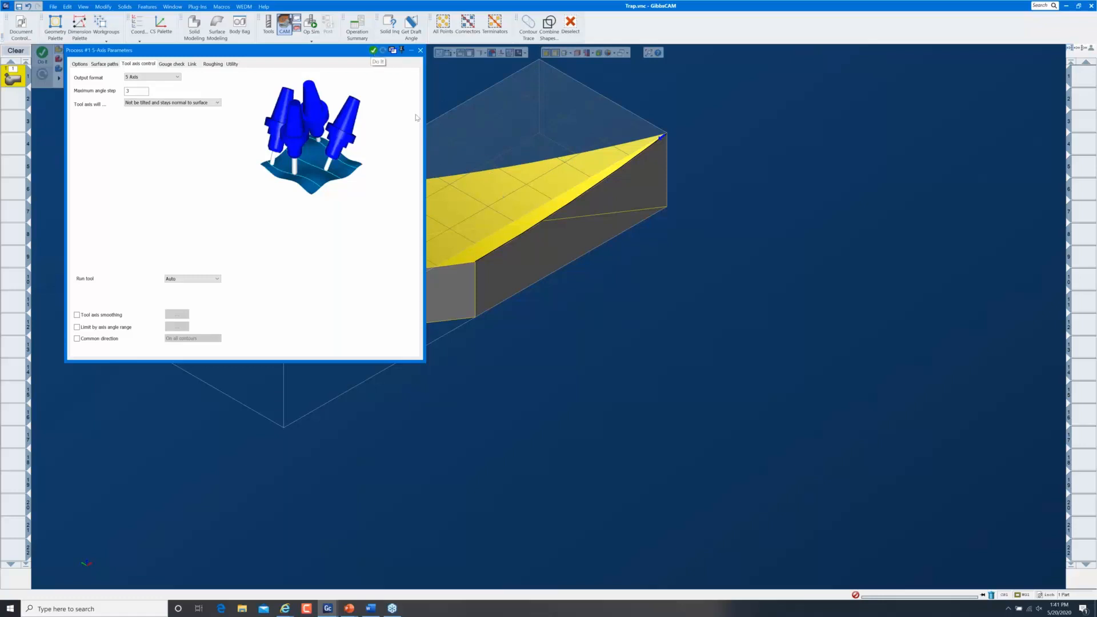
click(373, 52)
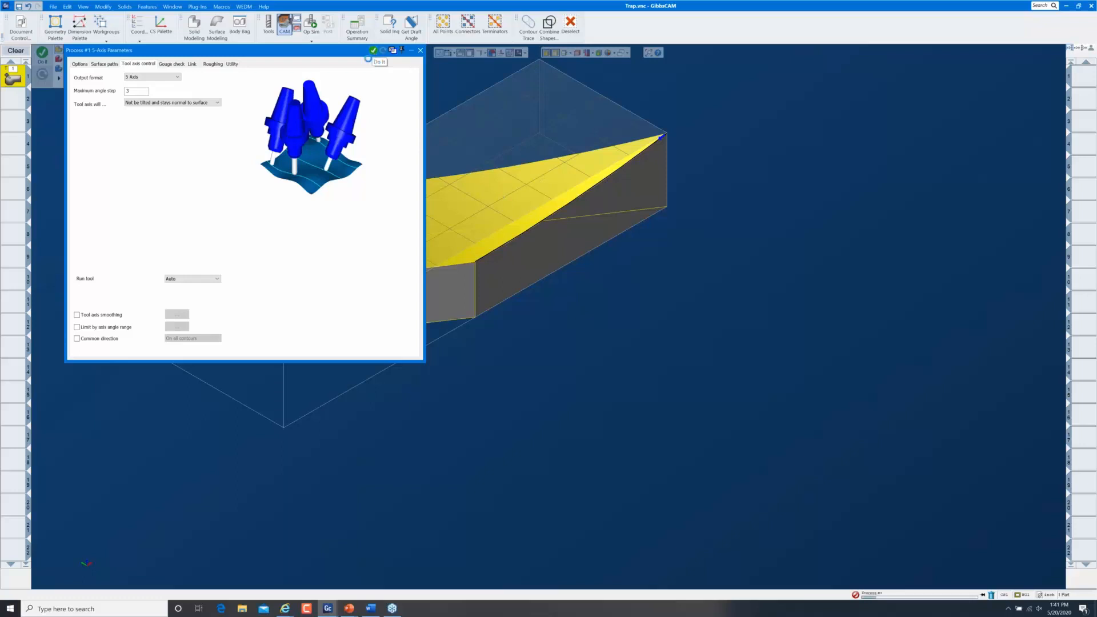
drag(347, 55, 846, 153)
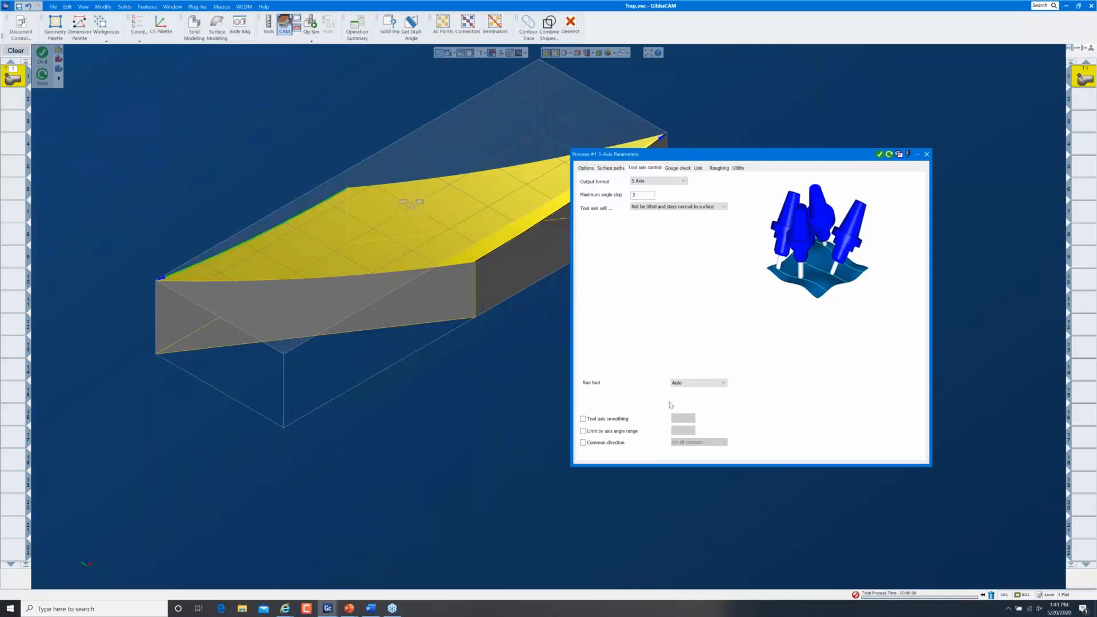
Step: Open the process progress list and read the full status text of the 5-Axis calculation
click(984, 595)
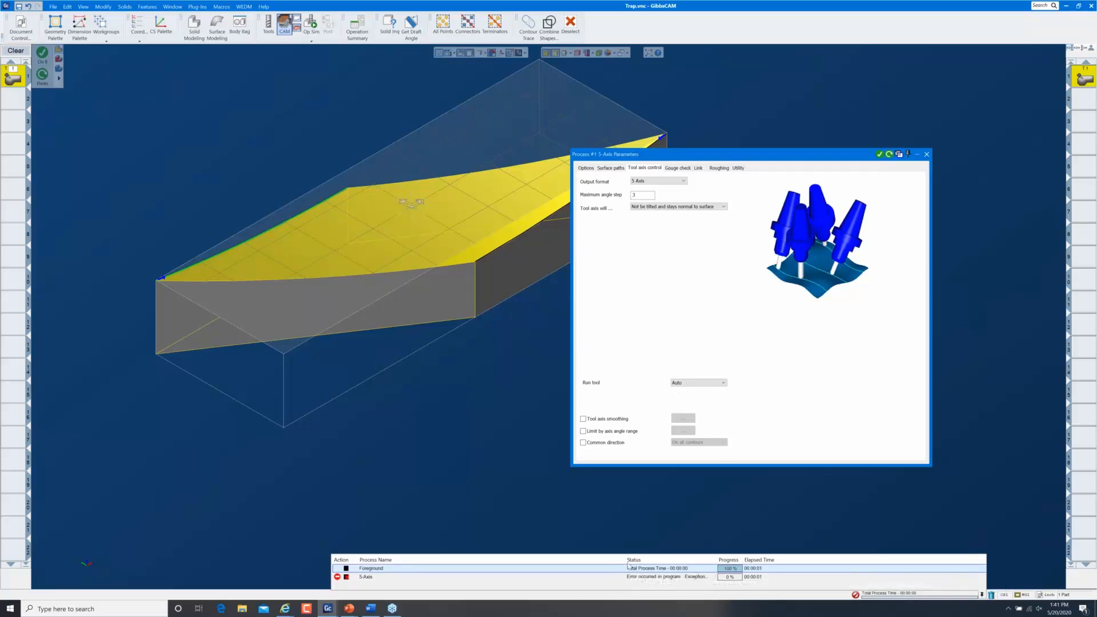
drag(604, 568, 483, 567)
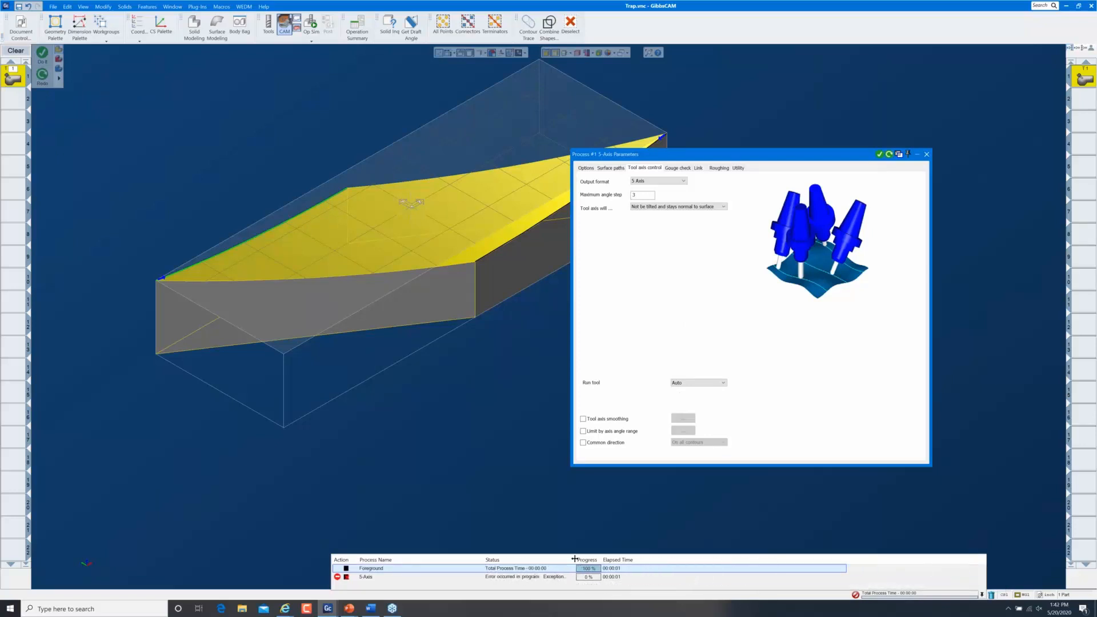
drag(576, 567, 731, 567)
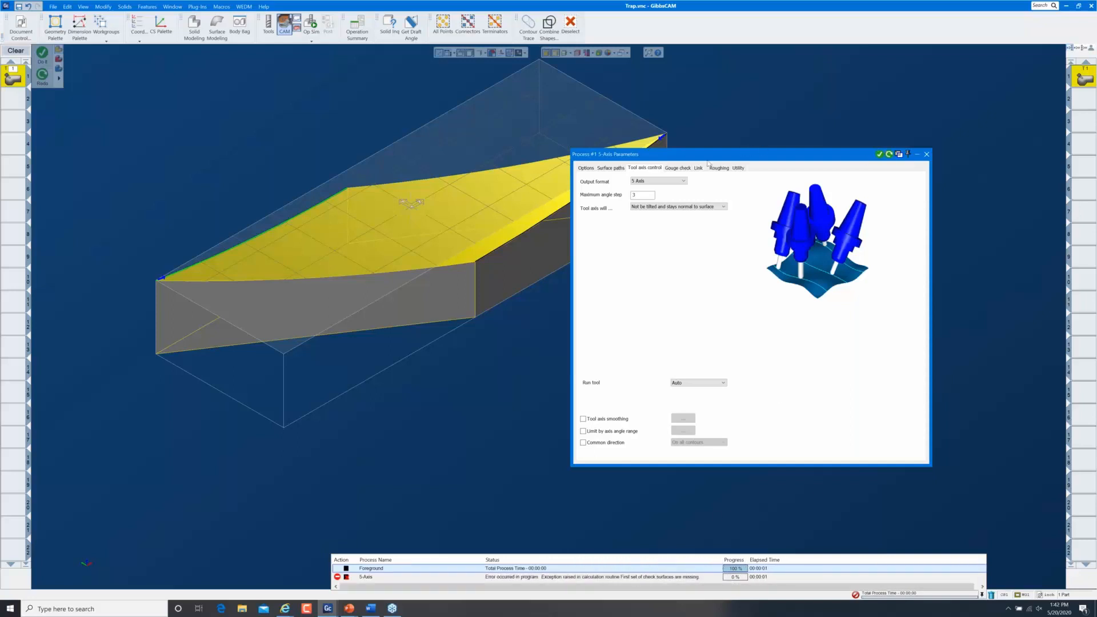
Step: Restore the 5-Axis process's default parameters and set the surface path pattern to Morph between 2 curves
click(587, 168)
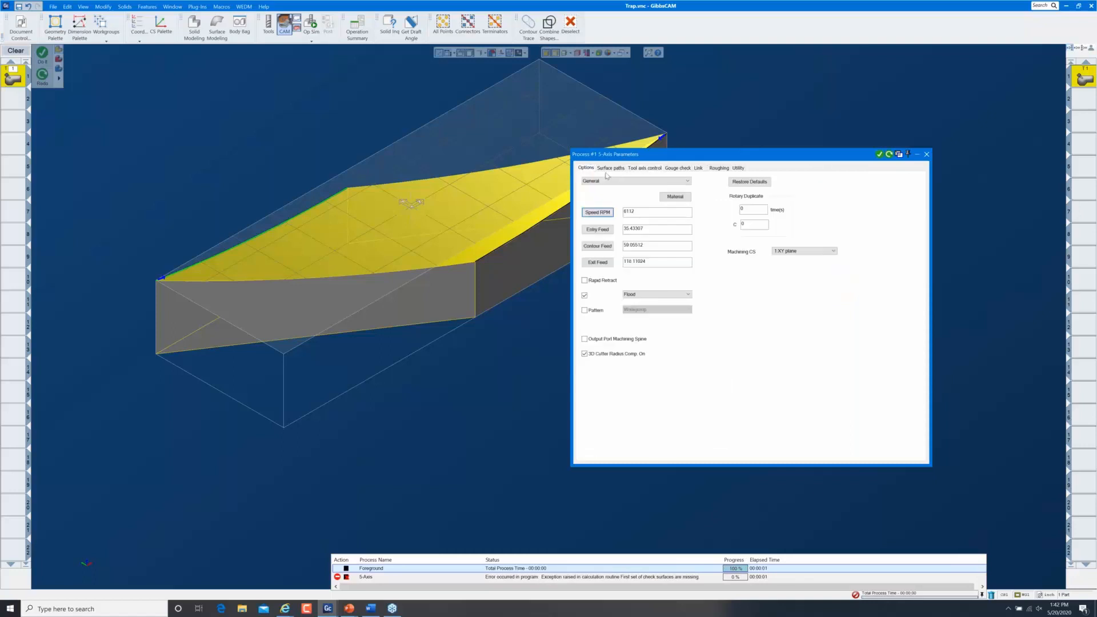
click(736, 183)
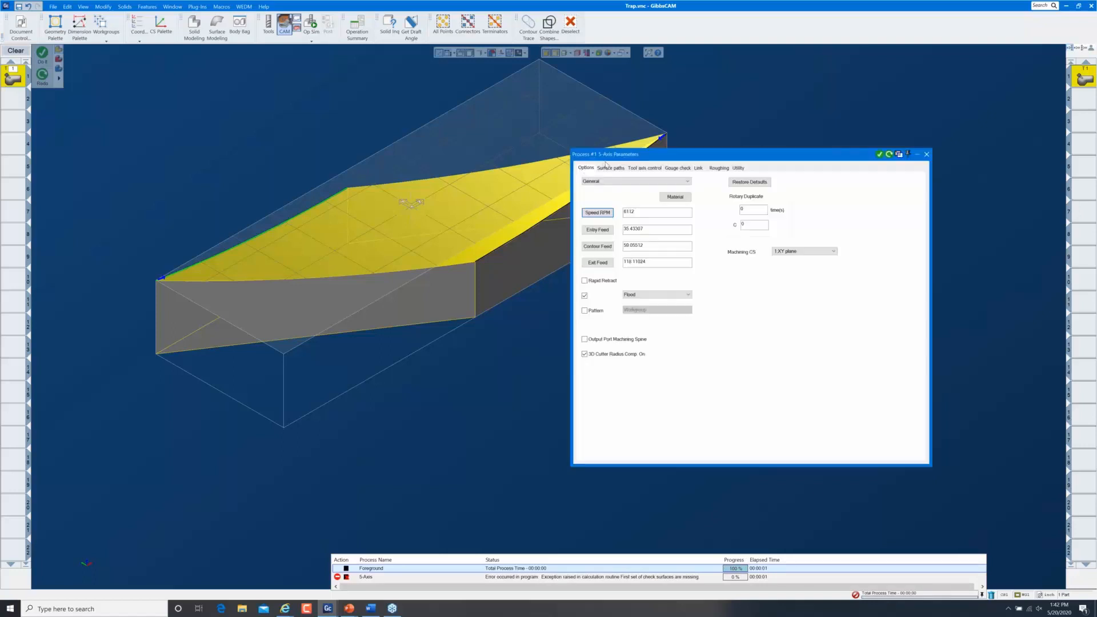
click(610, 169)
click(658, 194)
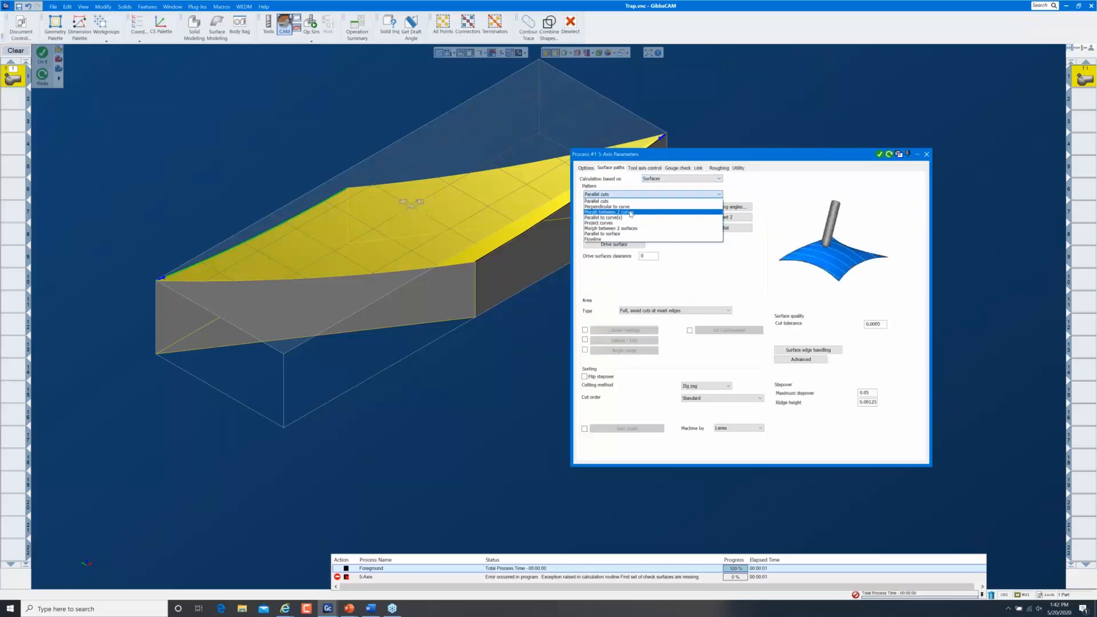
click(609, 212)
Step: Confirm the existing drive surface and the first and second edge curves, and regenerate the 5-Axis operation
click(614, 244)
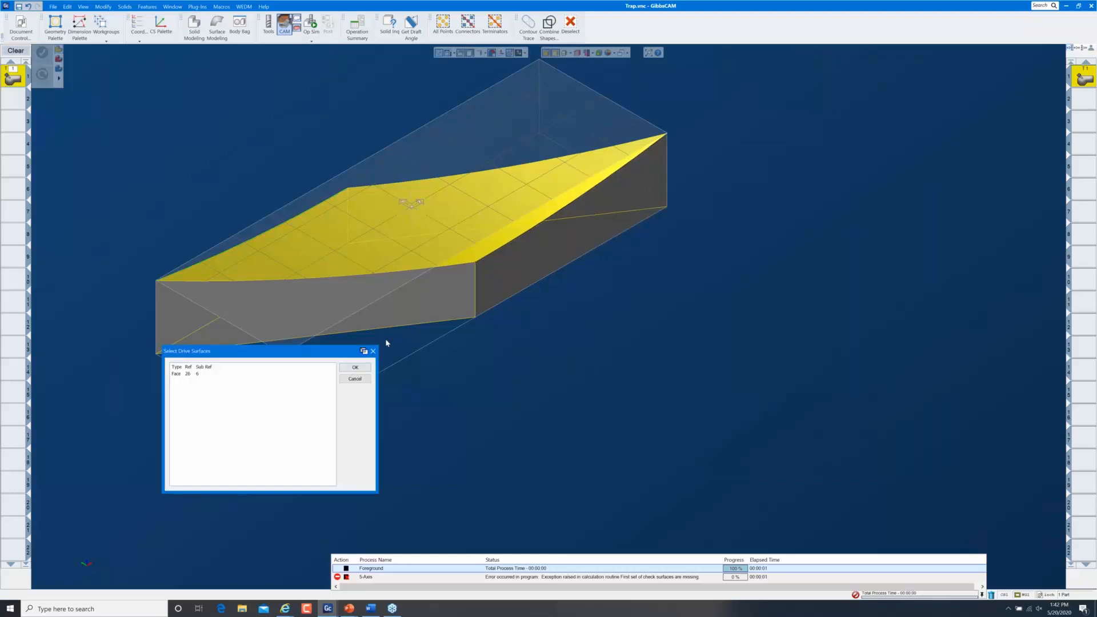
click(355, 368)
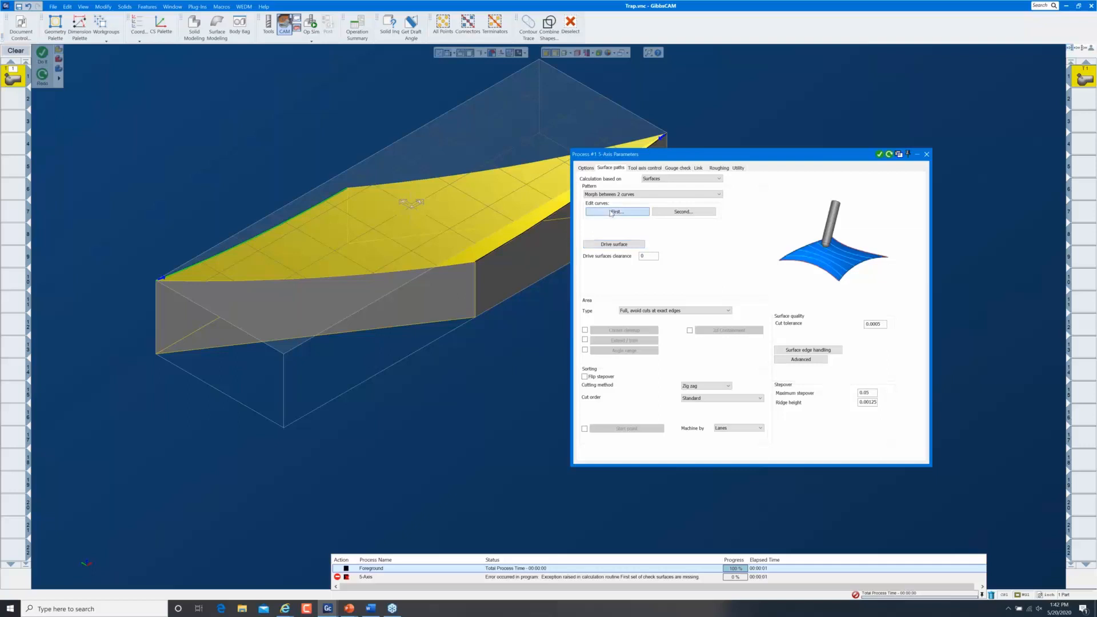
click(602, 212)
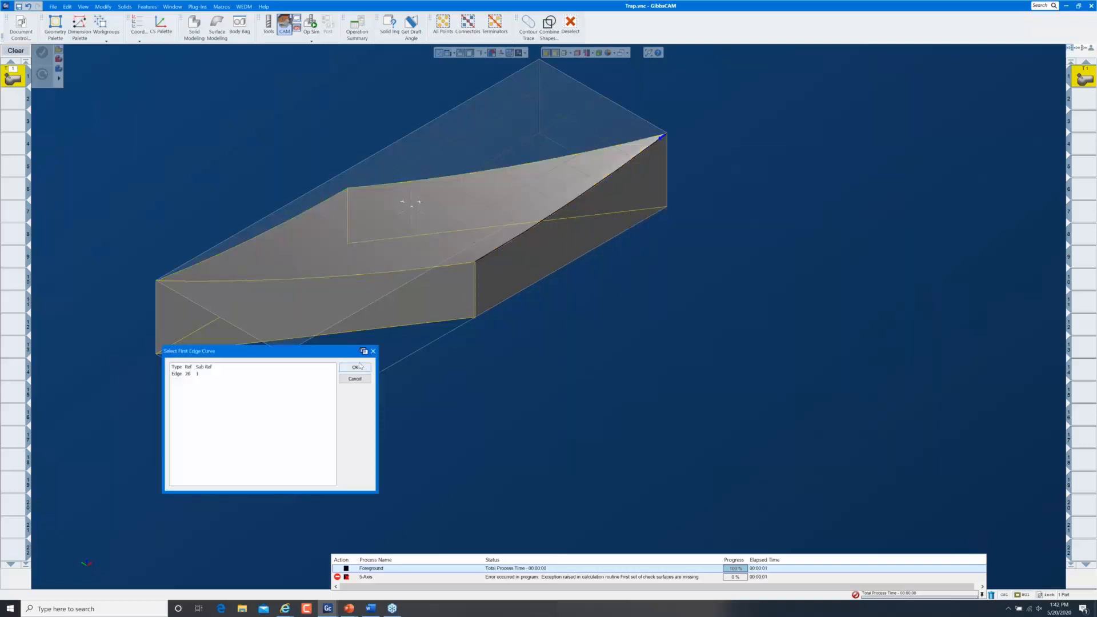
click(355, 368)
click(684, 212)
click(367, 370)
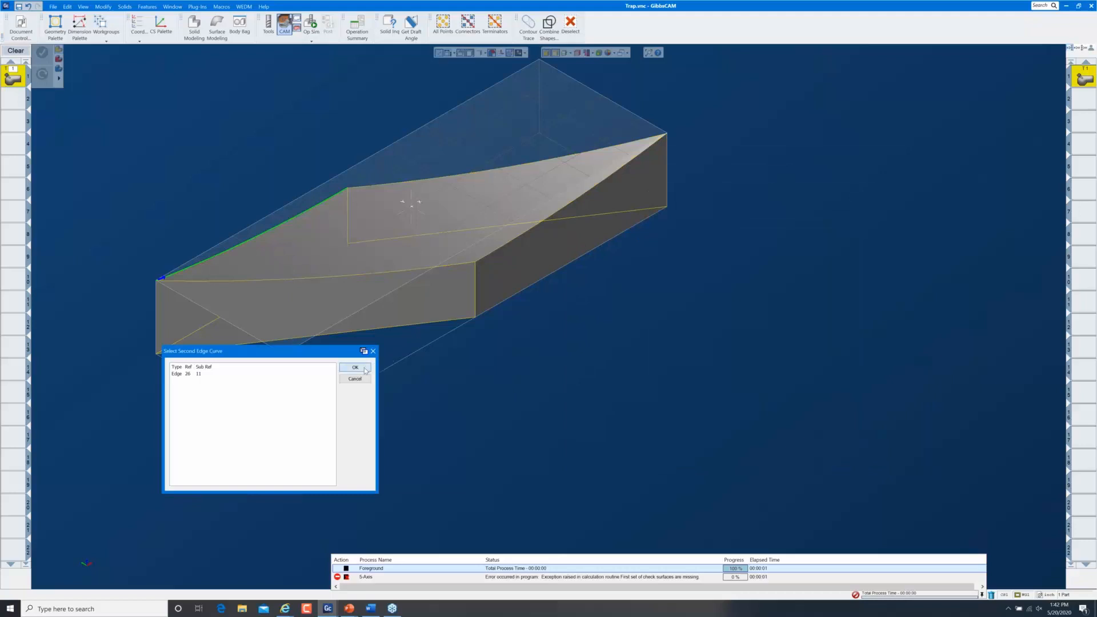
click(889, 154)
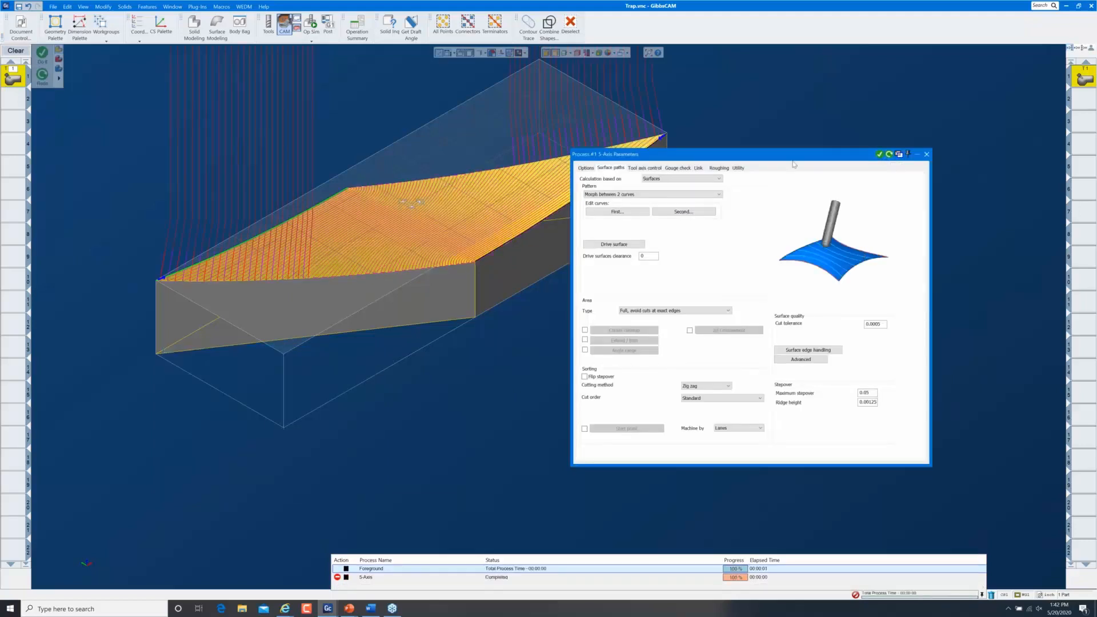
Step: Examine the toolpath near the front corner from above, enable Extend edge curve in the surface edge handling, and regenerate the operation
drag(803, 158, 701, 207)
drag(437, 206, 243, 103)
middle_drag(599, 224, 825, 280)
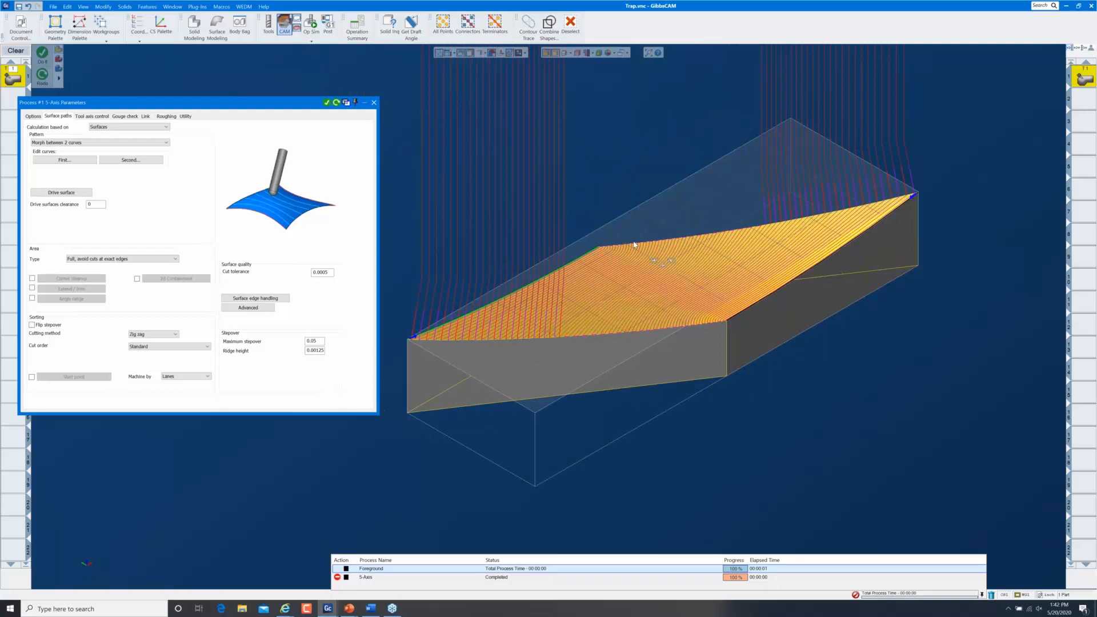
key(ctrl+h)
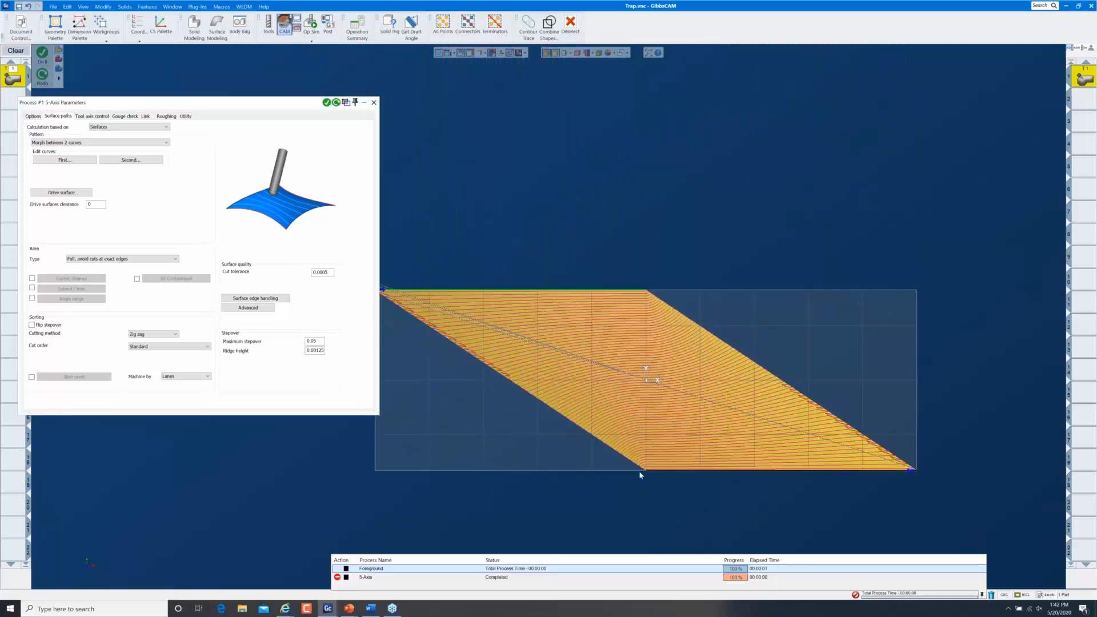
drag(577, 422, 724, 522)
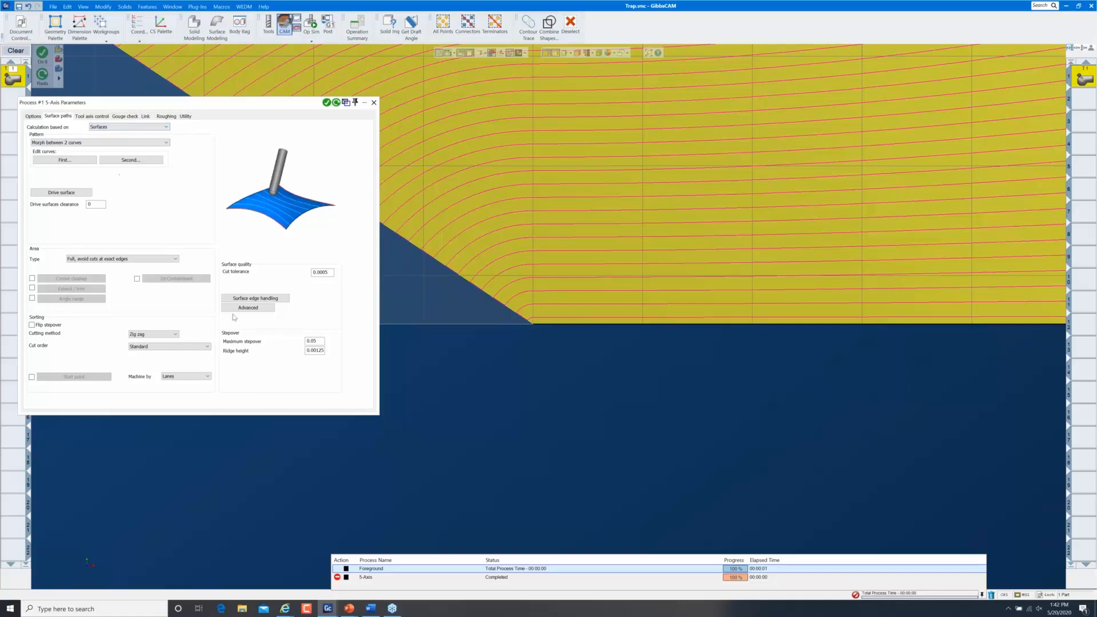
click(259, 298)
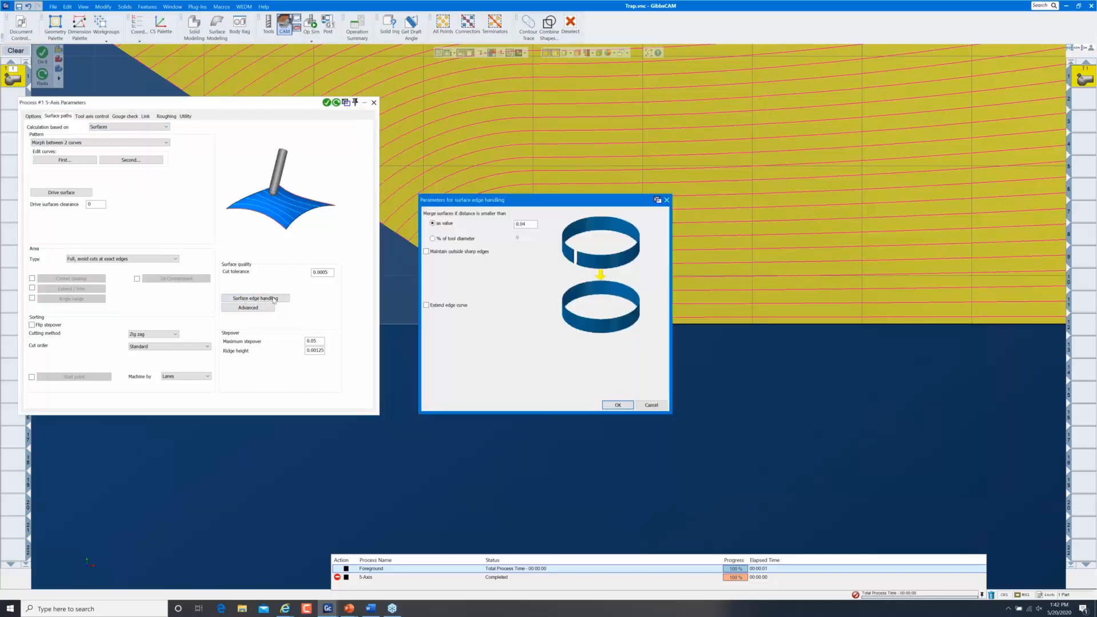
click(434, 308)
click(623, 405)
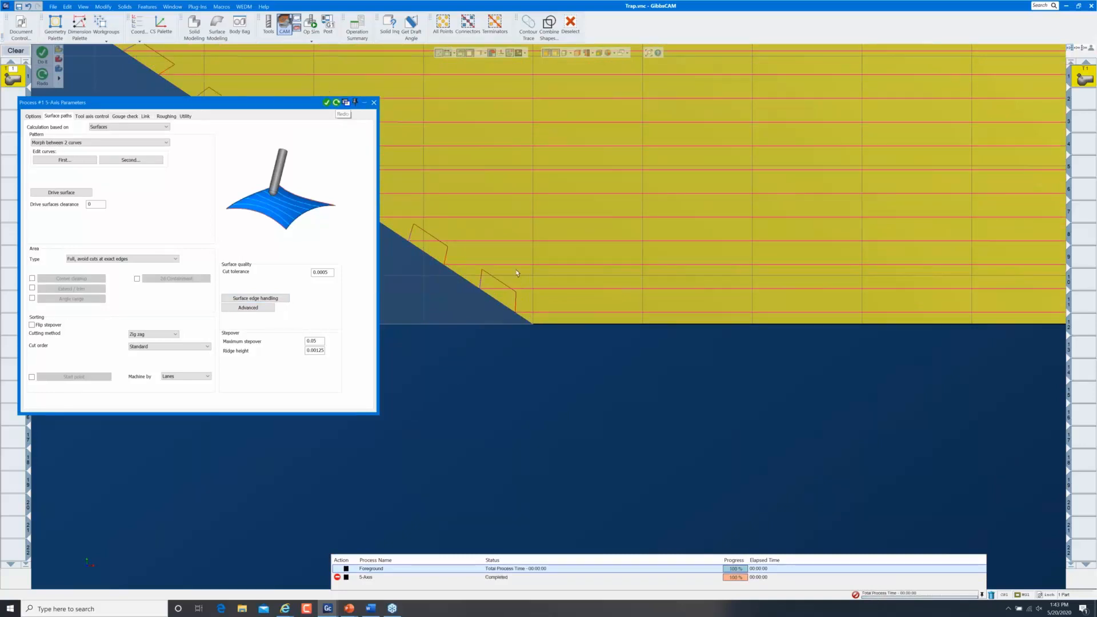
key(ctrl+i)
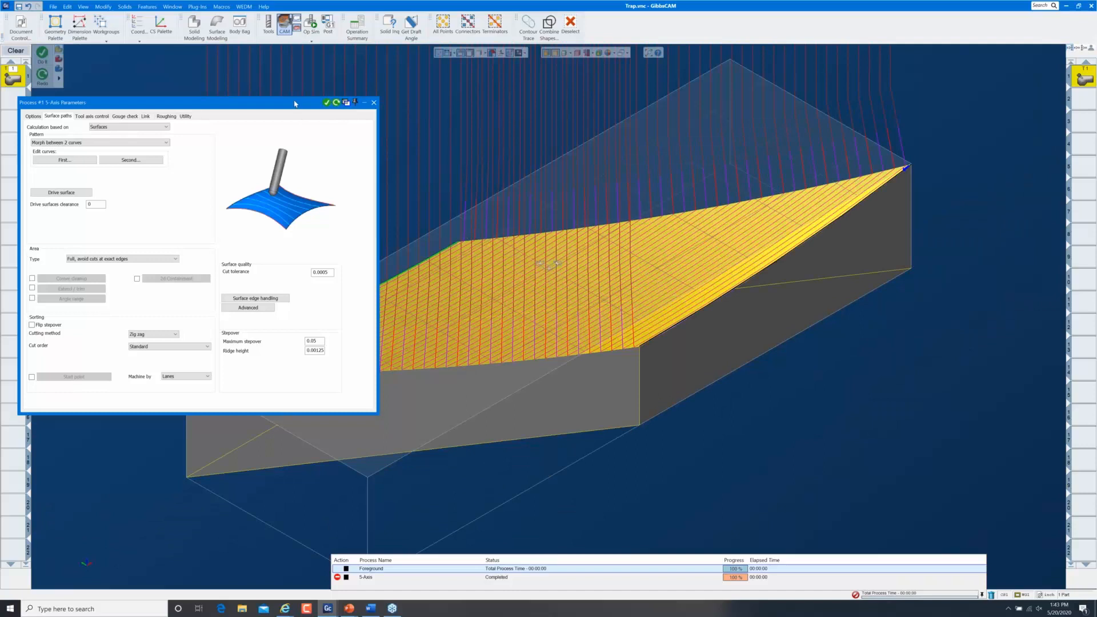
Step: Examine the toolpath from above near the sharp corner and set small moves for links between slices to Follow surfaces
drag(295, 104, 384, 220)
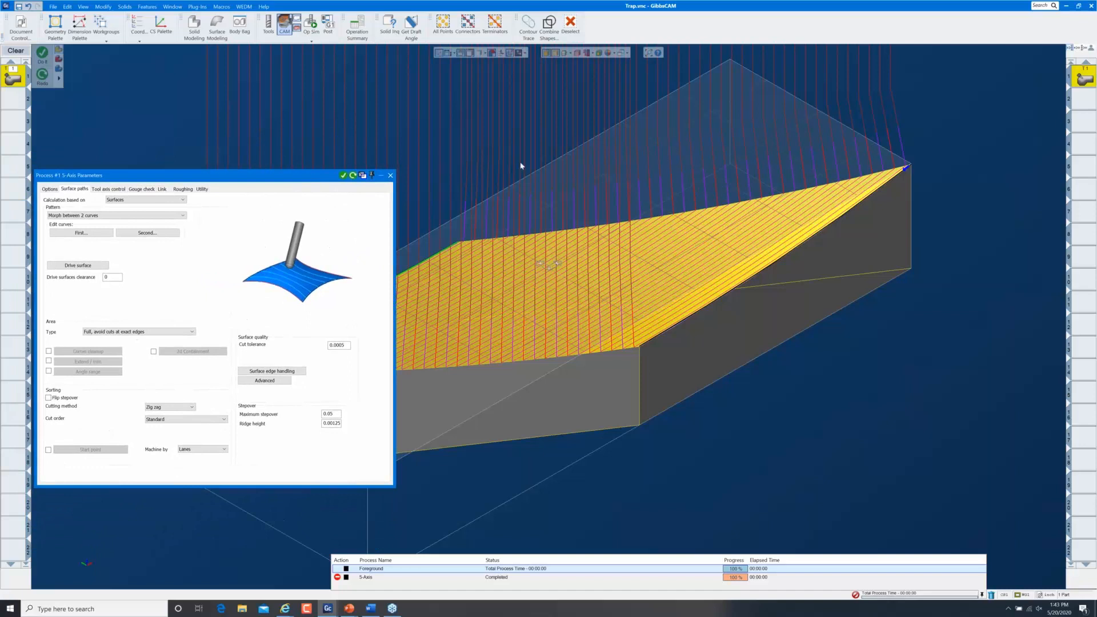
click(163, 190)
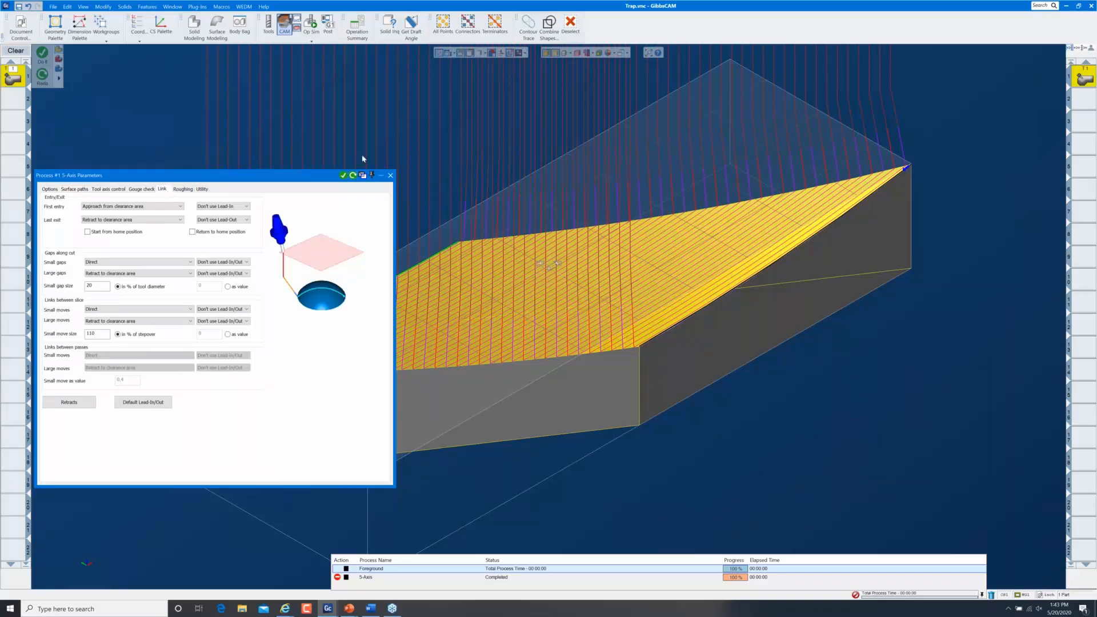
key(ctrl+h)
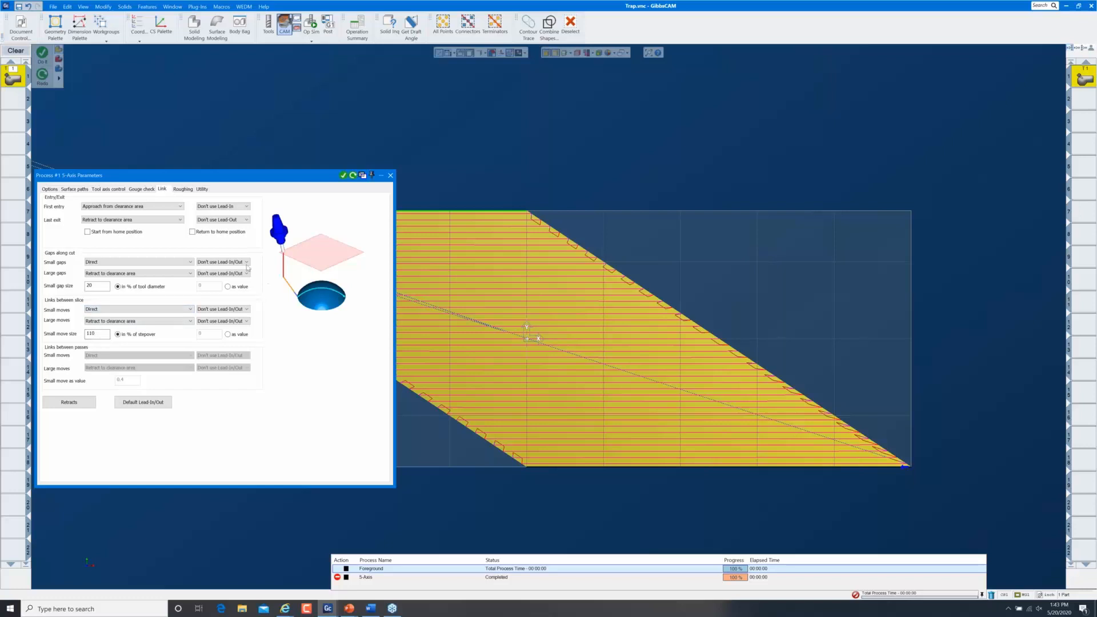
click(76, 189)
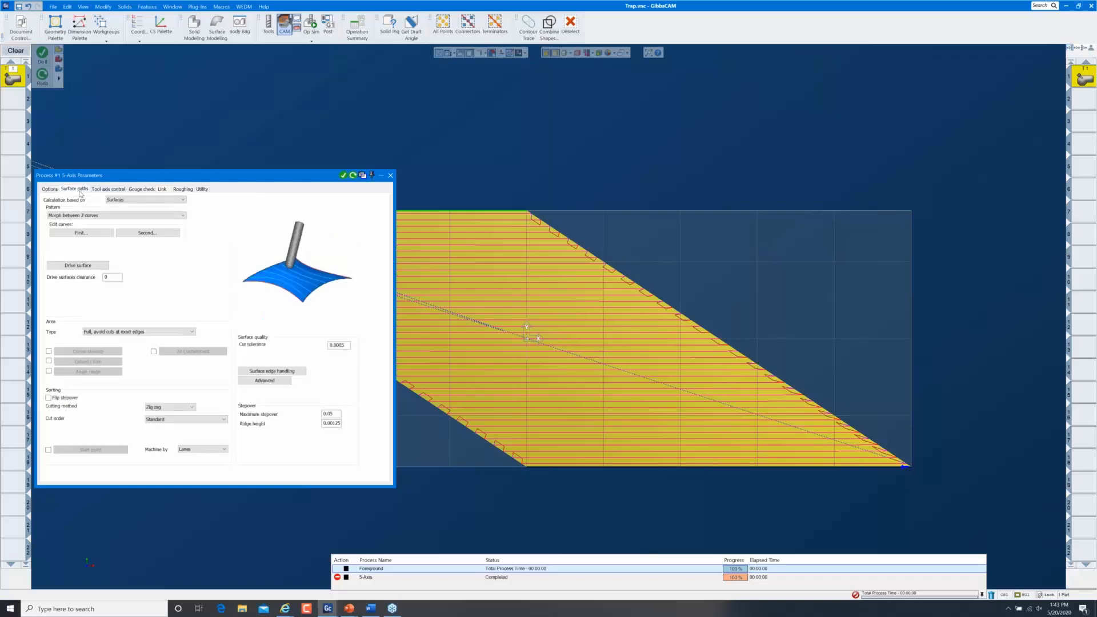
click(104, 190)
click(163, 189)
drag(905, 469, 933, 502)
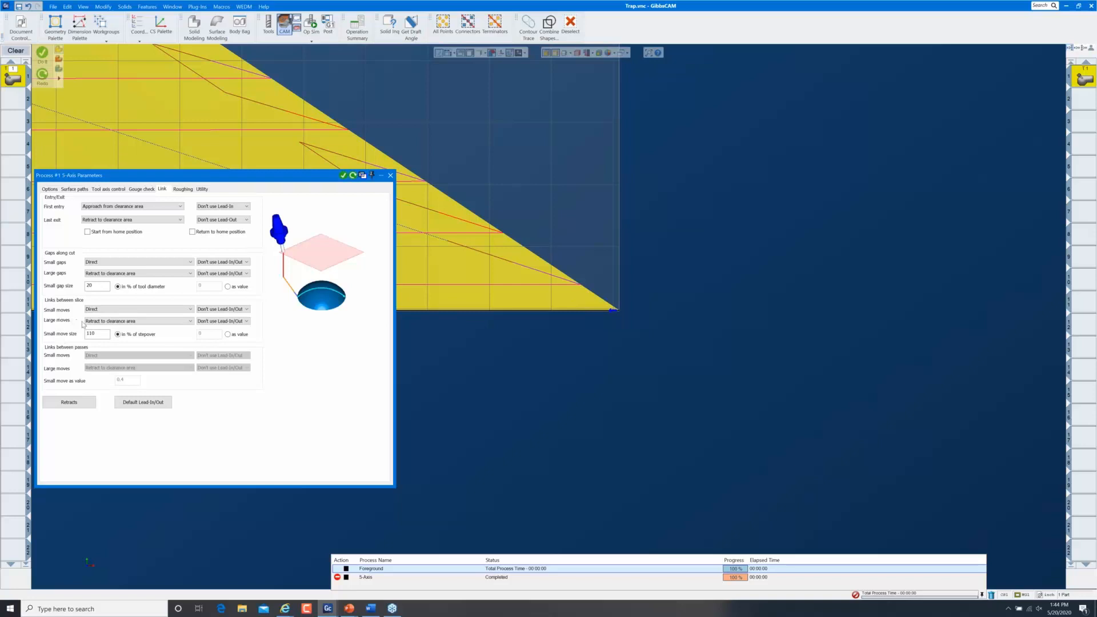
click(176, 310)
click(124, 322)
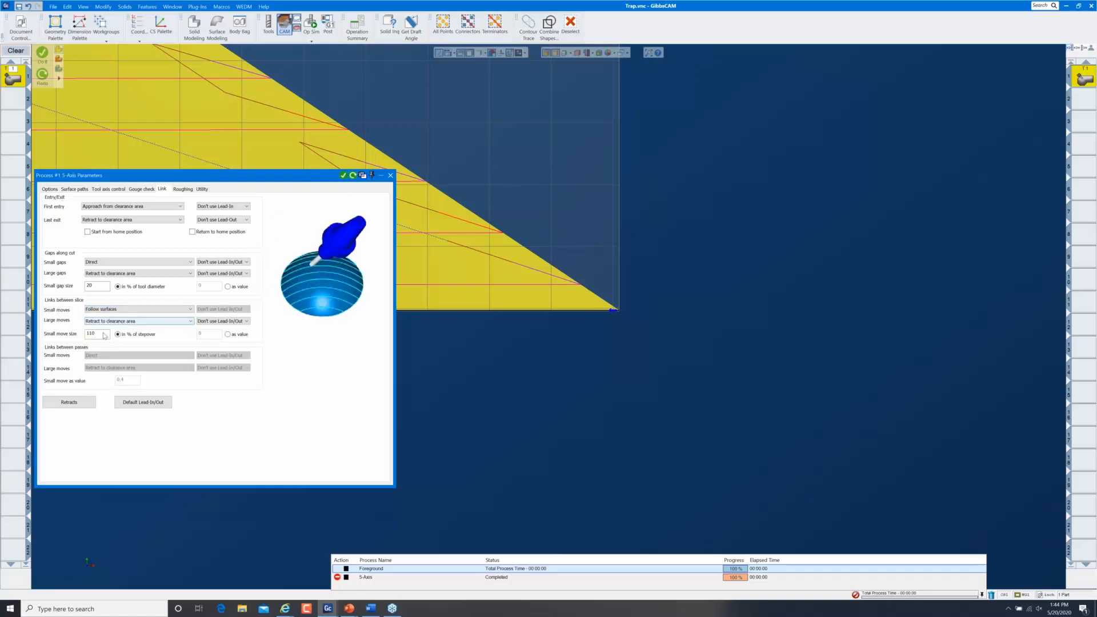
Step: Set the small move size for links between slices to 500% of stepover and regenerate the 5-Axis operation
click(95, 337)
double_click(95, 337)
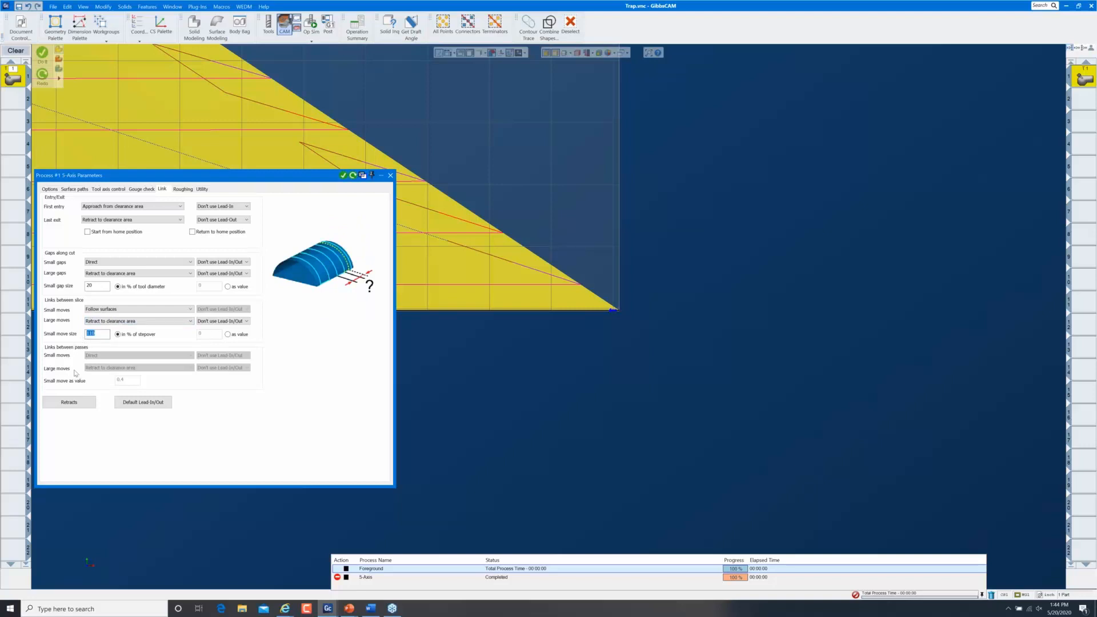
text(500)
click(352, 177)
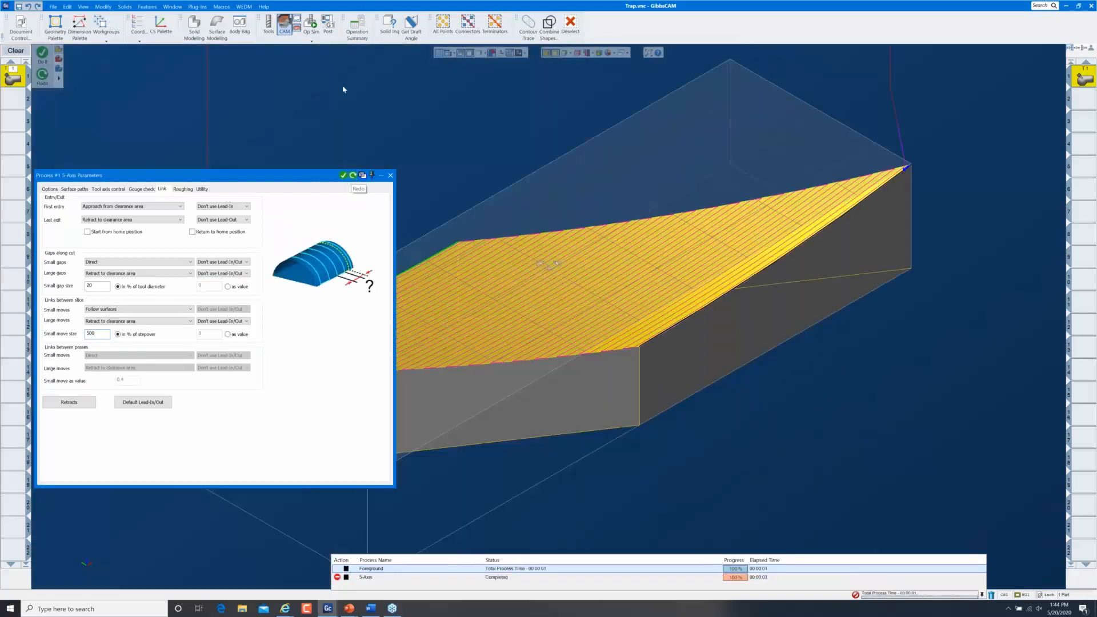
Step: Close the 5-Axis process parameters and minimize GibbsCAM to return to the Questions slide of the presentation
click(390, 176)
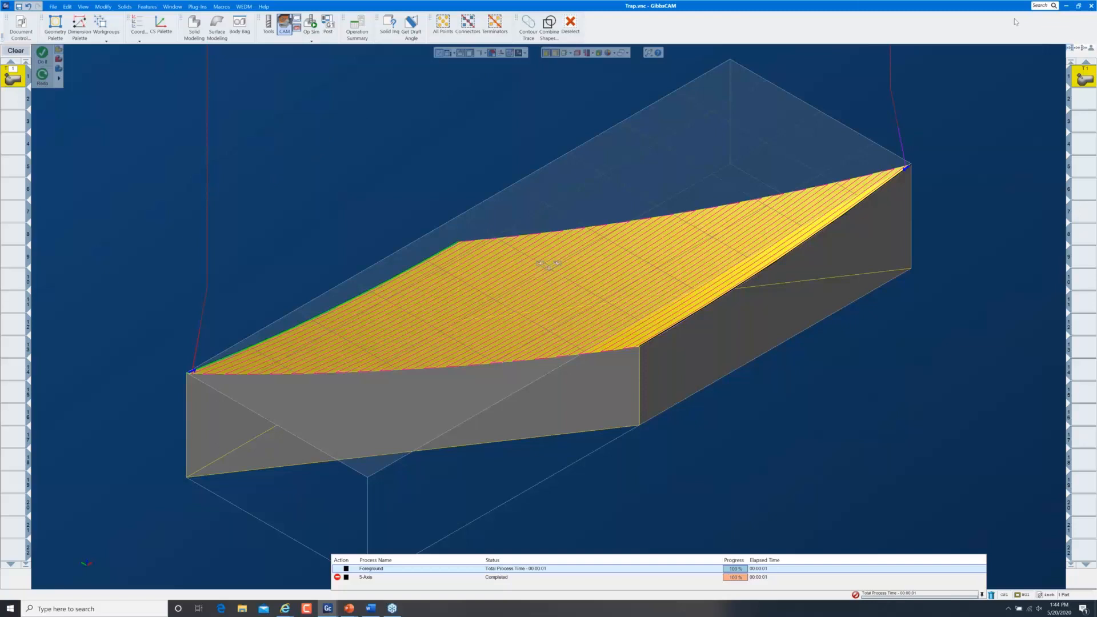
click(1067, 7)
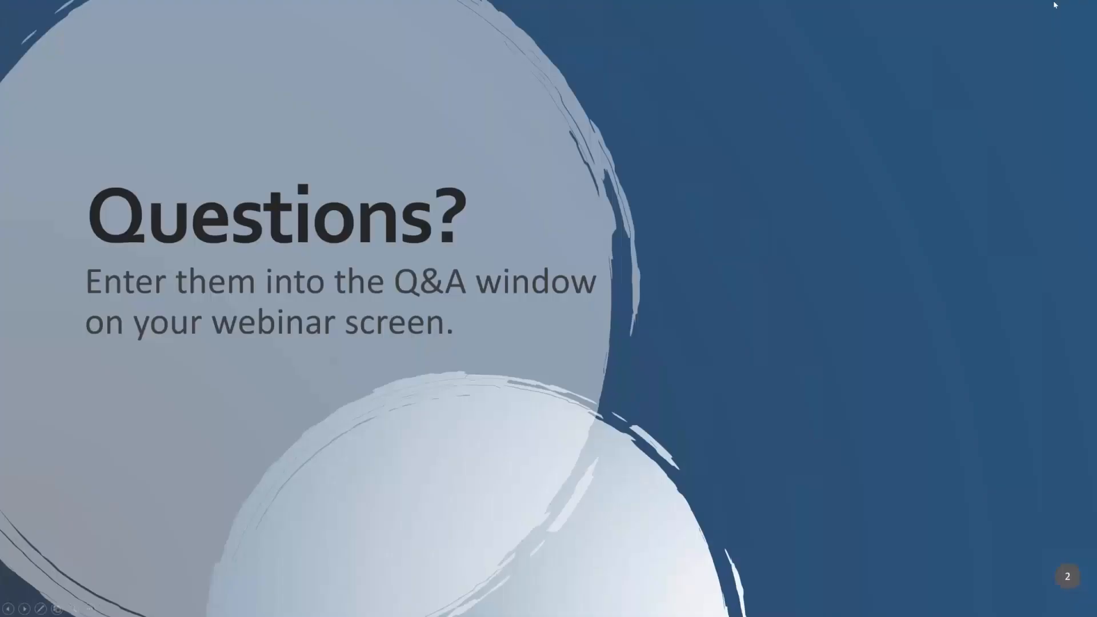